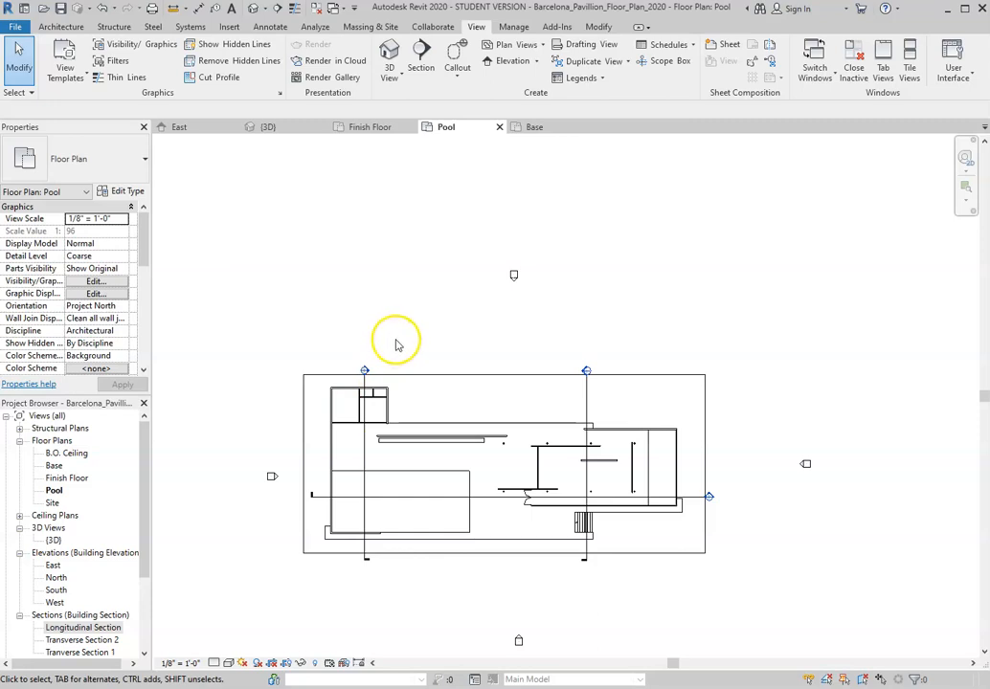
scroll(398, 345, "up", 2)
scroll(395, 335, "down", 2)
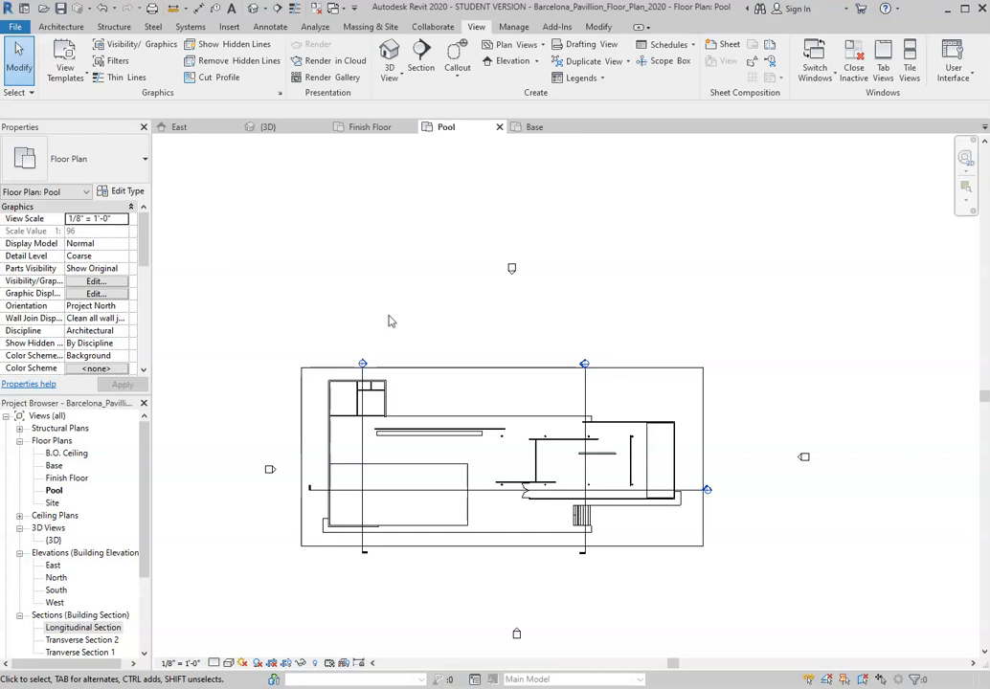
scroll(446, 443, "up", 1)
scroll(486, 360, "down", 2)
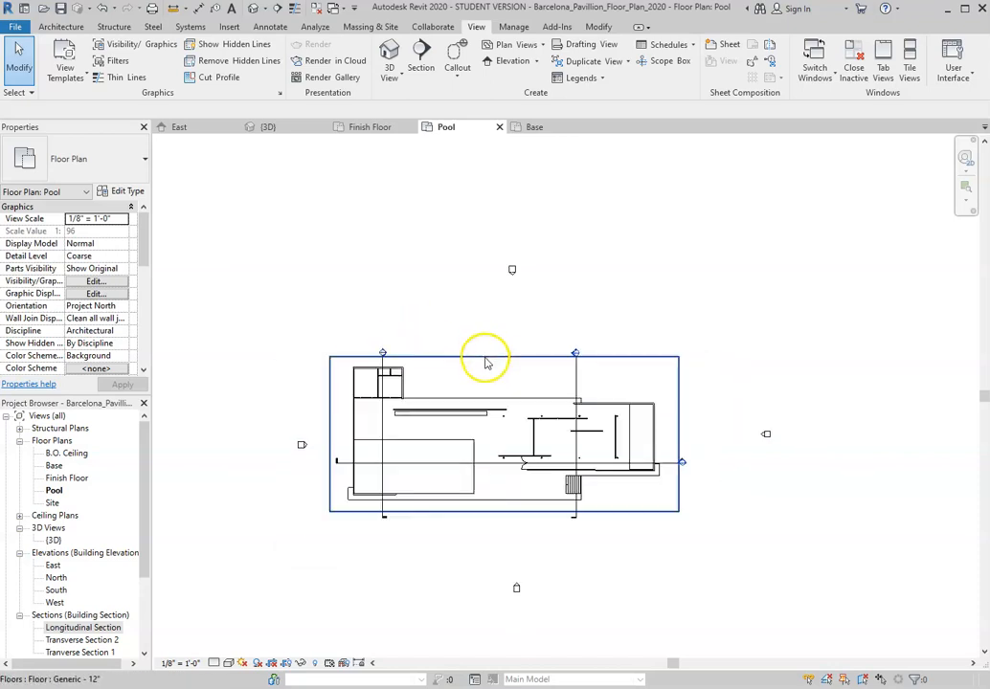
scroll(495, 501, "up", 1)
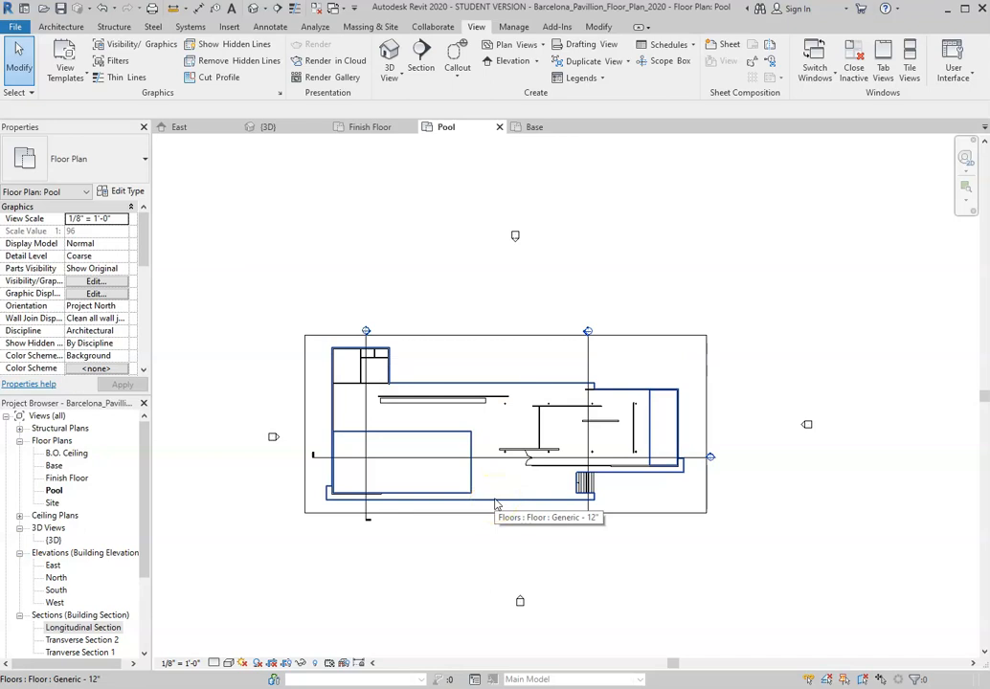
scroll(474, 409, "up", 1)
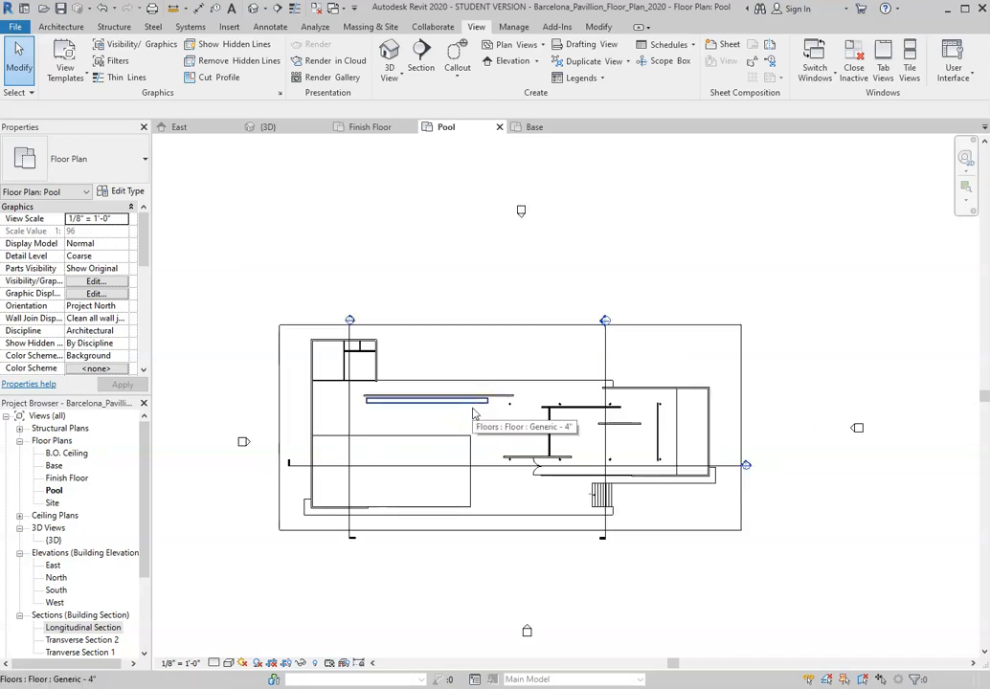
scroll(472, 469, "down", 1)
scroll(497, 437, "up", 2)
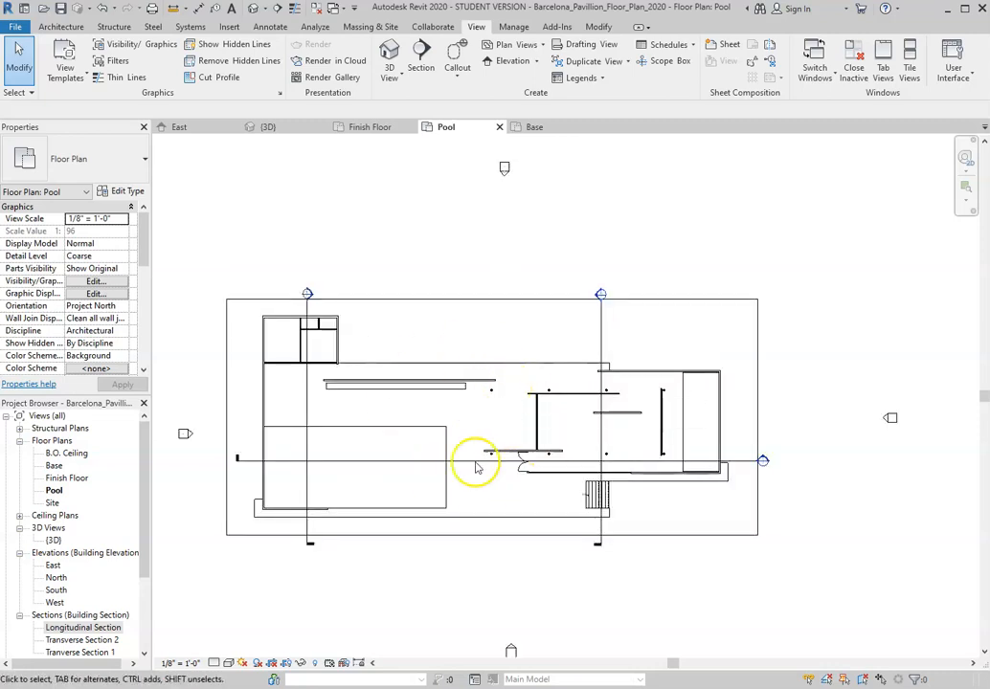
scroll(504, 404, "down", 2)
scroll(568, 283, "up", 1)
Start an architectural wall in the Pool floor plan with the type Exterior - Brick on Mtl. Stud.
scroll(641, 274, "up", 5)
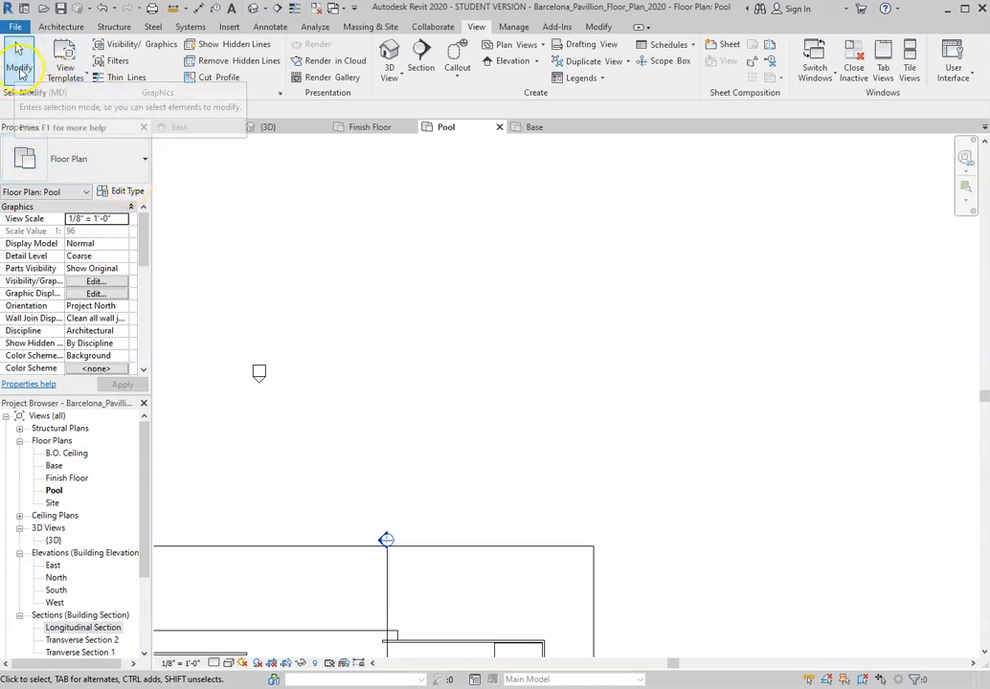
left_click(56, 28)
left_click(56, 73)
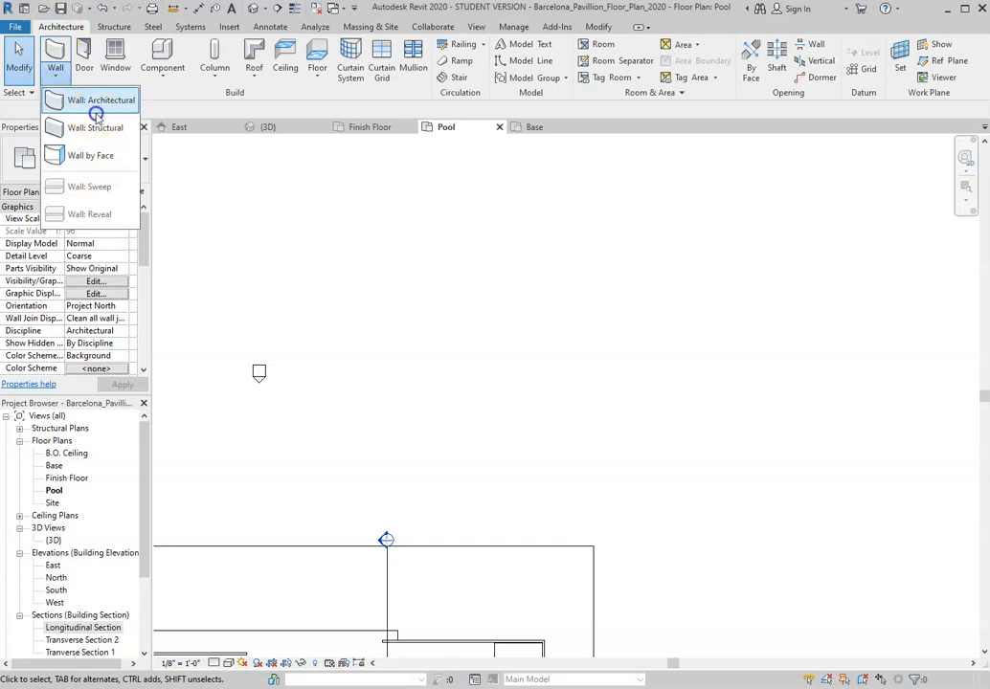
left_click(94, 104)
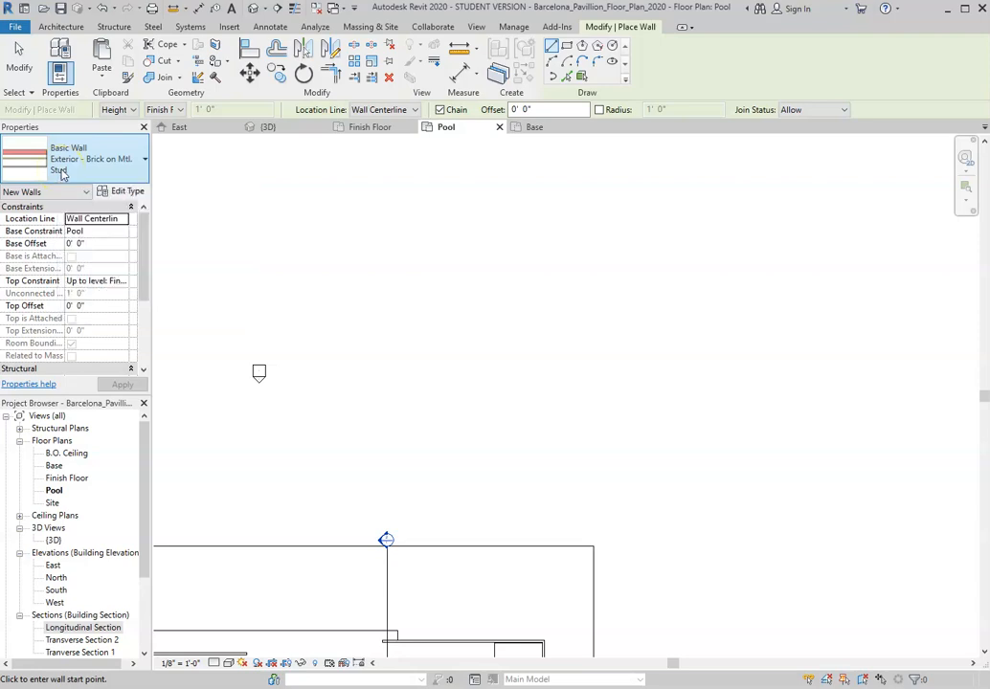
left_click(61, 172)
scroll(119, 301, "down", 2)
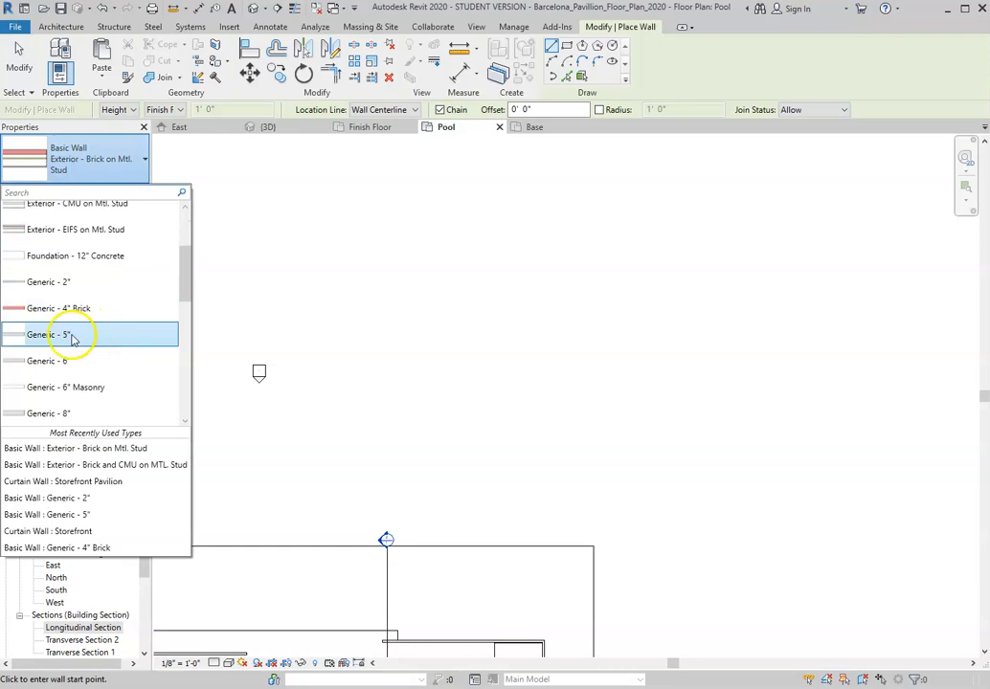
scroll(75, 337, "down", 1)
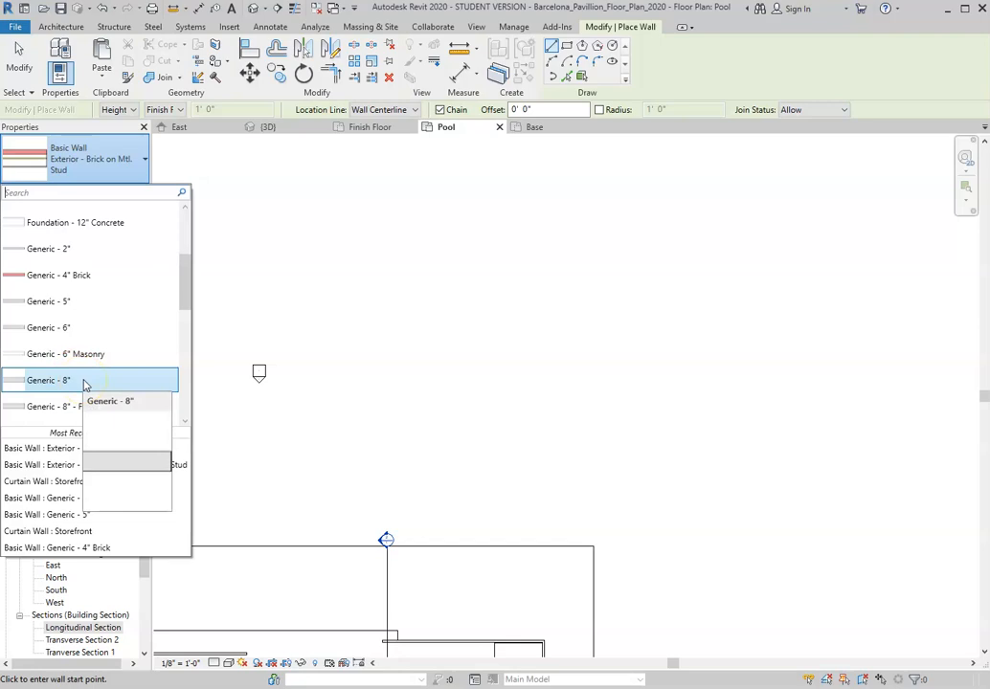
scroll(84, 383, "up", 5)
left_click(86, 285)
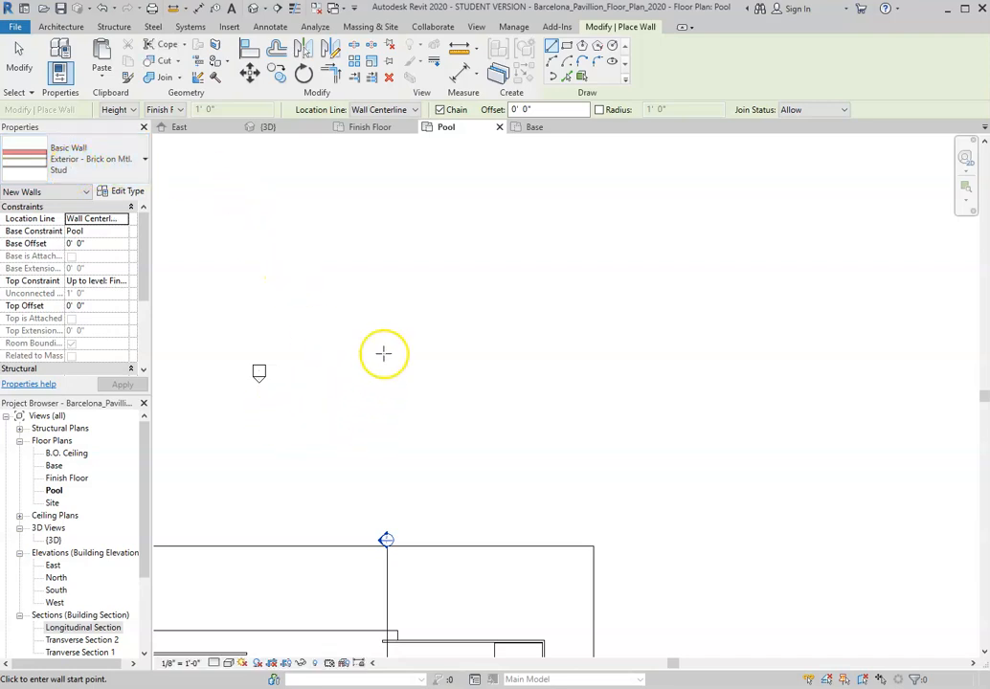
Draw a horizontal wall about 32' long in the empty area above the pavilion in the plan.
scroll(369, 400, "down", 2)
scroll(385, 340, "up", 2)
left_click(369, 315)
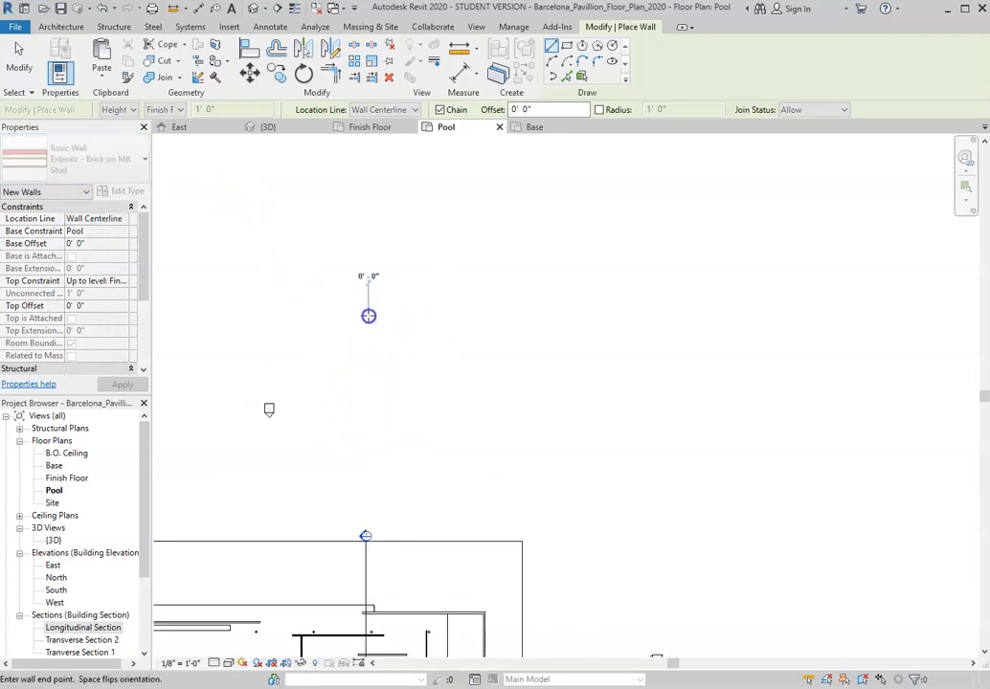
left_click(439, 315)
key("Escape")
key("Escape")
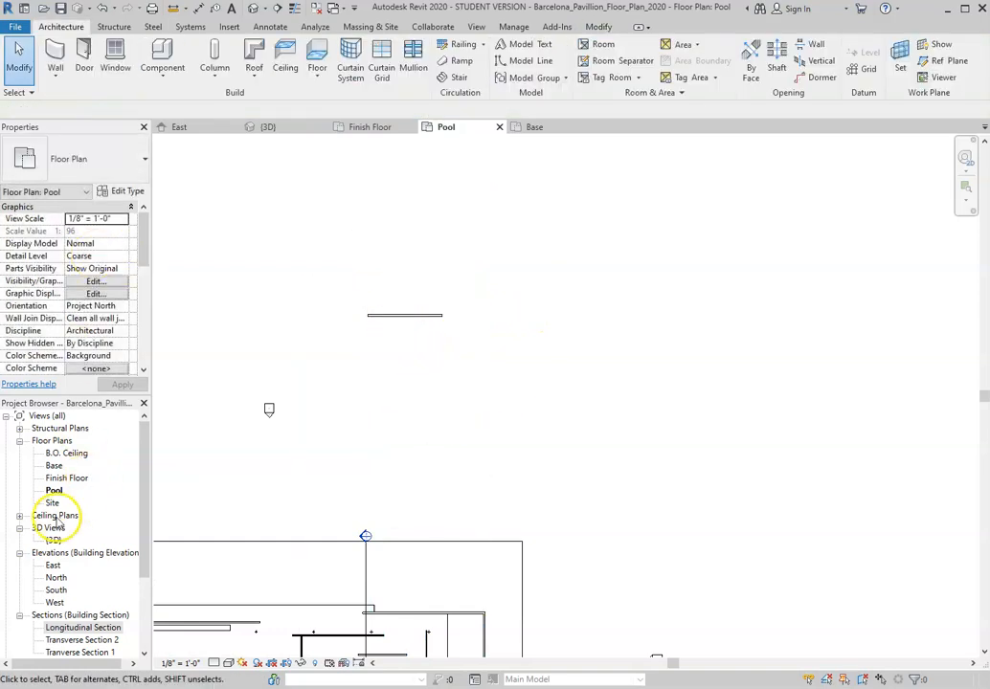
Open the {3D} view and set the new brick wall's base constraint to the Base level.
double_click(53, 540)
scroll(424, 265, "up", 5)
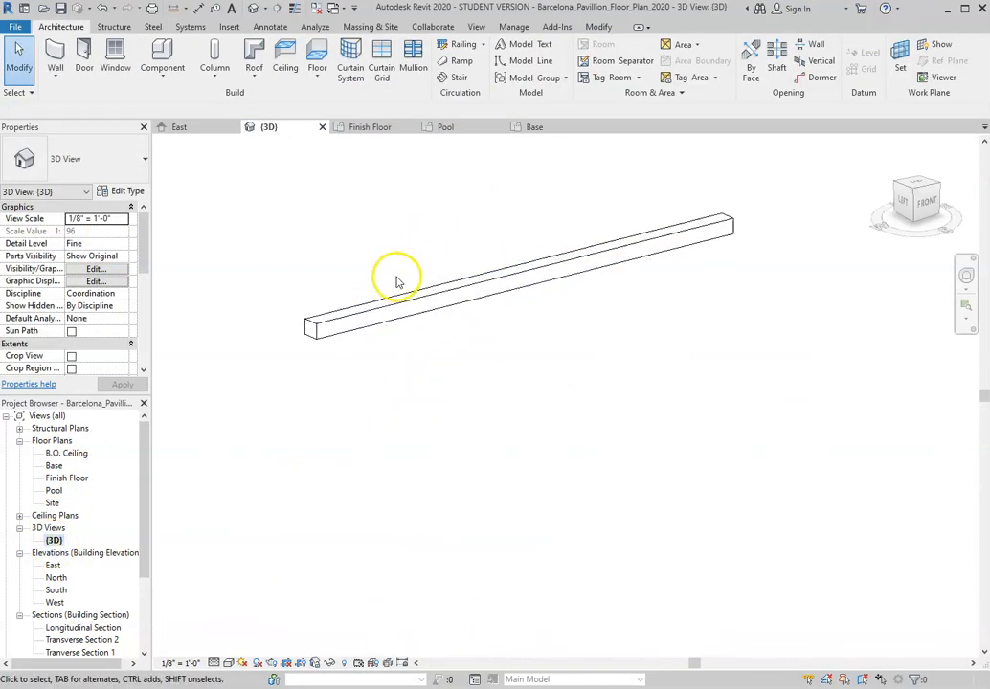
left_click(354, 325)
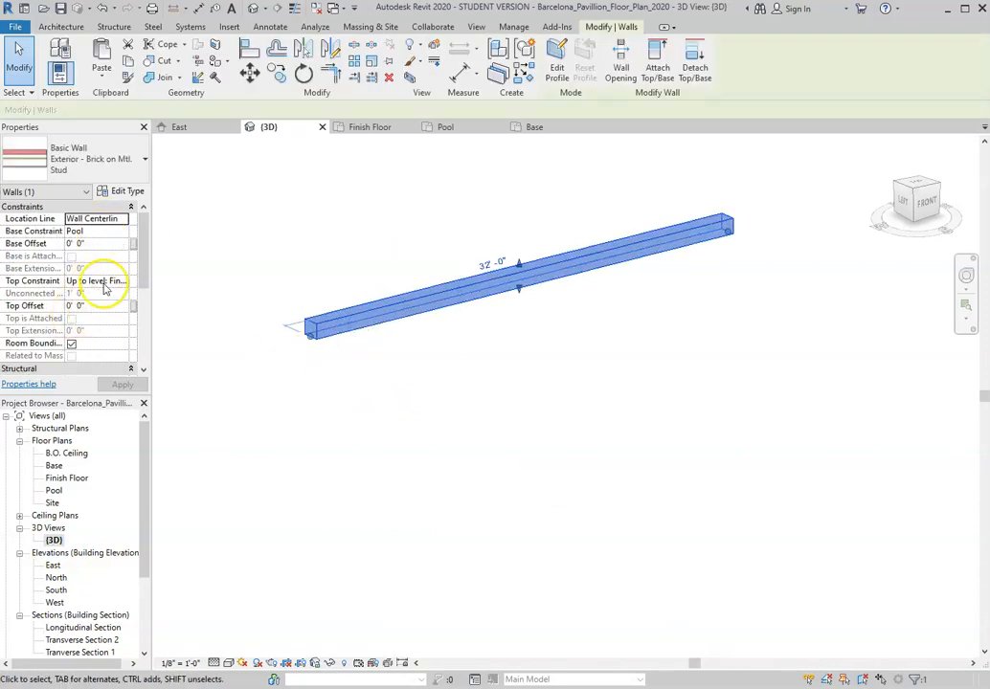
left_click(103, 244)
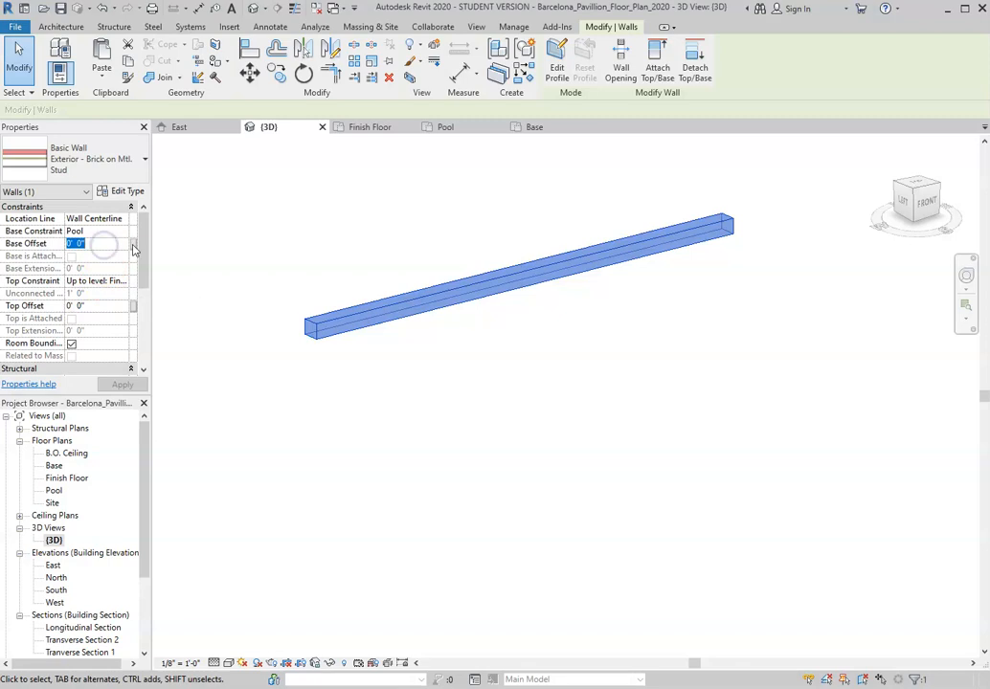
left_click(107, 232)
left_click(121, 236)
left_click(101, 245)
left_click(115, 385)
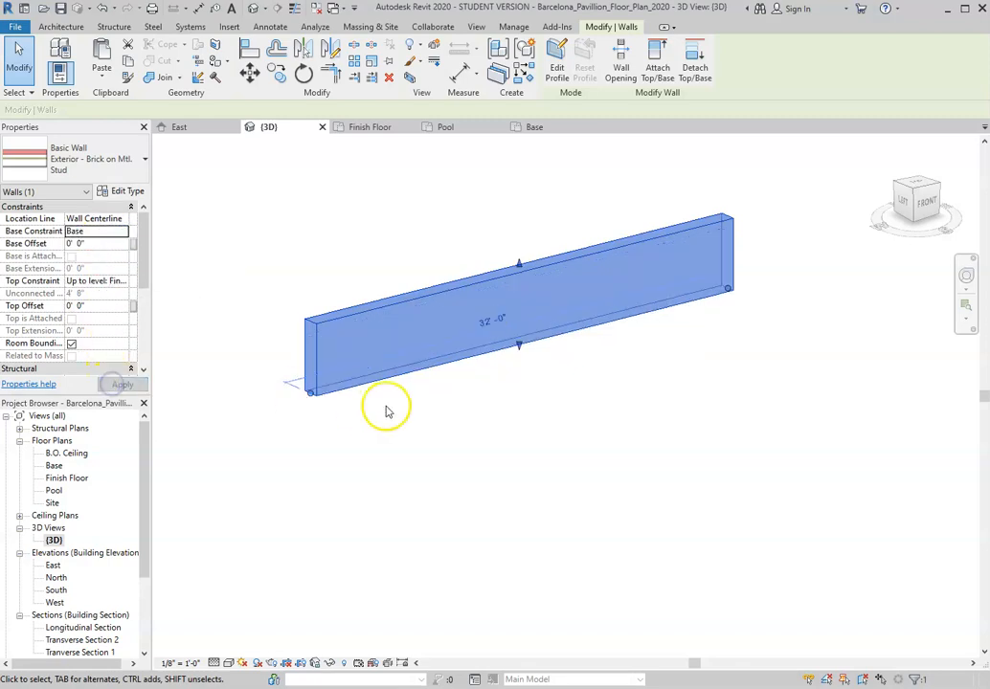
left_click(443, 409)
scroll(472, 343, "up", 3)
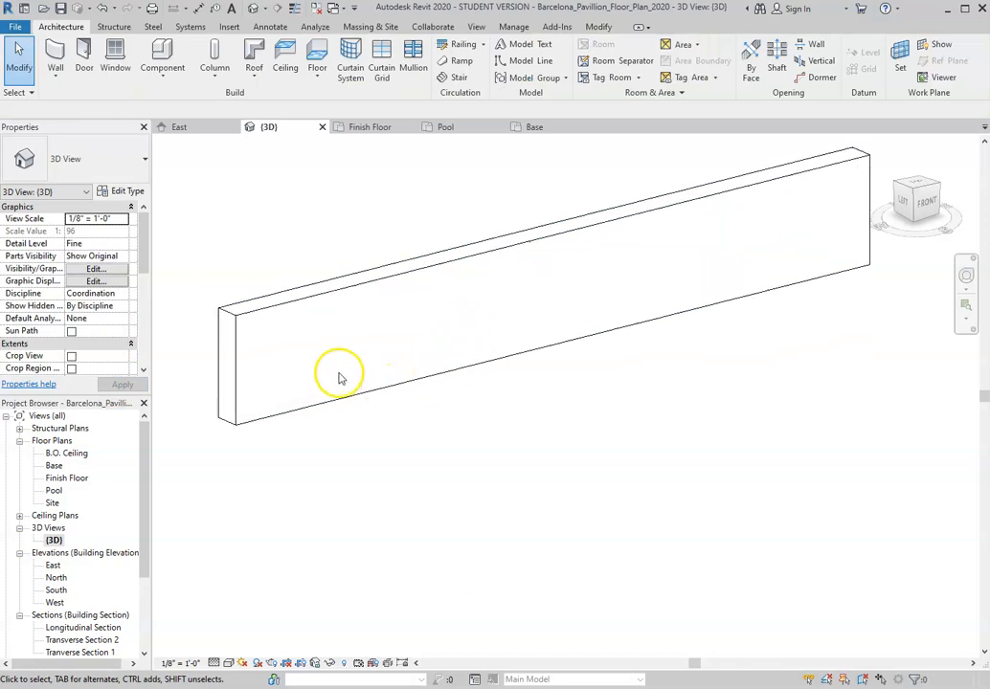
Change the 3D view's visual style to Realistic.
left_click(339, 290)
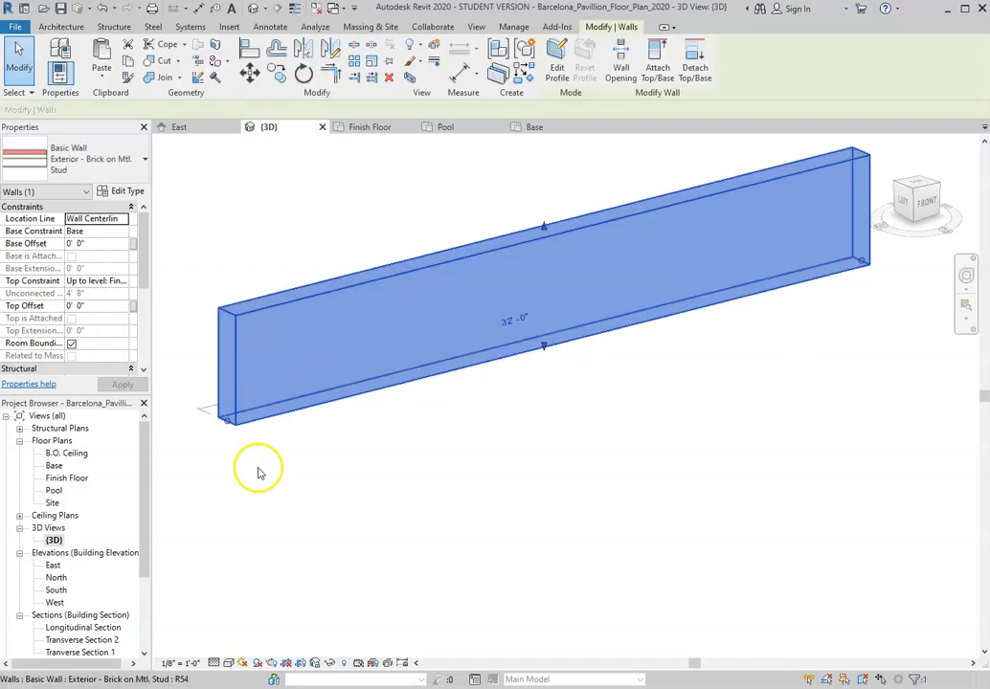
left_click(257, 473)
left_click(229, 663)
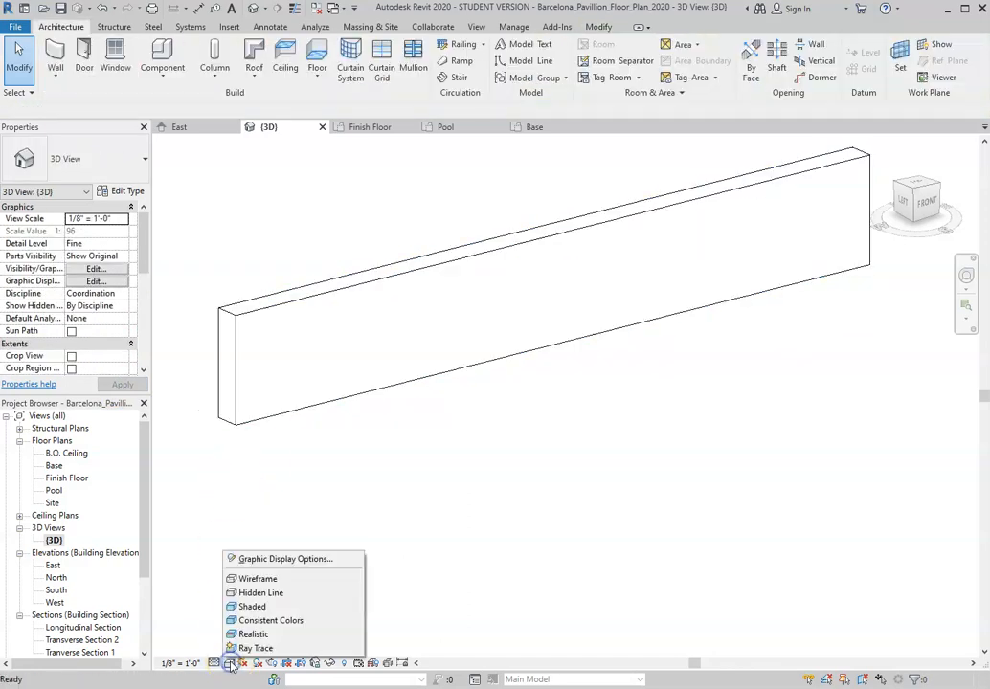
left_click(278, 596)
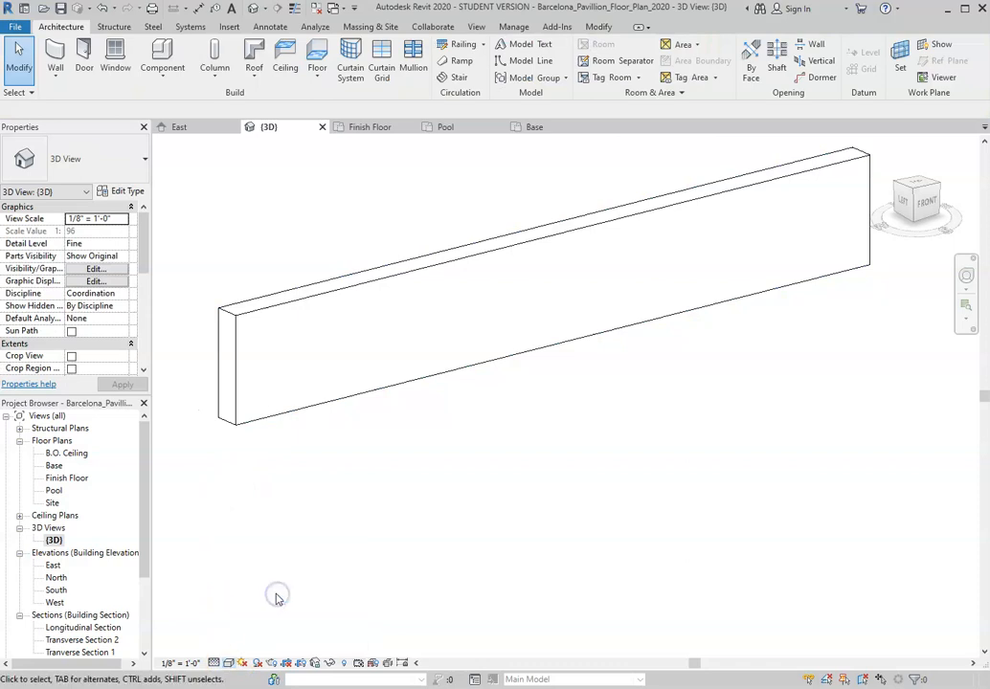
left_click(229, 662)
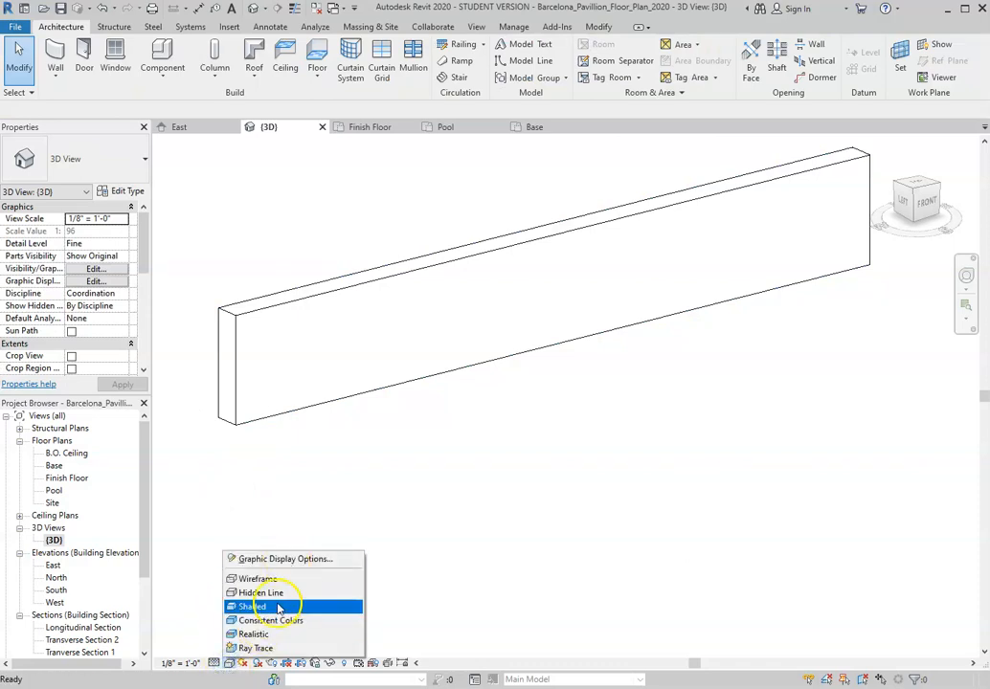
left_click(269, 636)
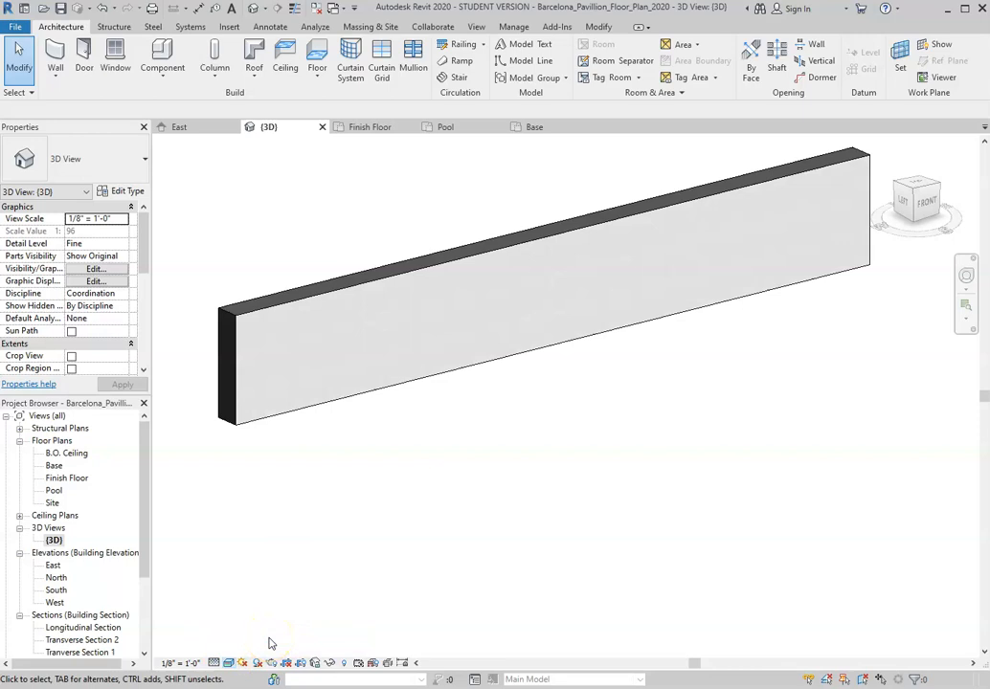
Examine both faces of the new wall in 3D to compare its interior finish with its exterior brick side.
scroll(277, 335, "up", 5)
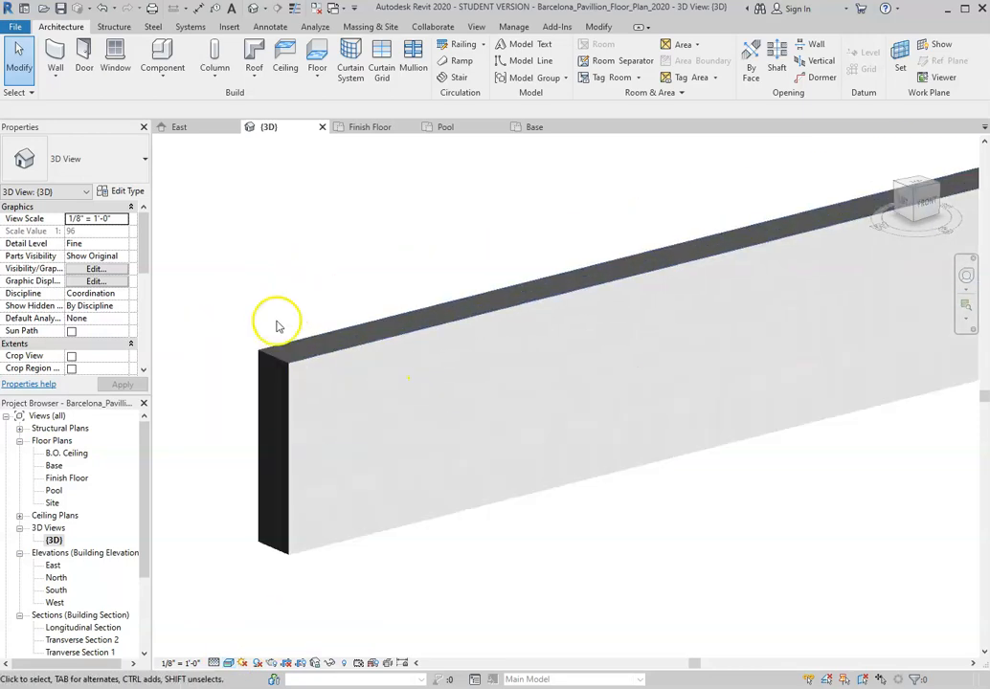
scroll(305, 371, "down", 2)
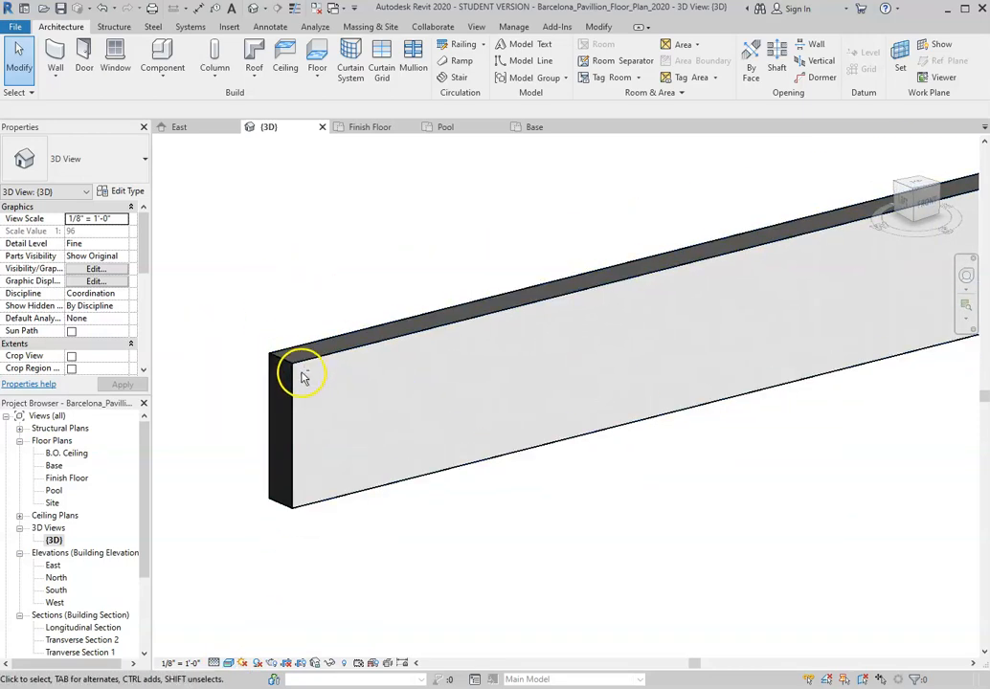
scroll(301, 383, "down", 3)
middle_click_drag(299, 387, 335, 407, "shift")
scroll(428, 373, "down", 3)
middle_click_drag(402, 421, 645, 323, "shift")
scroll(167, 512, "up", 3)
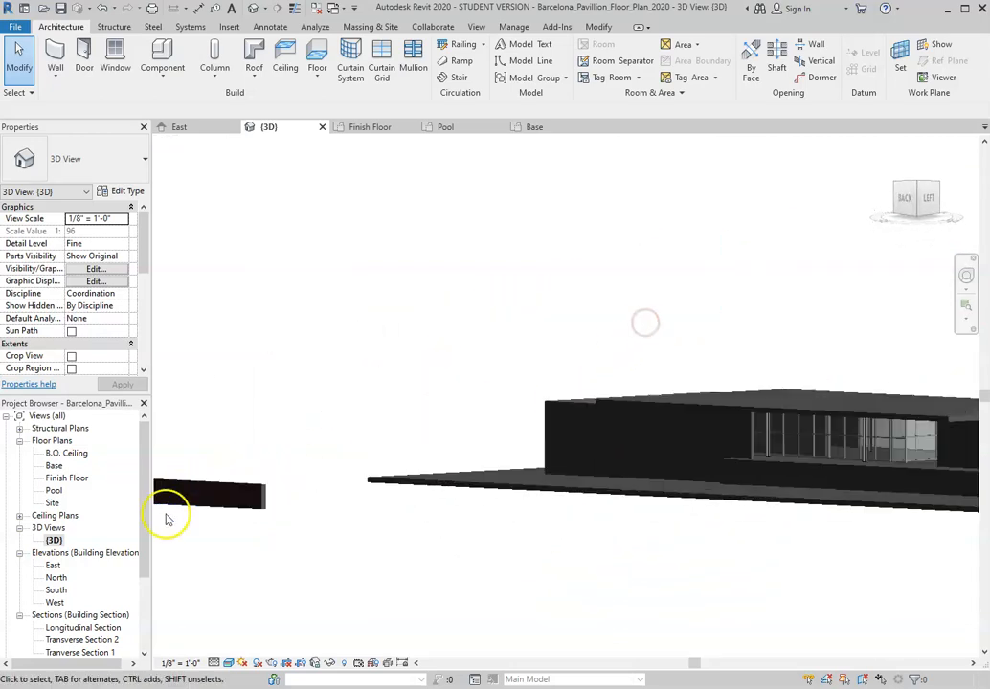
scroll(189, 496, "up", 7)
scroll(356, 431, "down", 2)
scroll(354, 446, "up", 2)
scroll(360, 402, "down", 5)
scroll(299, 446, "up", 1)
middle_click_drag(358, 482, 404, 475, "shift")
scroll(502, 416, "down", 4)
scroll(419, 457, "up", 4)
scroll(444, 407, "up", 4)
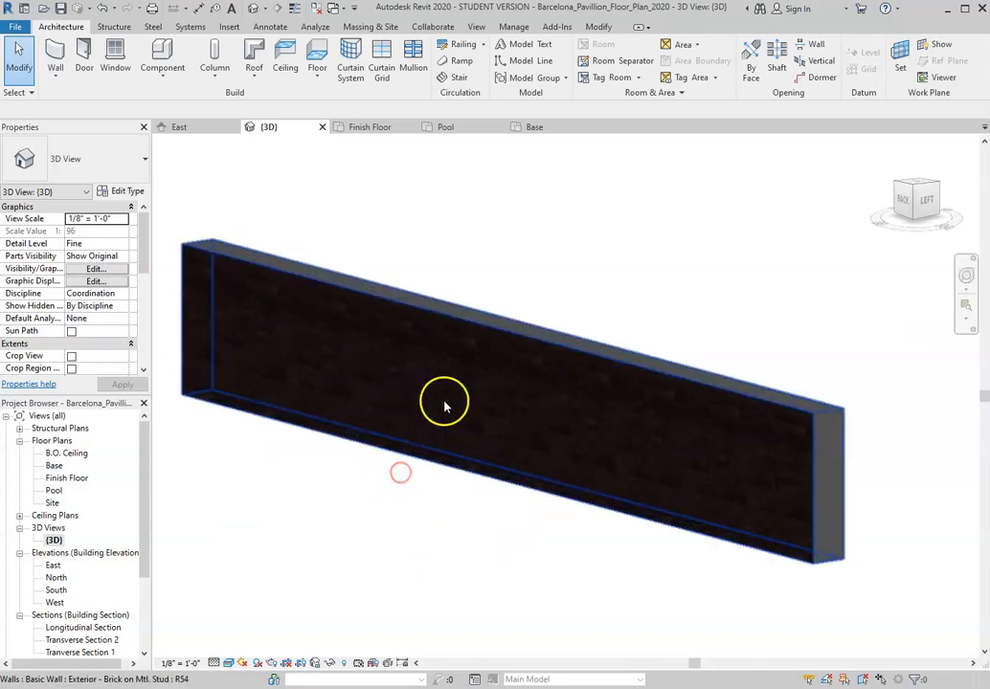
scroll(444, 407, "up", 2)
scroll(455, 393, "up", 3)
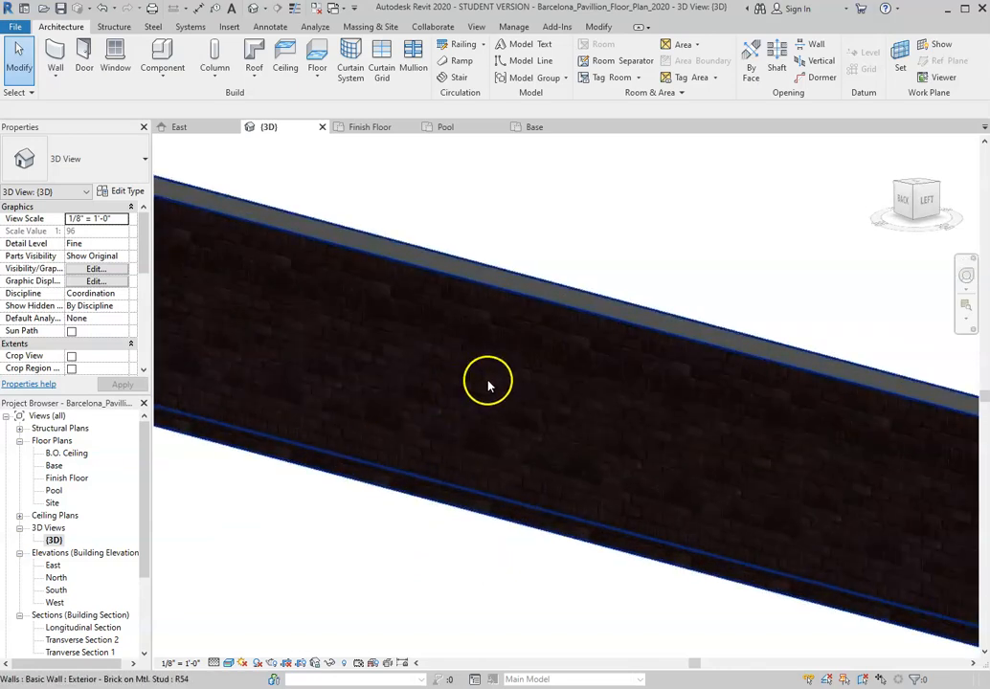
scroll(489, 385, "up", 3)
scroll(488, 387, "down", 6)
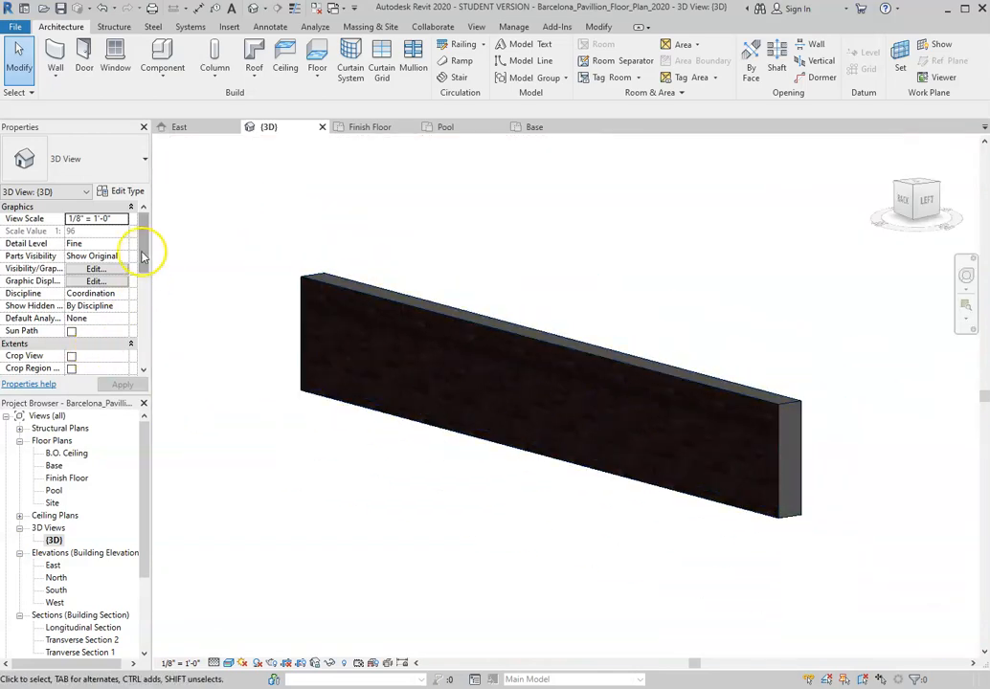
double_click(64, 479)
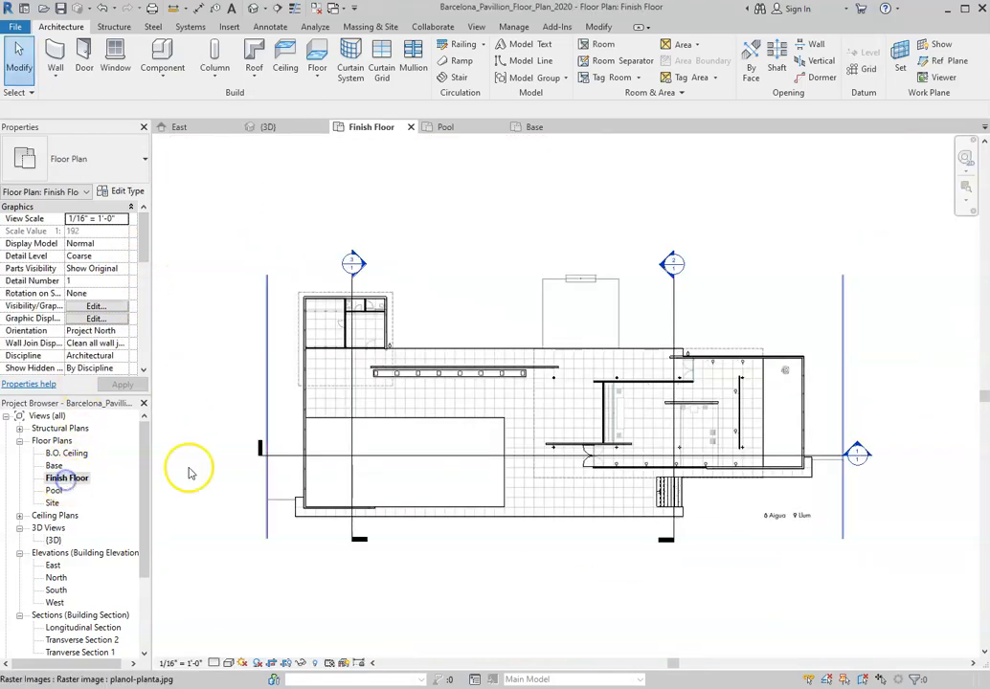
scroll(431, 446, "down", 6)
scroll(441, 364, "up", 5)
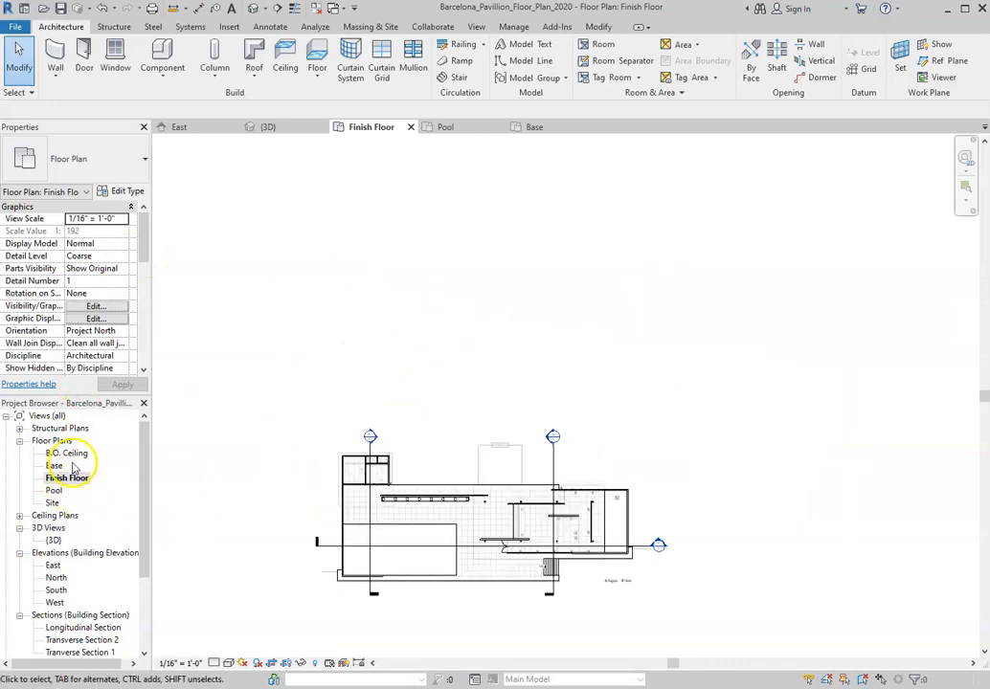
Return to the Pool floor plan and flip the orientation of the new brick wall.
double_click(58, 490)
scroll(421, 311, "up", 4)
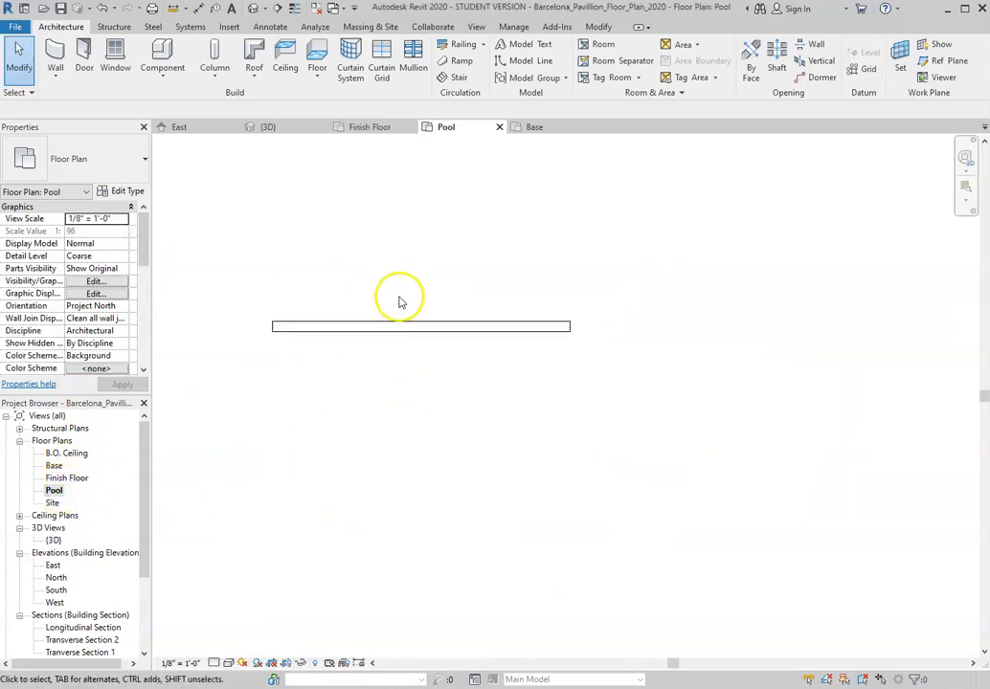
left_click(403, 328)
scroll(537, 329, "down", 5)
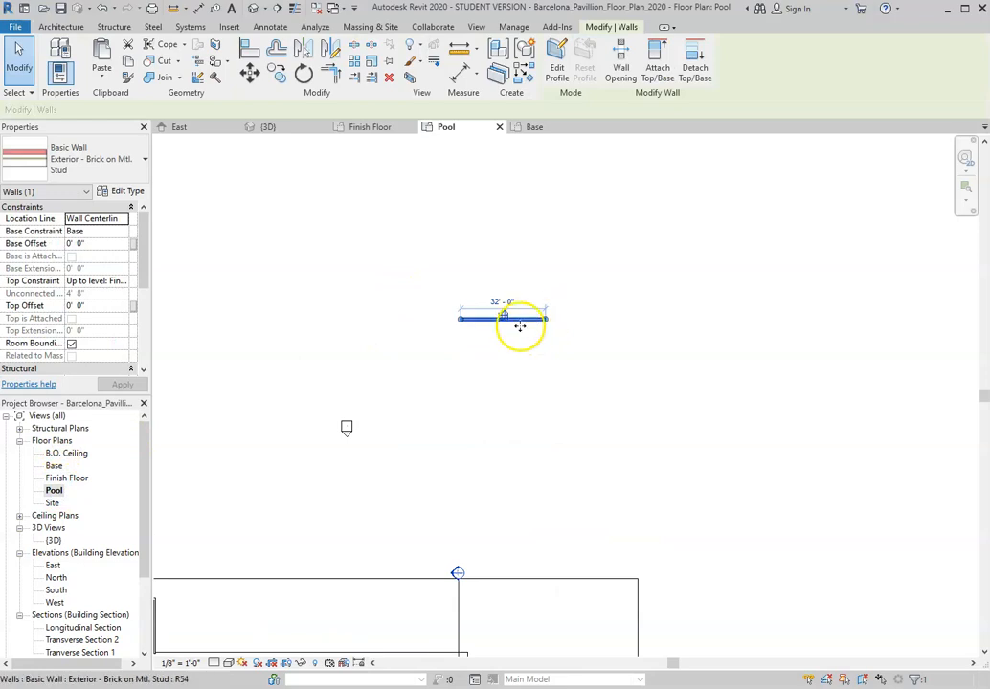
scroll(516, 333, "up", 6)
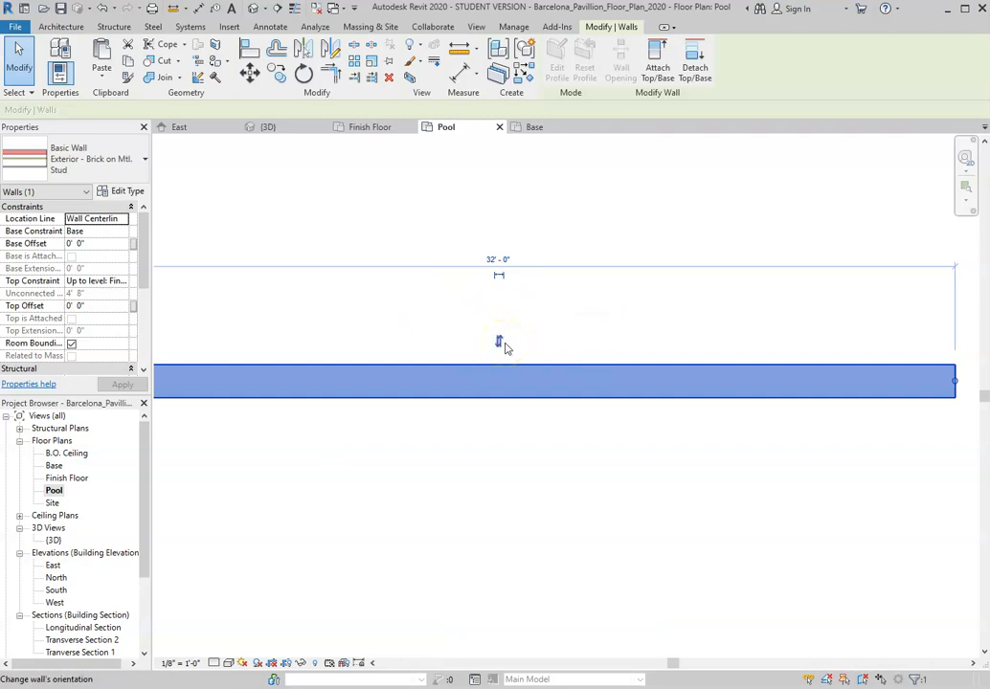
left_click(499, 342)
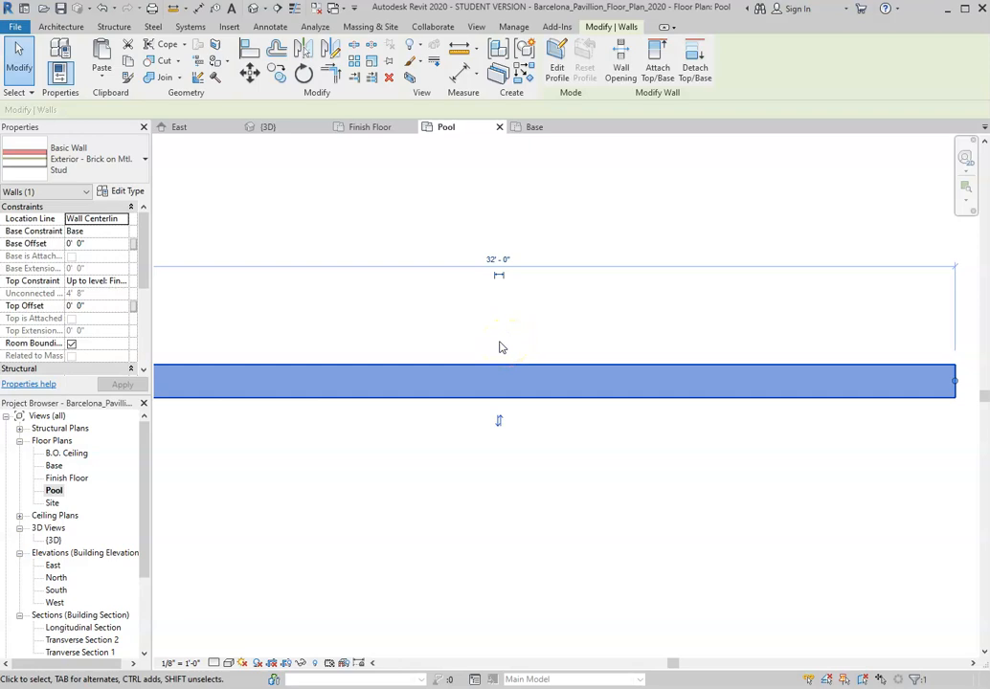
Flip the brick wall's orientation in the Pool plan, flip it back and clear the selection.
left_click(498, 424)
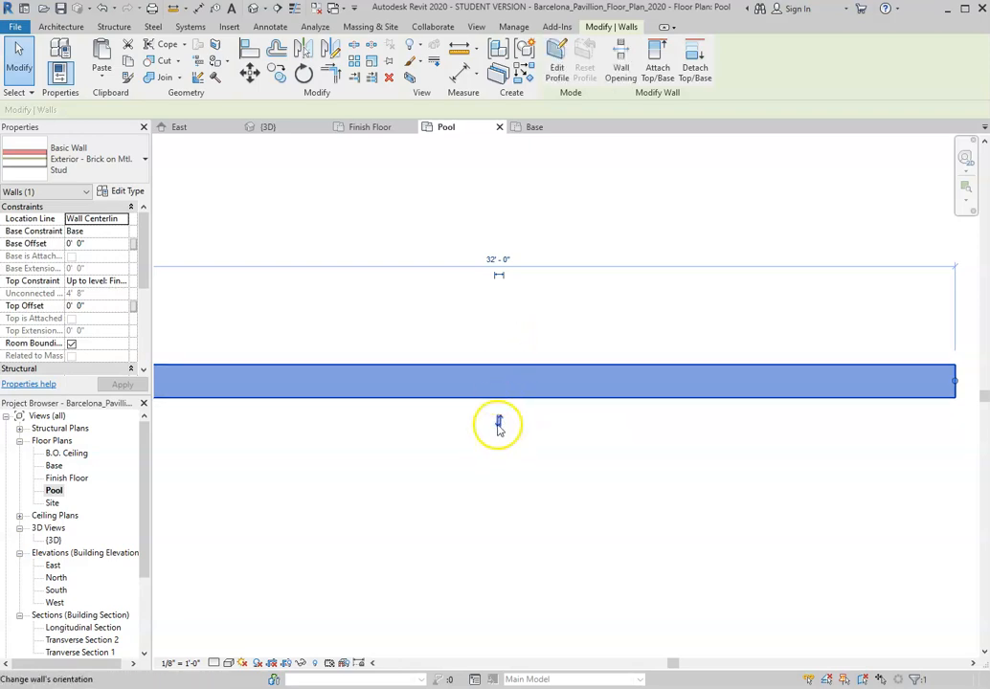
left_click(499, 343)
scroll(573, 280, "down", 6)
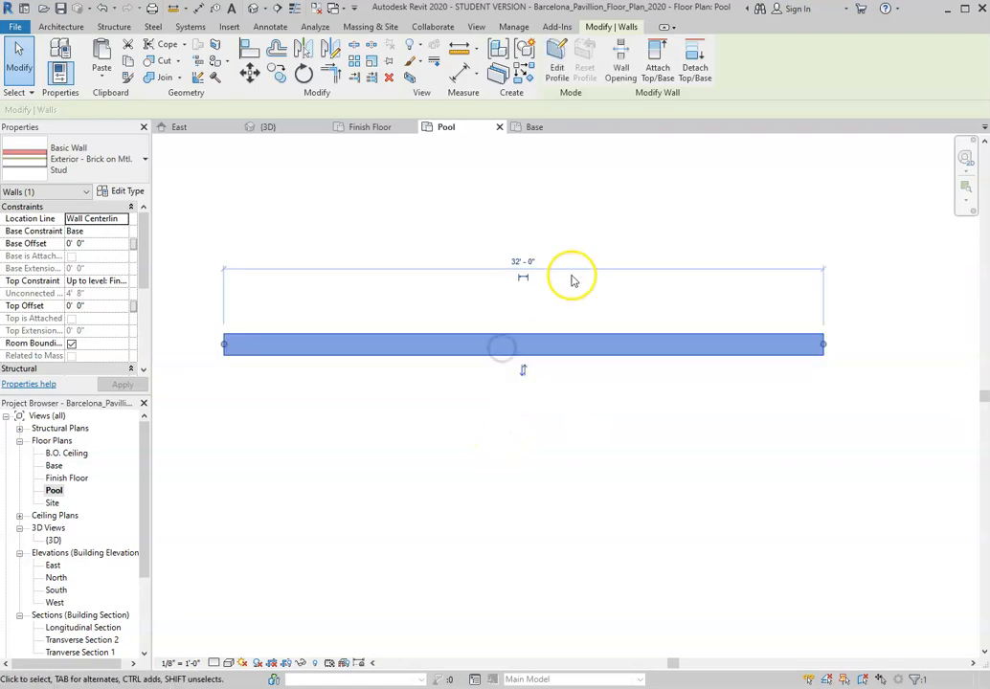
scroll(594, 295, "down", 3)
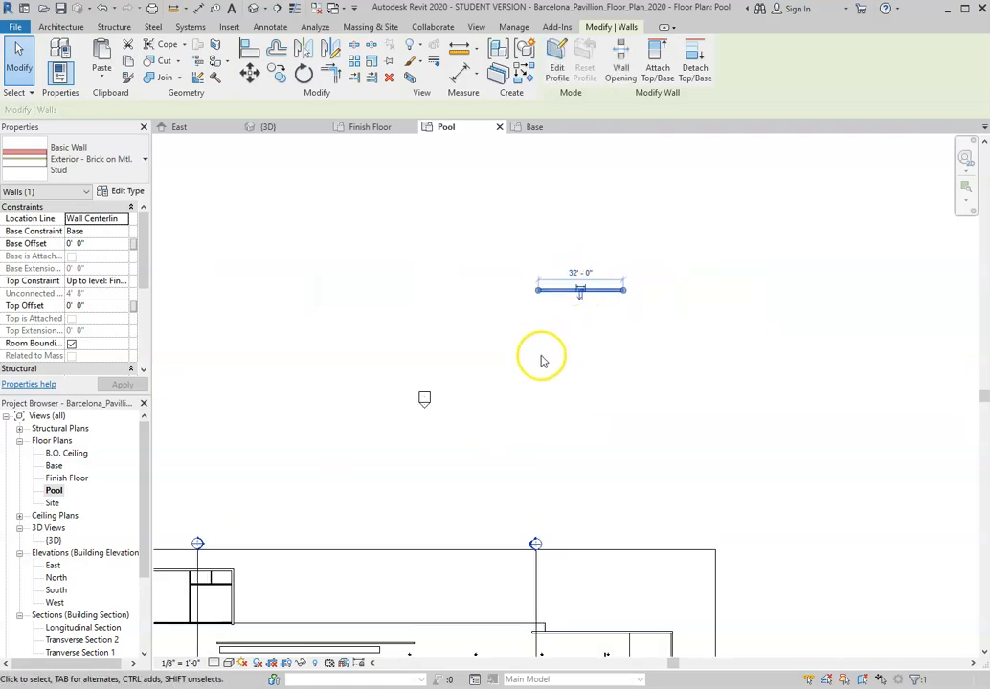
left_click(553, 350)
Open the {3D} view and examine which face of the flipped wall carries the brick, up close and from the front.
double_click(55, 541)
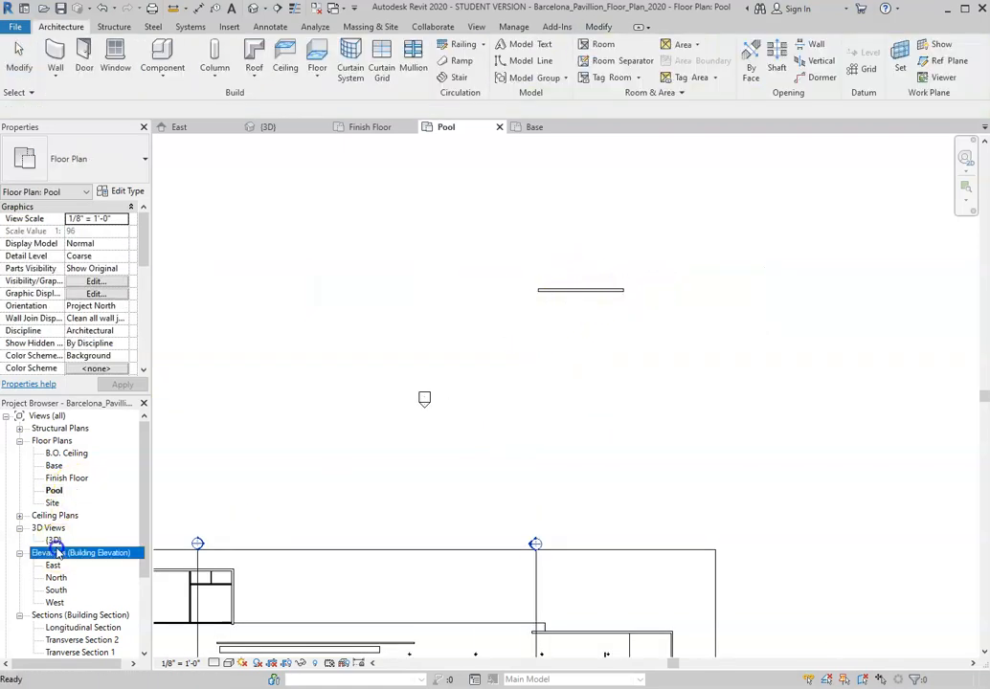
scroll(500, 336, "down", 8)
scroll(495, 331, "up", 3)
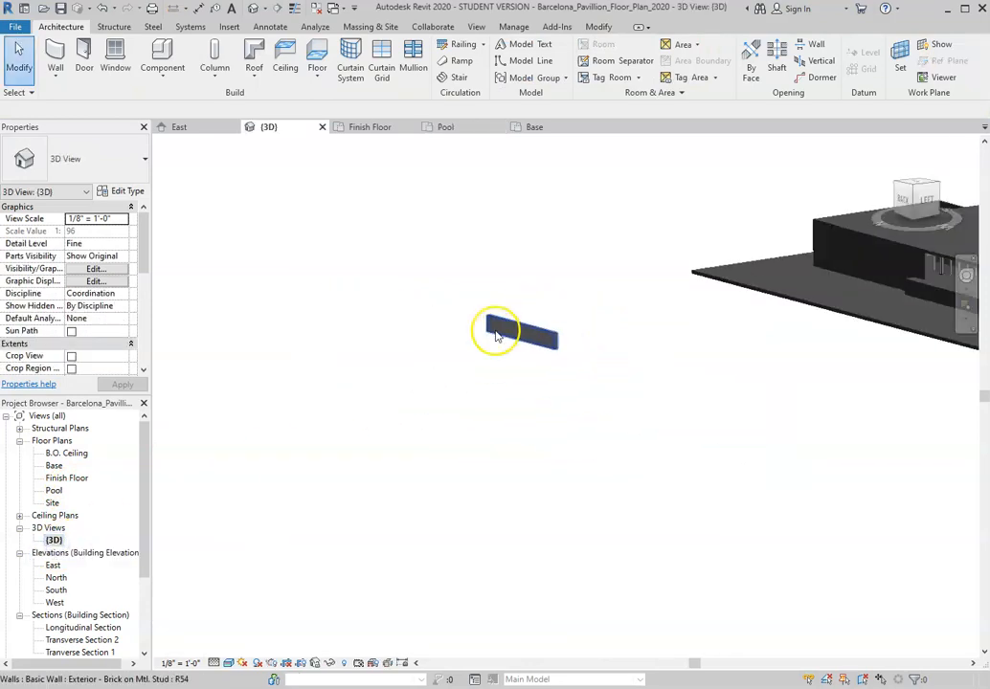
middle_click_drag(647, 339, 771, 243, "shift")
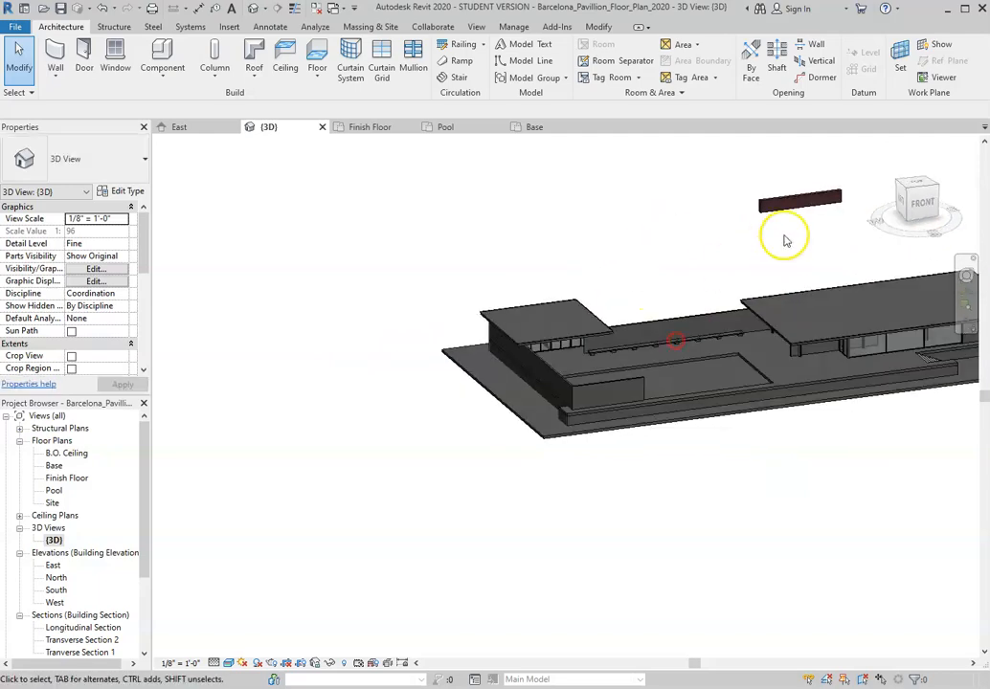
scroll(829, 185, "up", 10)
scroll(675, 287, "up", 8)
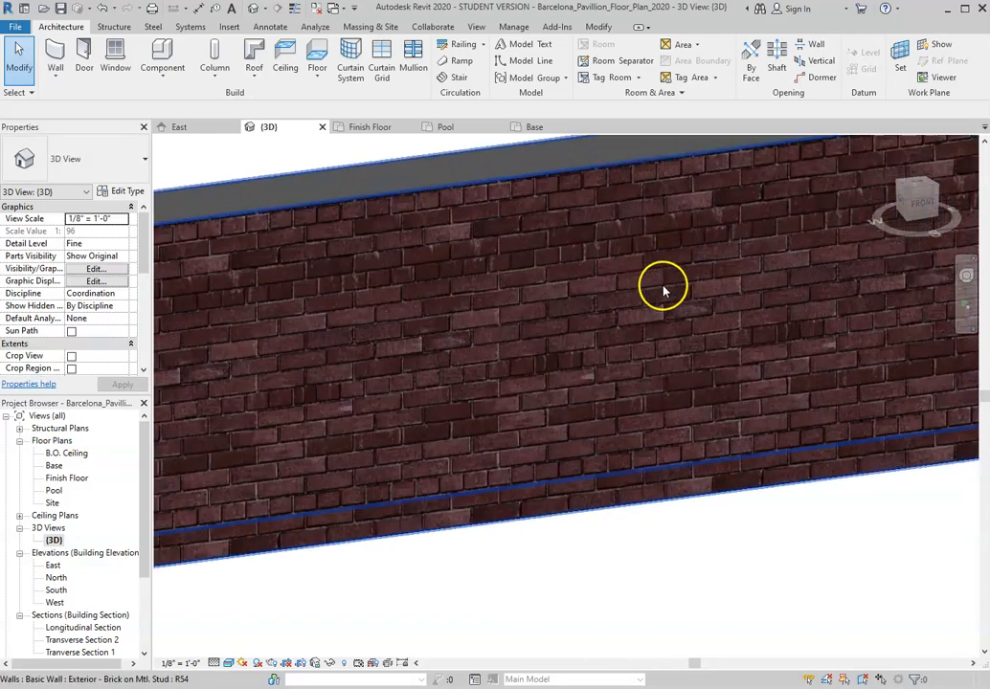
scroll(620, 361, "down", 2)
scroll(495, 371, "up", 3)
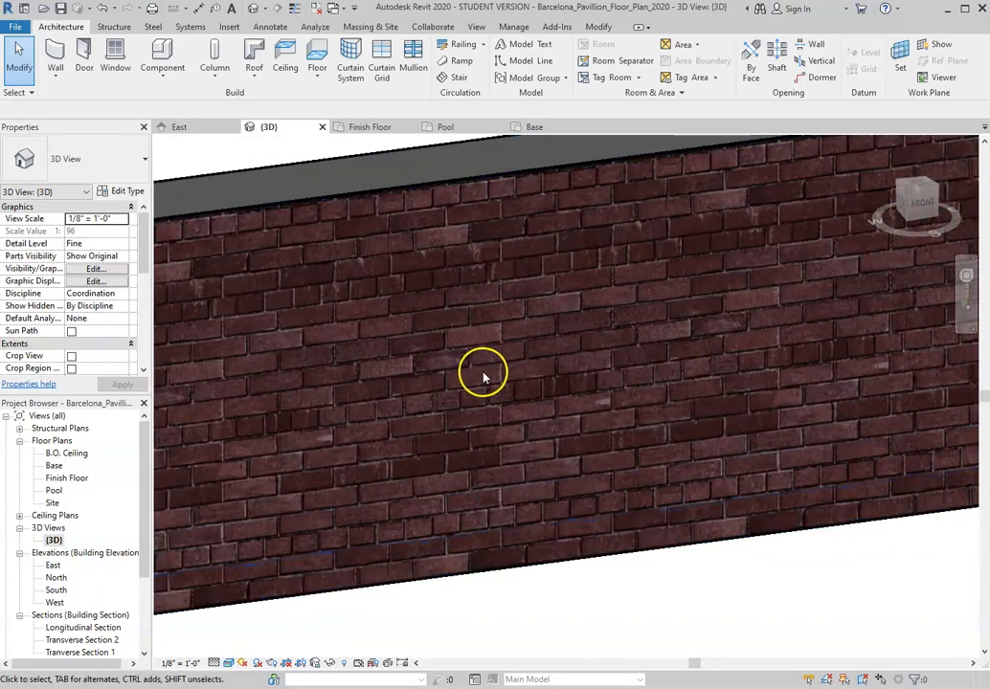
scroll(519, 356, "up", 4)
scroll(520, 344, "down", 5)
scroll(634, 331, "down", 6)
middle_click_drag(637, 331, 616, 372, "shift")
scroll(616, 373, "down", 1)
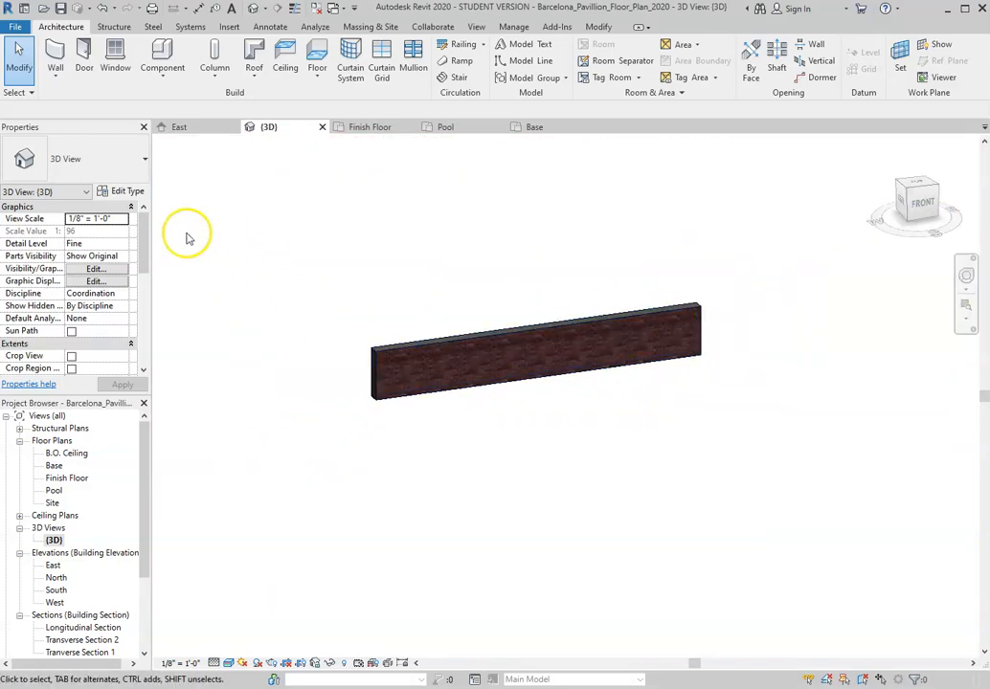
Open the type properties of the Exterior - Brick on Mtl. Stud wall with the section preview shown.
left_click(121, 196)
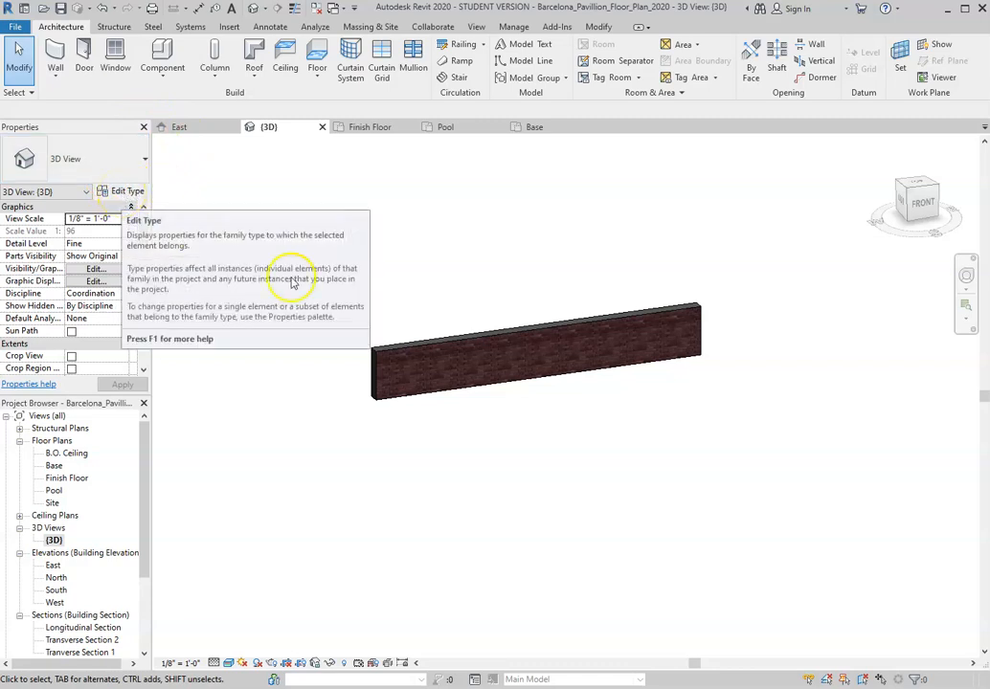
left_click(373, 346)
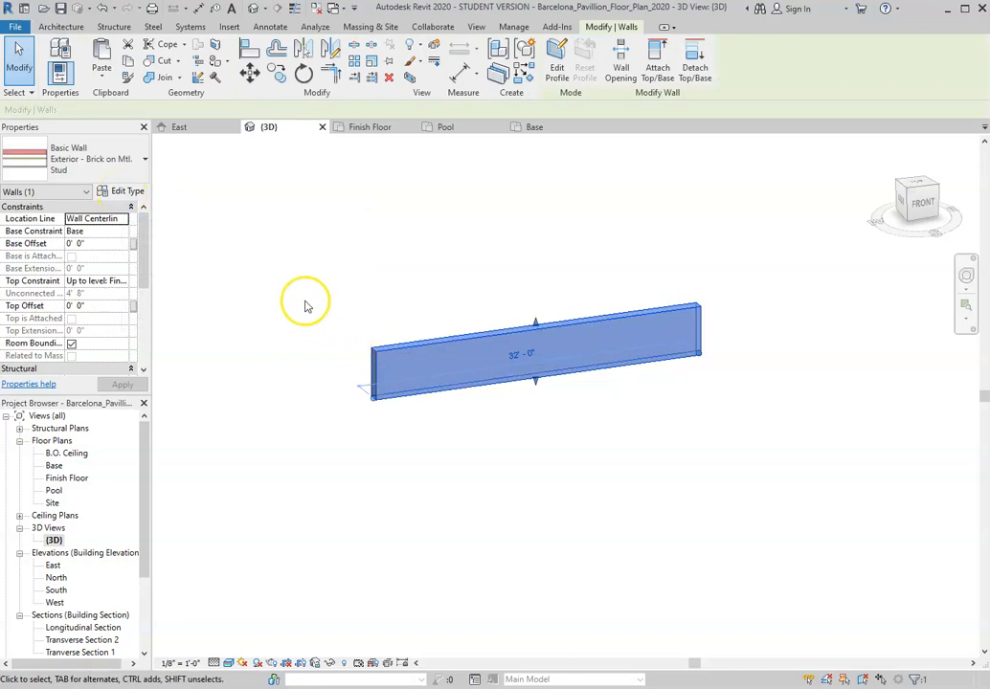
left_click(113, 194)
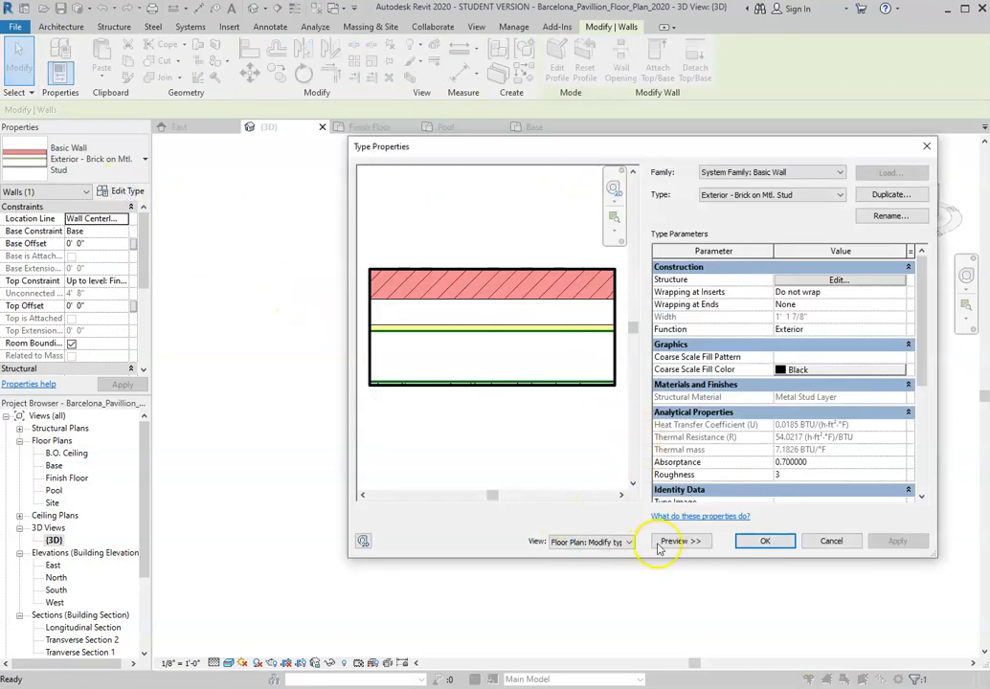
left_click(663, 542)
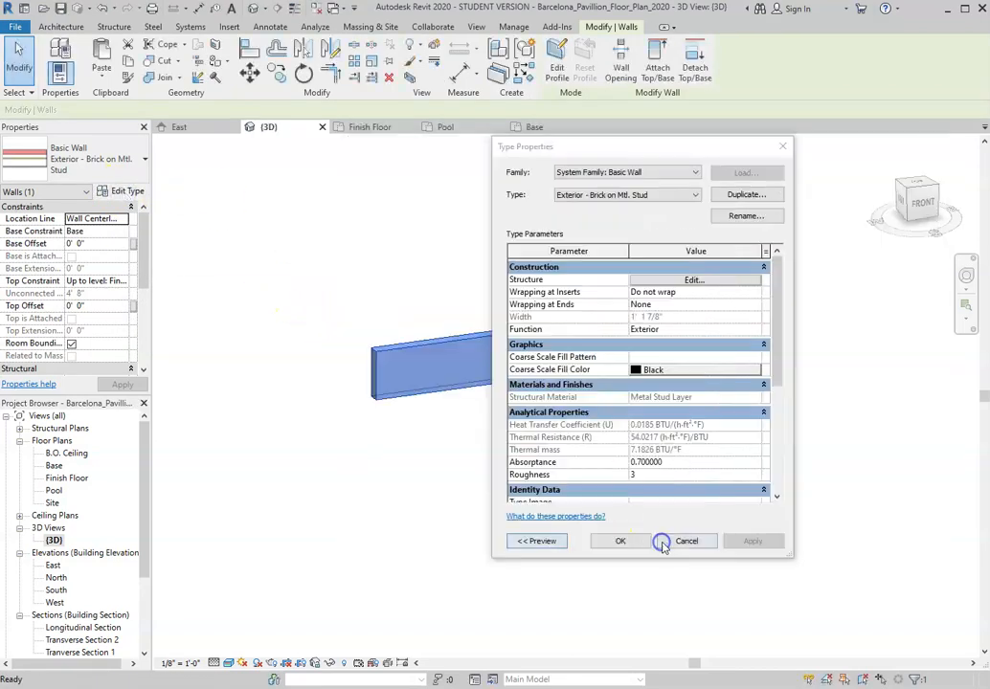
left_click(537, 542)
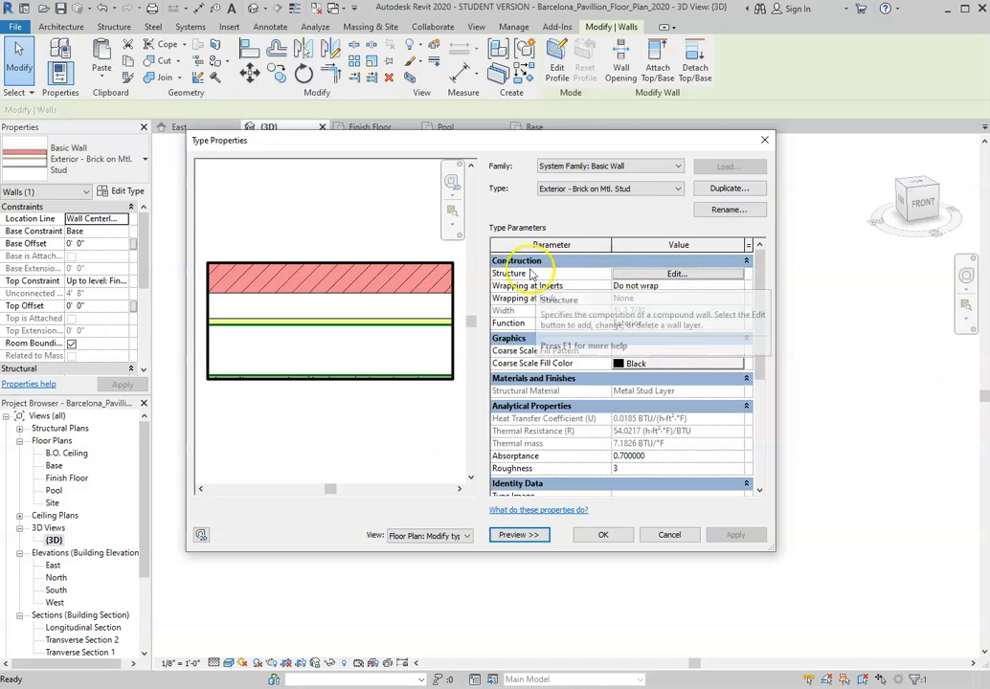
Examine the brick wall's layer assembly from exterior to interior, then close its type properties without changes.
left_click(676, 275)
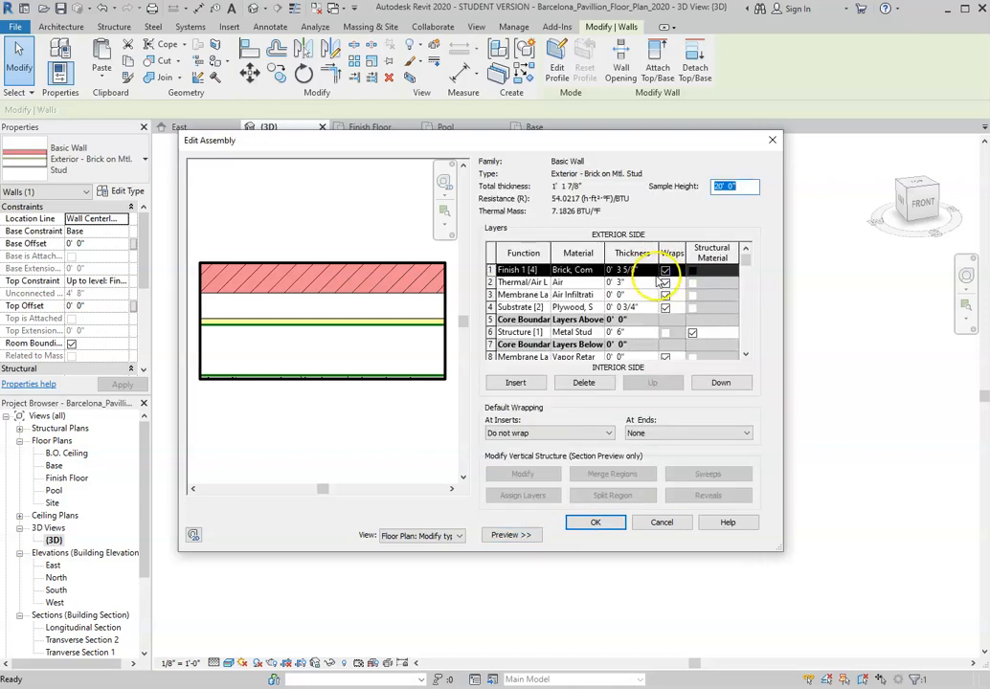
left_click_drag(626, 130, 626, 28)
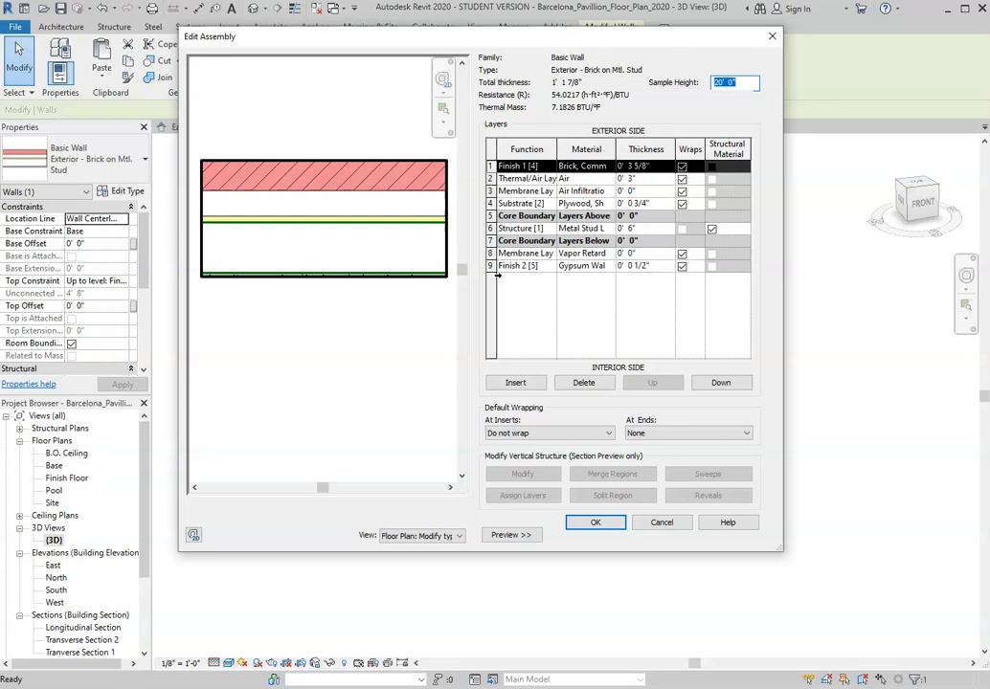
left_click(661, 524)
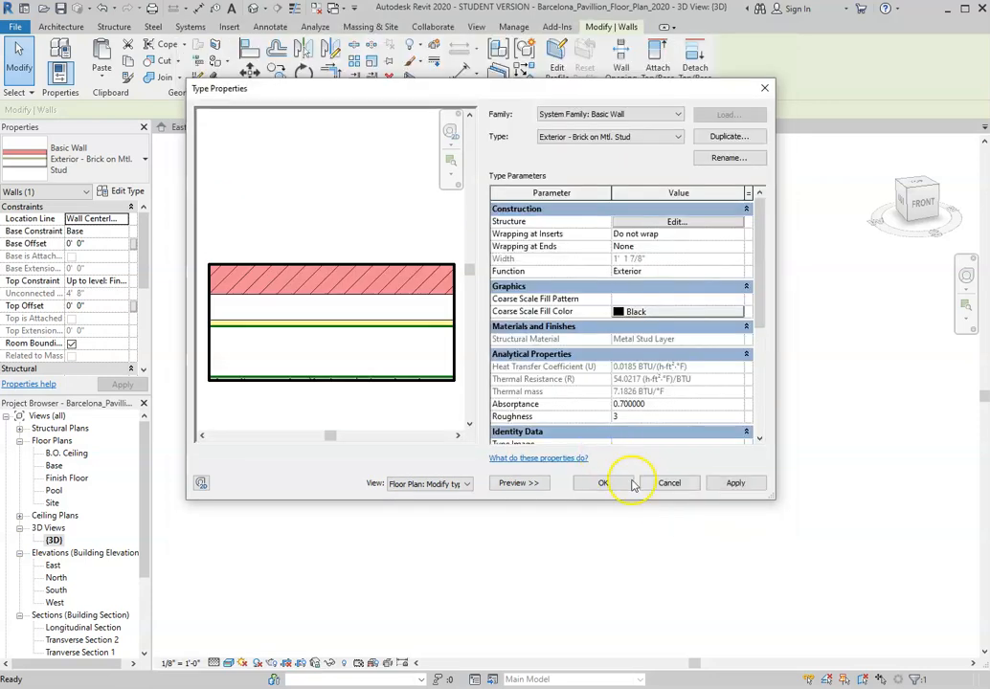
left_click(668, 482)
Open the layer assembly of the pavilion's Generic - 8" wall beside the glazing for comparison.
scroll(583, 362, "down", 4)
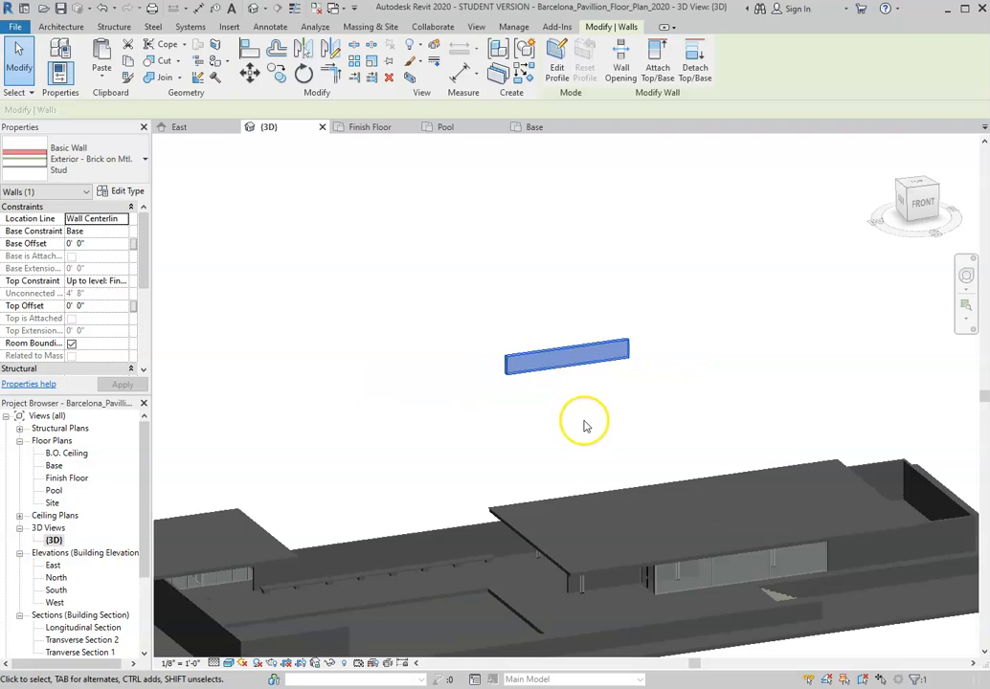
left_click(584, 424)
left_click(927, 525)
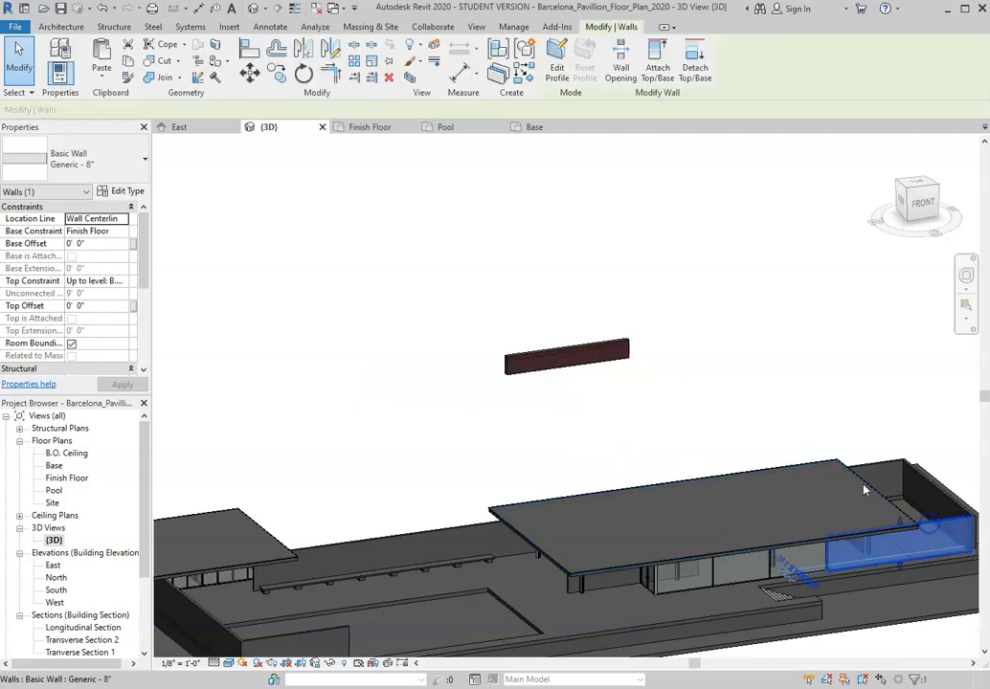
left_click(134, 191)
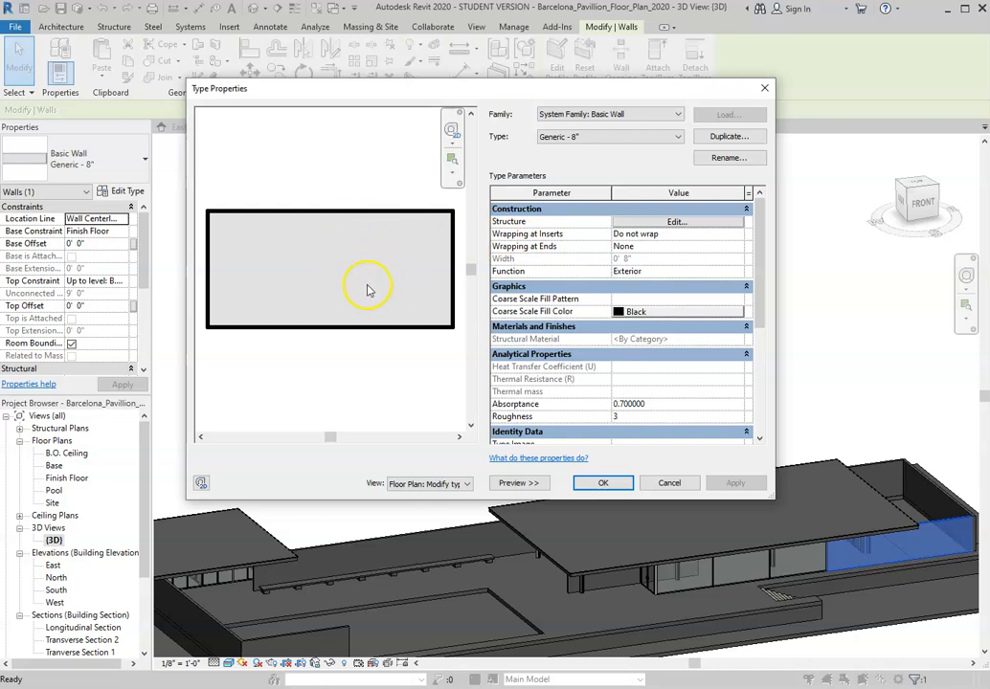
left_click(661, 223)
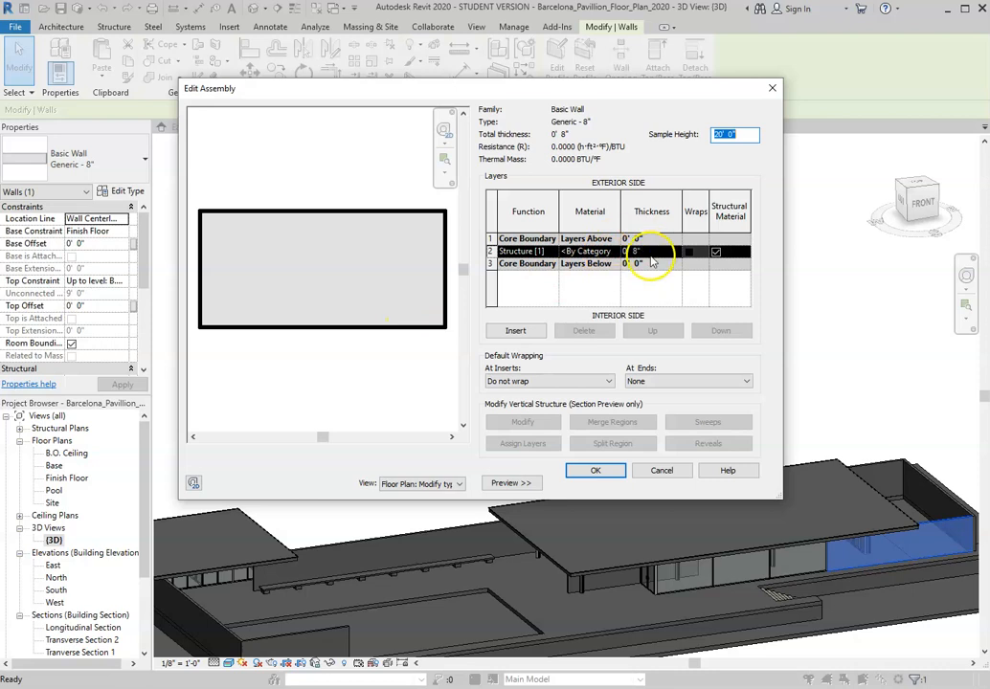
View the material choices for the generic wall's structure layer, then close its type properties without changes.
left_click(598, 250)
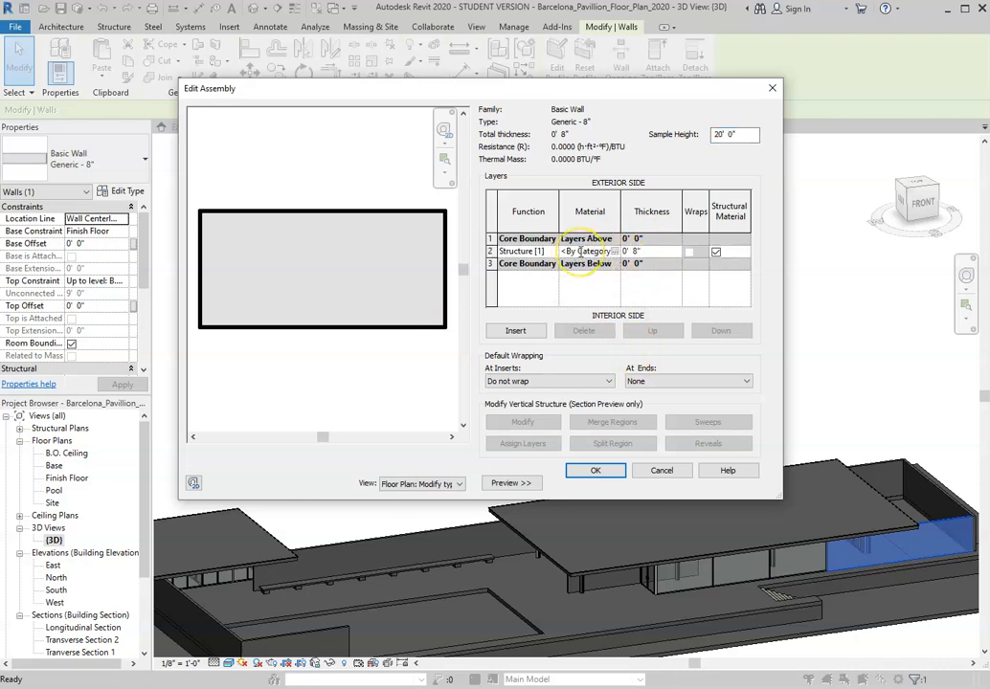
left_click(588, 295)
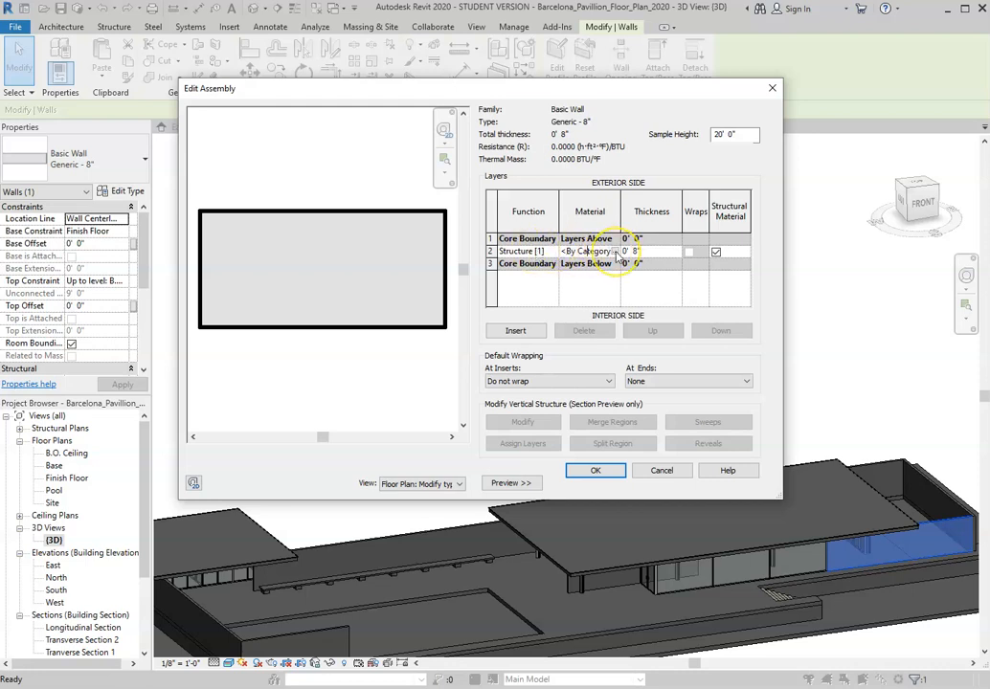
left_click(617, 252)
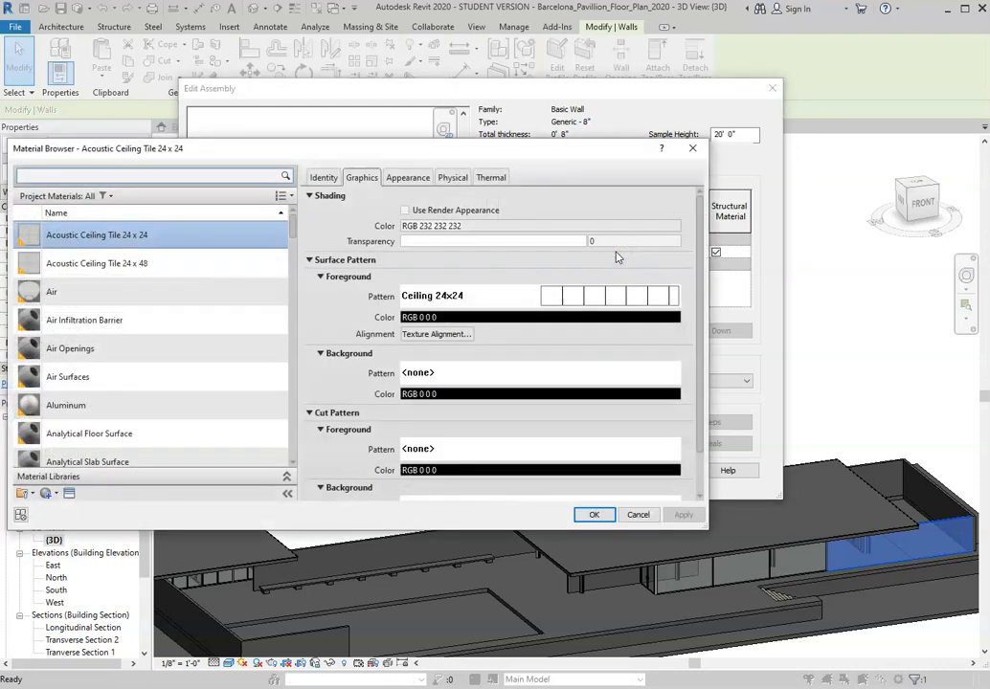
left_click(692, 149)
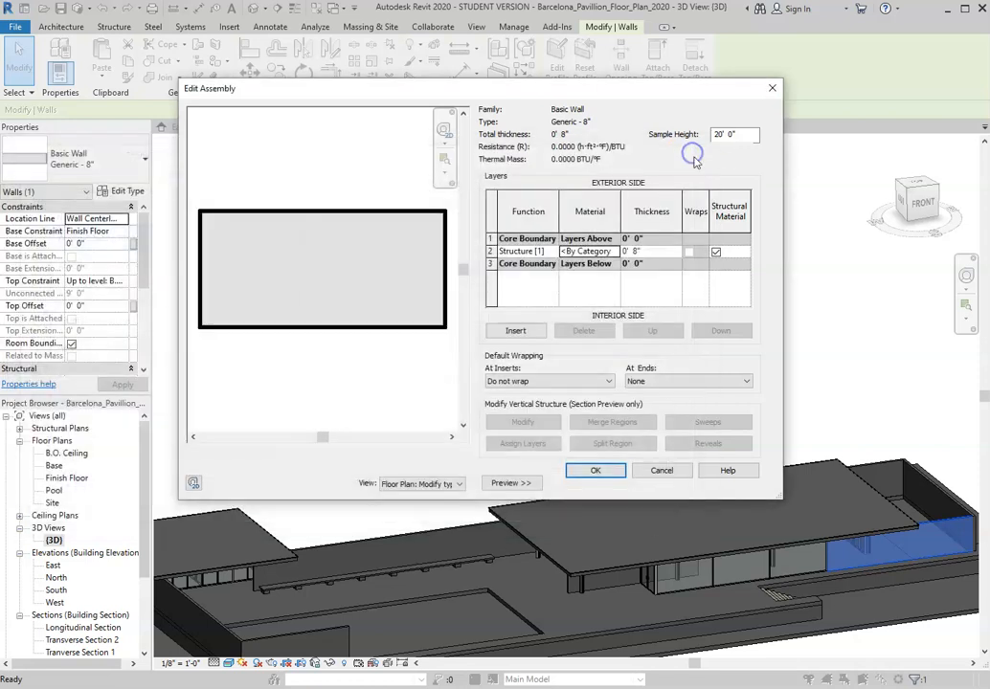
left_click(772, 88)
left_click(674, 481)
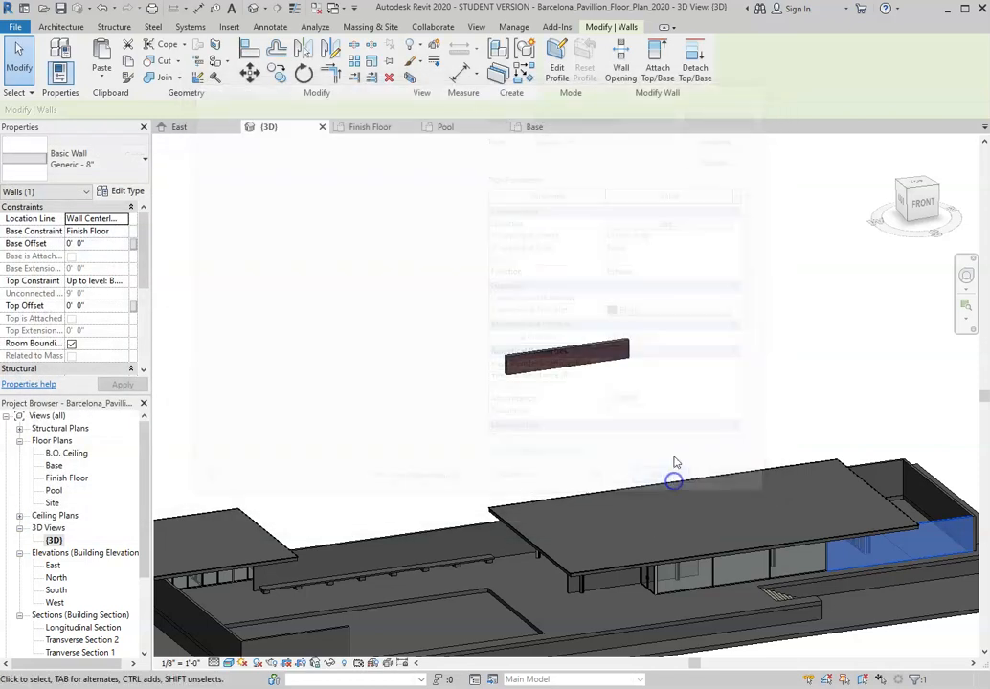
Reopen the brick wall's layer assembly and enlarge the editor to show every layer and full material name.
left_click(592, 349)
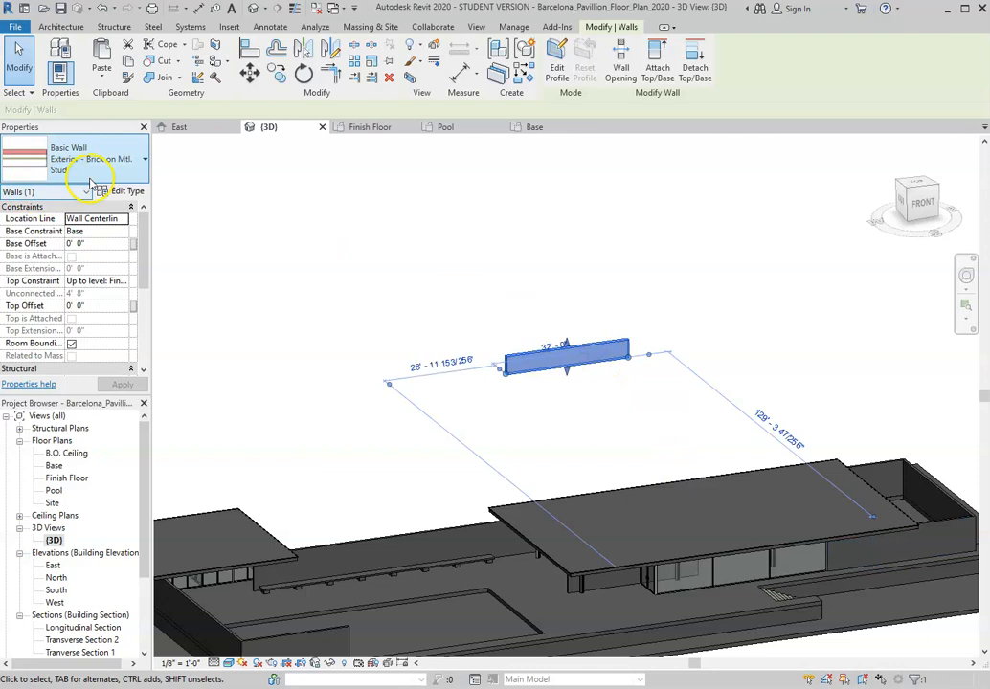
left_click(116, 192)
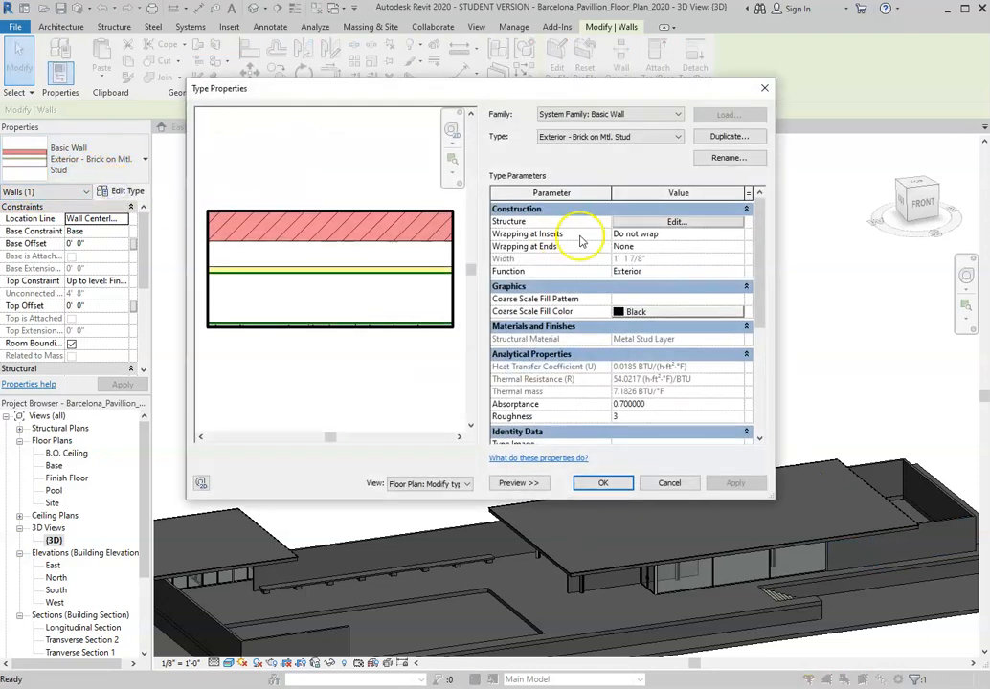
left_click(682, 223)
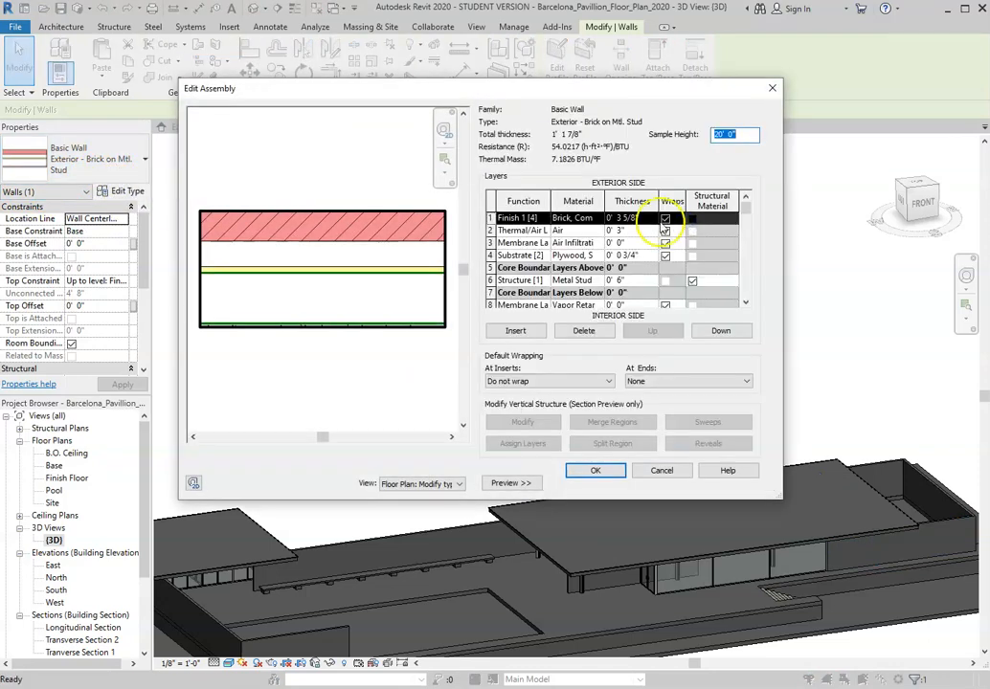
left_click_drag(502, 499, 491, 639)
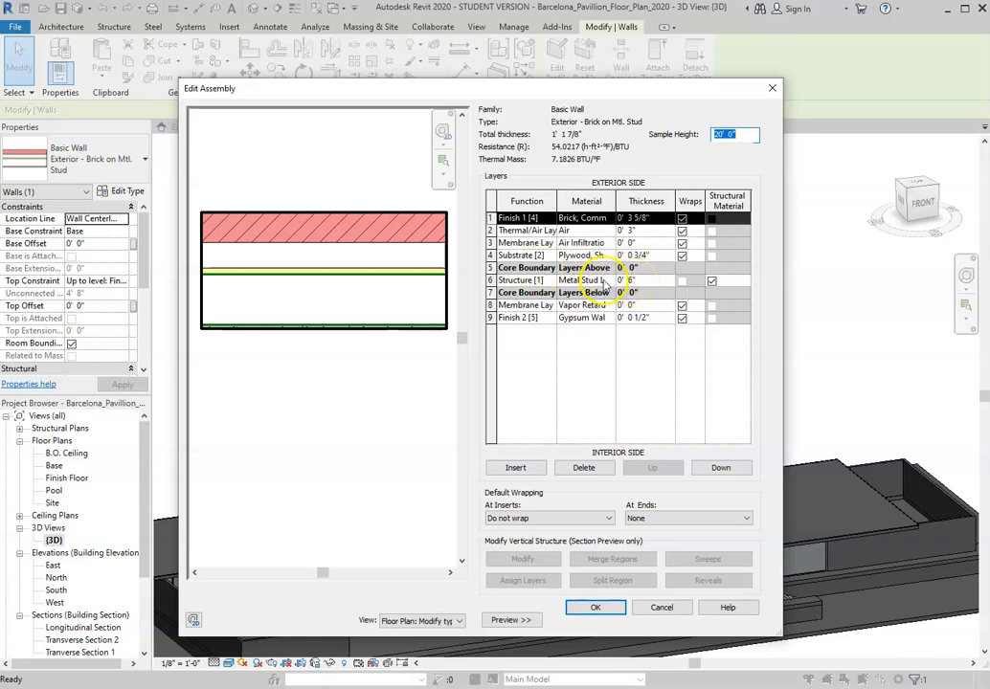
left_click_drag(784, 281, 963, 280)
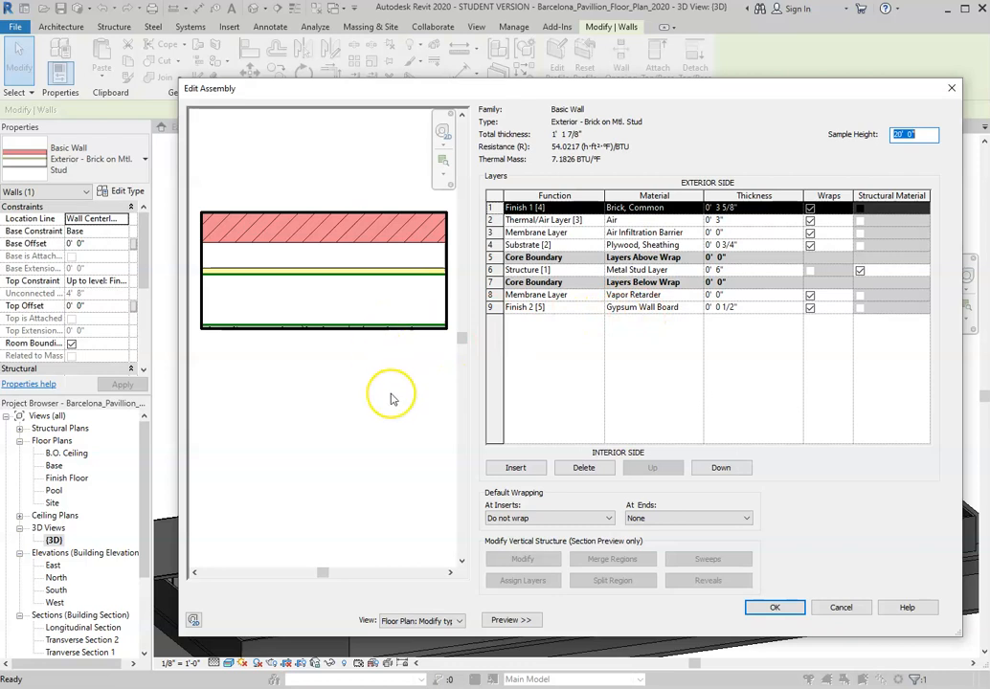
Review the materials of the outer Brick, Common finish and the inner Gypsum Wall Board finish.
left_click(687, 209)
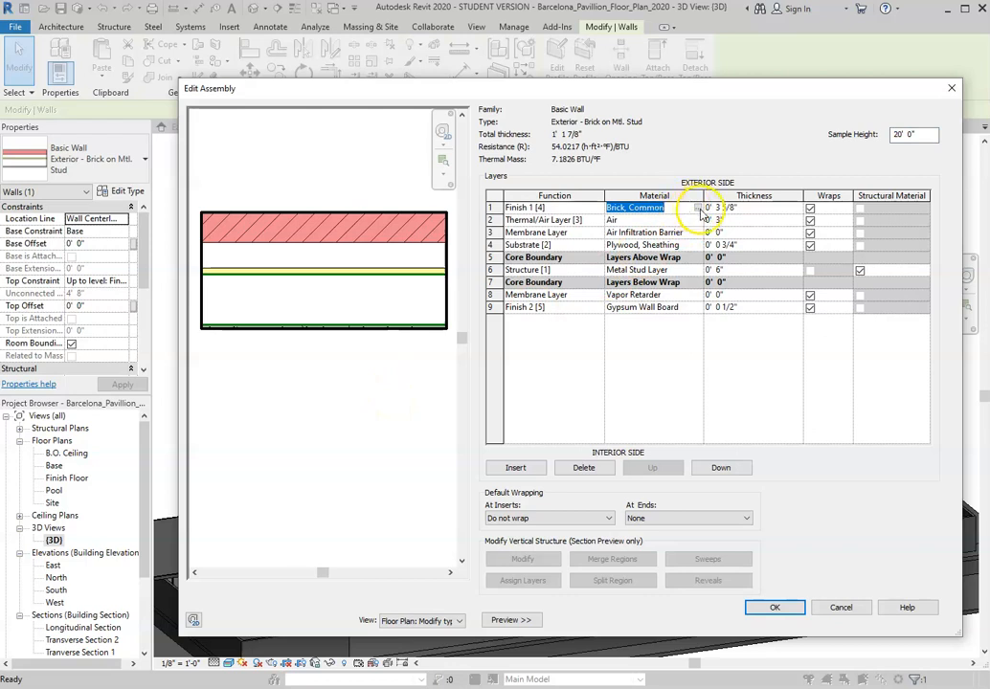
left_click(649, 332)
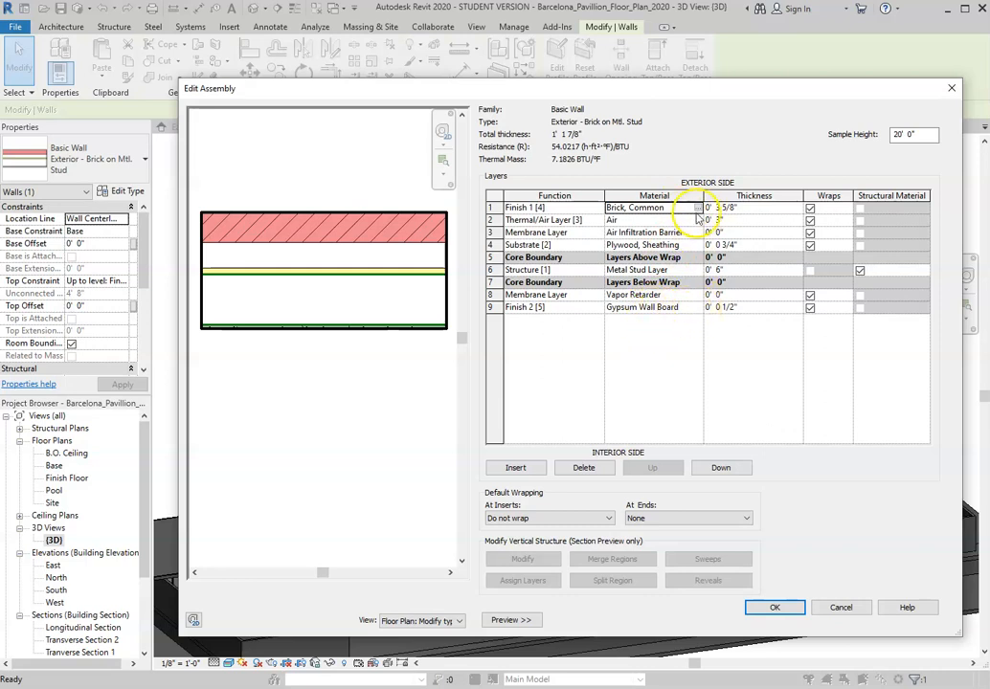
left_click(669, 308)
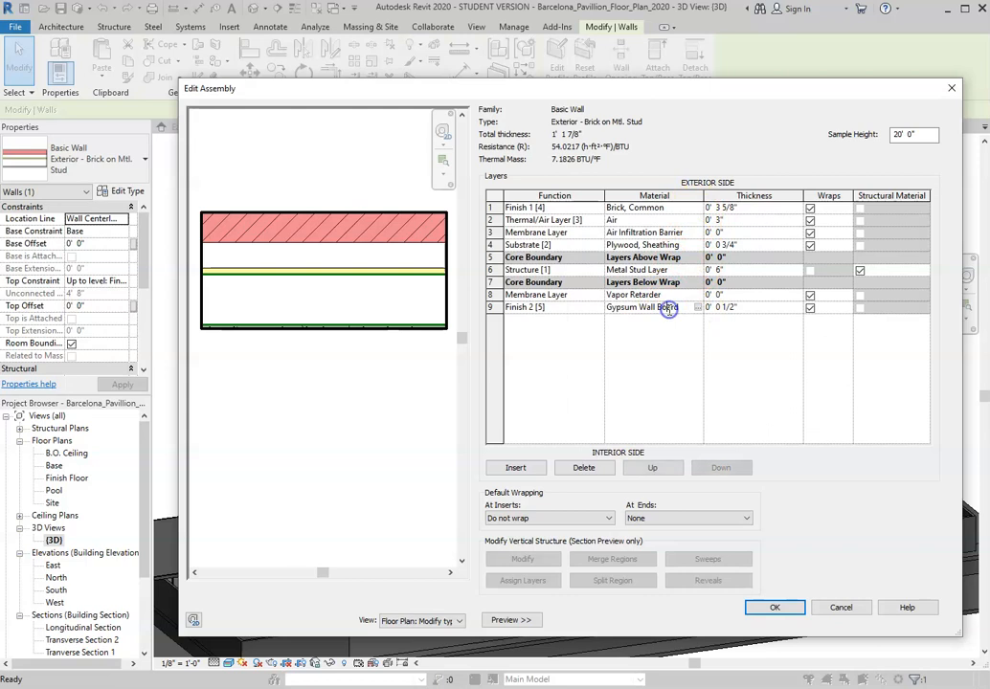
left_click(626, 309)
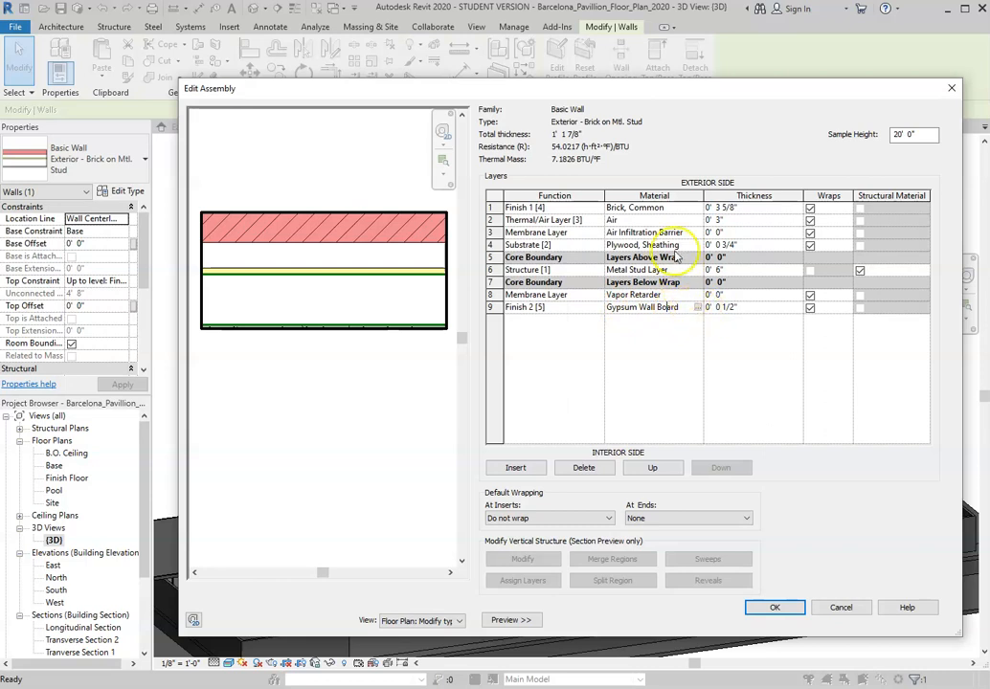
Examine the graphics of the outer Brick, Common material, then close the brick wall's type settings without saving.
left_click(662, 210)
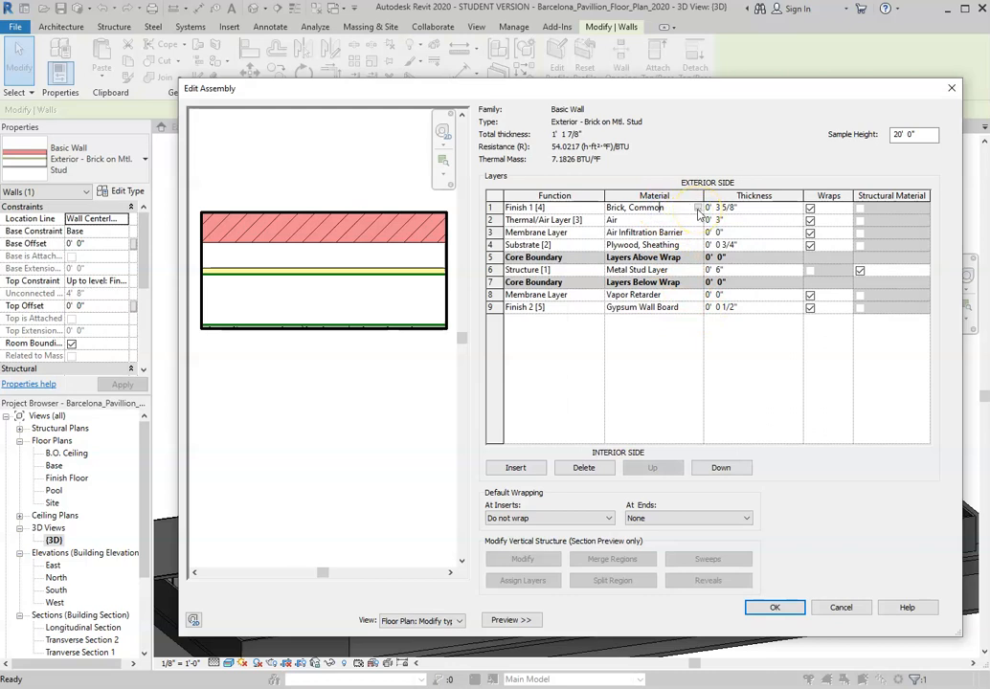
left_click(697, 209)
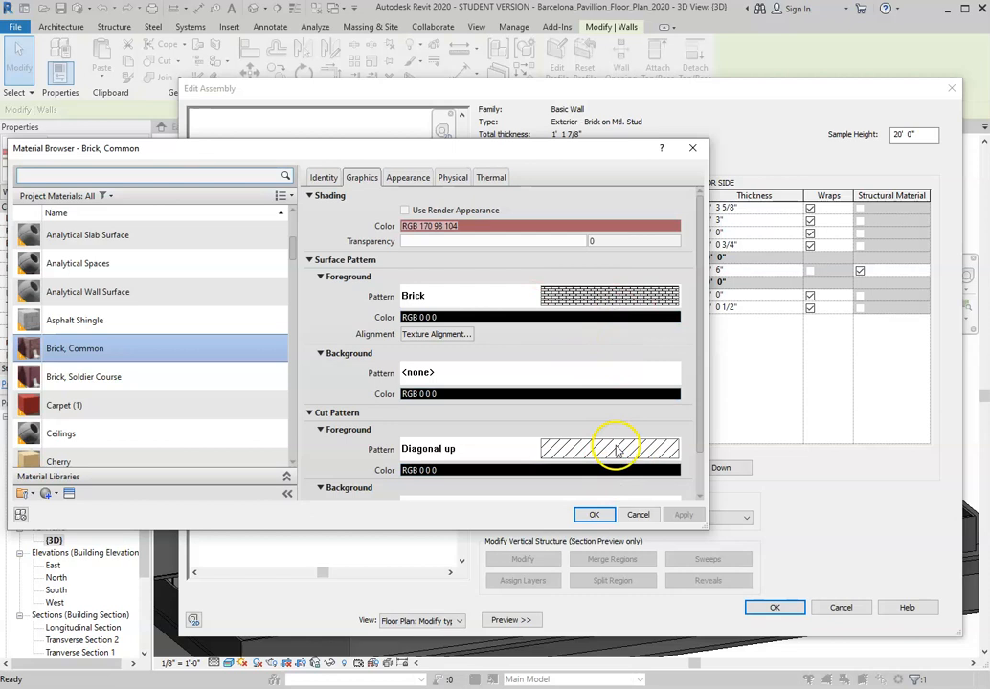
left_click(639, 516)
left_click(848, 608)
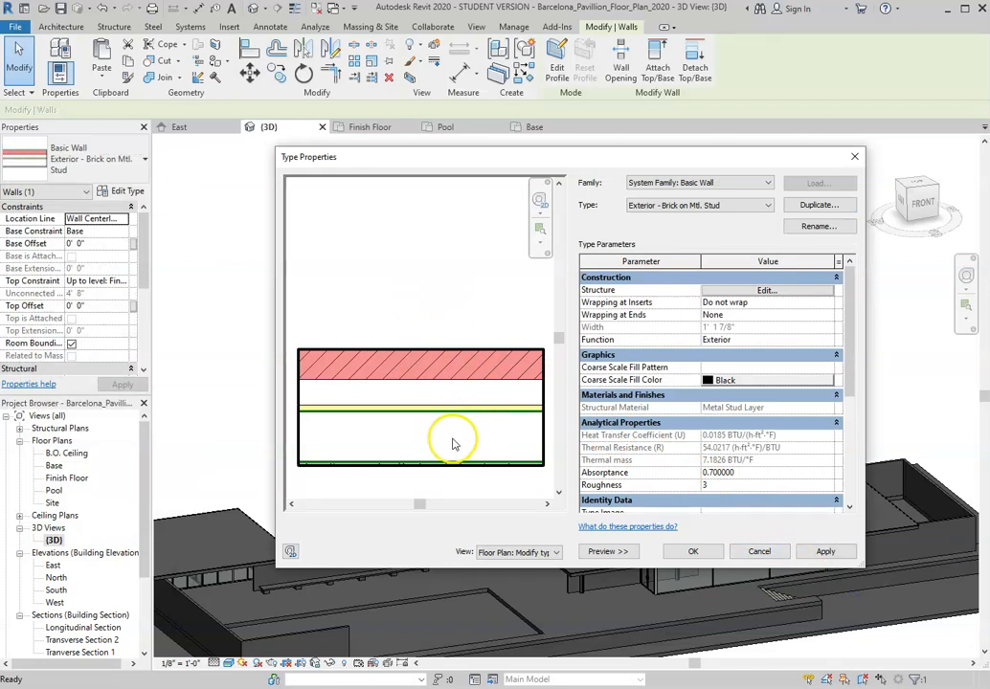
left_click(759, 552)
left_click(603, 427)
Shorten the brick wall in the 3D view to about half its length by moving its right end inward.
scroll(651, 337, "up", 3)
scroll(442, 453, "down", 3)
scroll(530, 437, "up", 3)
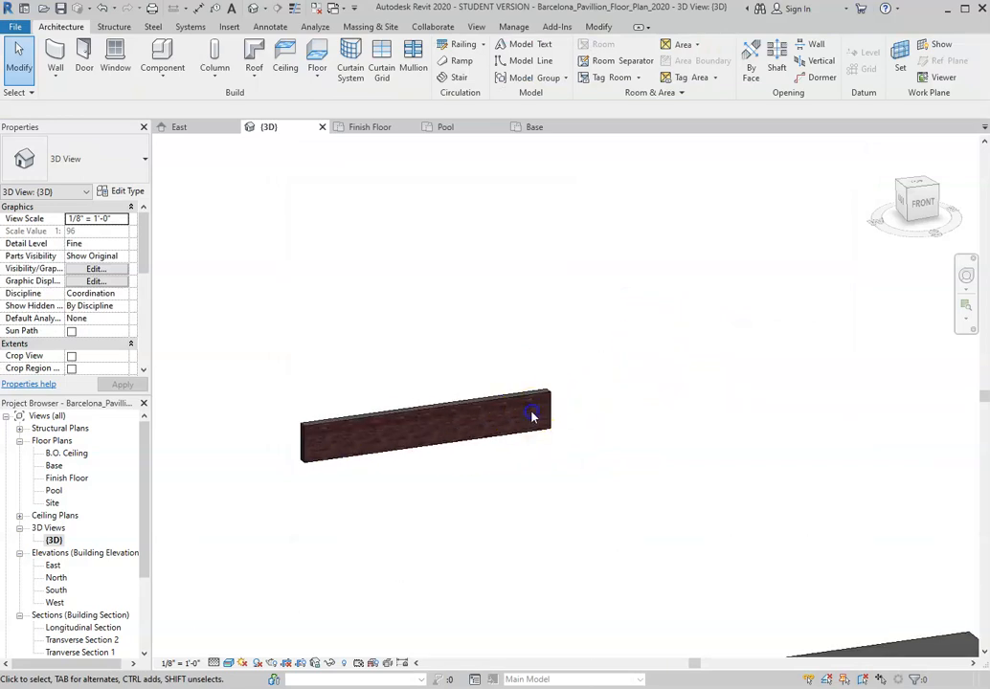
left_click(532, 431)
scroll(551, 431, "up", 3)
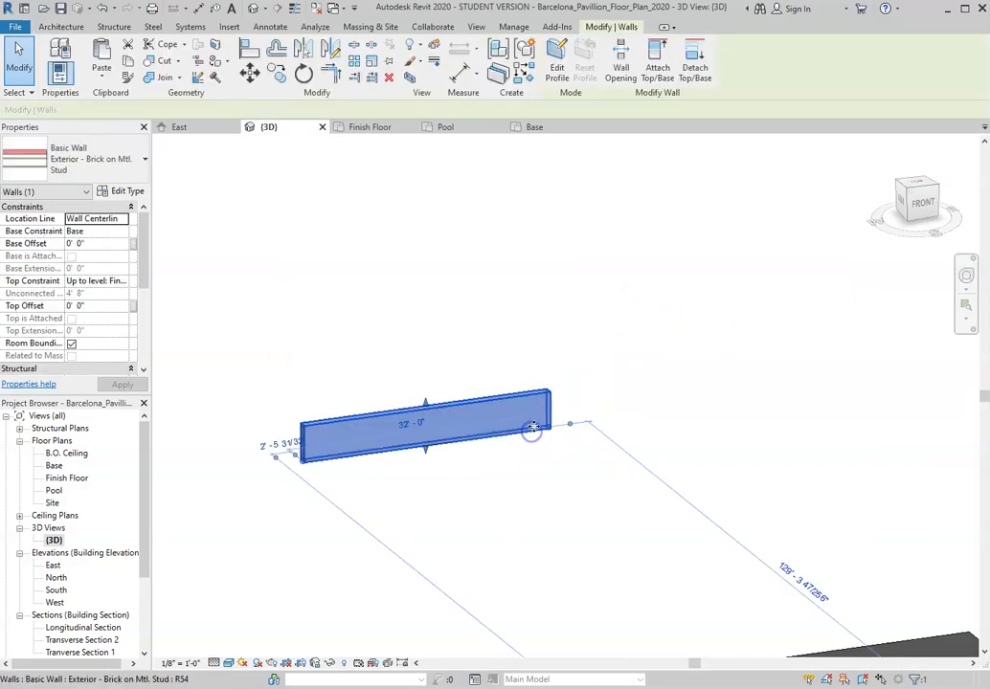
left_click_drag(558, 434, 364, 455)
left_click(566, 409)
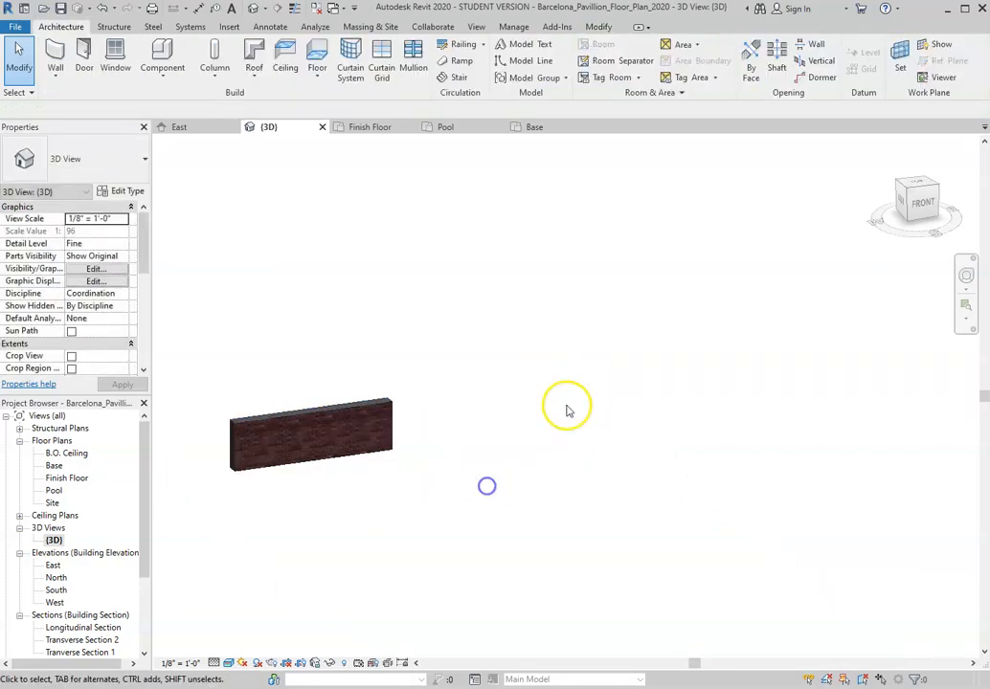
scroll(566, 409, "down", 3)
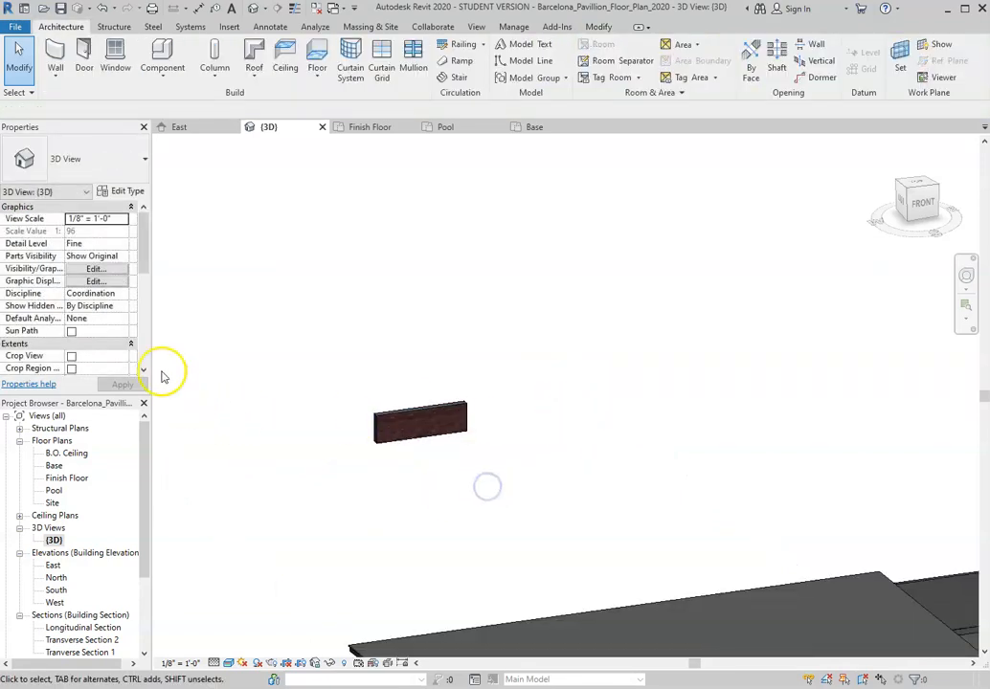
In the Pool floor plan, draw a horizontal Generic - 6" architectural wall about 19' 6" long, in line with the brick wall on its right.
double_click(55, 490)
scroll(591, 331, "up", 3)
scroll(500, 316, "up", 3)
left_click(58, 82)
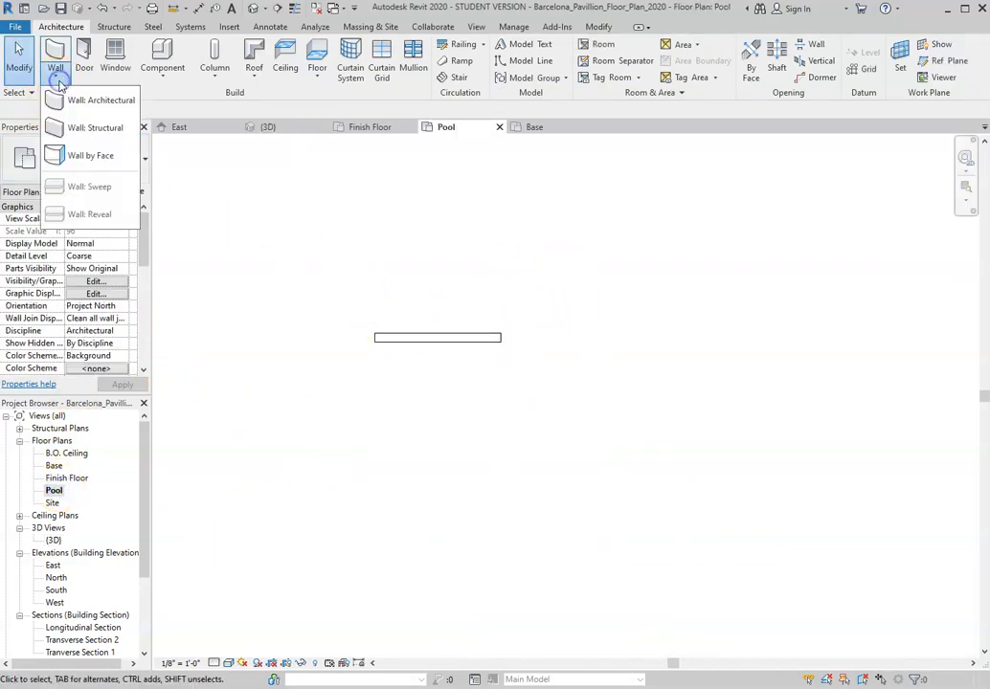
left_click(83, 105)
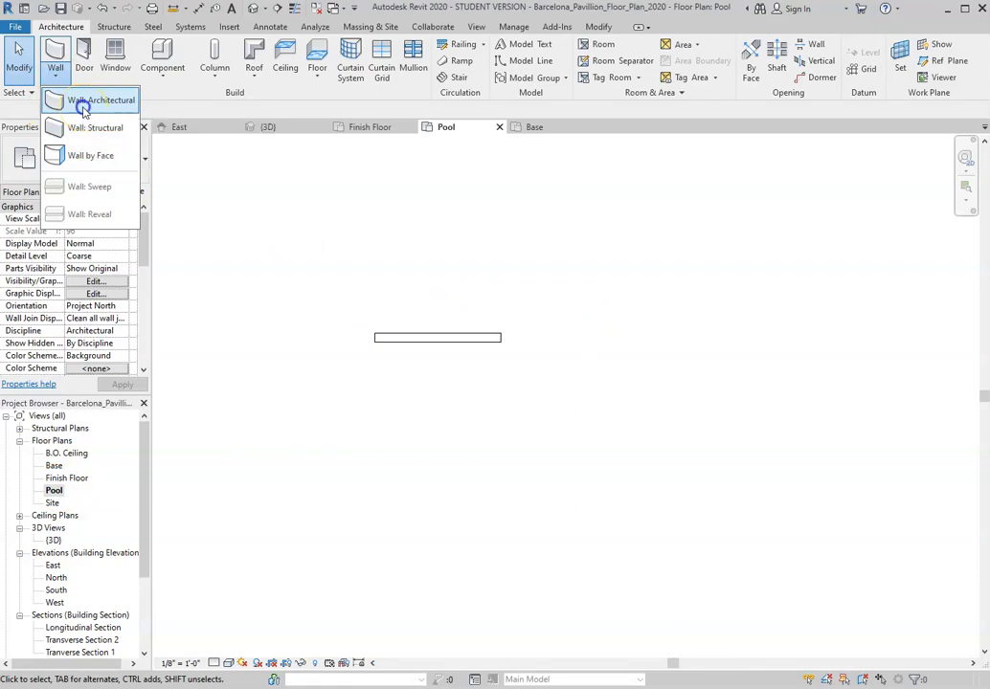
left_click(96, 151)
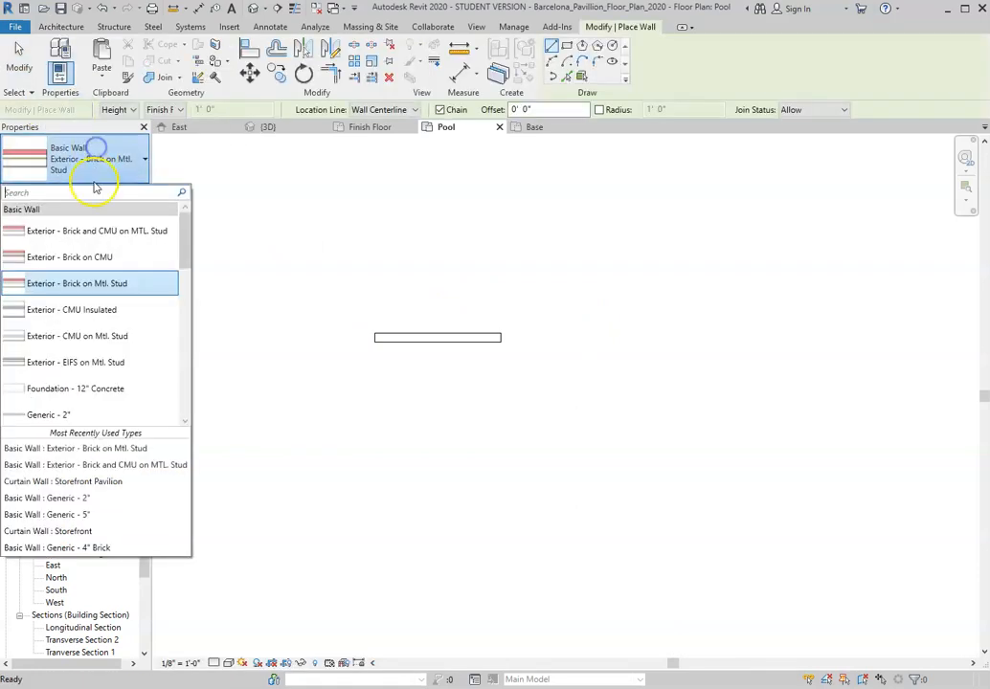
scroll(126, 376, "down", 3)
left_click(113, 330)
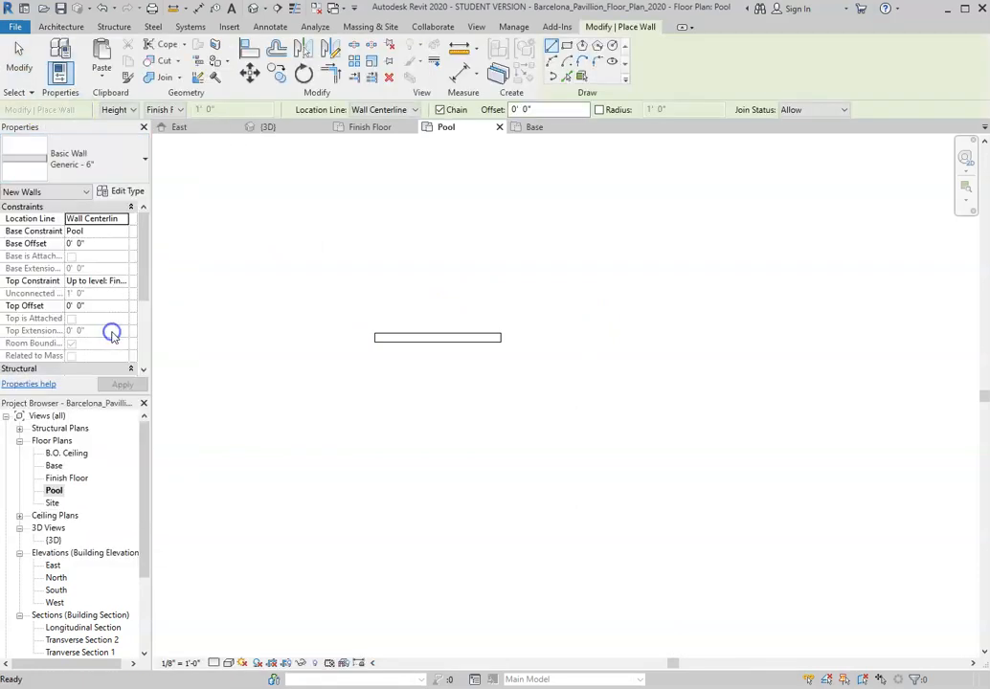
left_click(561, 337)
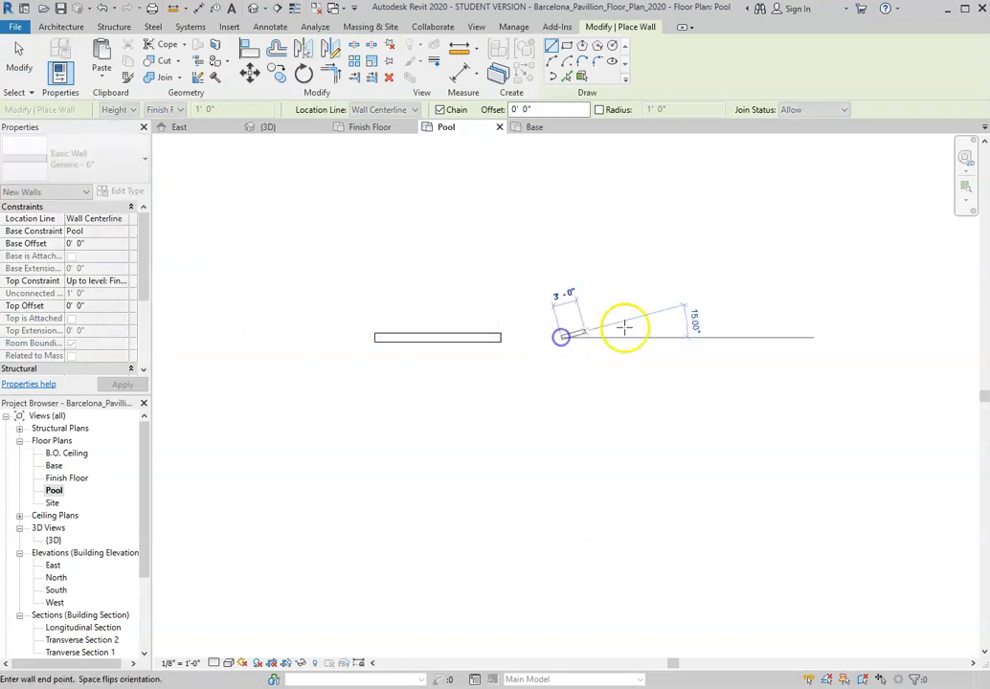
left_click(719, 337)
key("Escape")
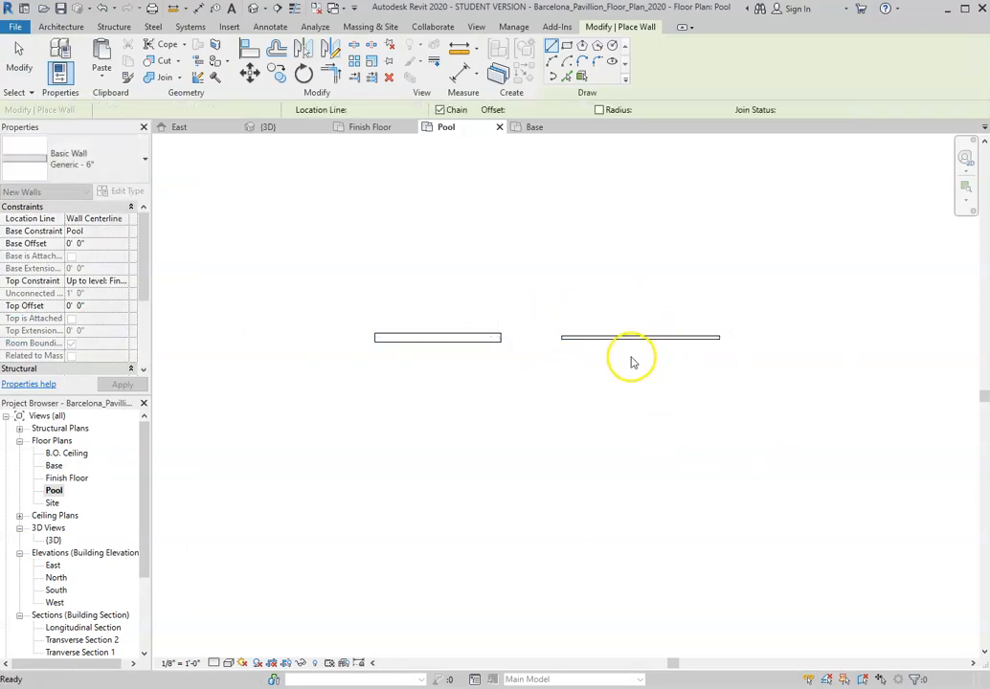
key("Escape")
Place a perspective camera in the Pool plan, set below the two walls and aimed through the gap between them.
scroll(500, 281, "down", 3)
scroll(527, 332, "up", 2)
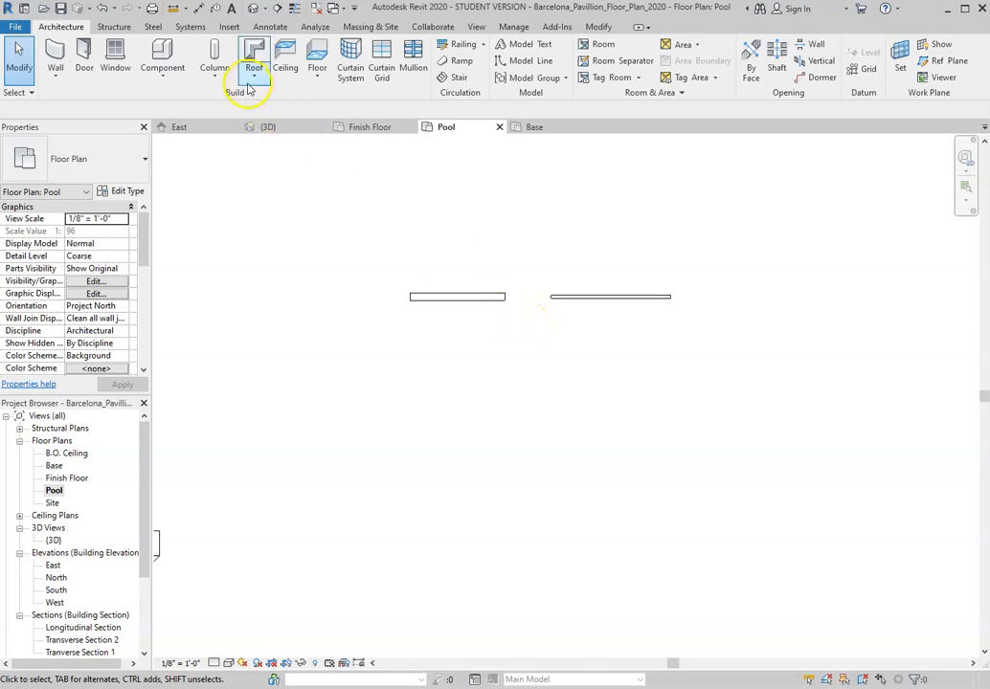
left_click(265, 8)
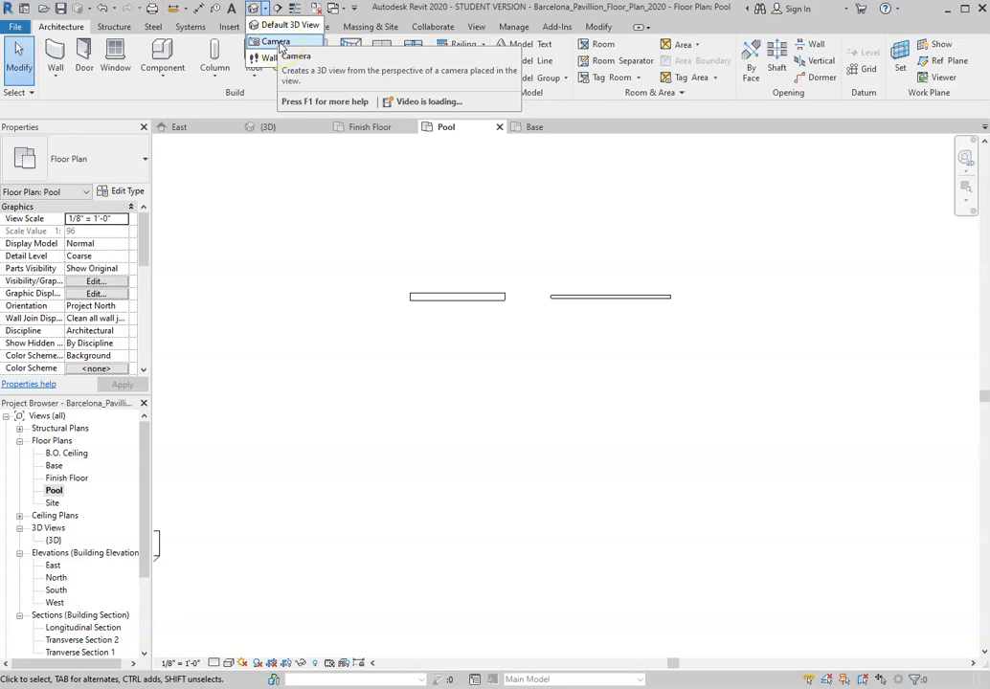
left_click(276, 43)
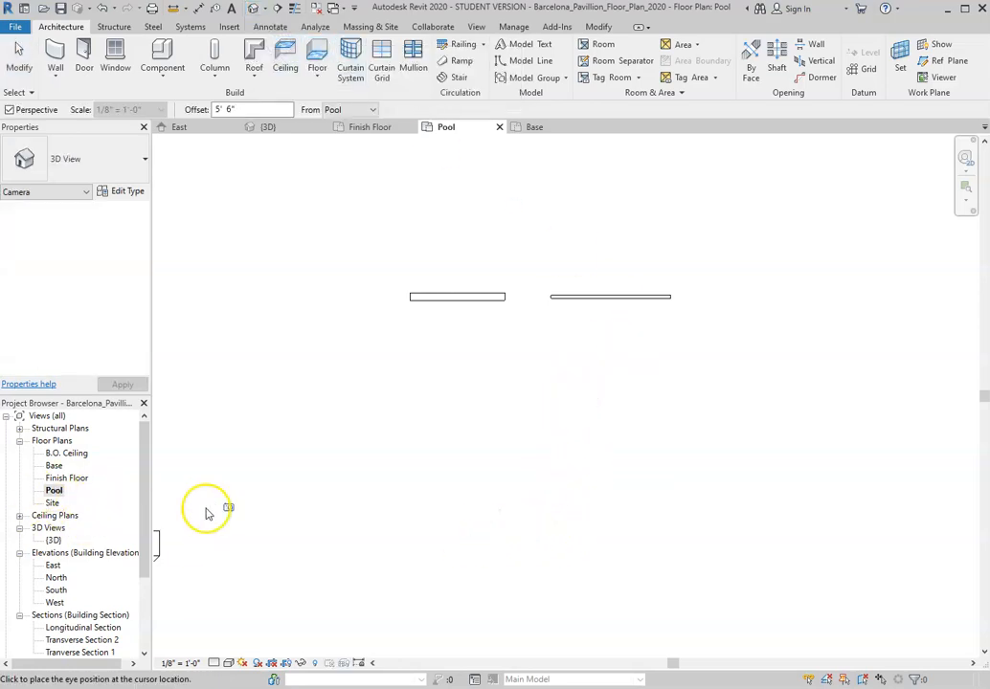
left_click(549, 526)
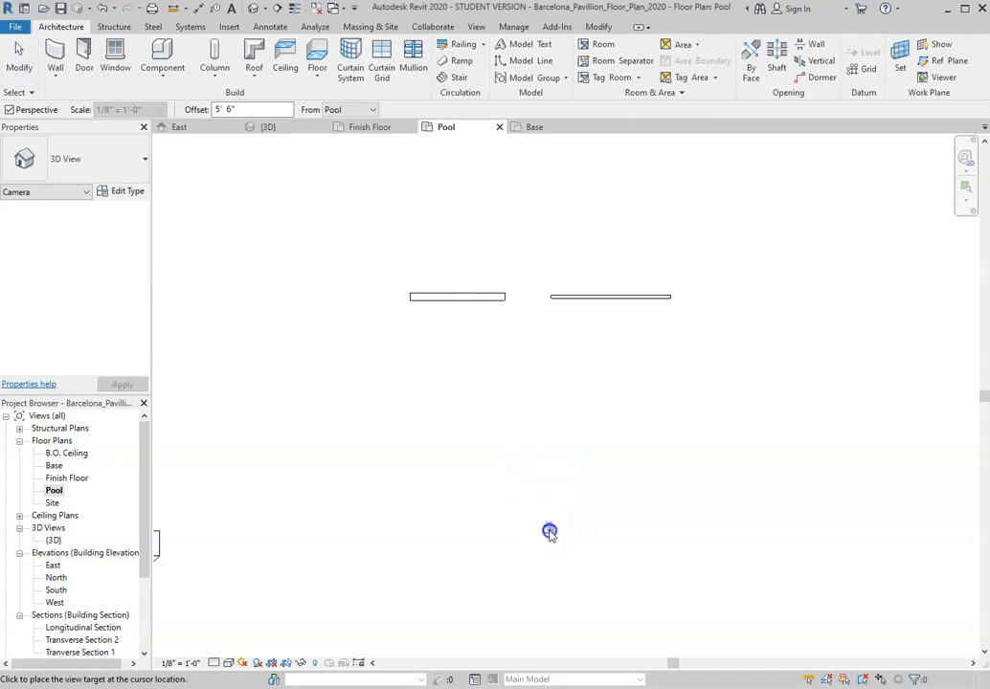
left_click(535, 222)
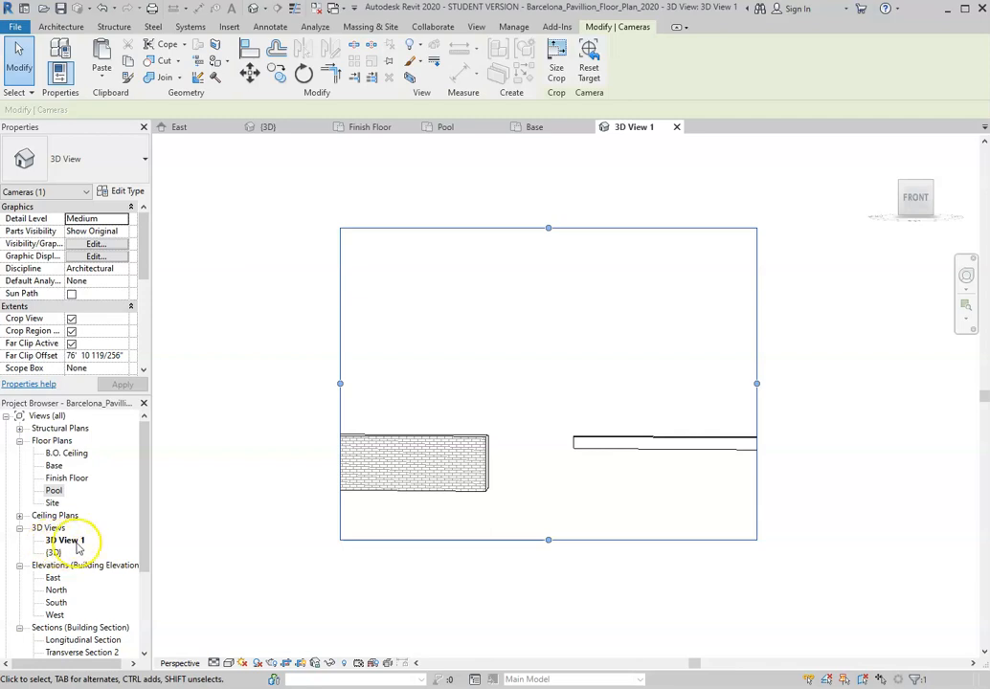
Widen the camera view's crop region on both sides to include both walls entirely, and trim its lower edge slightly.
left_click_drag(341, 384, 246, 384)
left_click_drag(757, 384, 837, 383)
left_click_drag(542, 540, 542, 529)
Inspect the brick wall and the Generic - 6" wall in the camera view, including the generic wall's length dimension.
left_click(603, 452)
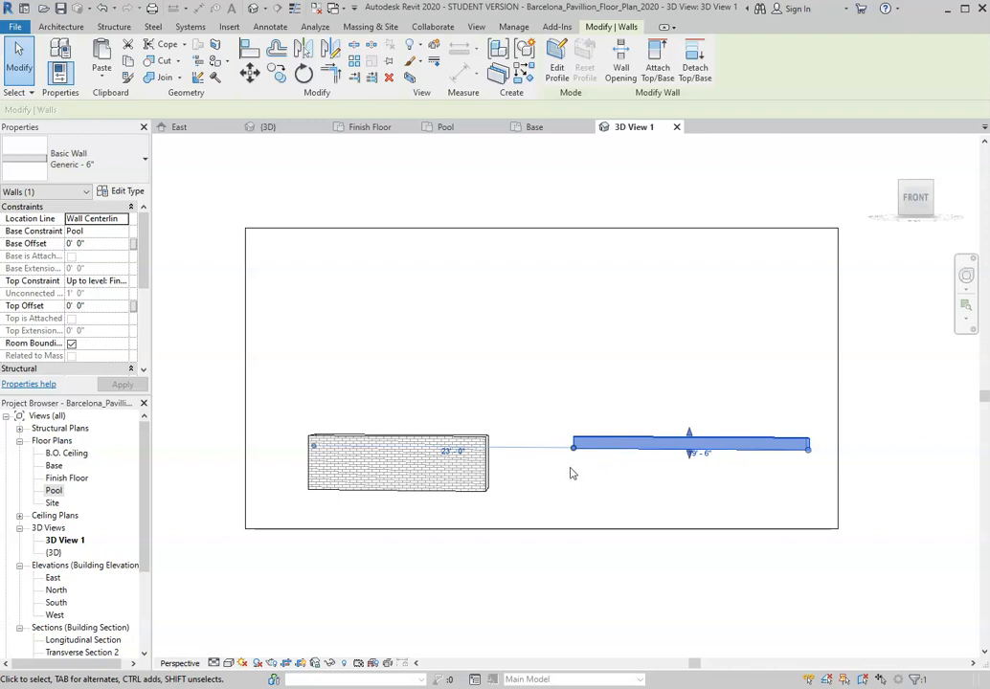
left_click(536, 546)
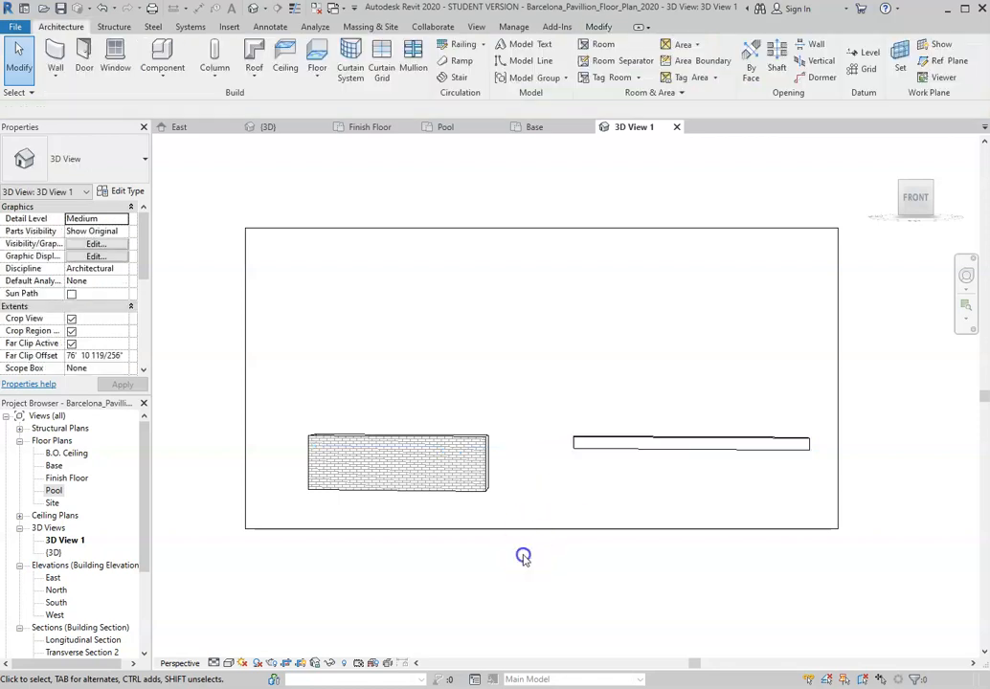
left_click(479, 483)
left_click(583, 442)
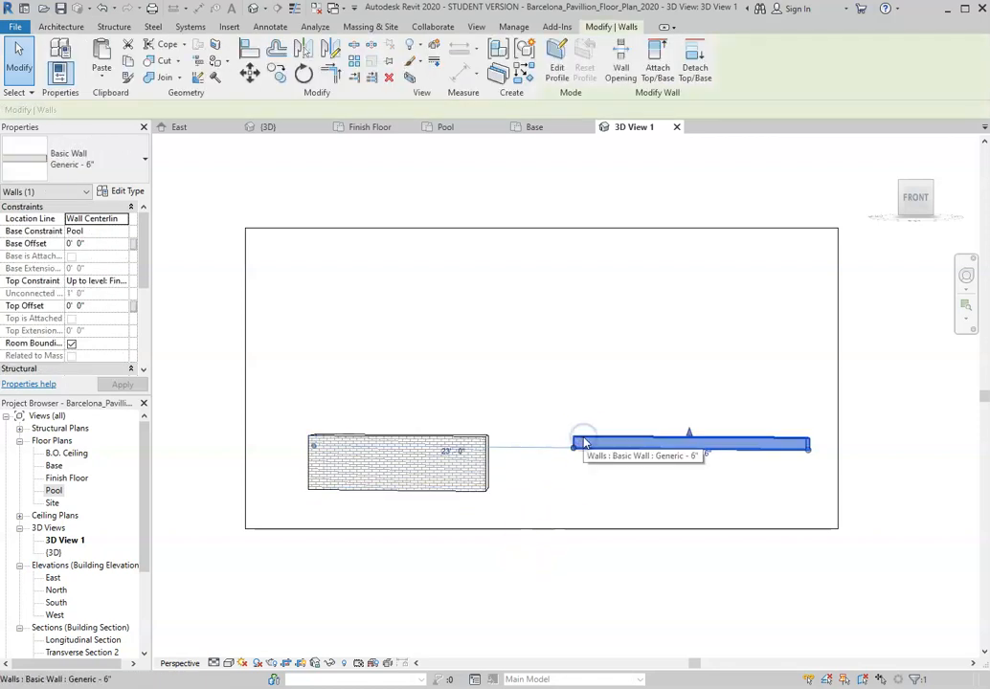
left_click(690, 453)
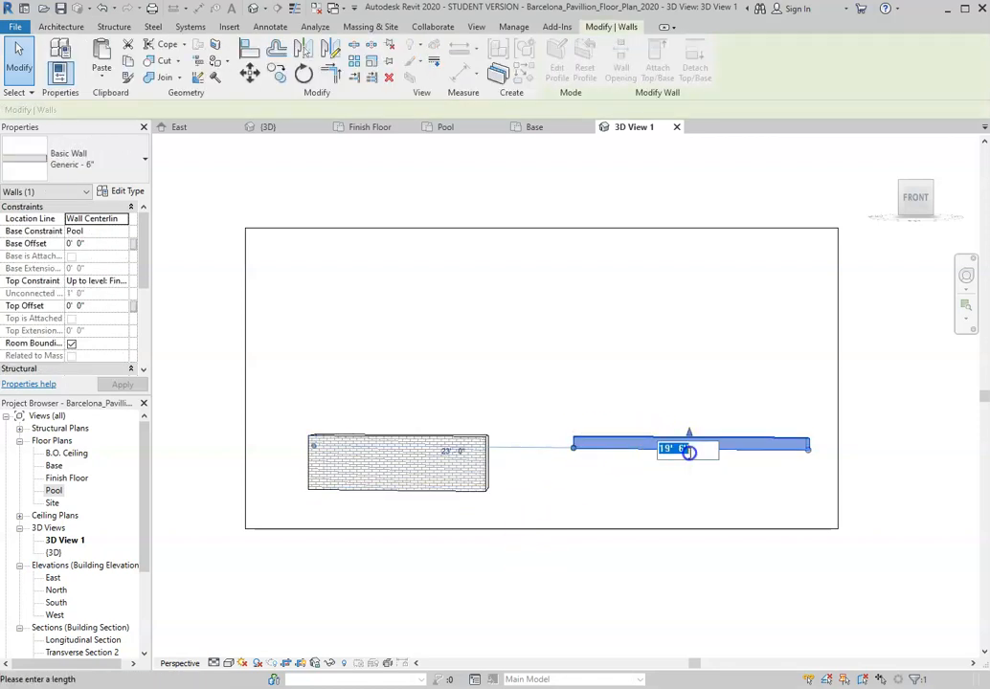
left_click(638, 475)
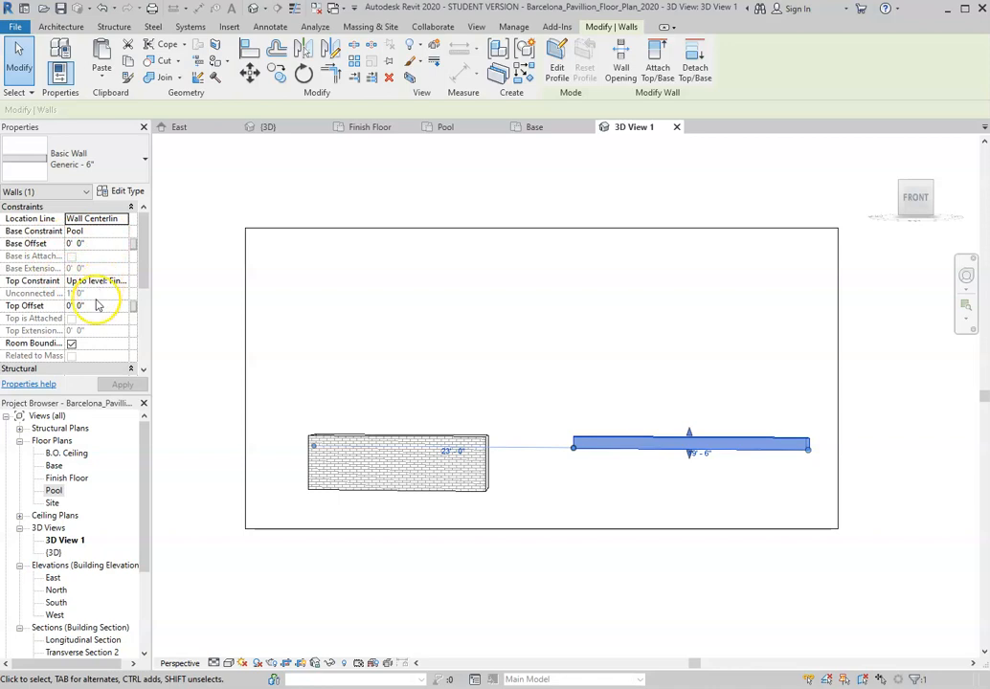
Try to set the Generic - 6" wall's base constraint to B.O. Ceiling.
left_click(96, 234)
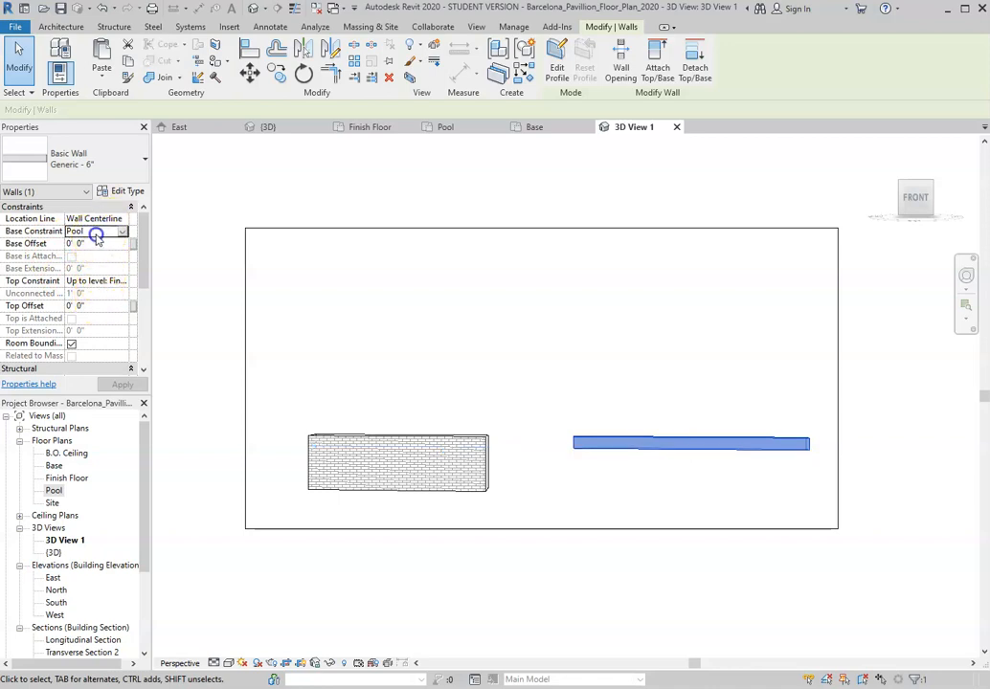
left_click(122, 233)
left_click(95, 275)
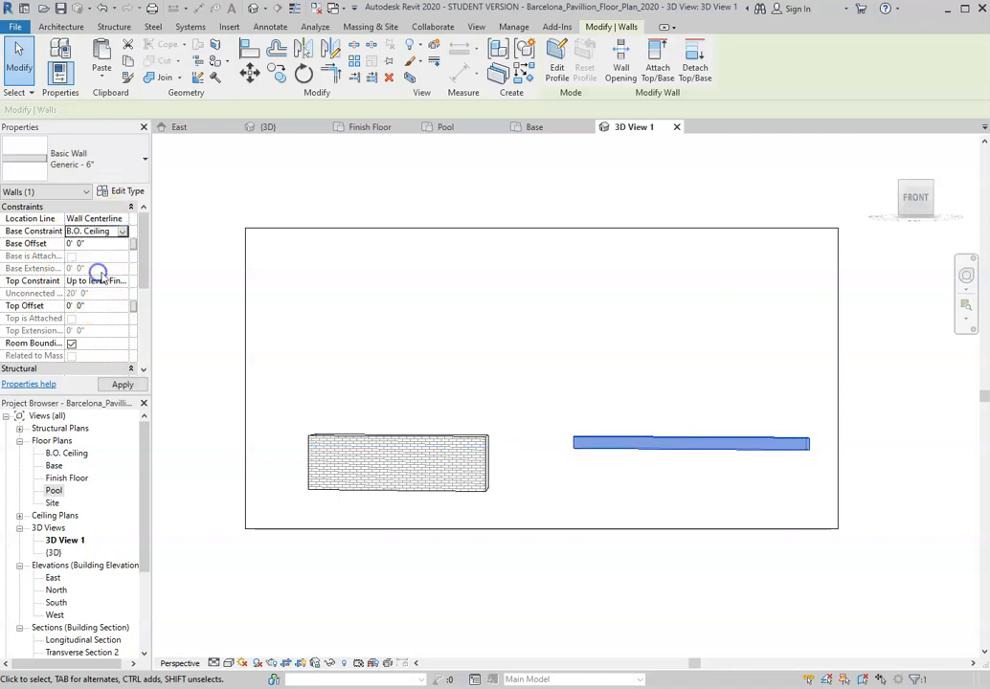
left_click(122, 384)
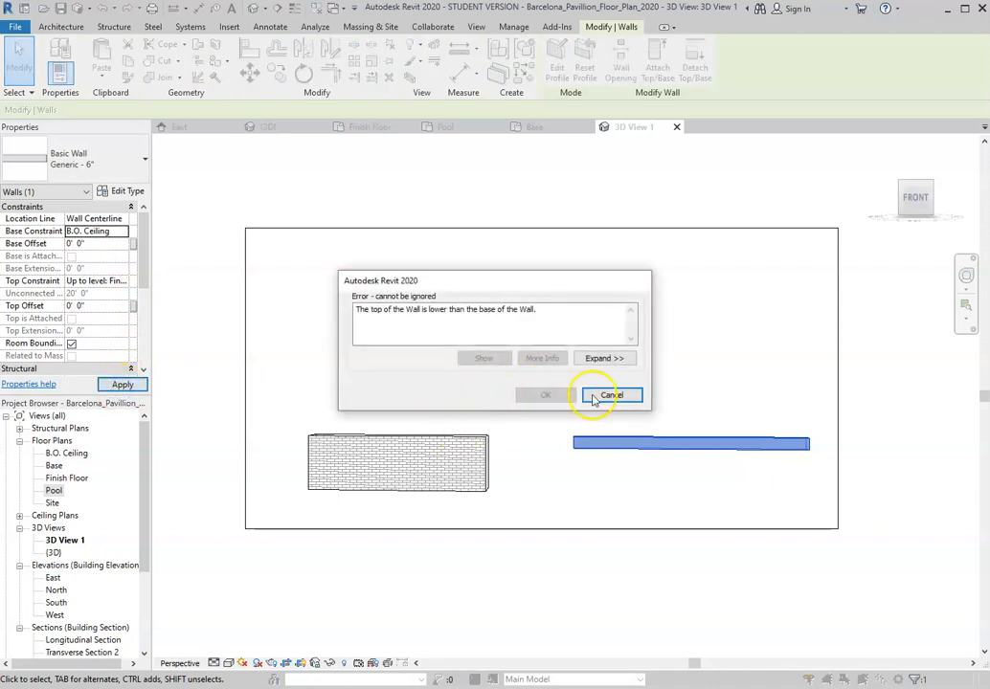
left_click(610, 396)
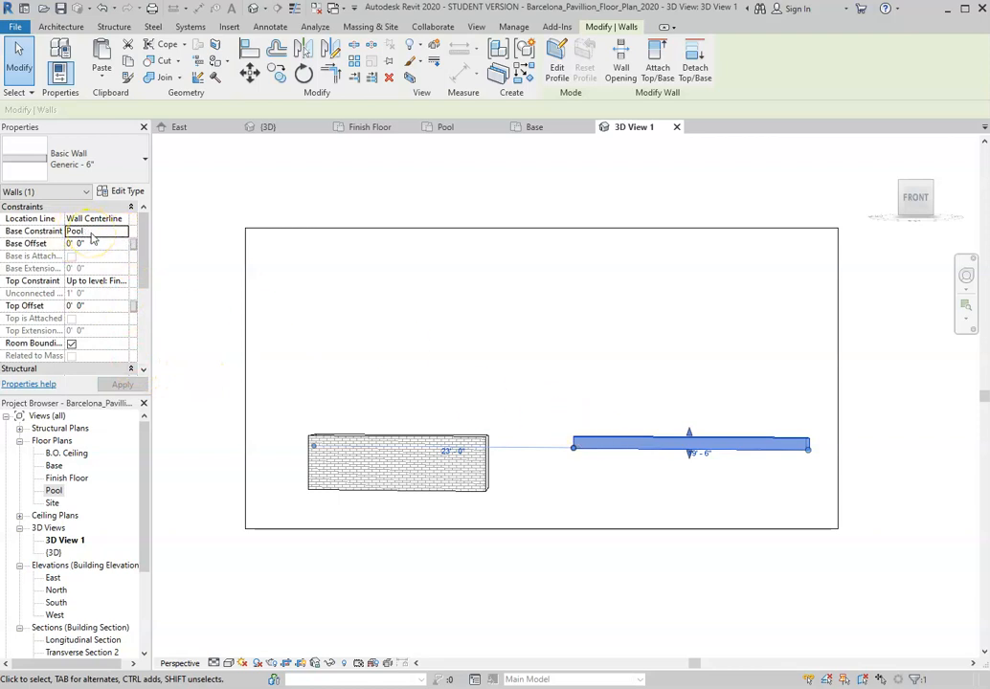
Set the Generic - 6" wall's top constraint to Up to level: B.O. Ceiling.
left_click(109, 281)
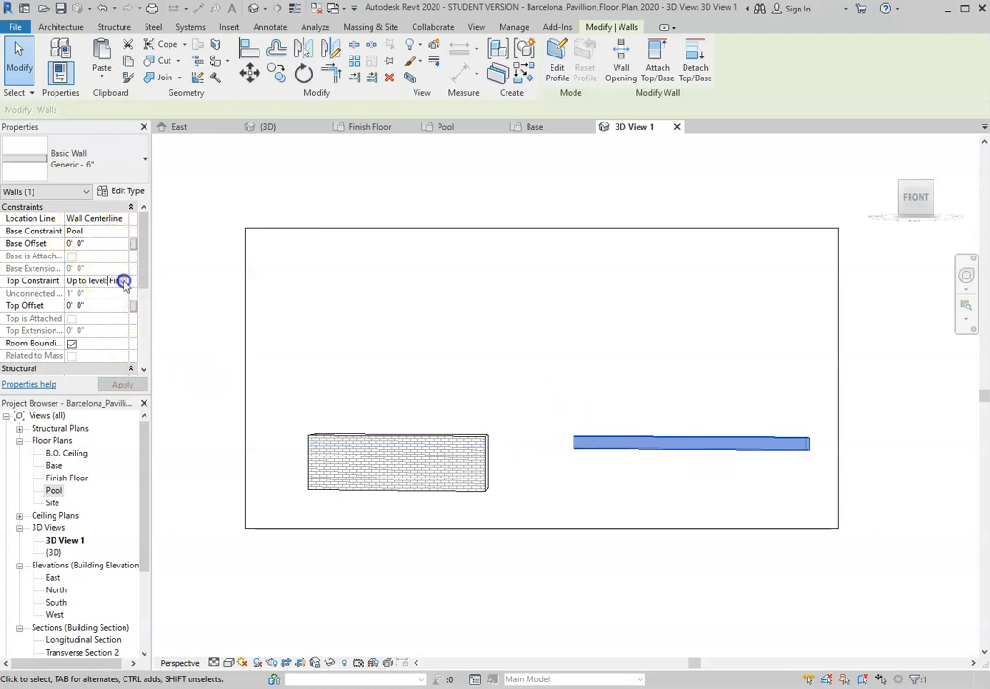
left_click(123, 282)
left_click(121, 327)
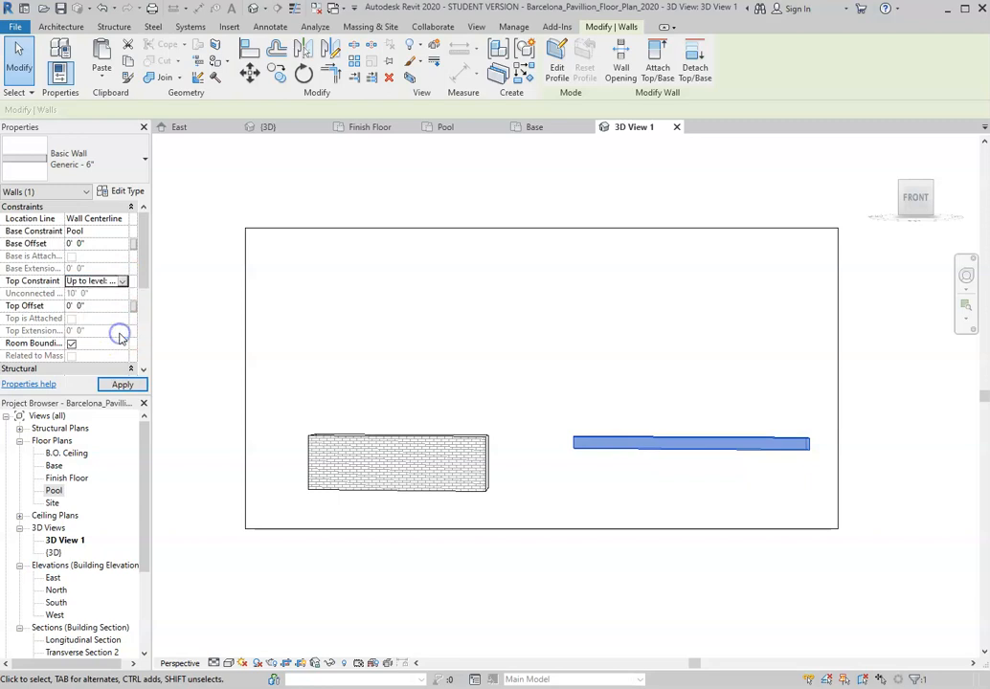
left_click(122, 384)
left_click(505, 364)
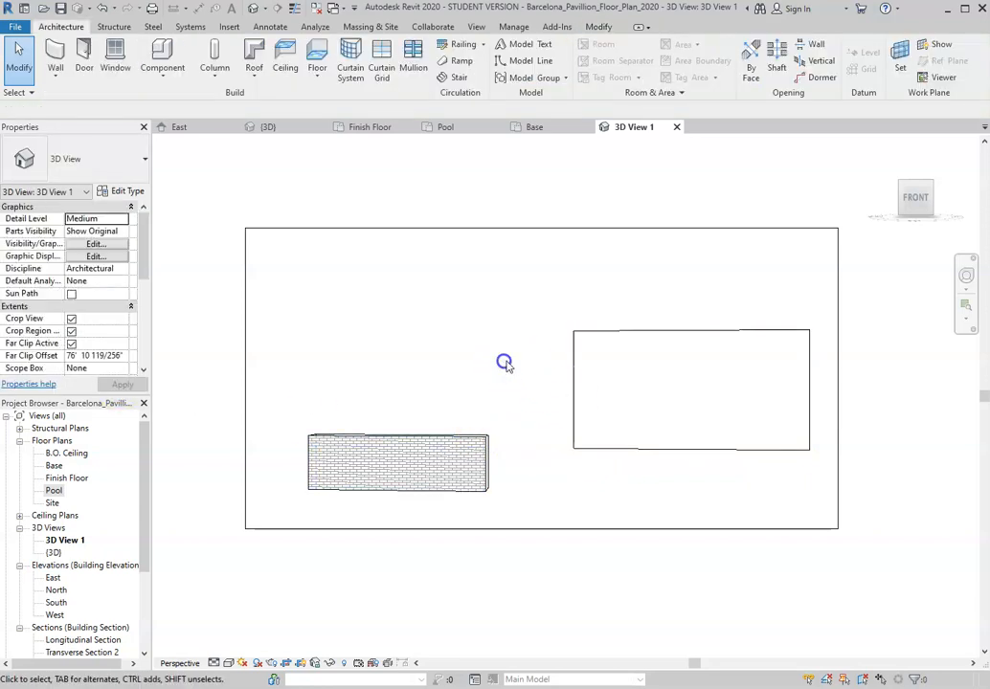
left_click(694, 330)
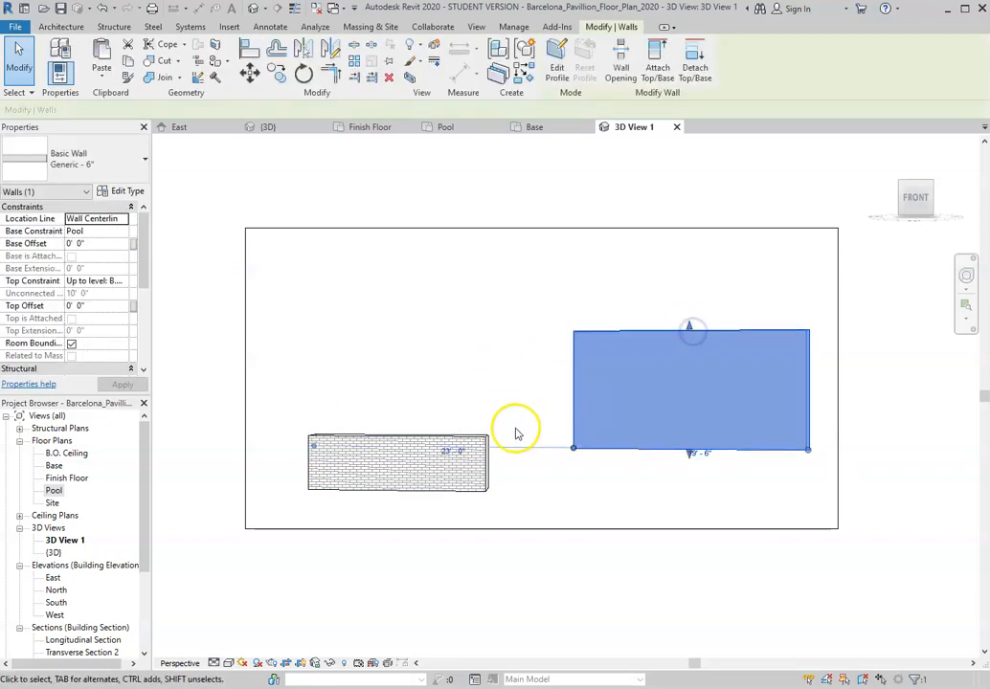
left_click(468, 443)
left_click(471, 350)
left_click(656, 454)
left_click(473, 459)
left_click(491, 466)
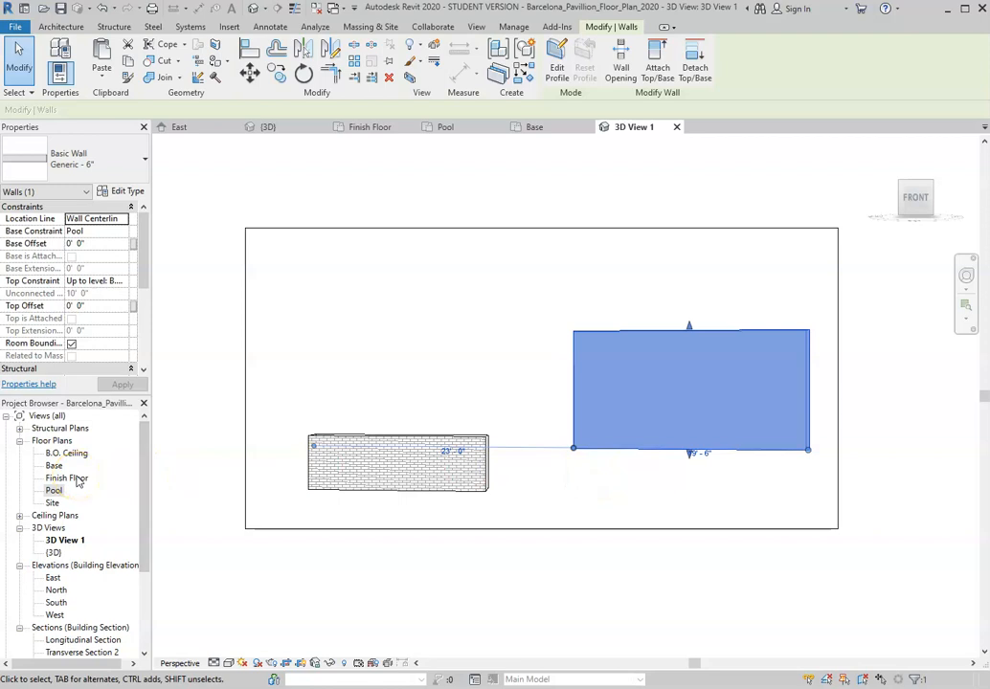
left_click(182, 475)
Show the camera belonging to 3D View 1.
left_click(76, 542)
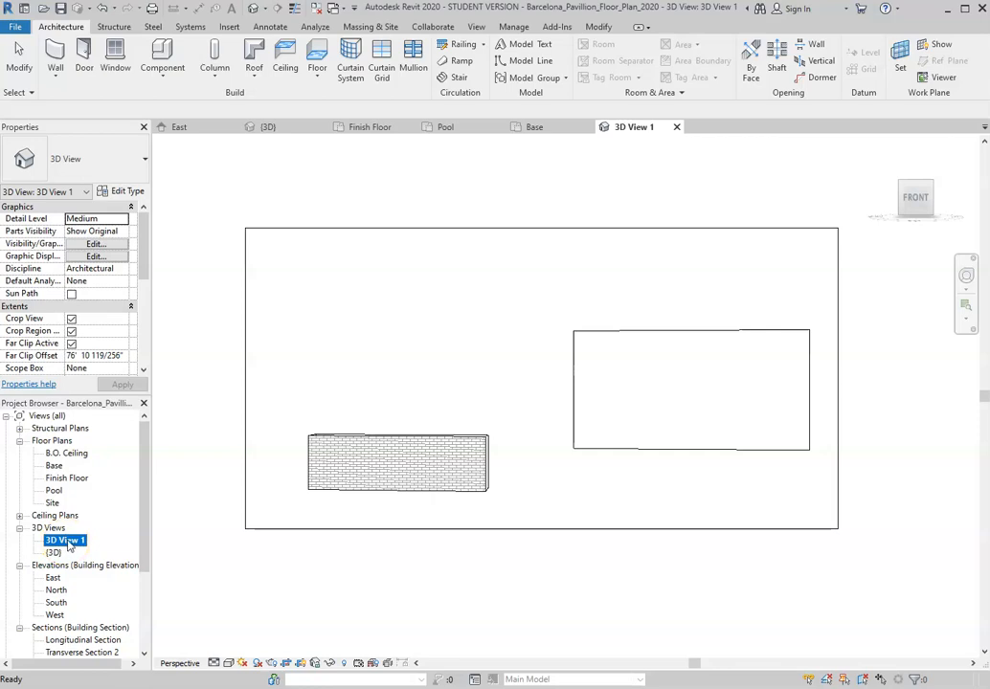
right_click(68, 543)
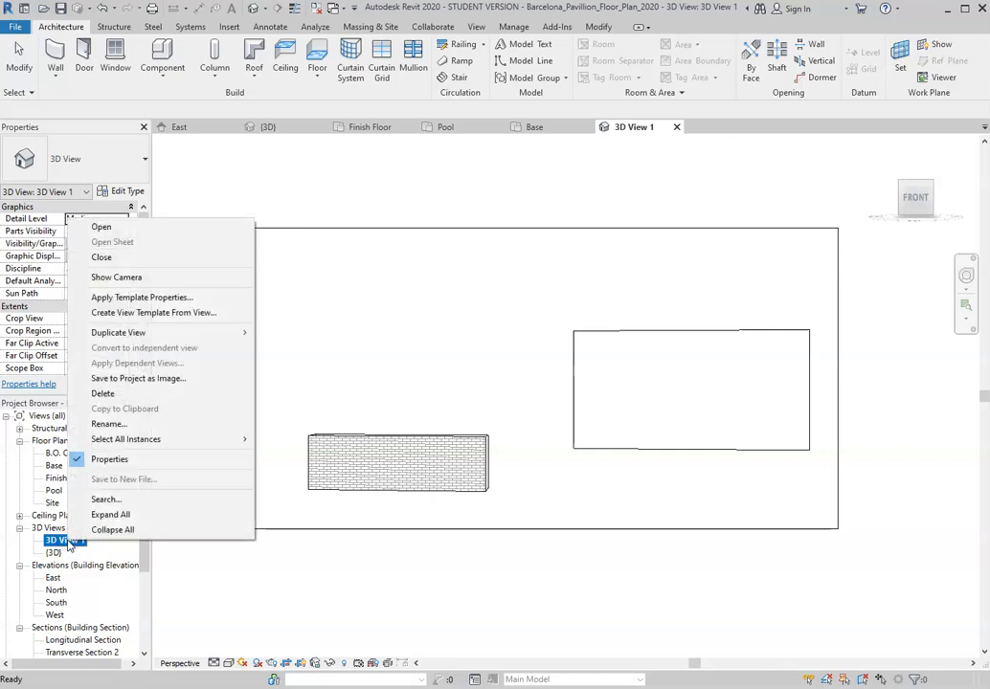
left_click(156, 280)
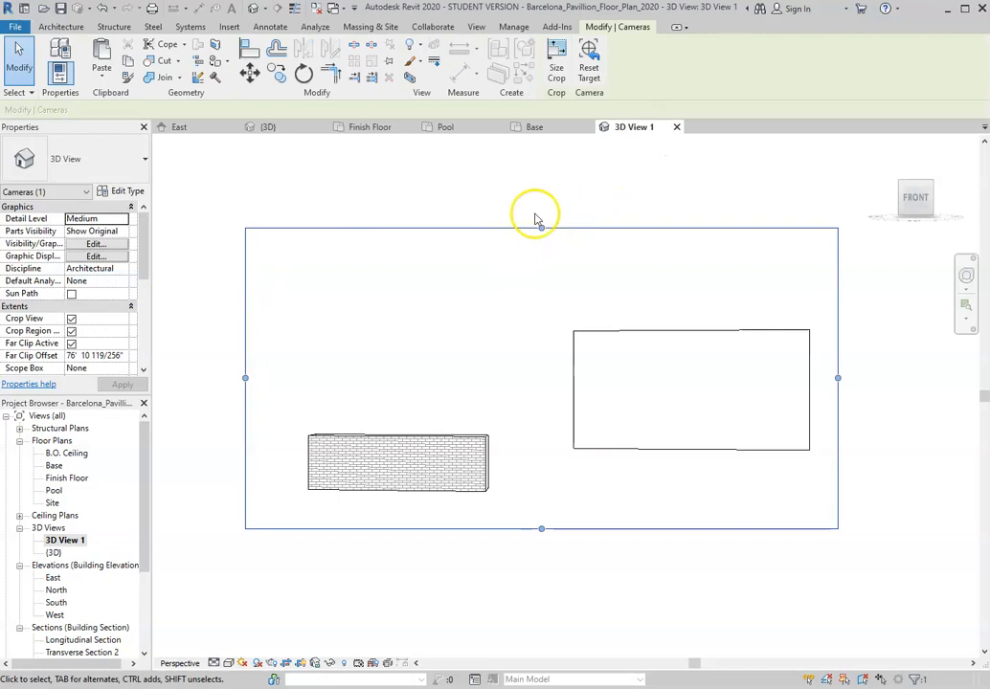
Locate the 3D View 1 camera in the Base floor plan and examine its field of view around the two walls.
double_click(69, 478)
scroll(456, 428, "down", 2)
scroll(441, 436, "up", 2)
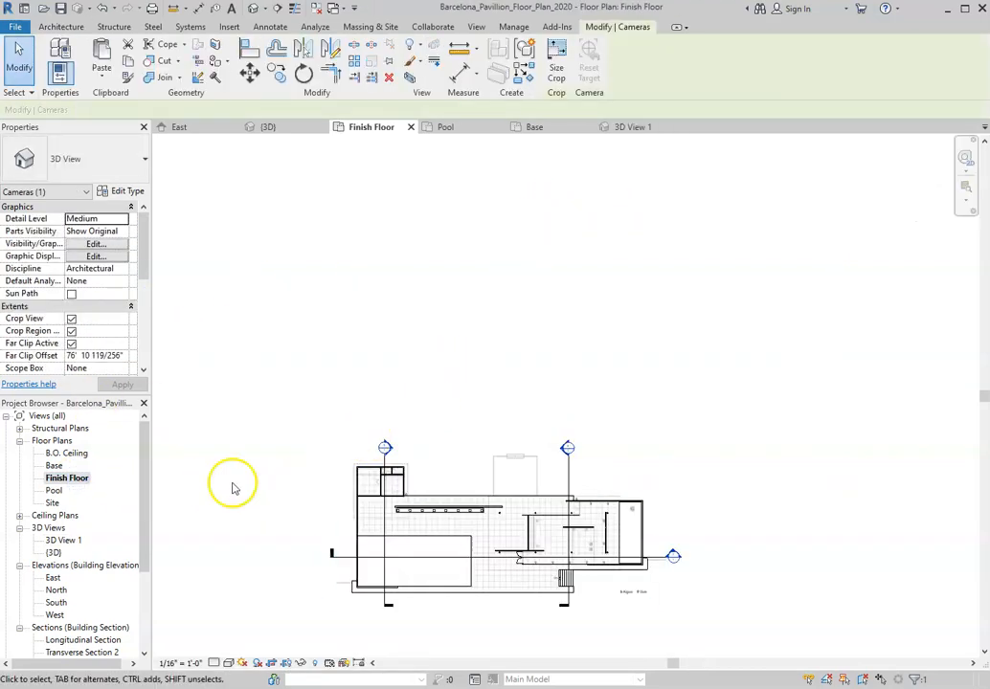
double_click(54, 466)
scroll(422, 565, "down", 3)
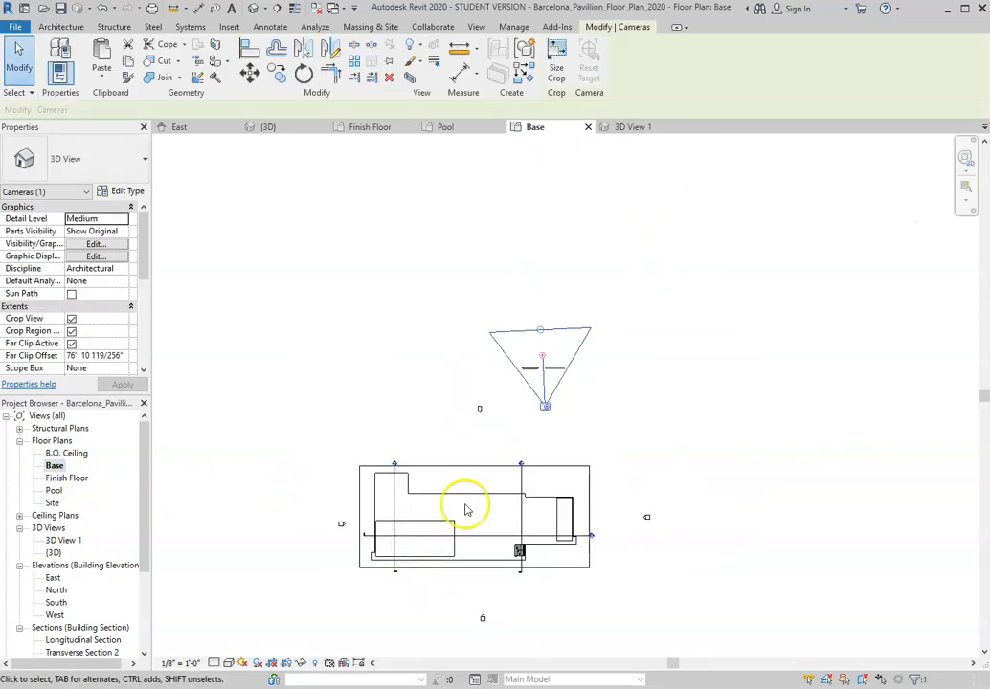
scroll(564, 404, "up", 2)
scroll(541, 404, "up", 5)
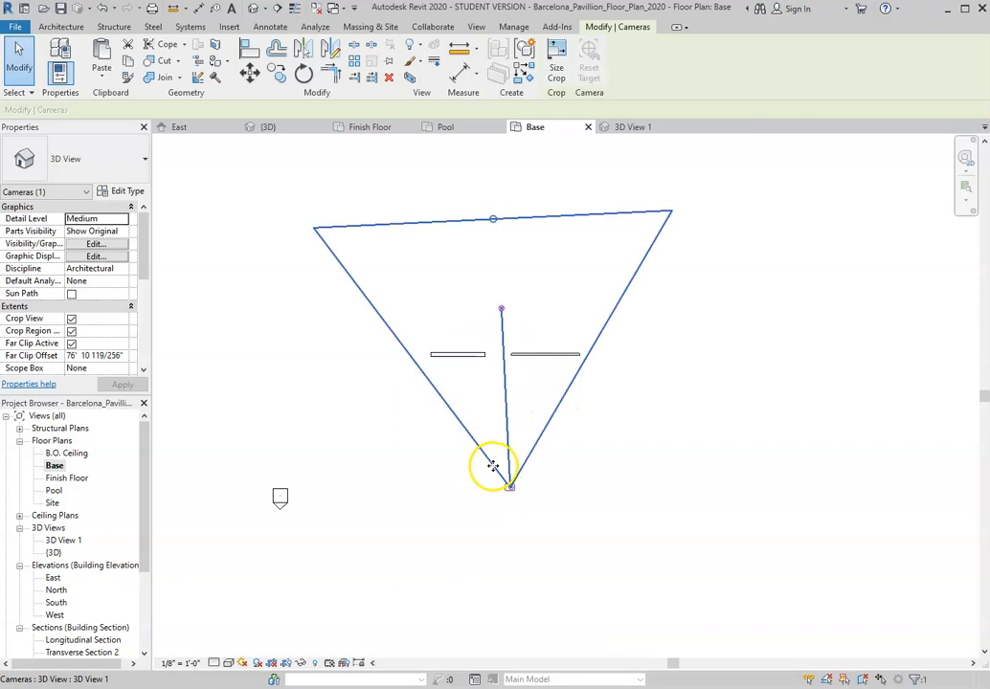
left_click(730, 486)
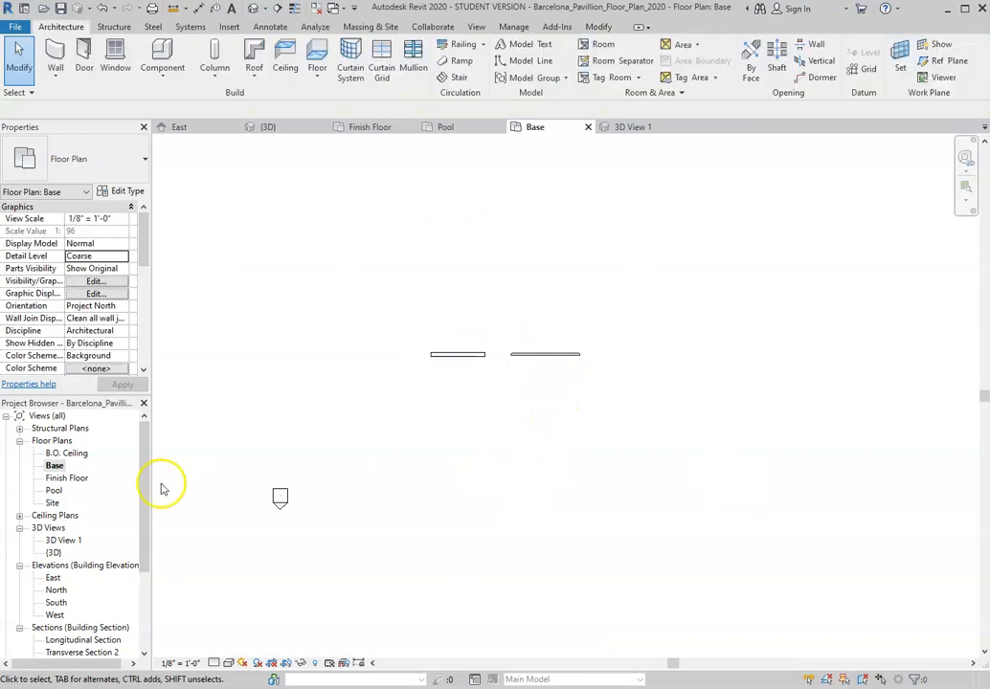
Show the 3D View 1 camera again and display it in the Base floor plan.
double_click(64, 541)
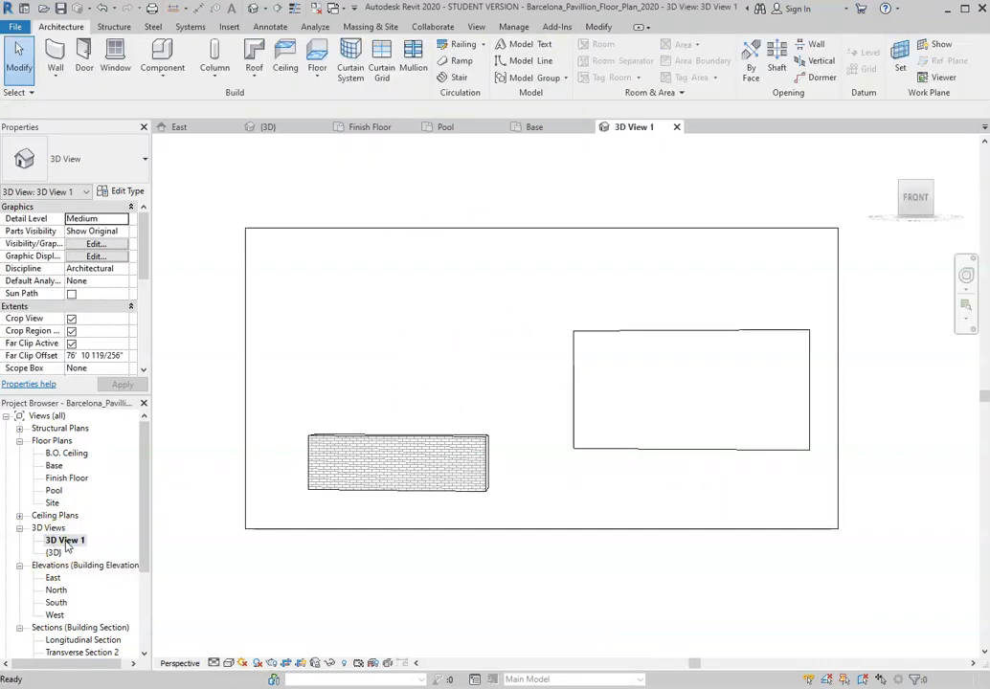
right_click(64, 541)
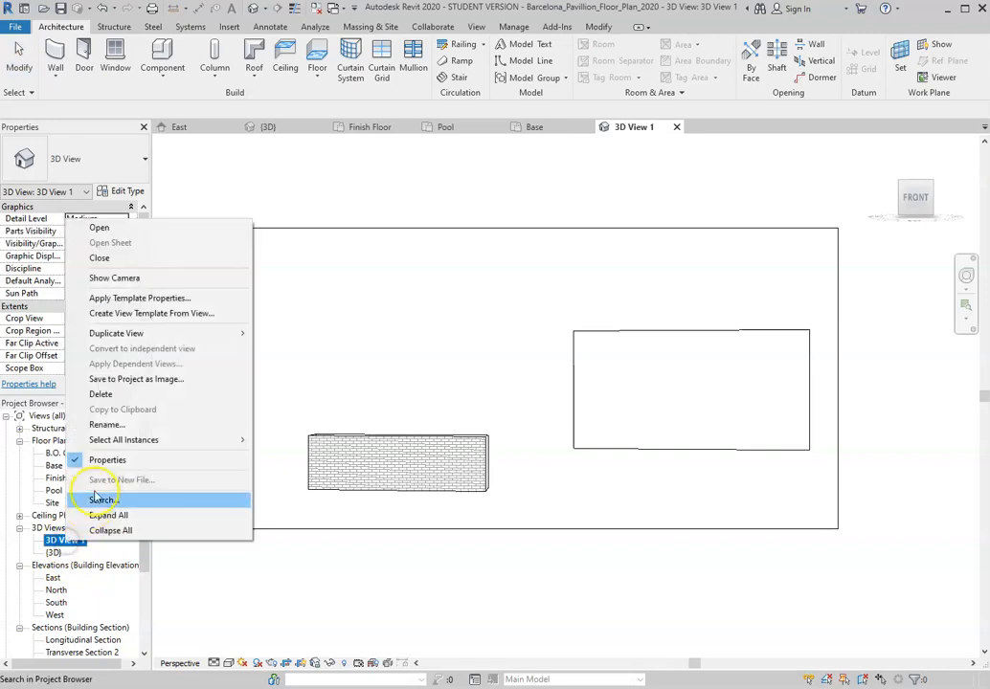
left_click(144, 280)
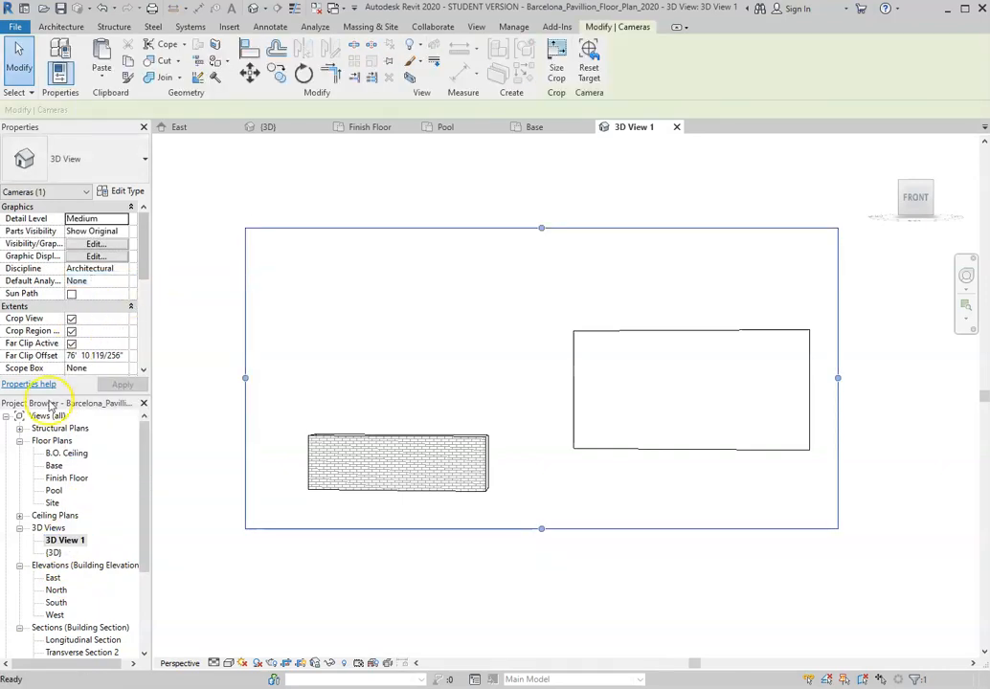
double_click(55, 466)
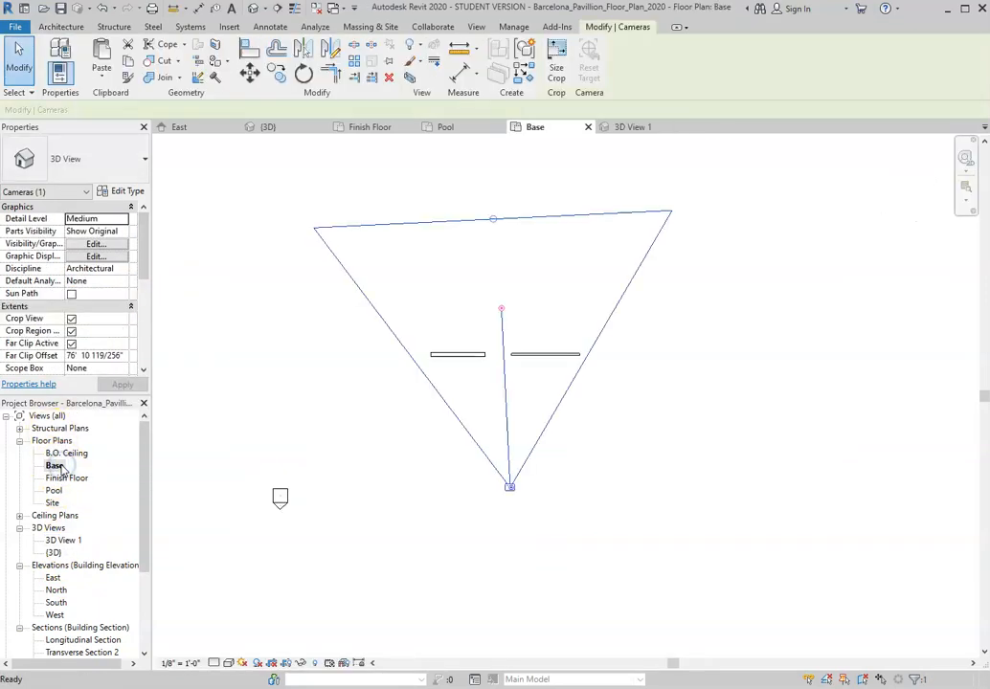
scroll(397, 281, "up", 3)
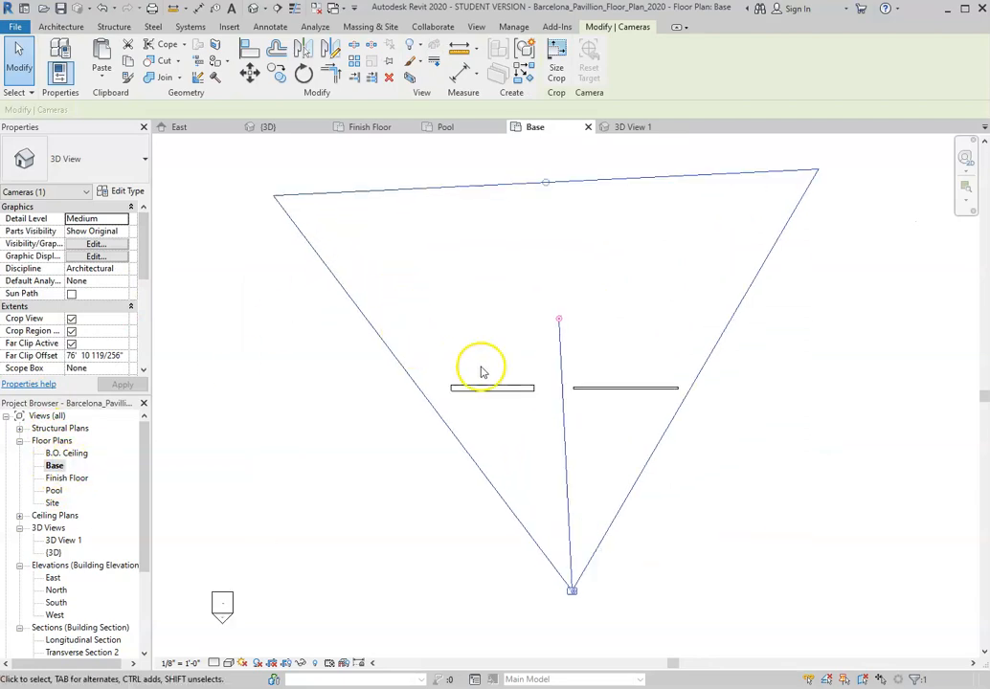
scroll(508, 450, "down", 3)
Reposition the camera and its target point around the two walls and shorten the far clip offset to about 55'.
left_click_drag(541, 515, 506, 525)
left_click_drag(531, 332, 527, 365)
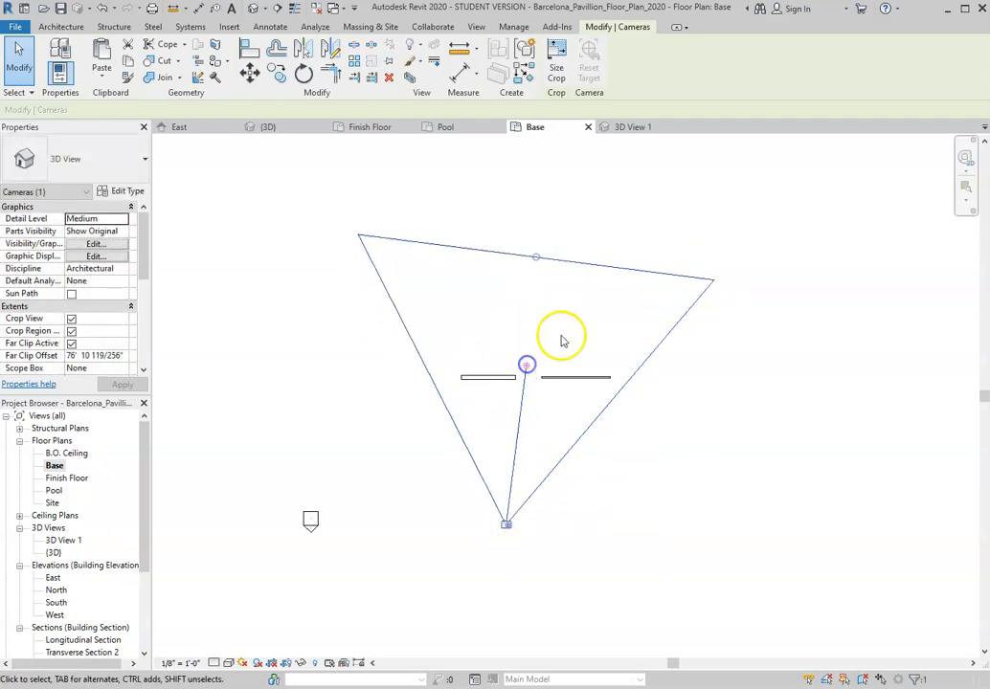
left_click_drag(535, 258, 527, 335)
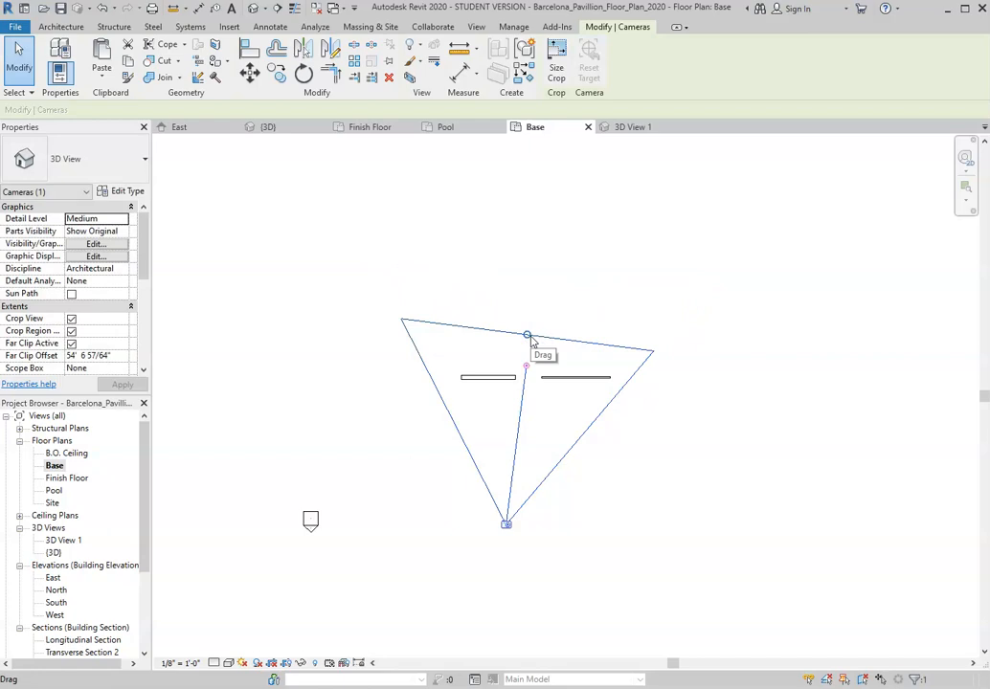
mouse_move(527, 337)
left_mouse_down()
mouse_move(526, 346)
mouse_move(531, 333)
left_mouse_up()
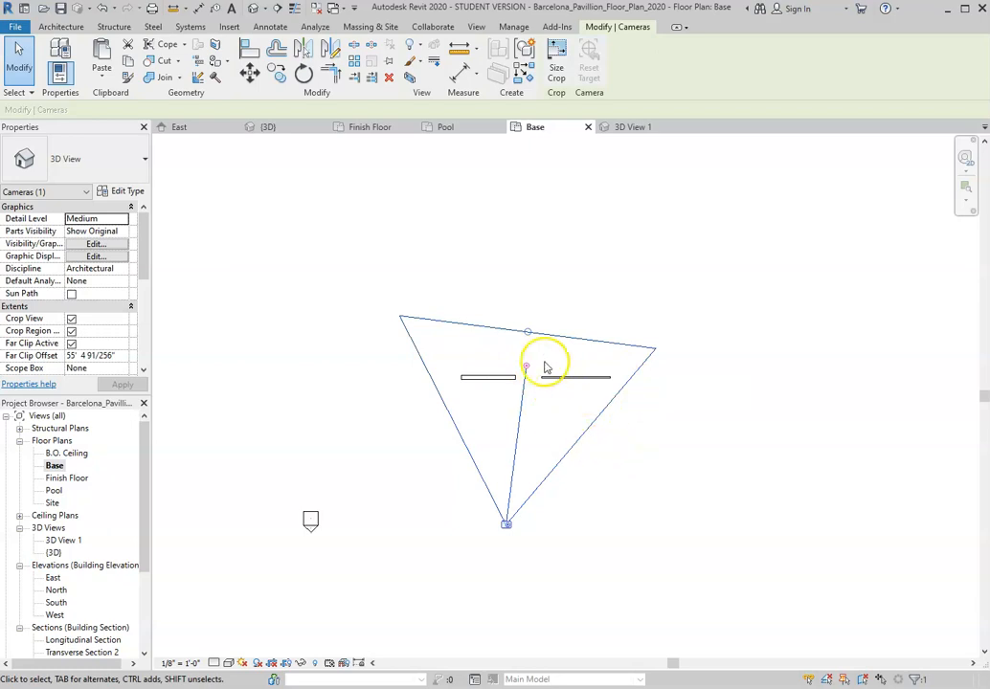
Move the camera closer to the walls and pull its far clip in to about 29' just behind them.
left_click_drag(508, 524, 500, 480)
left_click_drag(538, 292, 526, 369)
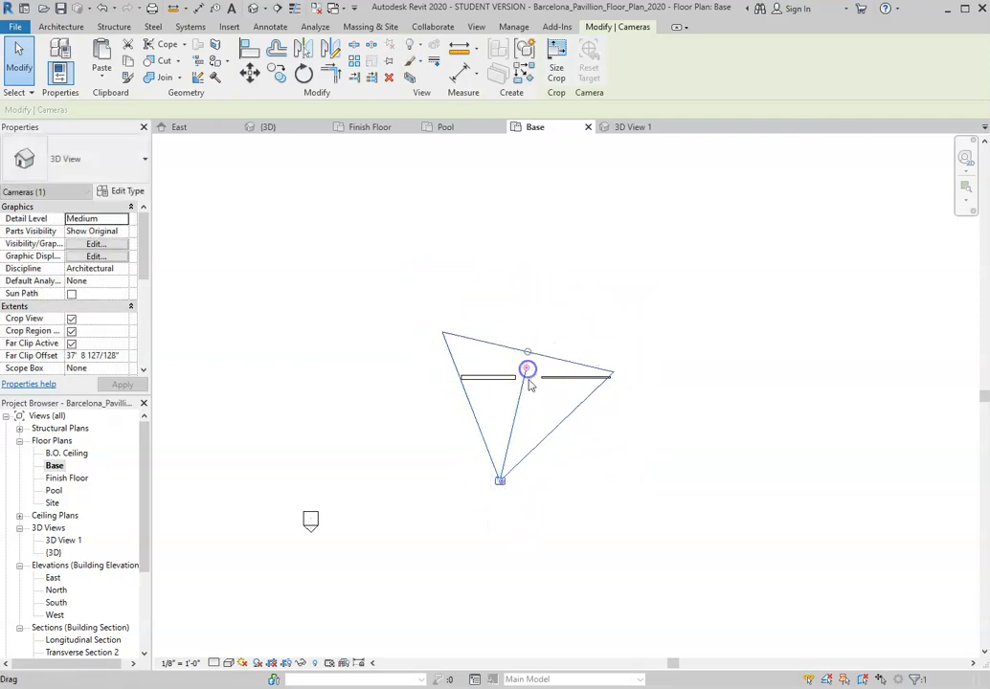
mouse_move(510, 476)
left_mouse_down()
mouse_move(503, 482)
mouse_move(515, 454)
left_mouse_up()
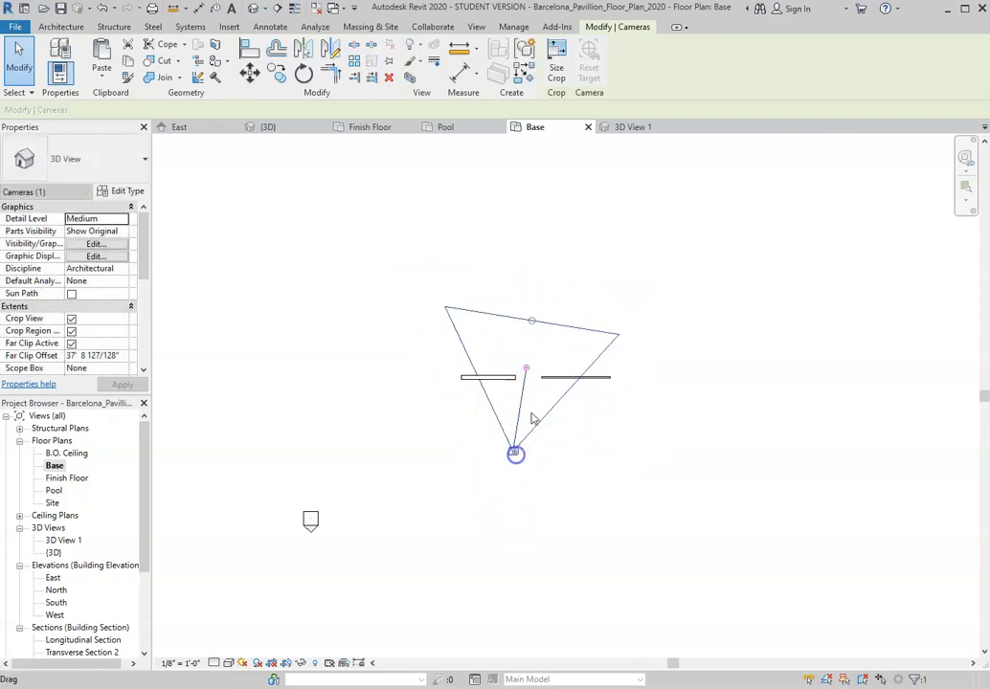
left_click_drag(530, 331, 525, 373)
left_click(463, 452)
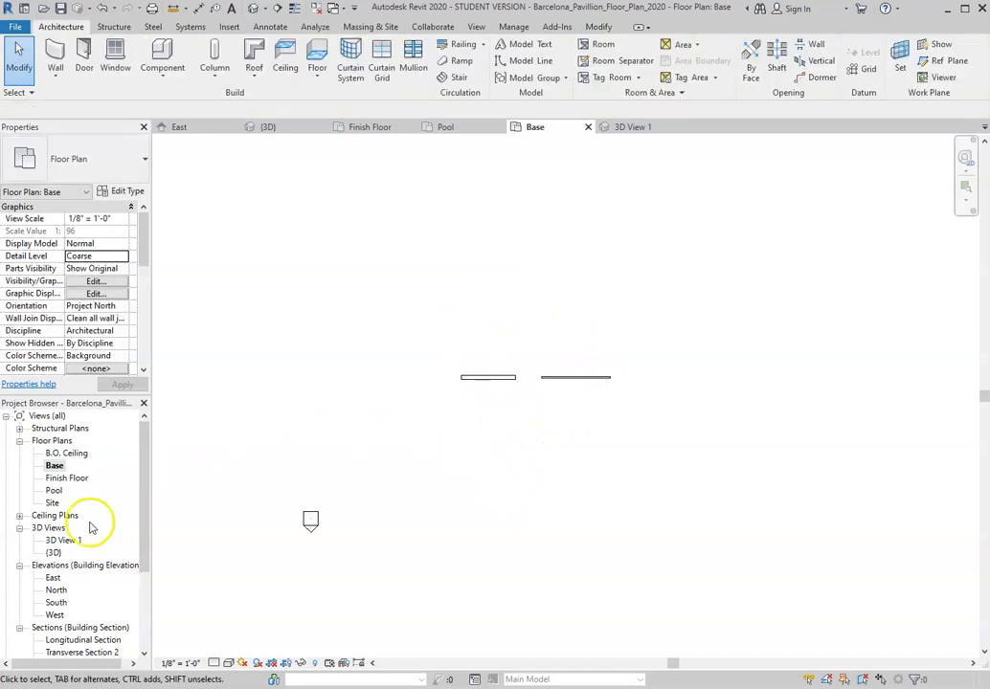
Adjust the crop region of 3D View 1, extending it downward to include the full height of the brick wall.
double_click(63, 542)
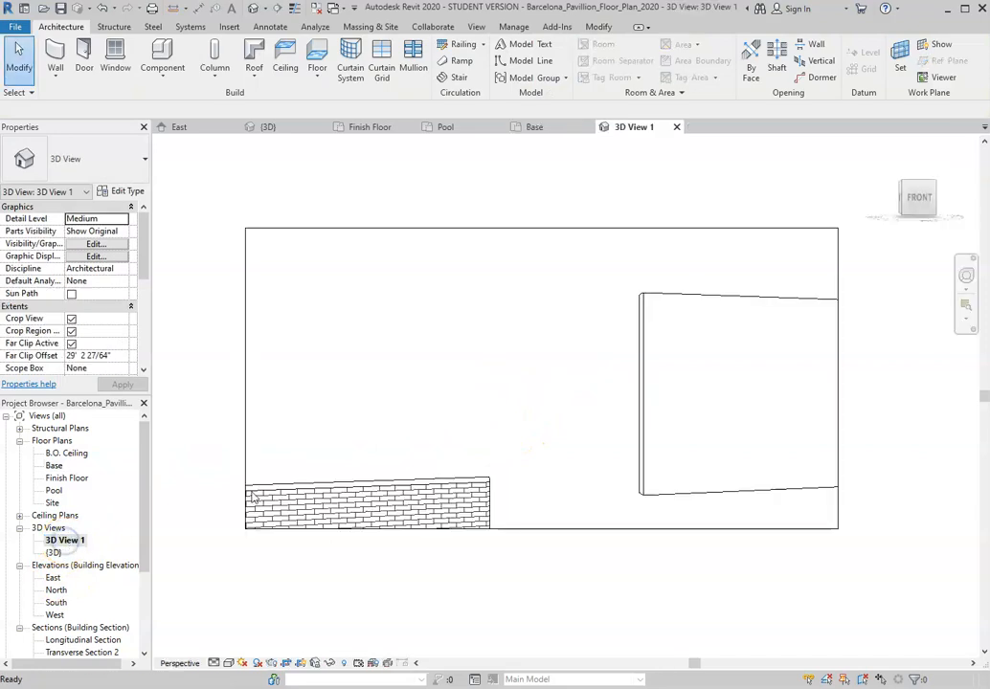
left_click(536, 516)
left_click_drag(515, 494, 516, 564)
left_click_drag(712, 421, 731, 423)
left_click_drag(321, 424, 304, 424)
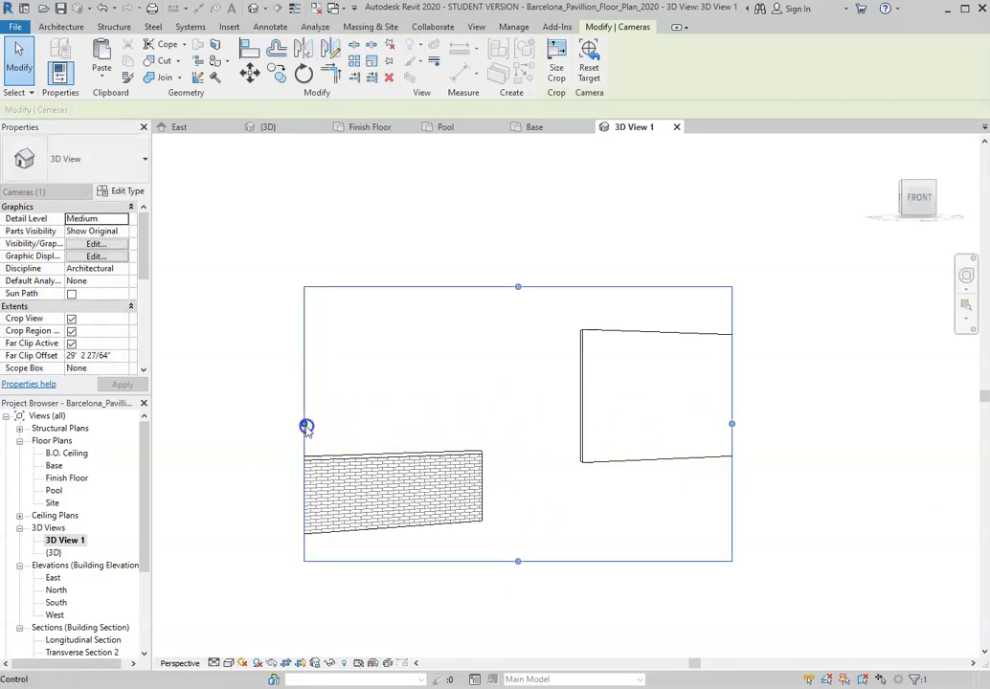
left_click(518, 391)
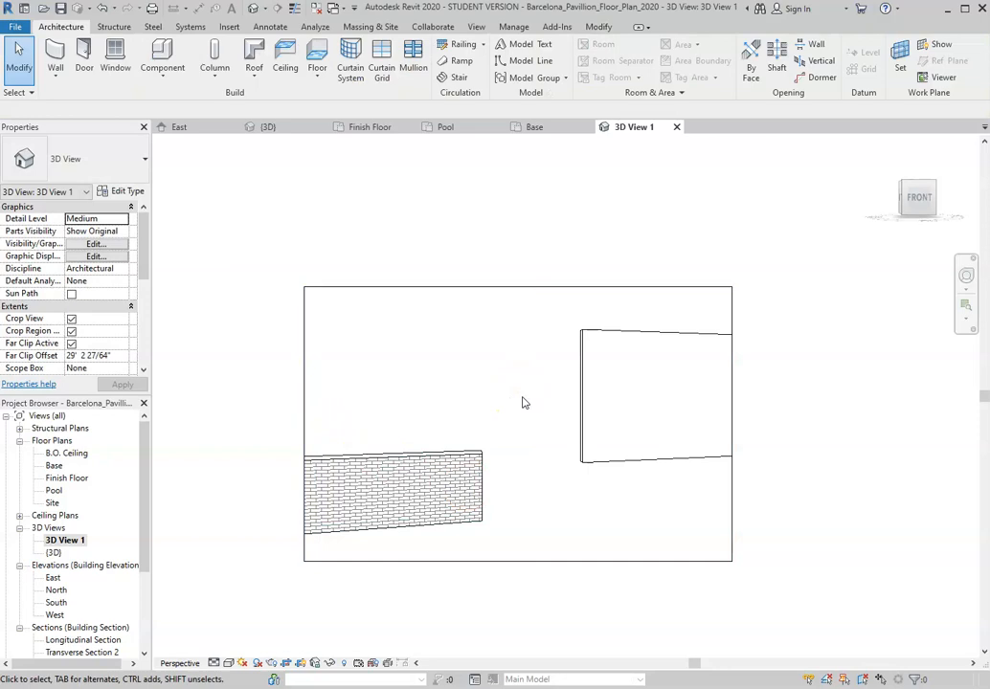
Select the Generic - 6" wall and set the camera view's visual style to Realistic.
left_click(661, 382)
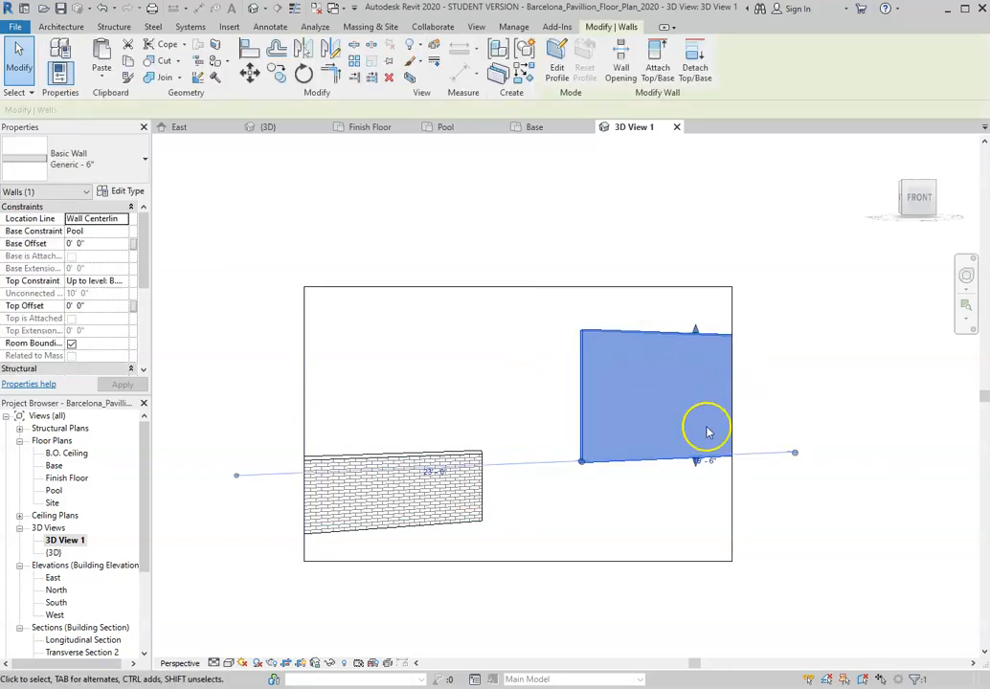
scroll(684, 463, "up", 1)
left_click(230, 668)
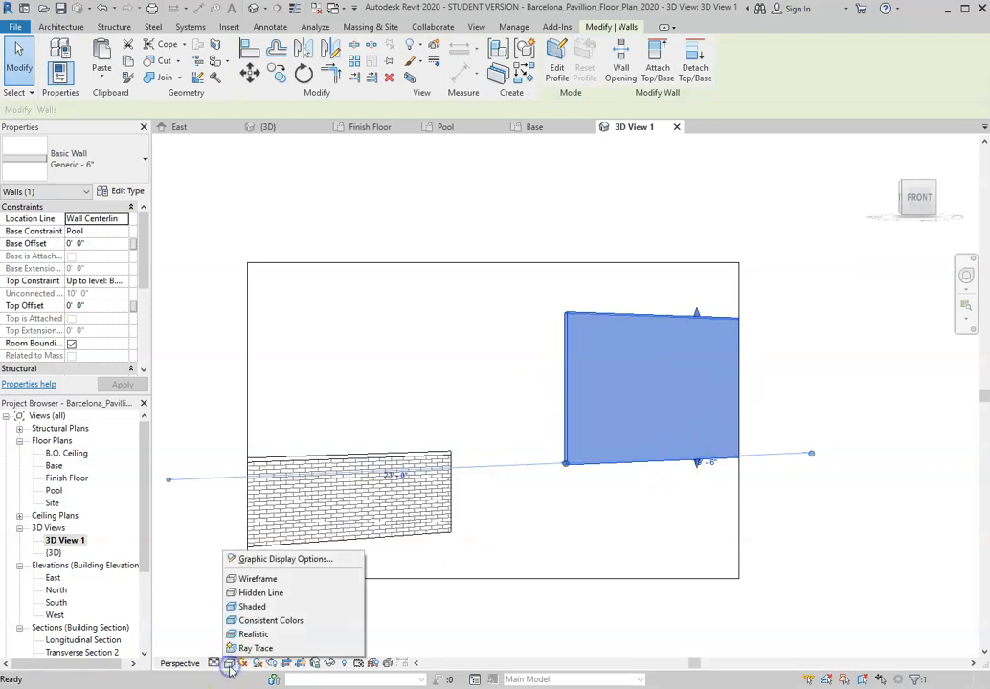
left_click(254, 639)
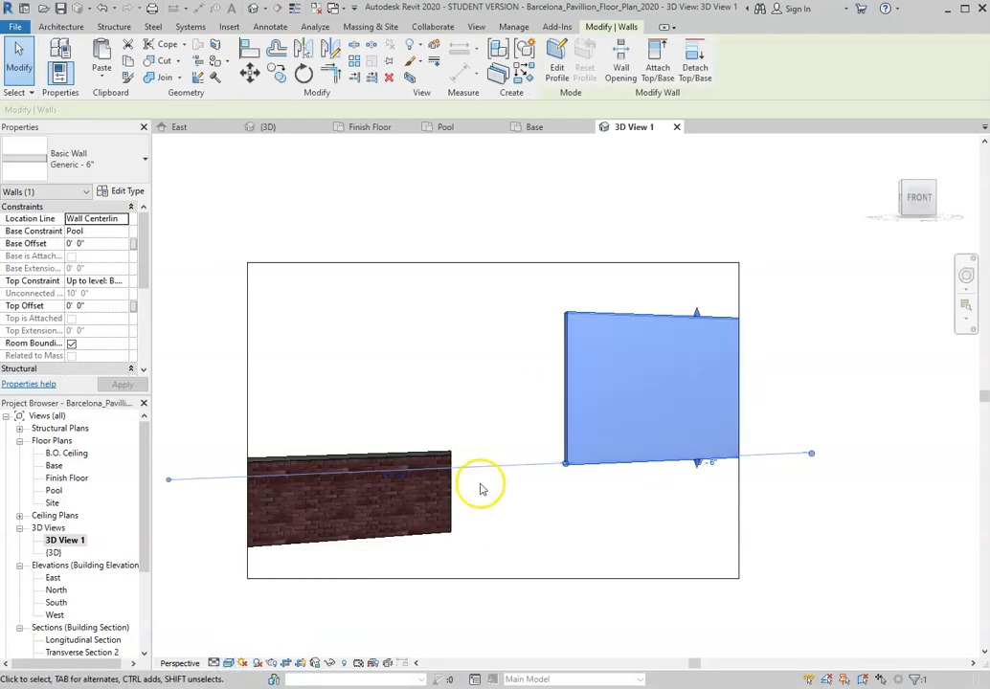
scroll(806, 422, "up", 2)
scroll(709, 393, "down", 1)
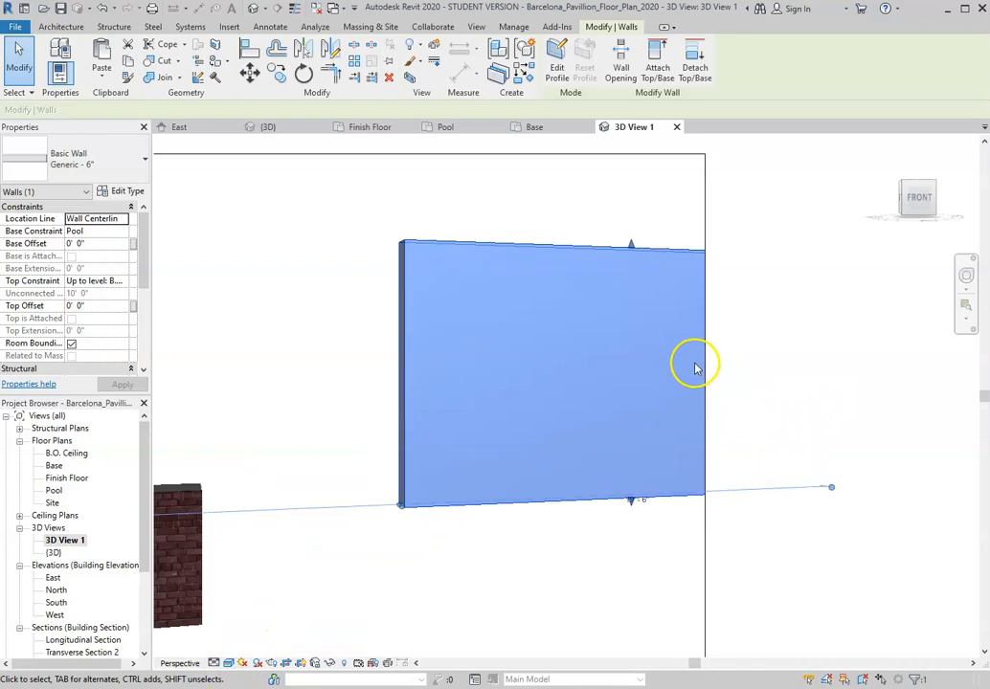
Open the Generic - 6" wall type's structure and bring up an enlarged Material Browser for its Structure [1] layer.
left_click(132, 192)
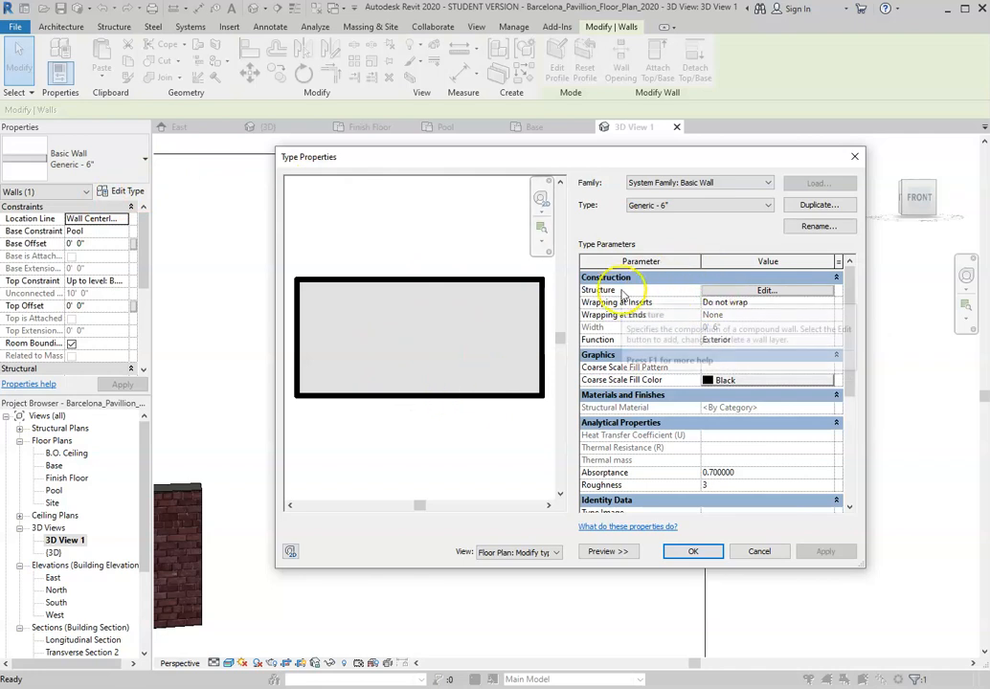
left_click(763, 290)
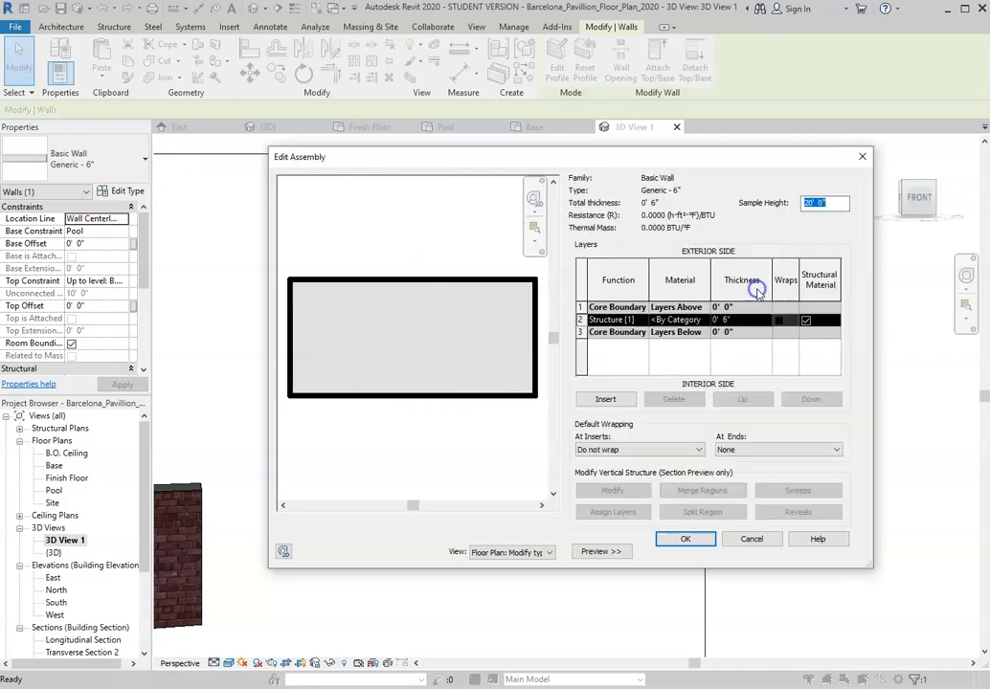
left_click(681, 320)
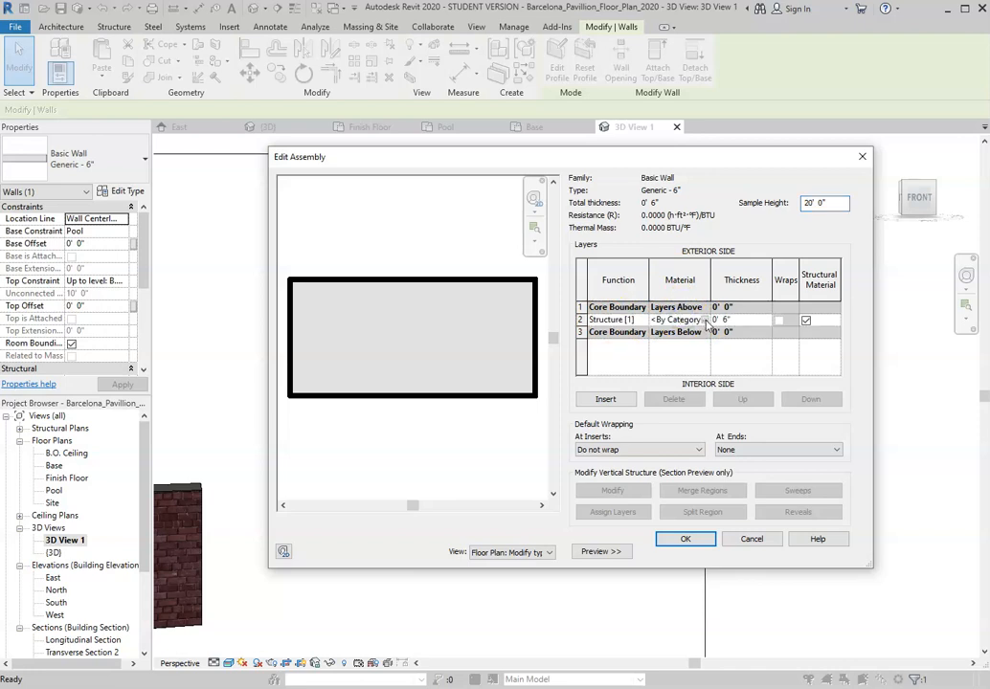
left_click(706, 322)
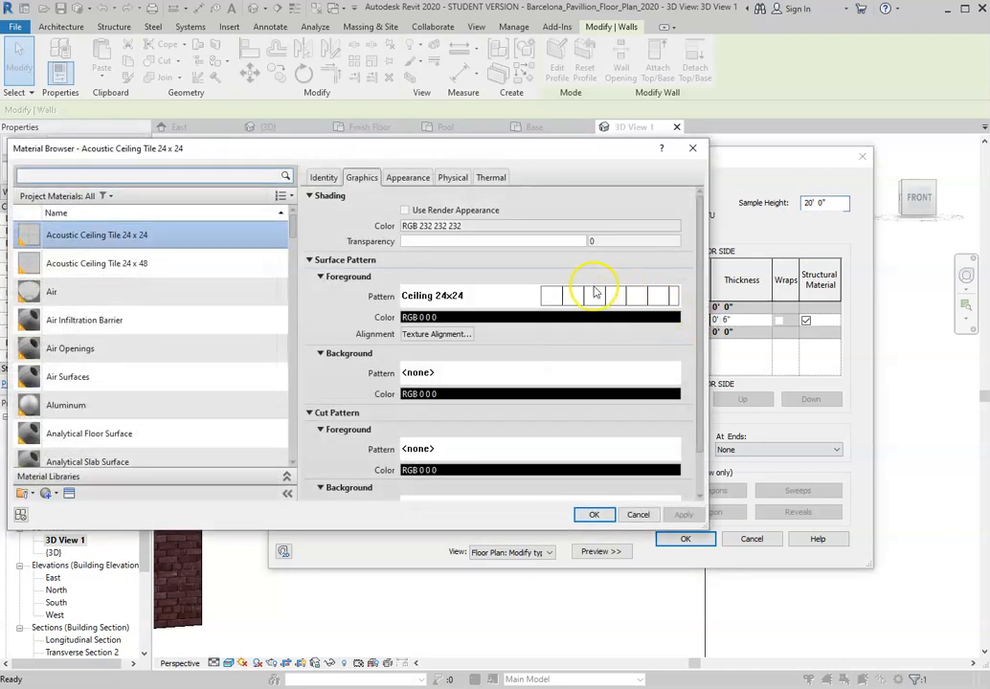
left_click_drag(438, 148, 509, 77)
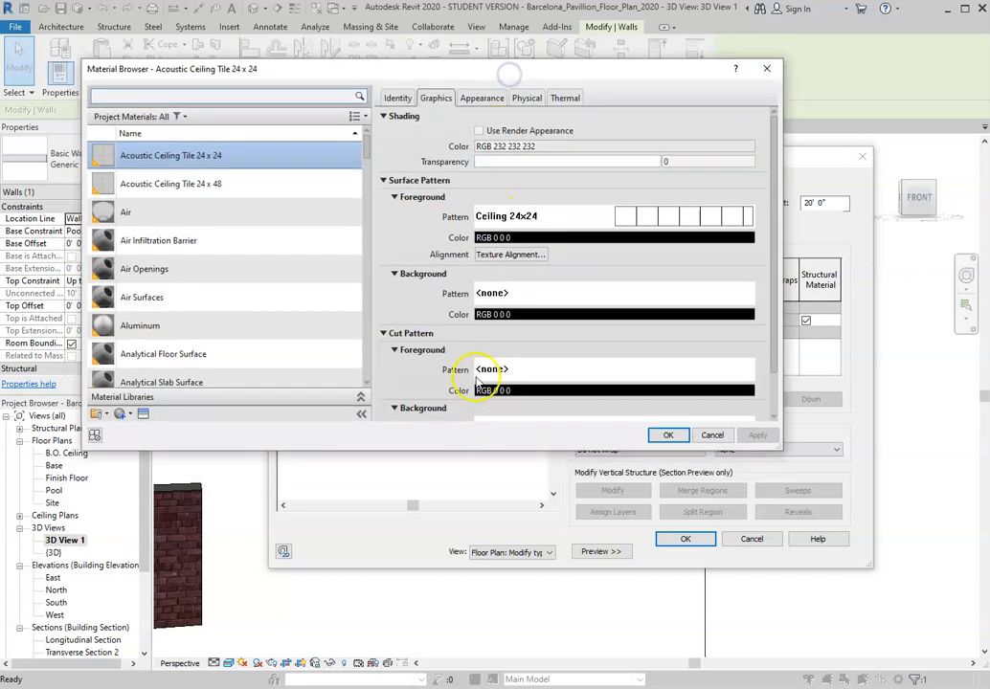
left_click_drag(471, 452, 472, 630)
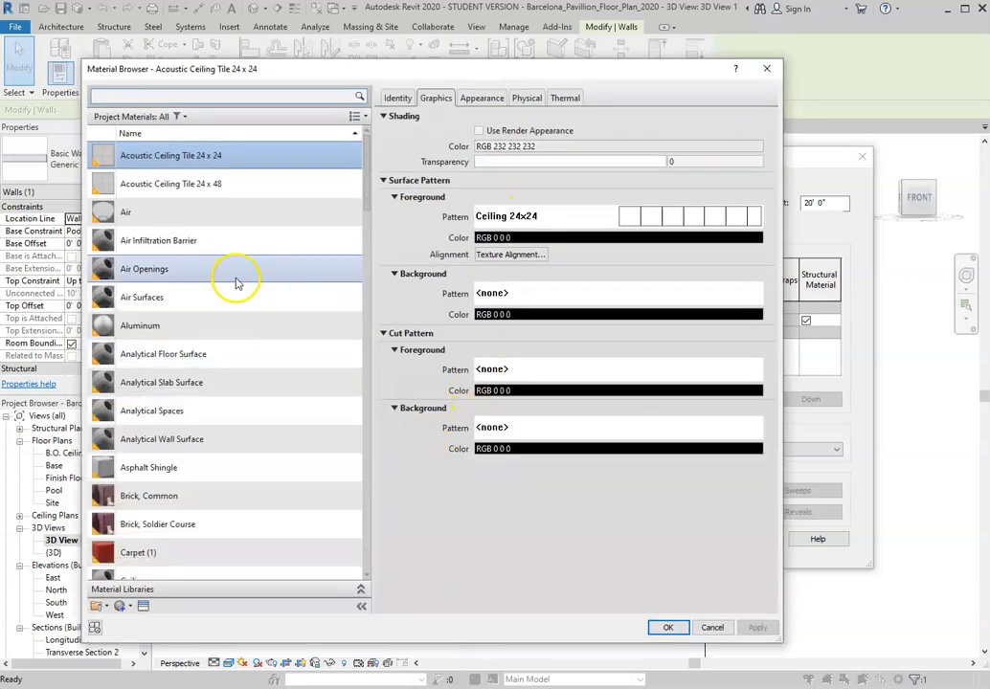
Look through the project materials and select Brick, Common.
scroll(234, 296, "down", 20)
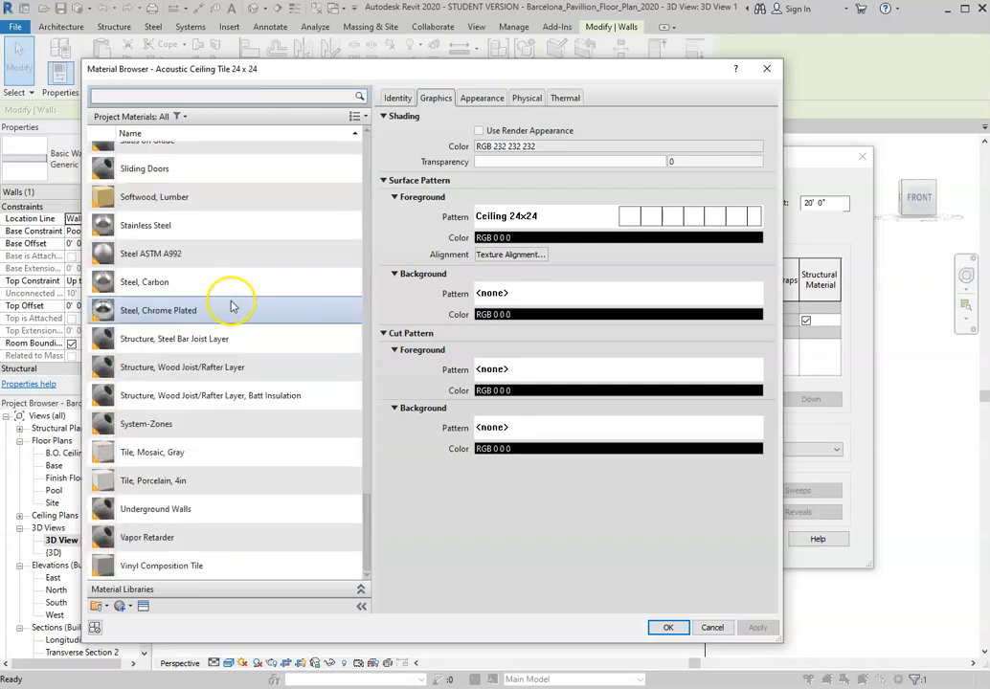
scroll(230, 305, "up", 20)
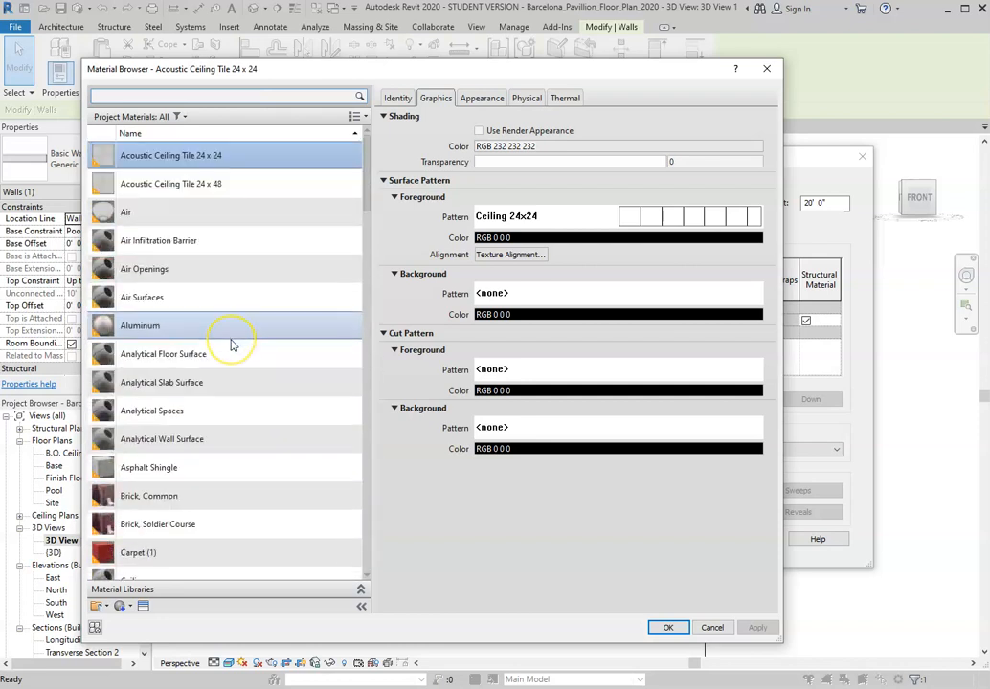
scroll(230, 345, "down", 3)
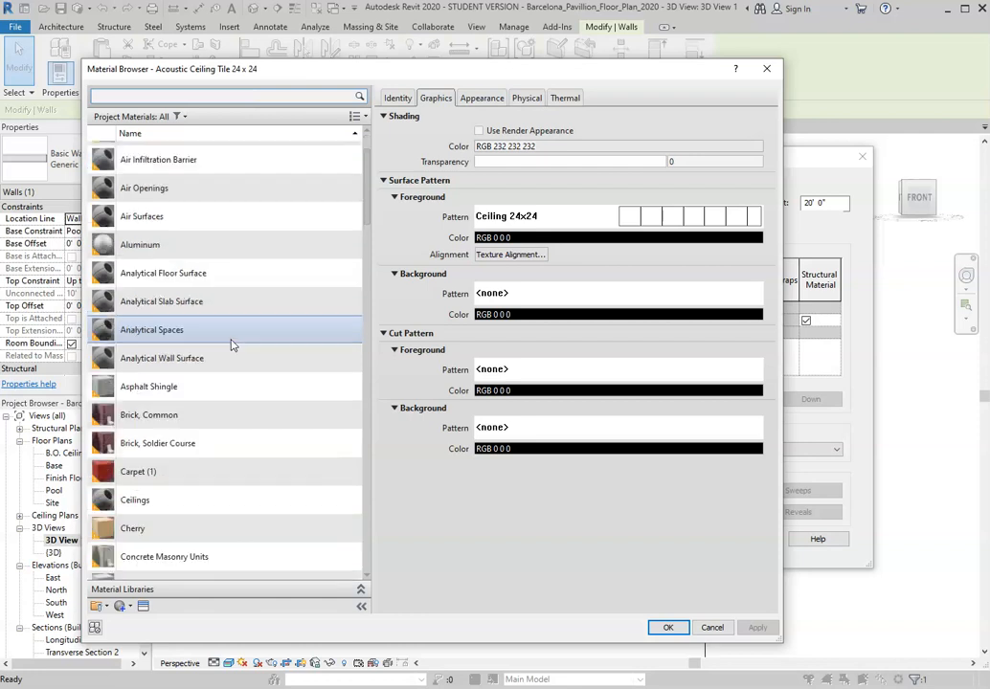
left_click(199, 418)
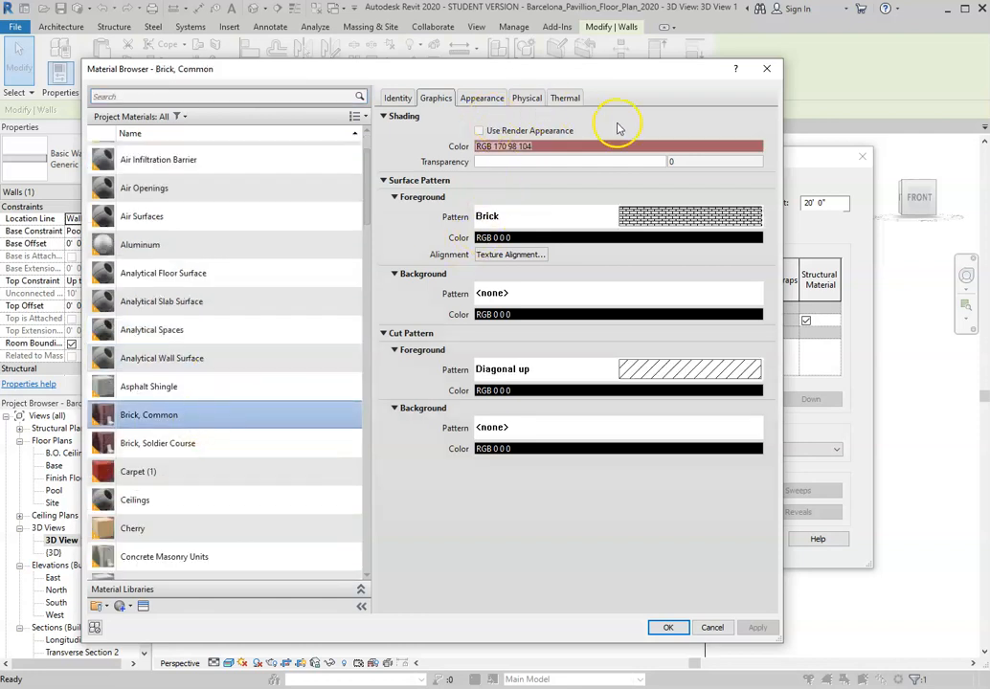
Review the Brick, Common material's identity, appearance, physical, thermal and graphics properties, including its mechanical data.
left_click(398, 98)
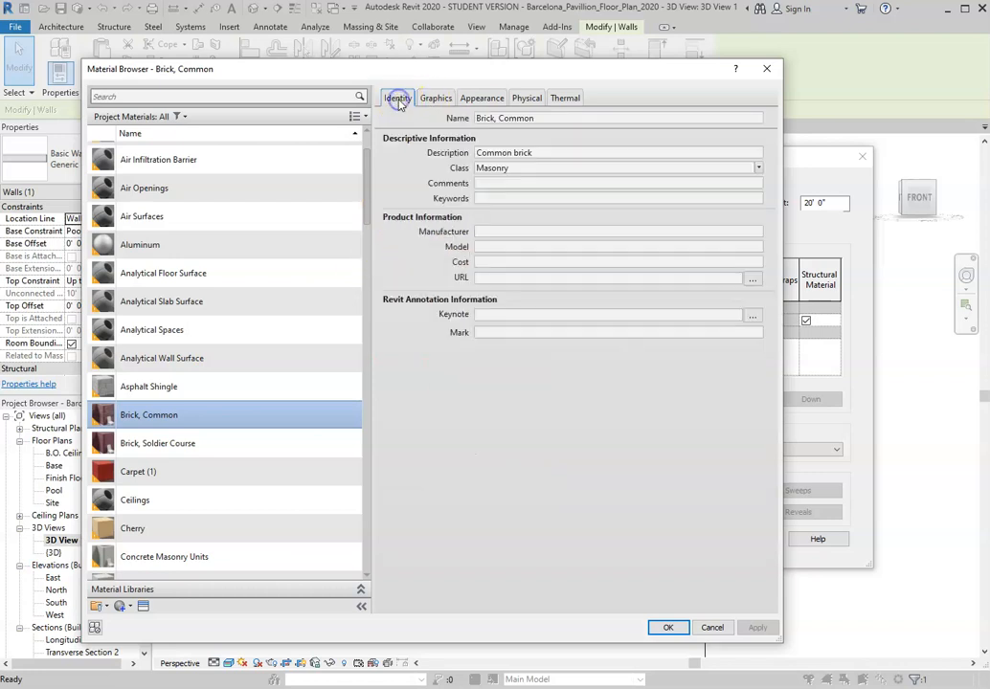
left_click(481, 99)
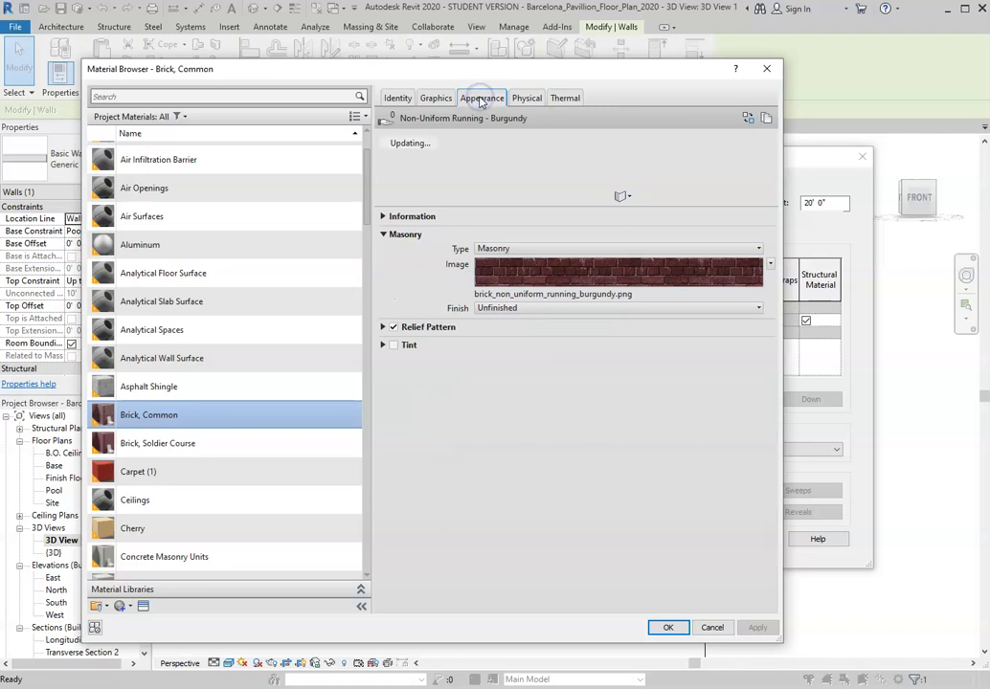
left_click(527, 100)
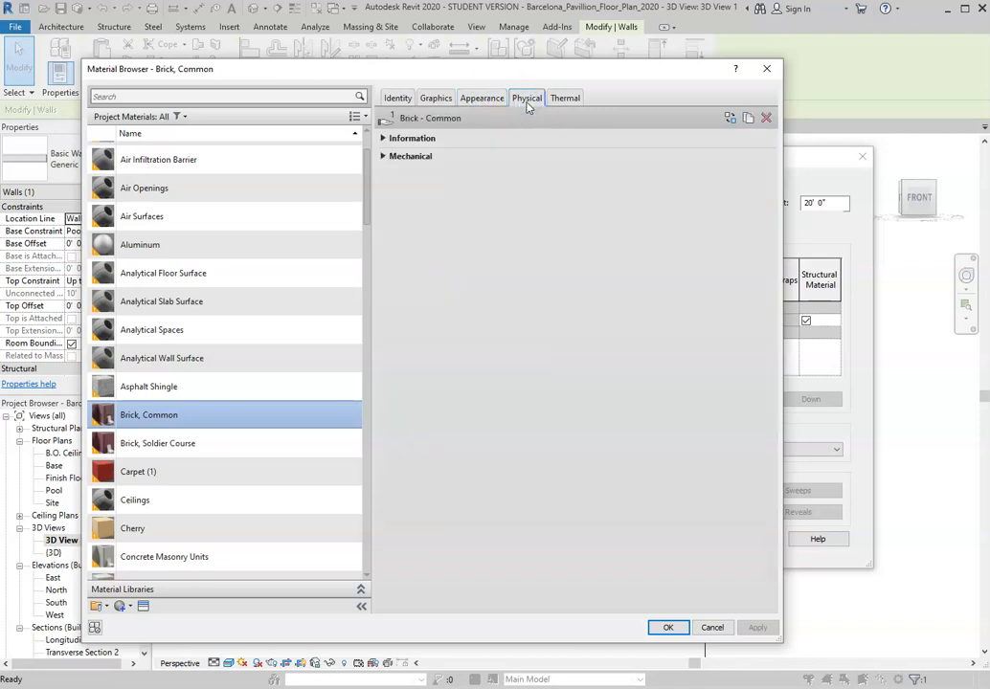
left_click(383, 156)
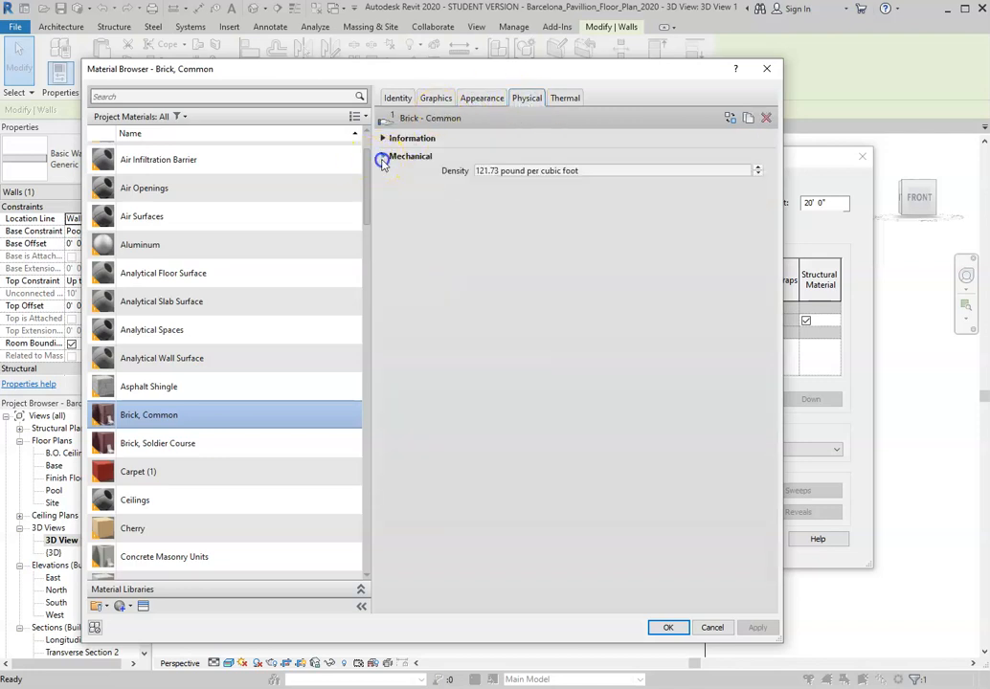
left_click(566, 98)
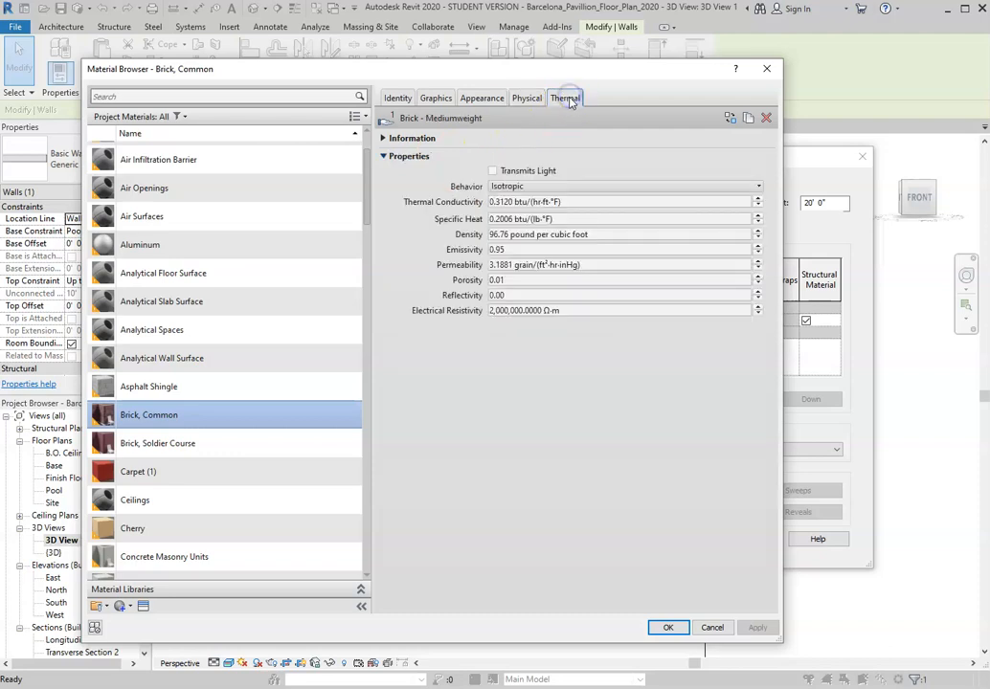
left_click(542, 202)
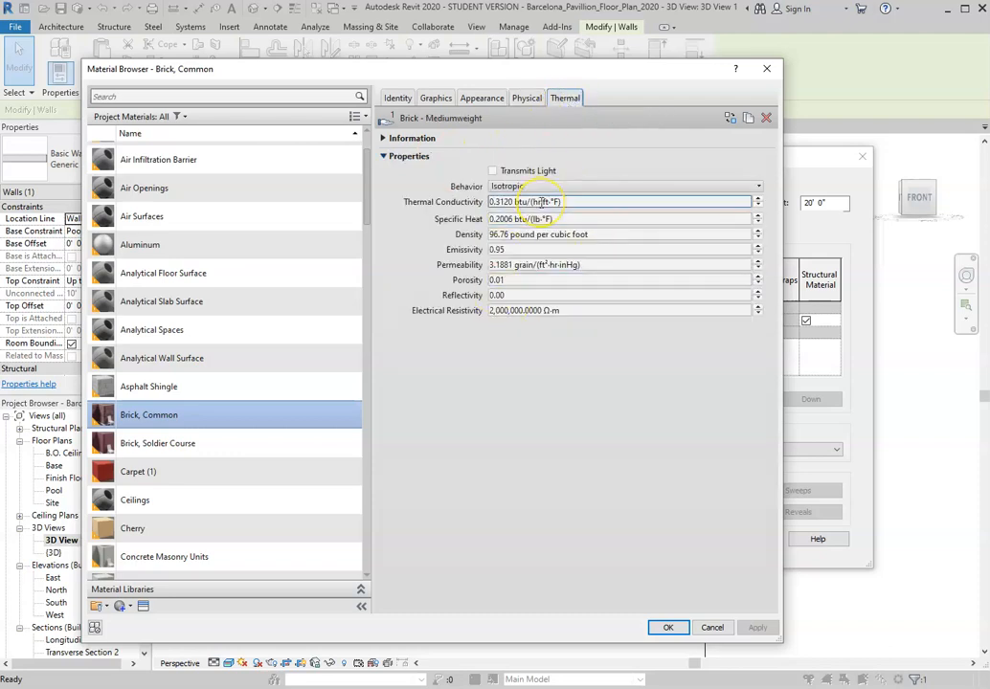
left_click(482, 97)
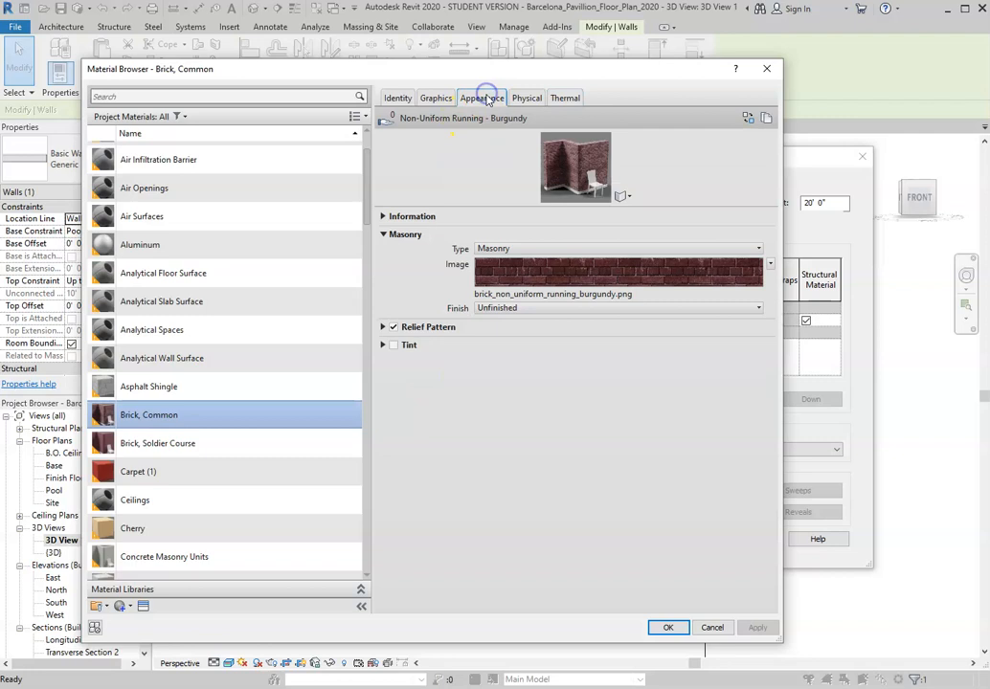
left_click(442, 97)
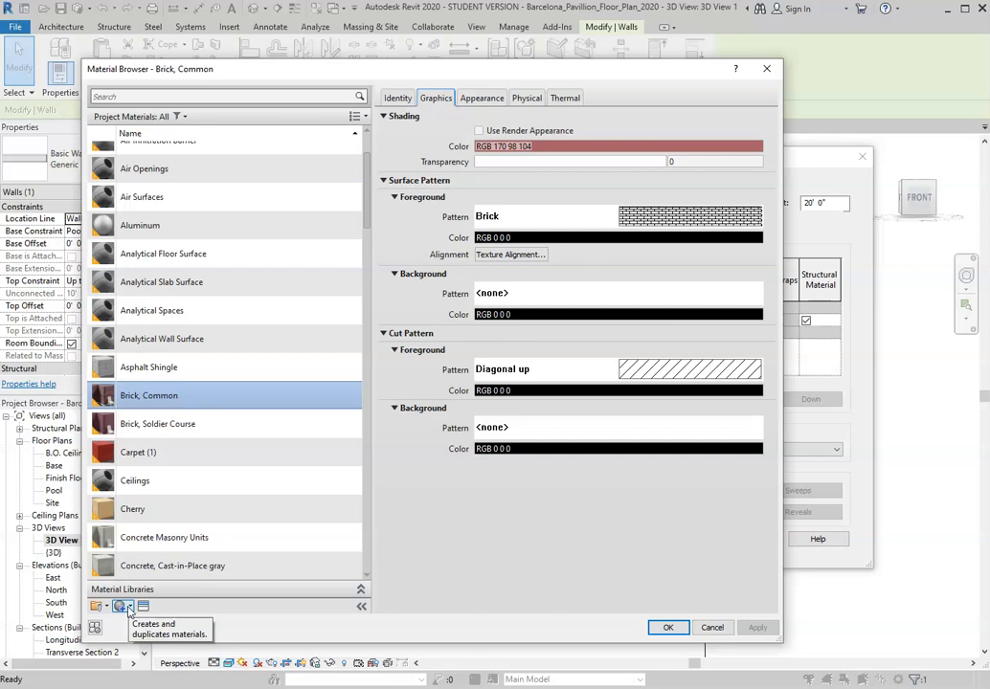
Create a new project material and open its name for editing.
left_click(131, 608)
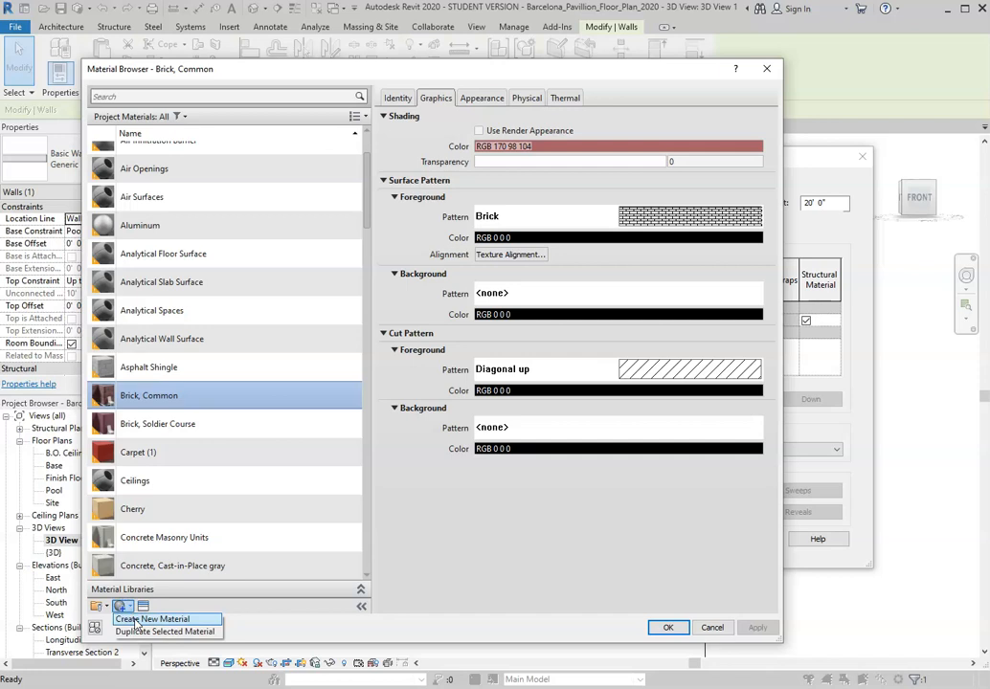
left_click(136, 620)
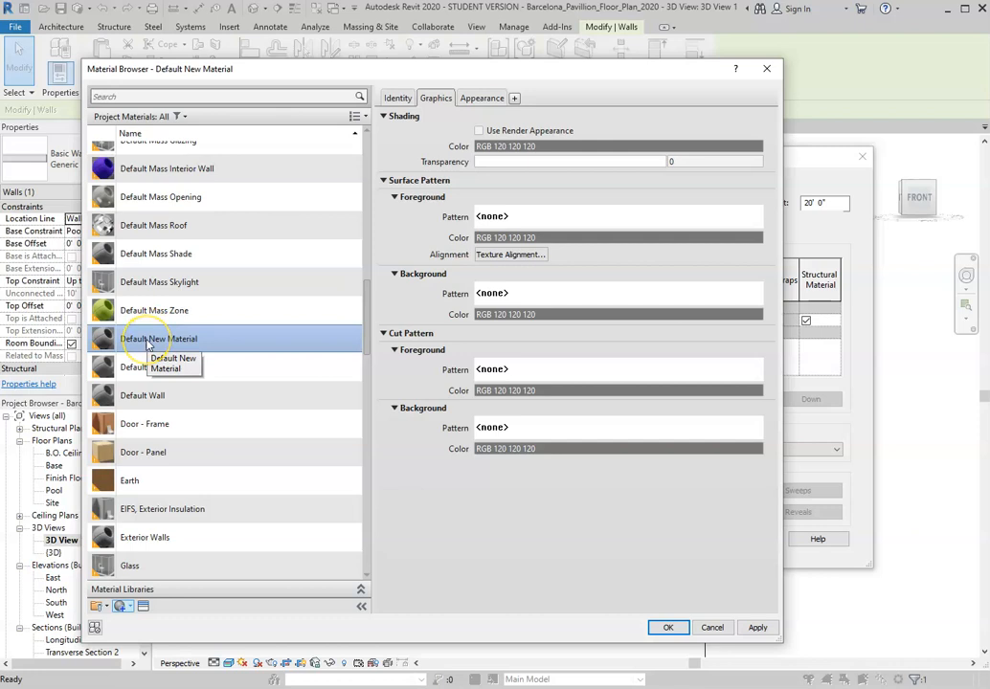
right_click(147, 344)
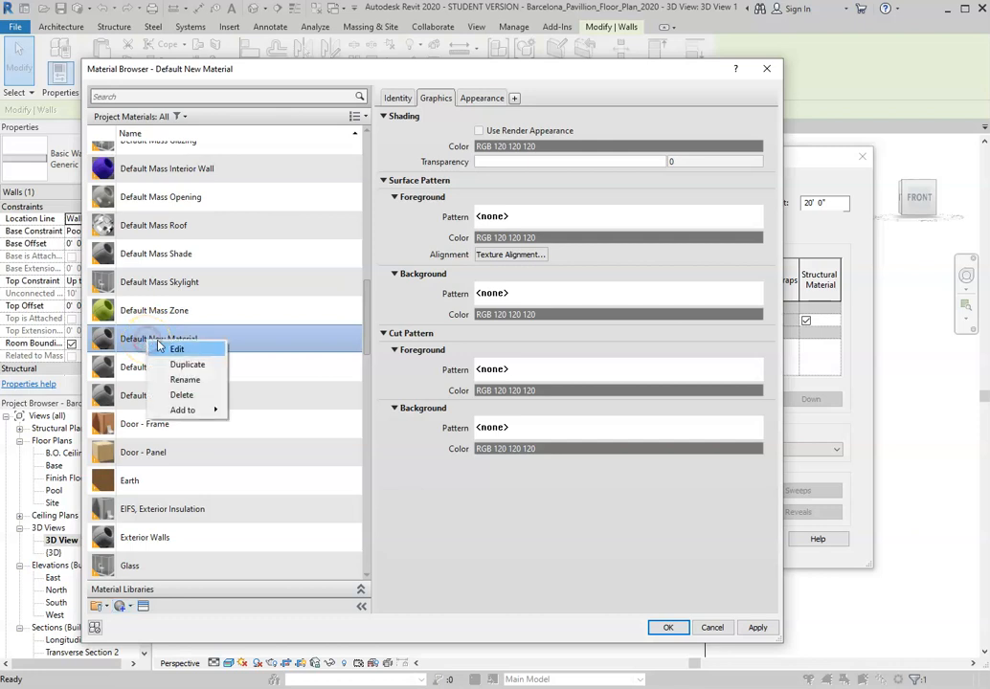
left_click(172, 381)
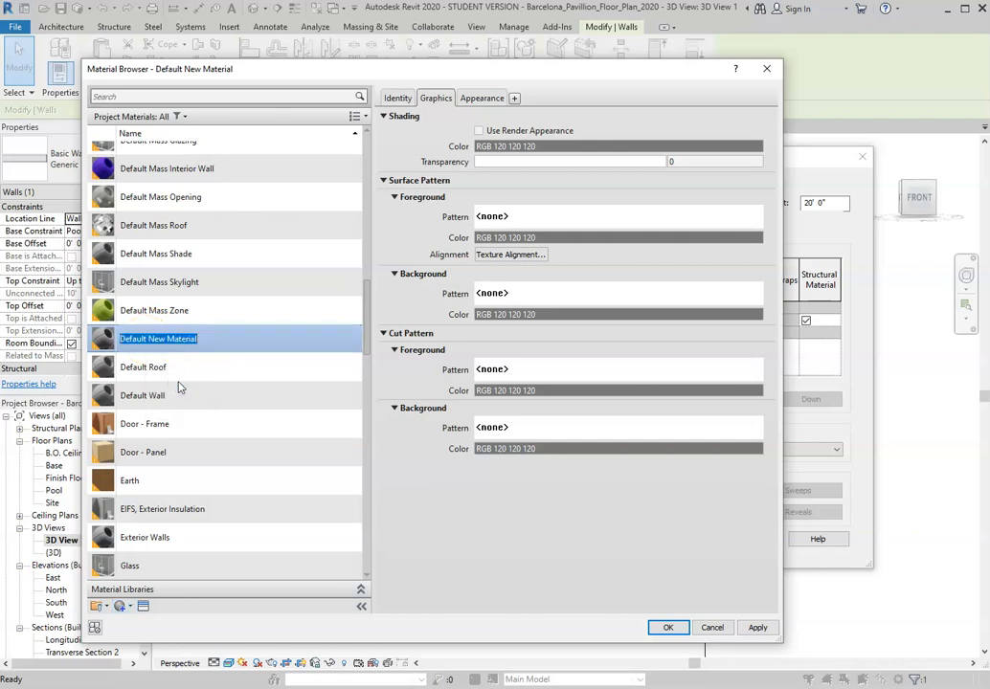
Switch to the Word instructions, look through the material section, narrow the document window to uncover the Material Browser, and return to Revit.
key("alt+Tab")
scroll(129, 402, "down", 6)
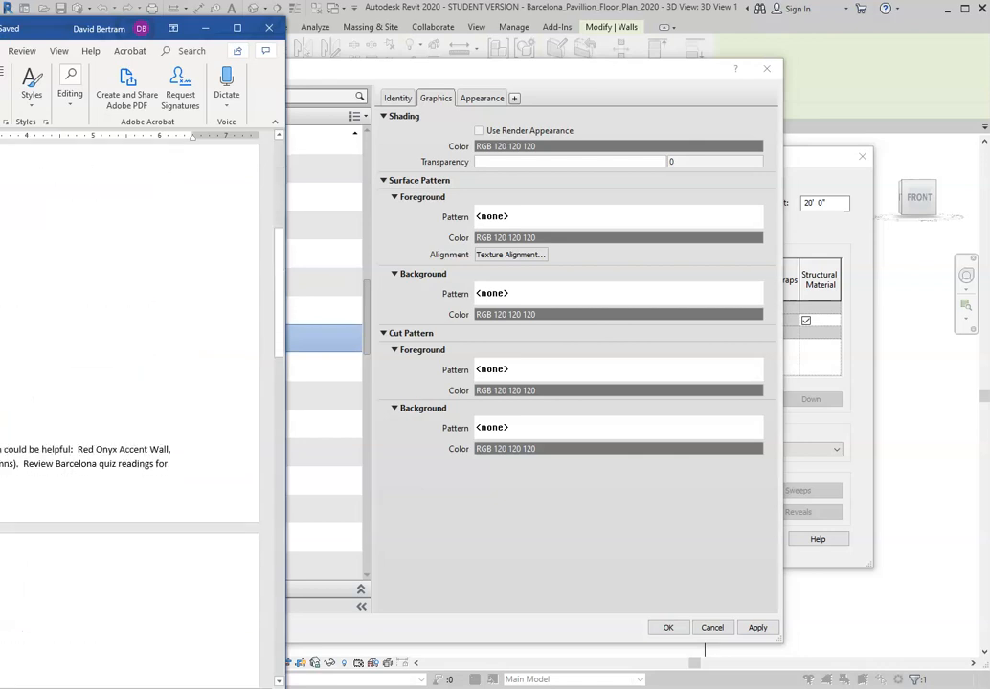
scroll(130, 383, "down", 5)
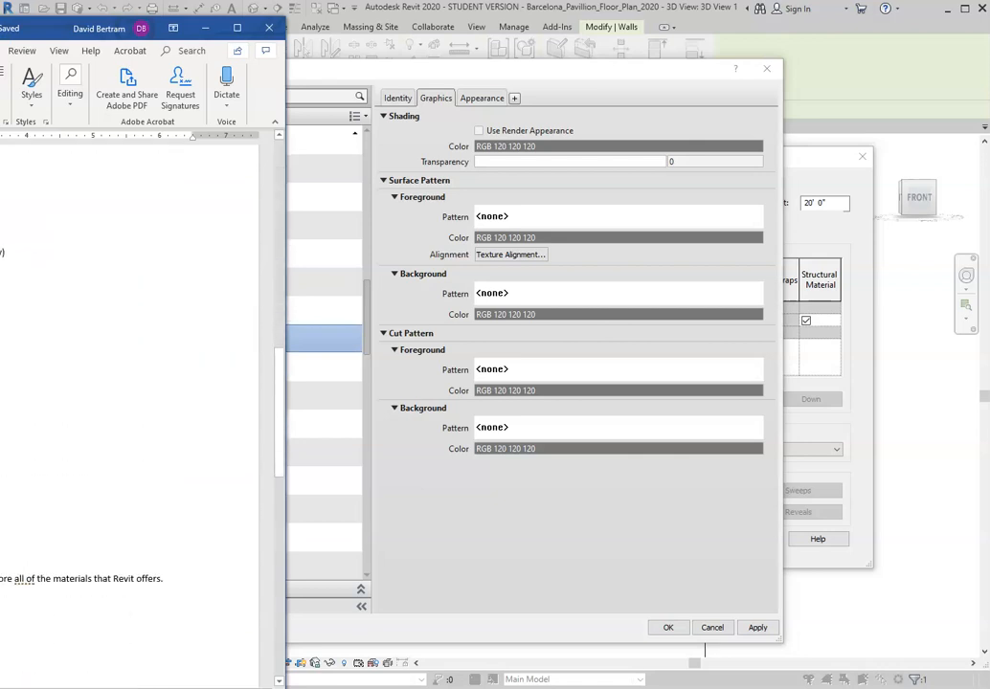
scroll(129, 383, "down", 4)
scroll(129, 383, "down", 6)
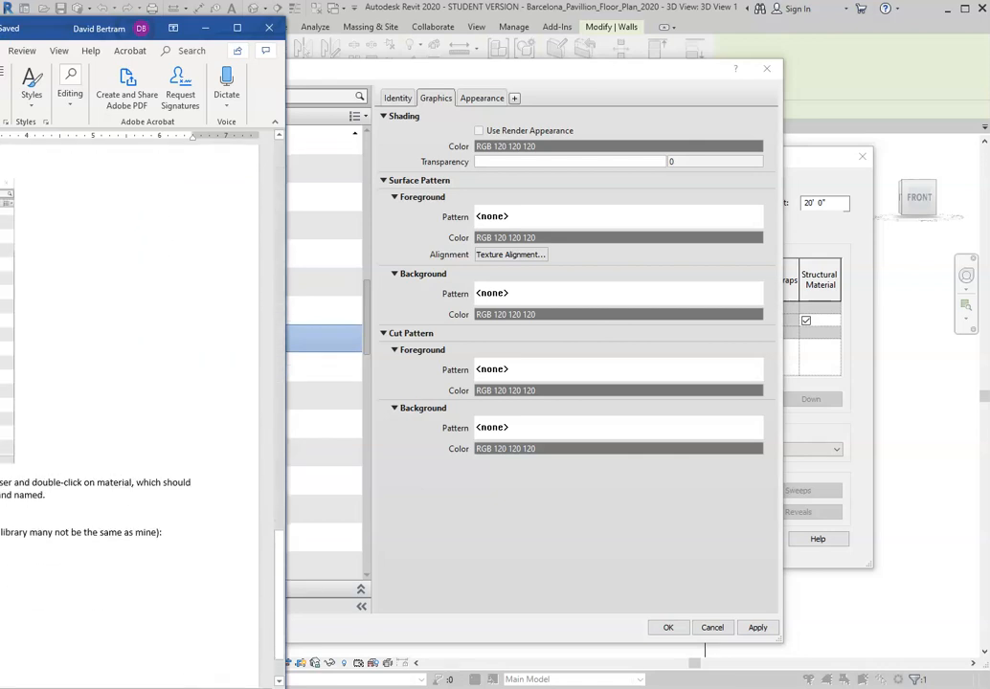
scroll(186, 457, "up", 12)
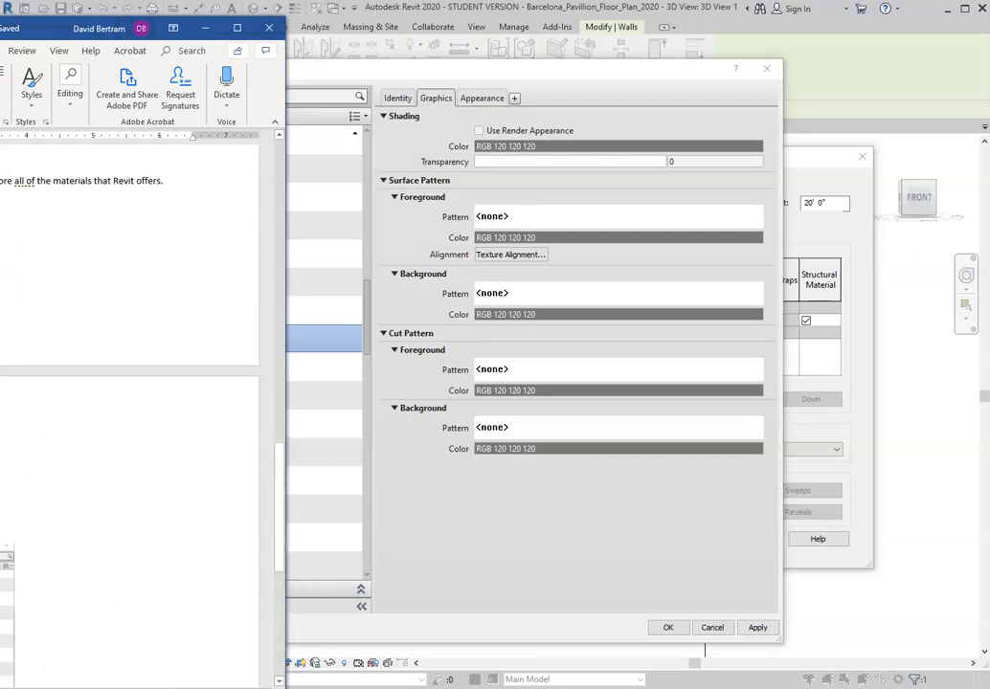
left_click_drag(284, 453, 39, 453)
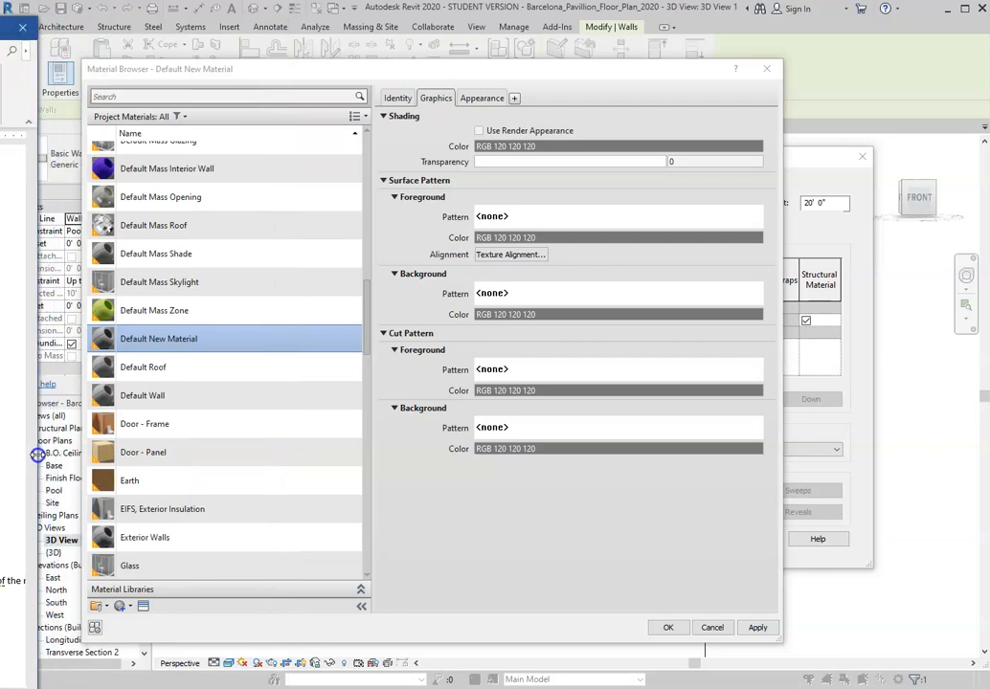
key("alt+Tab")
Rename Default New Material as Travertine Floor and select it in the project materials.
left_click(180, 356)
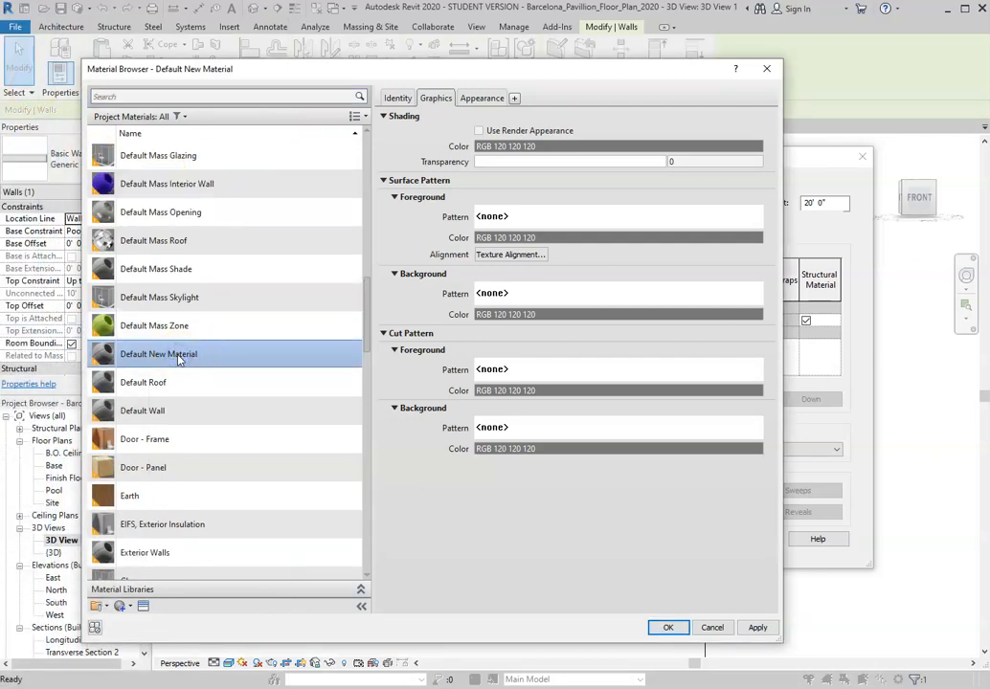
right_click(178, 359)
left_click(215, 391)
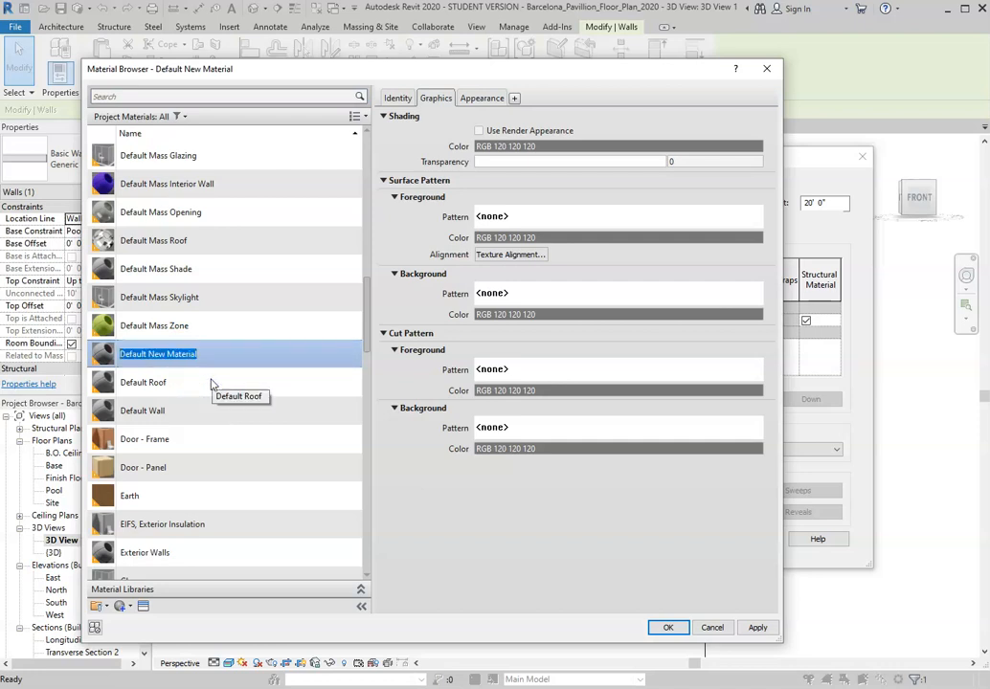
type("Travertine Floor")
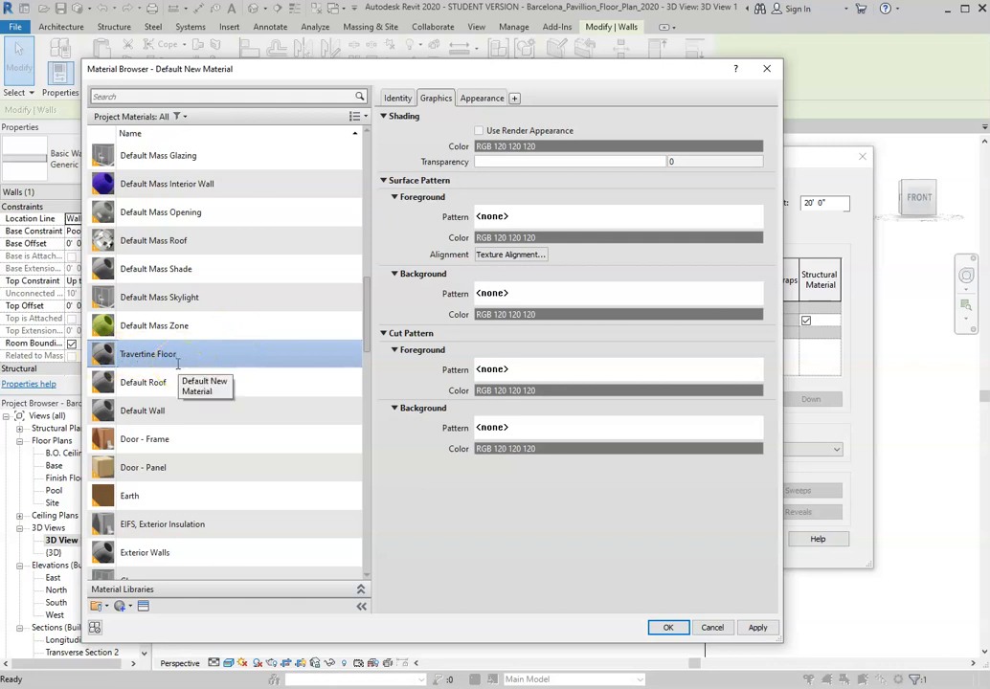
left_click(267, 385)
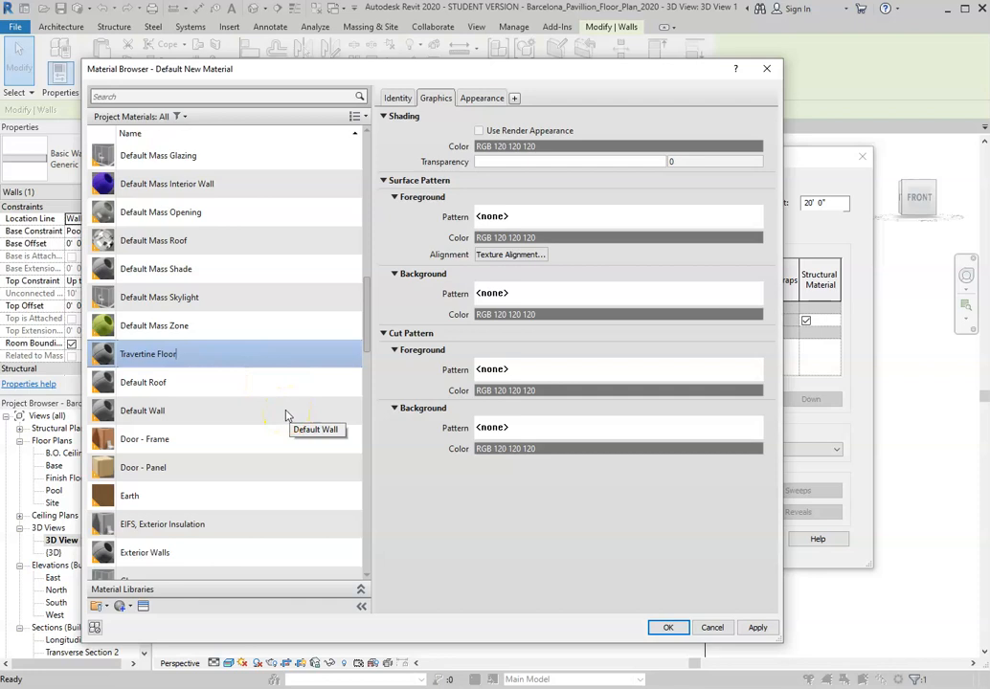
left_click(204, 349)
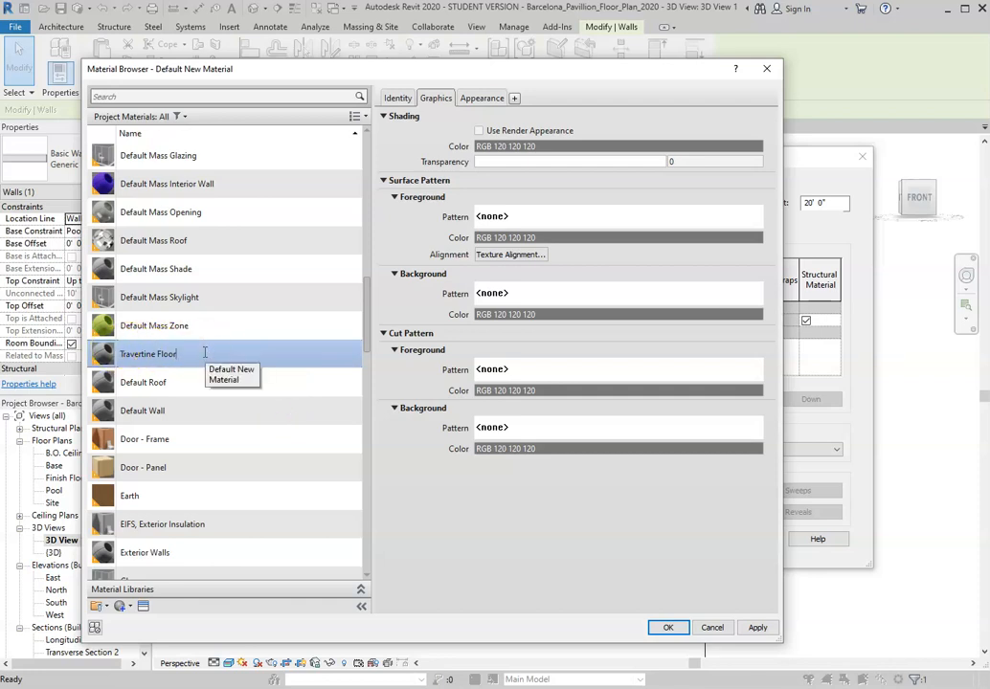
left_click(450, 512)
scroll(213, 505, "down", 1)
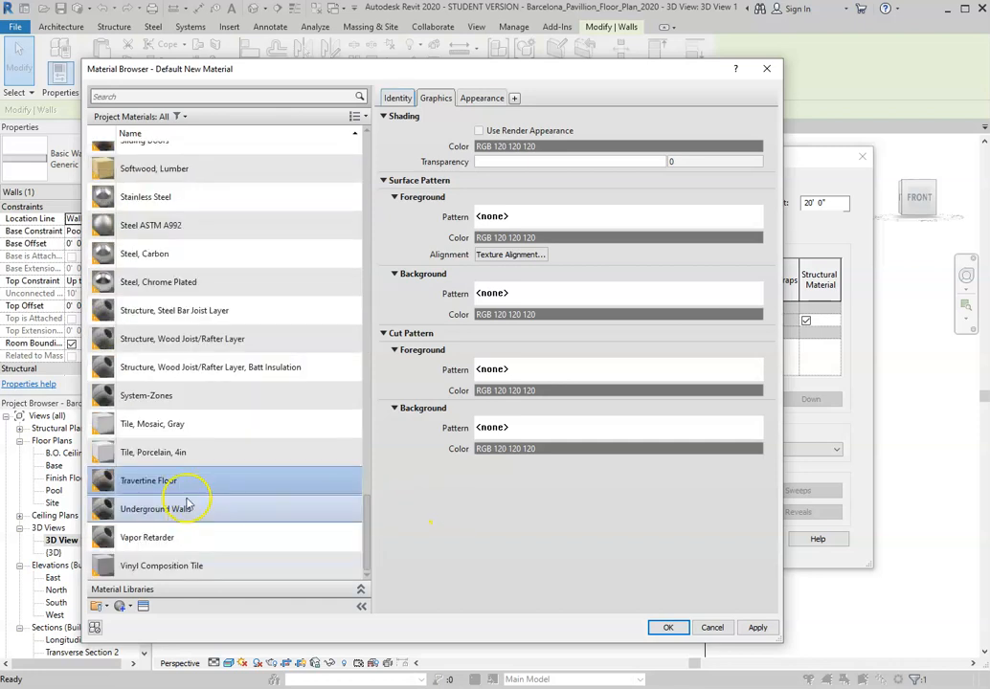
left_click(184, 485)
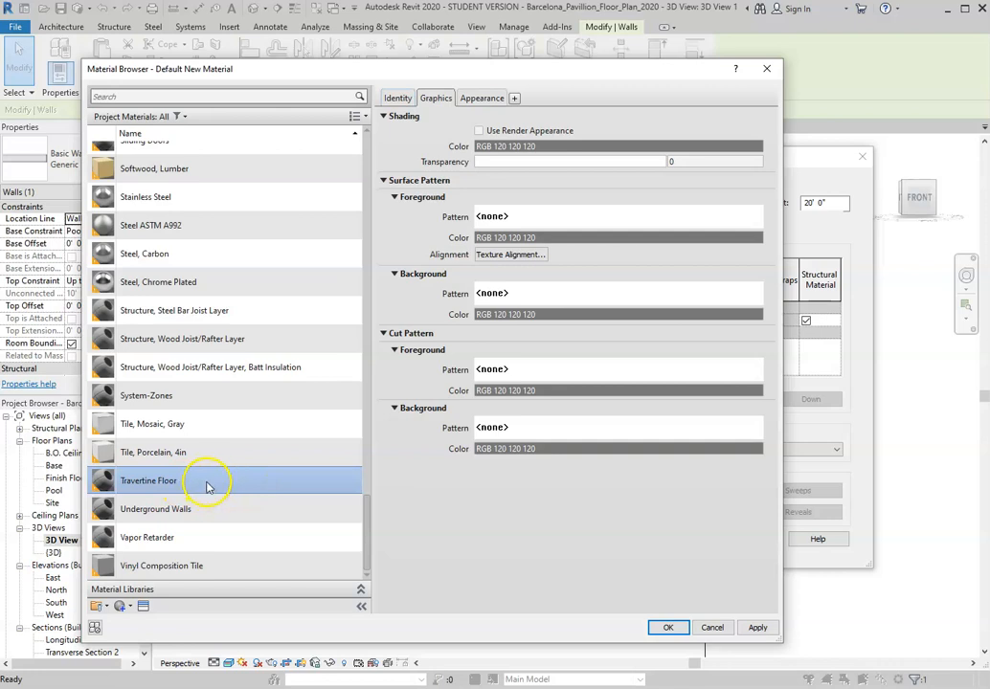
Open the Asset Browser beside the material list and expand the Autodesk Physical Assets library.
left_click(144, 607)
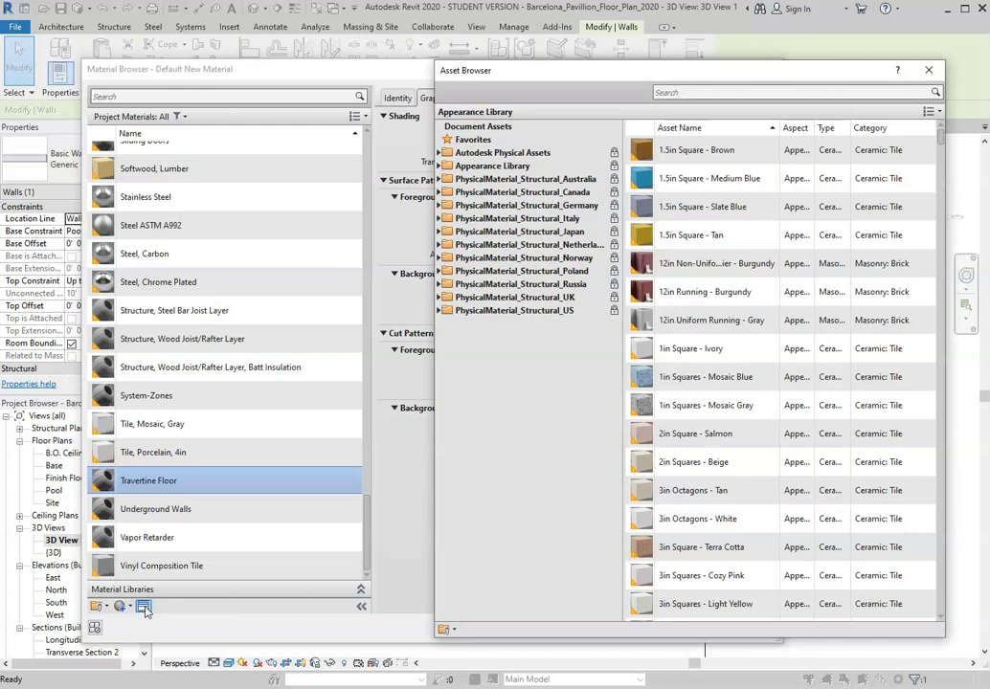
left_click_drag(534, 72, 534, 109)
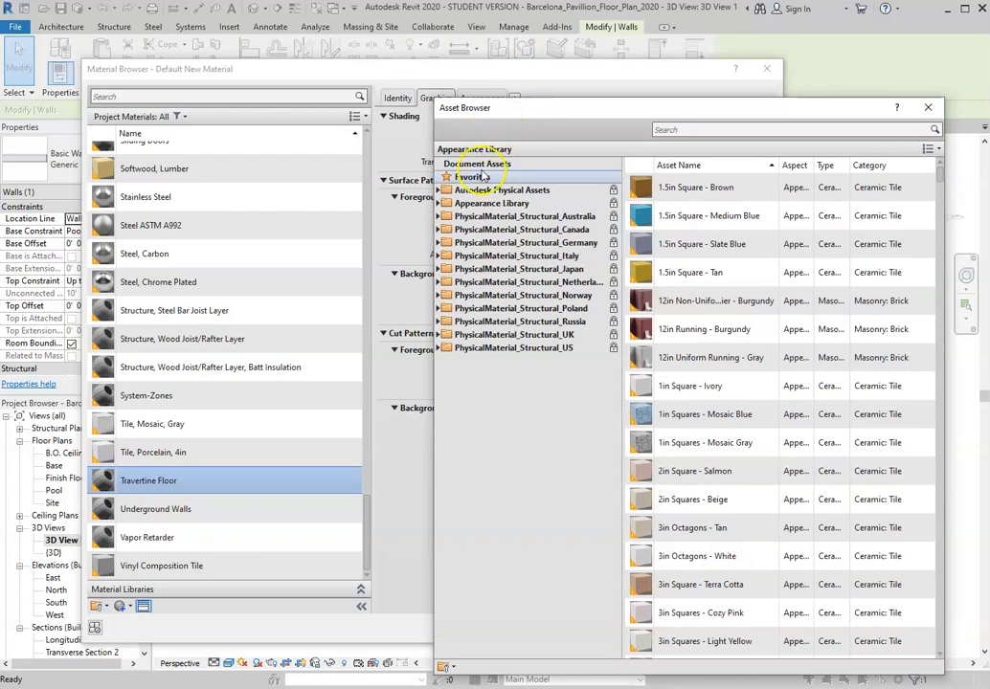
left_click(439, 192)
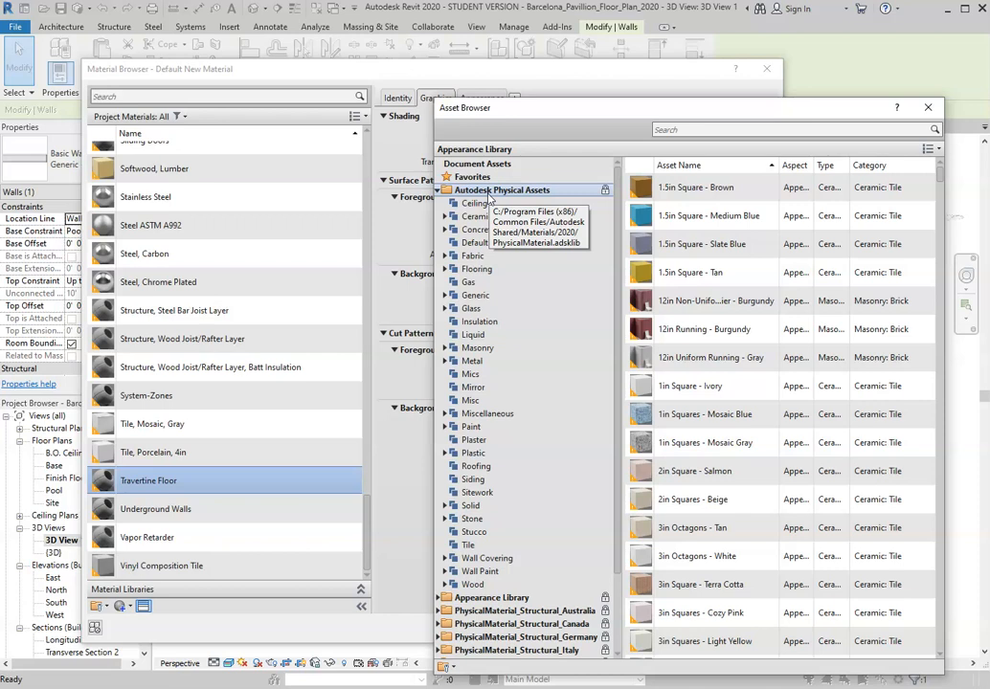
left_click(466, 297)
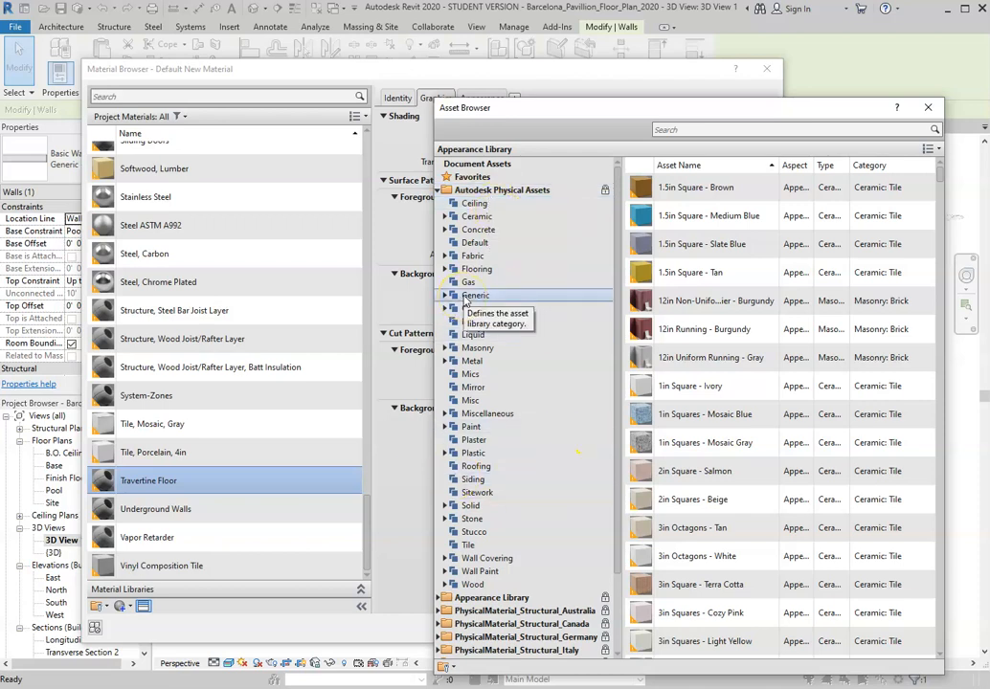
left_click(482, 192)
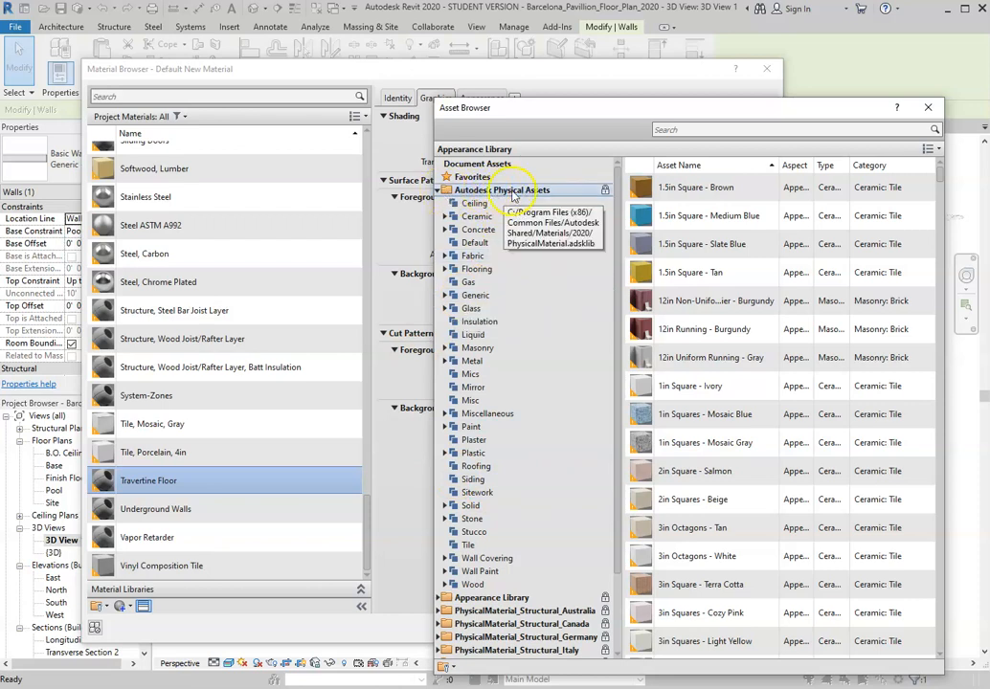
Expand the Appearance Library and compare its Ceiling assets with the Ceiling assets in Autodesk Physical Assets.
scroll(495, 498, "down", 2)
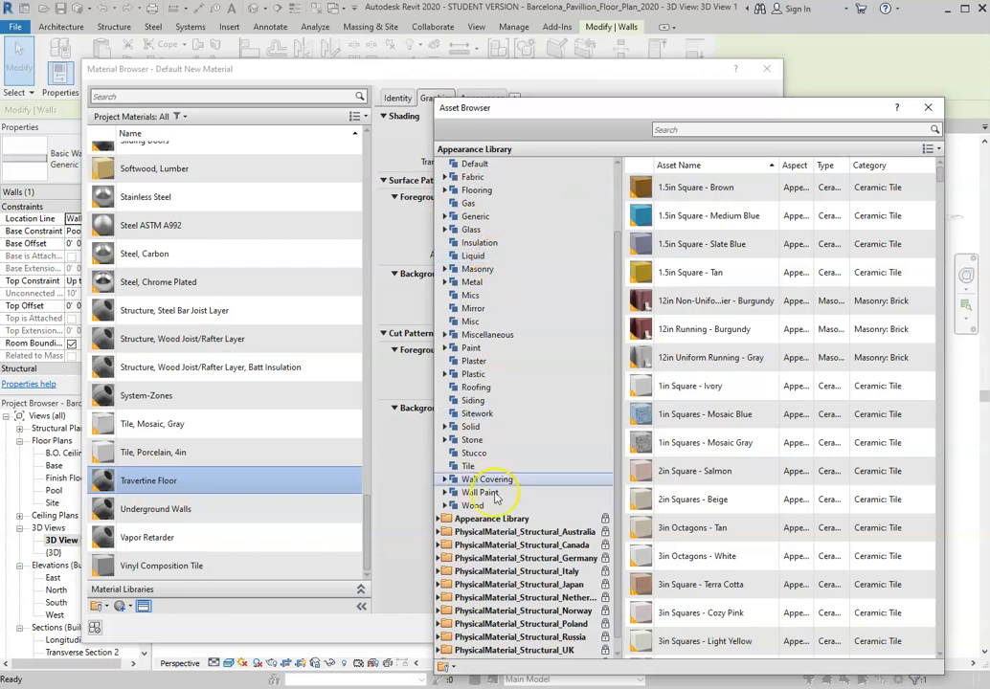
left_click(437, 520)
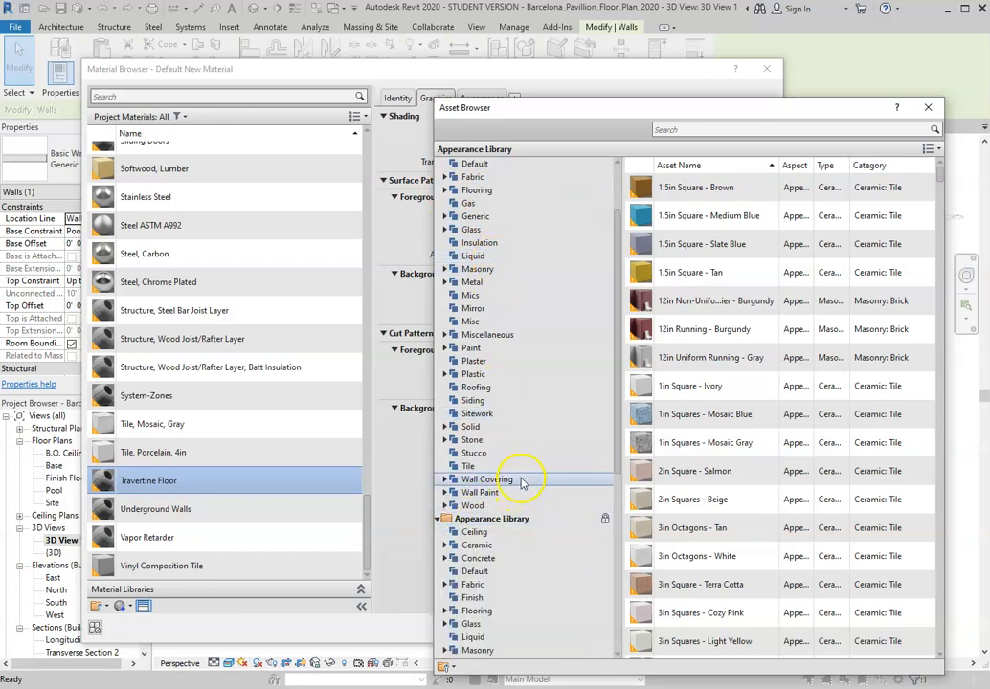
scroll(560, 421, "up", 2)
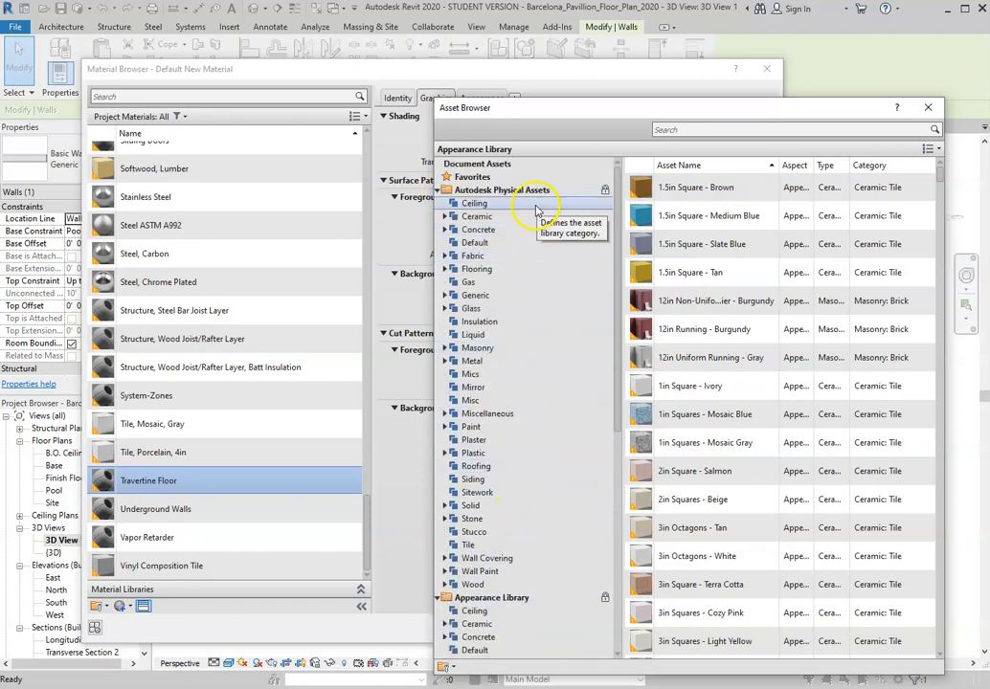
scroll(534, 322, "down", 1)
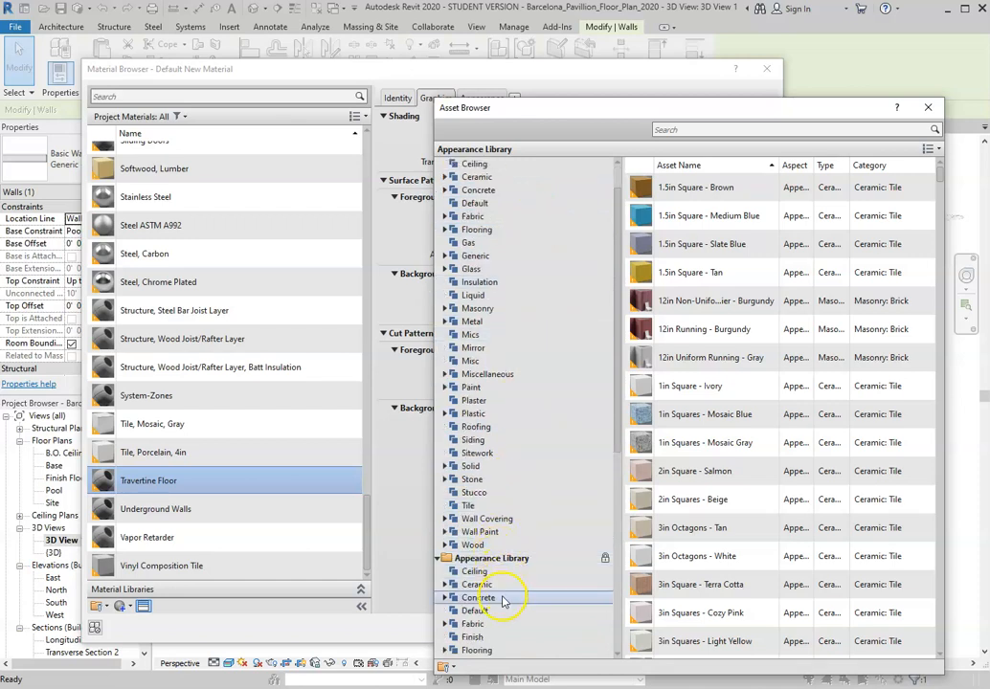
left_click(530, 165)
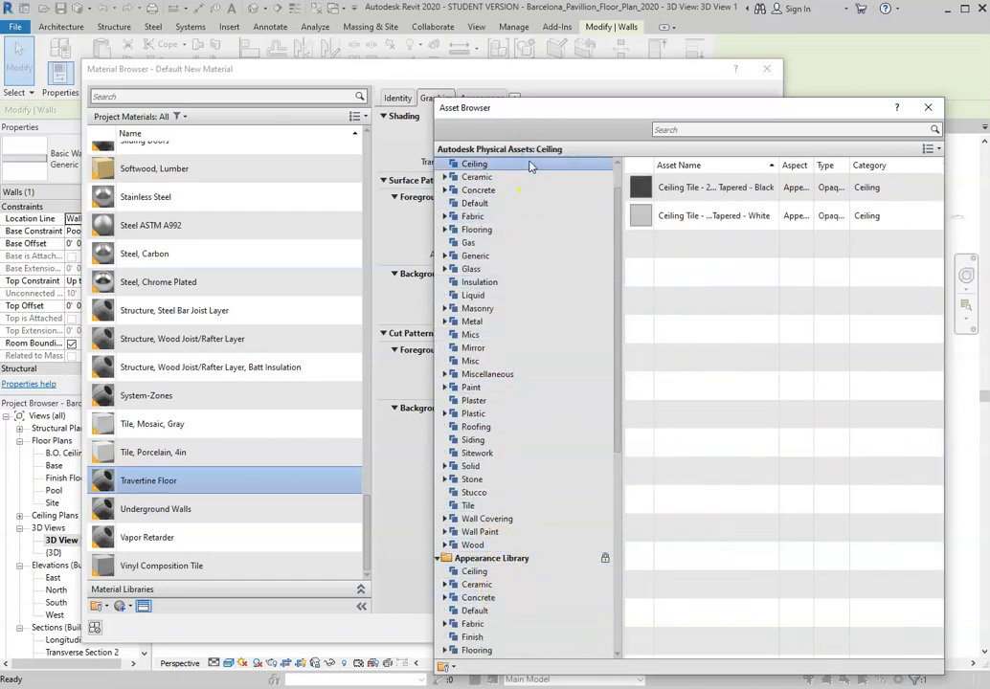
left_click(476, 573)
scroll(766, 419, "down", 3)
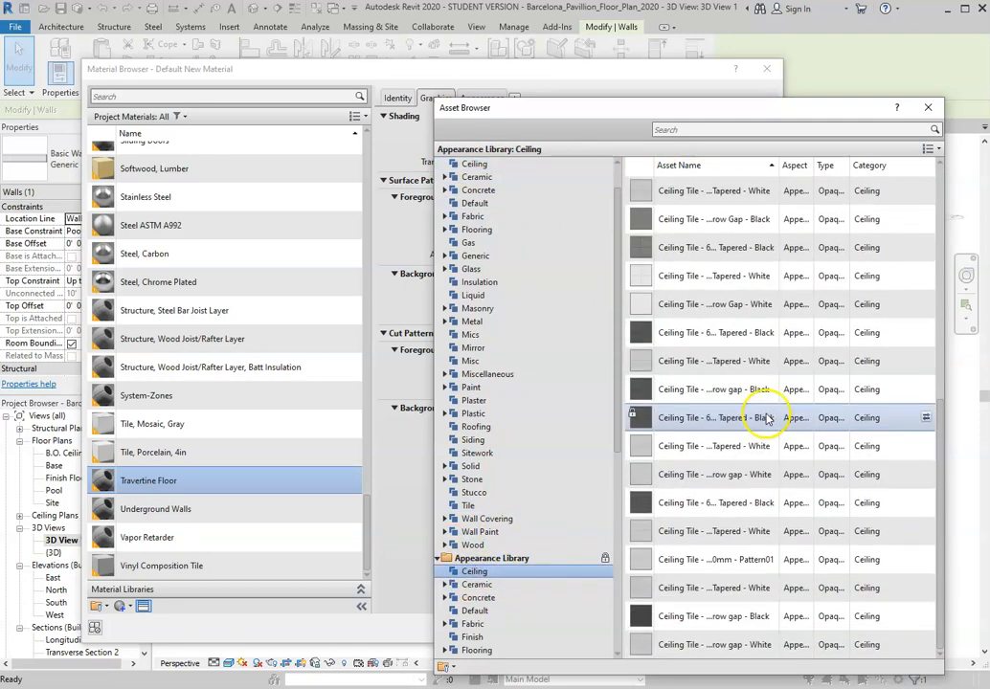
Find the Travertine - Cream asset under Masonry: Stone in the Autodesk Physical Assets library.
scroll(756, 418, "up", 3)
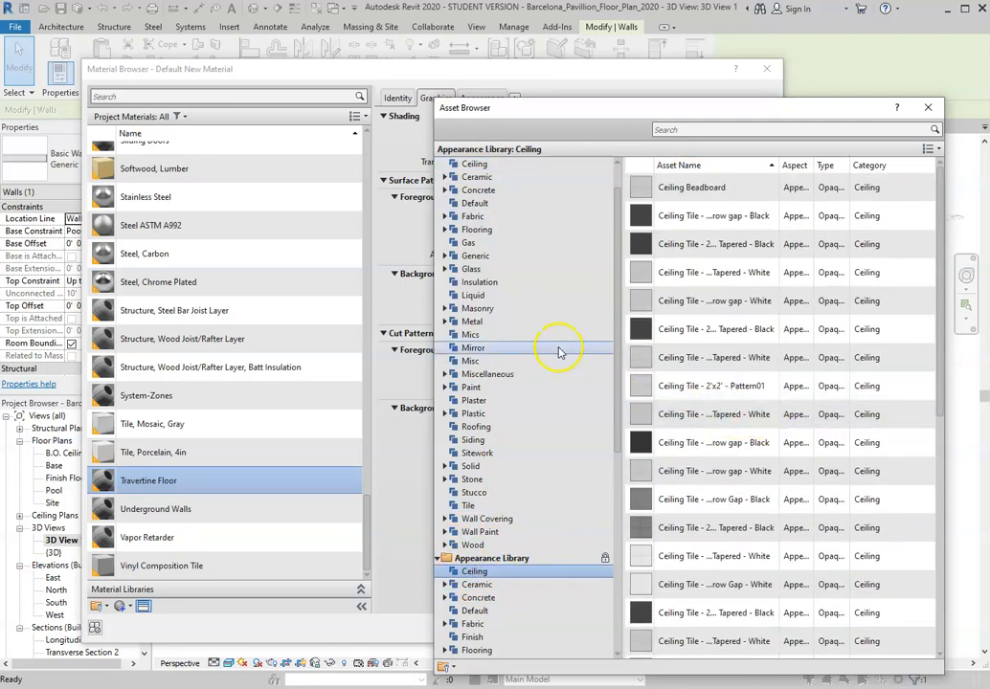
scroll(556, 357, "up", 1)
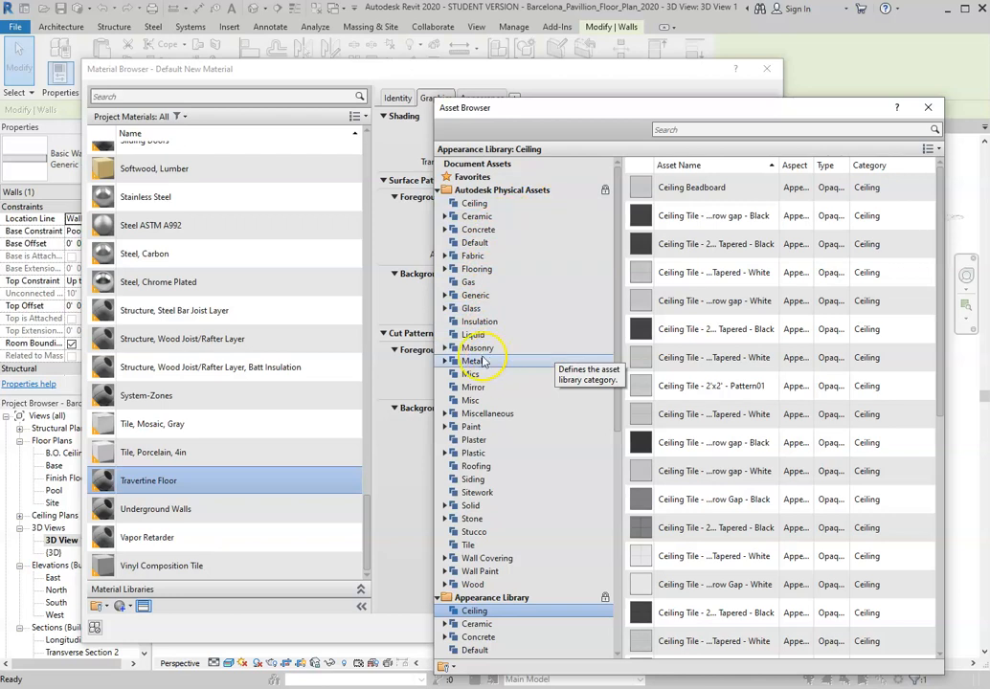
left_click(445, 349)
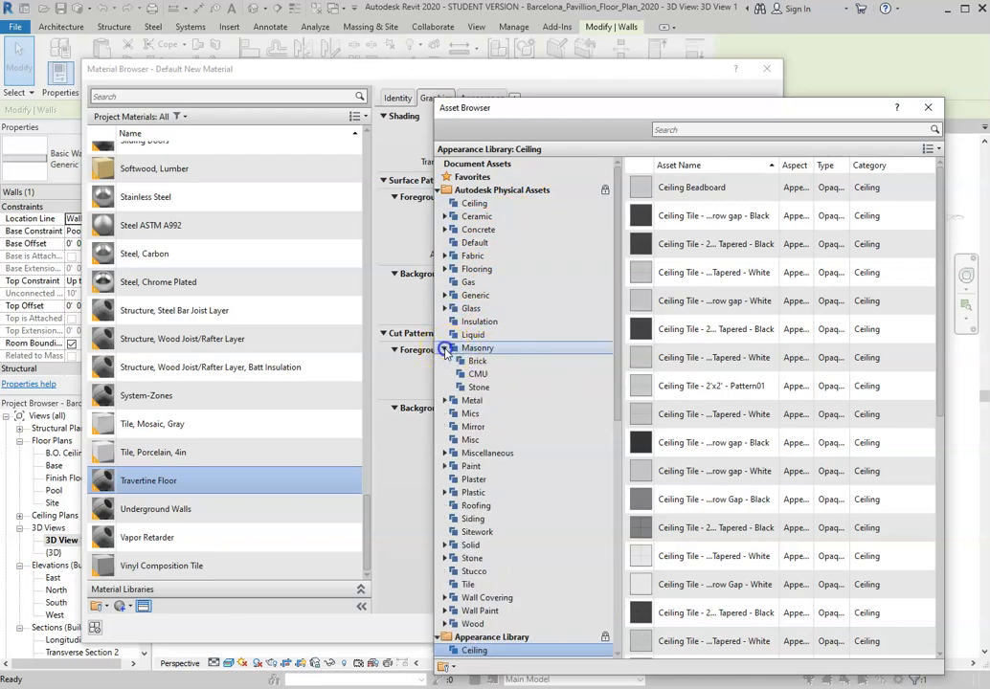
left_click(485, 388)
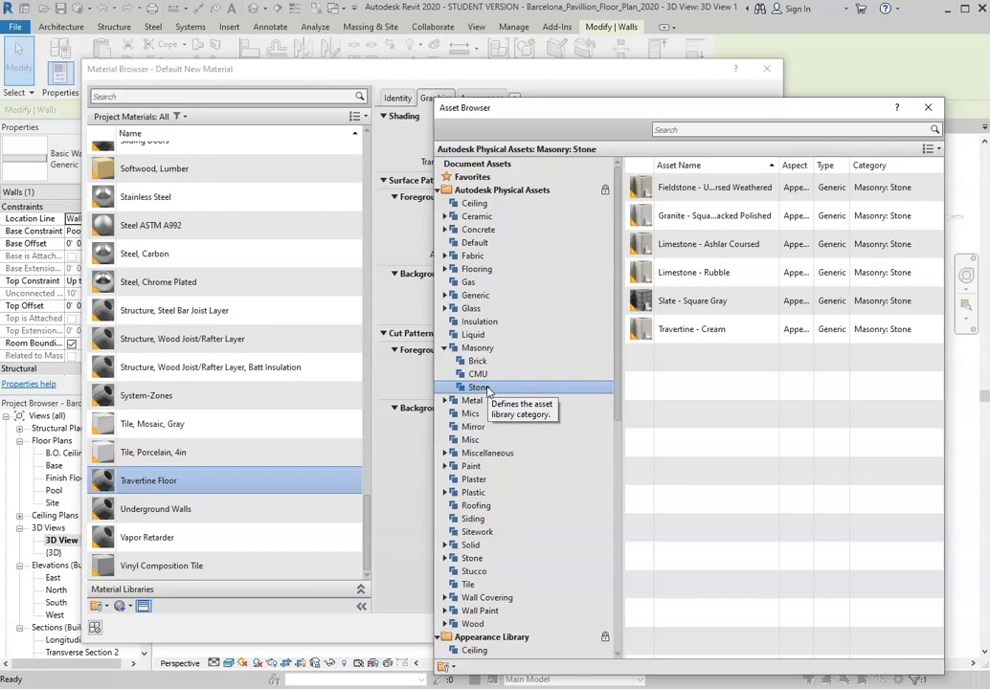
left_click(685, 335)
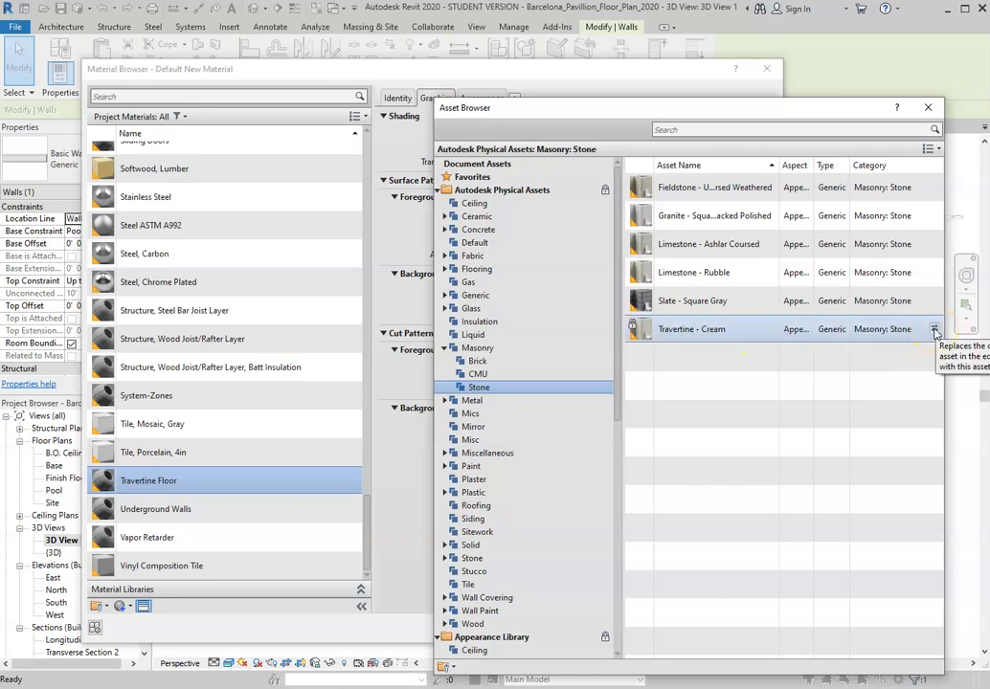
Replace Travertine Floor's appearance with the Travertine - Cream asset, apply the material, and accept the wall assembly.
left_click_drag(723, 107, 723, 314)
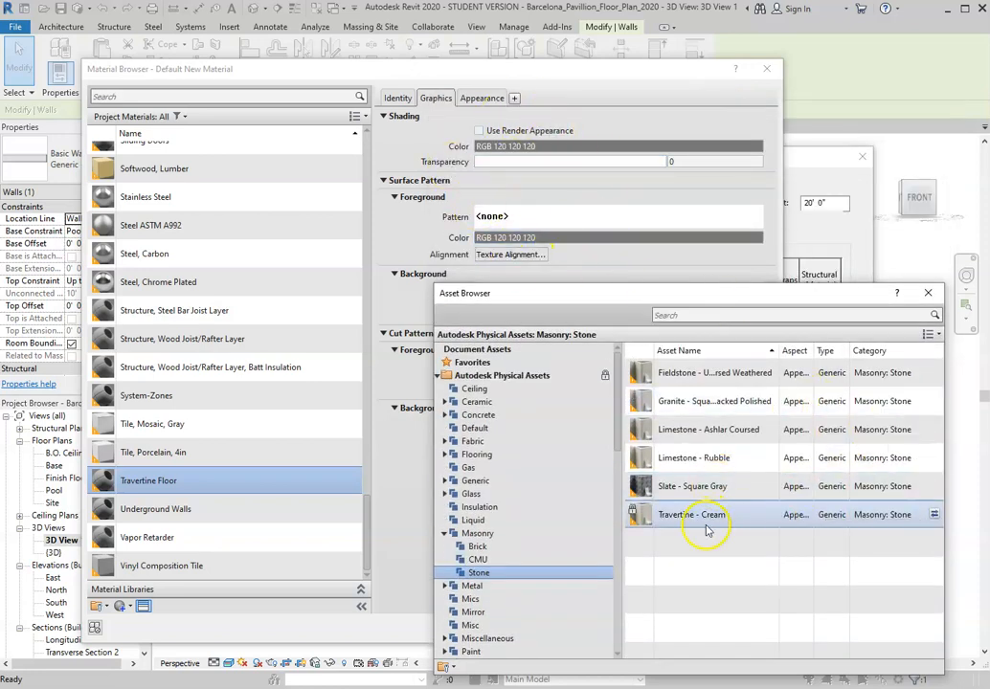
left_click(934, 517)
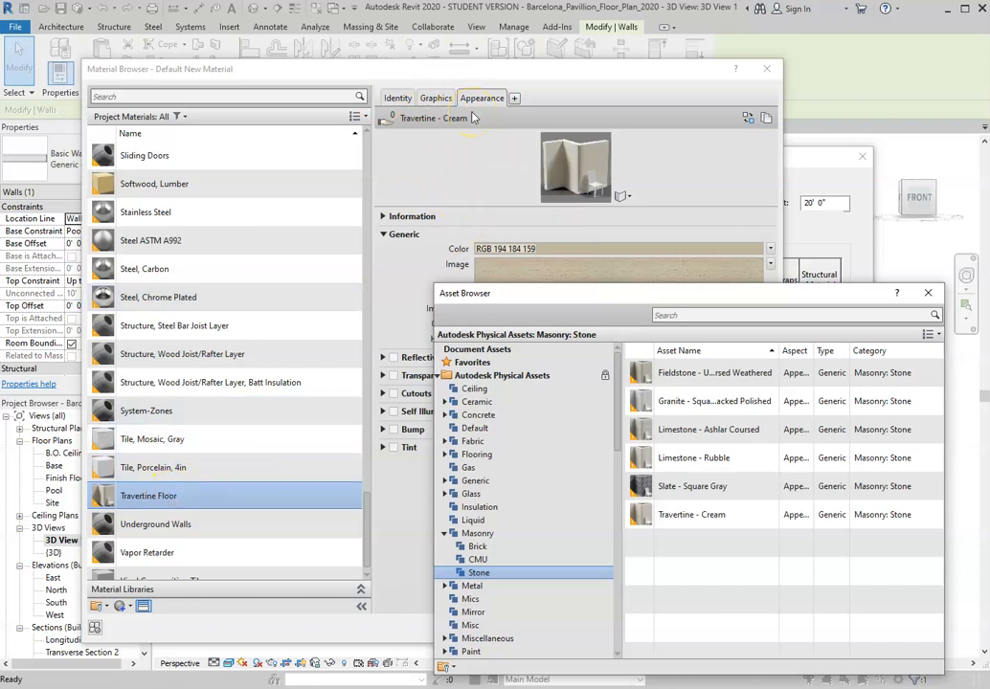
left_click(928, 293)
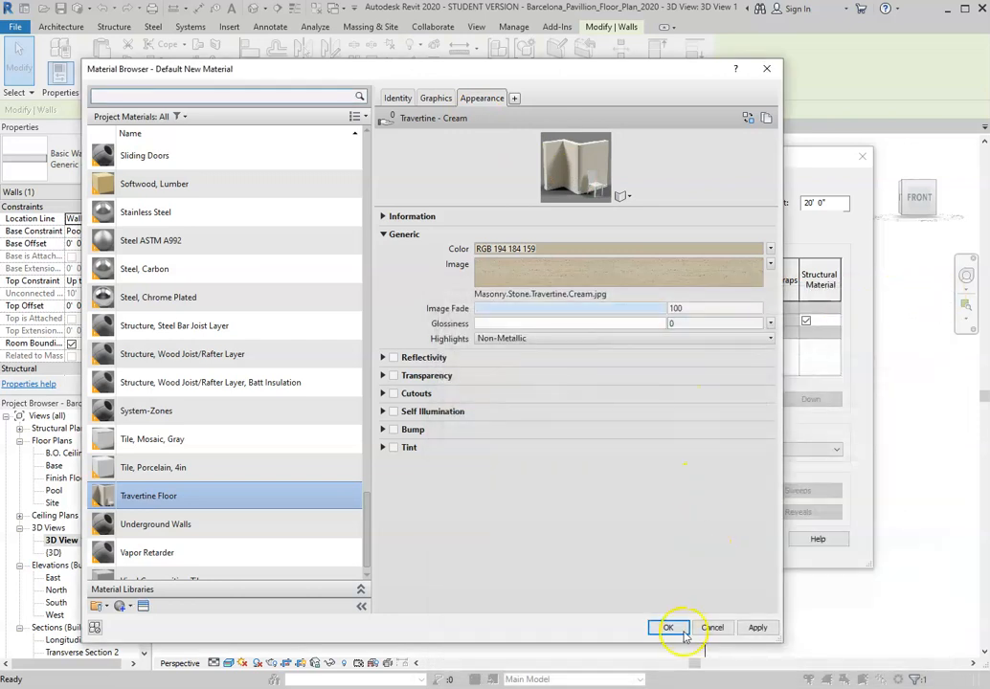
left_click(754, 627)
left_click(669, 627)
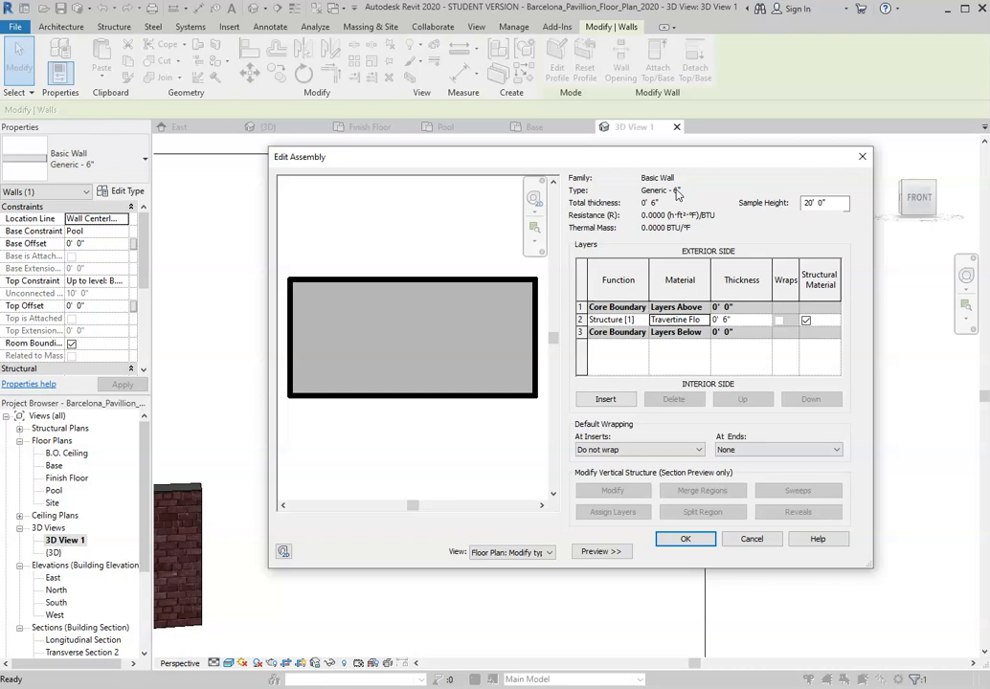
left_click(669, 541)
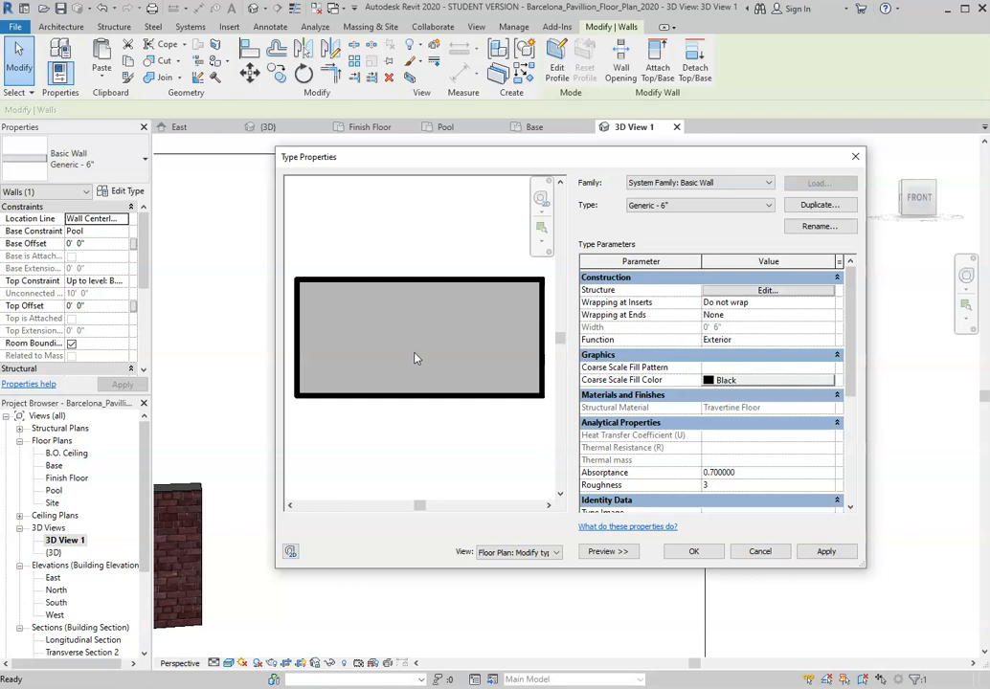
Duplicate the Generic - 6" wall type as Test 1 Travertine Cream and apply it to the selected wall.
left_click(663, 203)
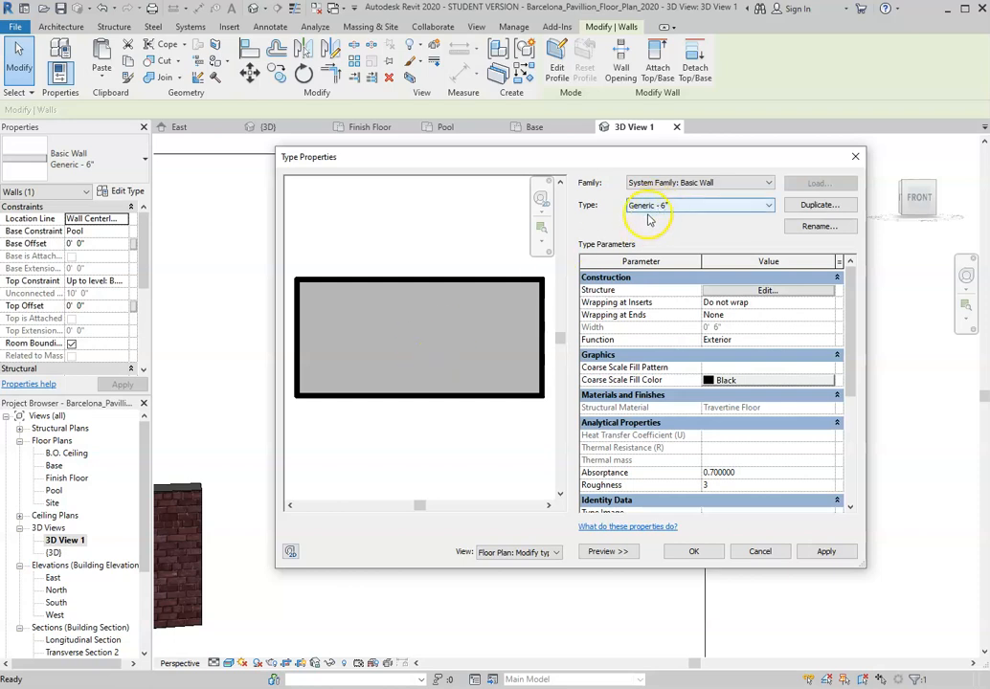
left_click(835, 211)
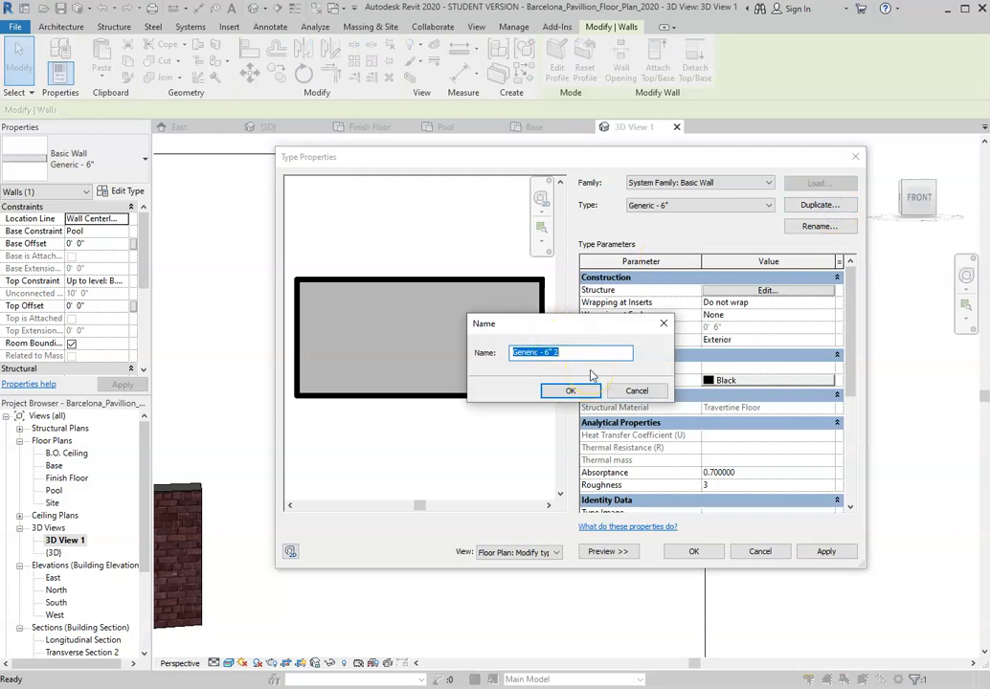
type("Test 1 Travertine Cream")
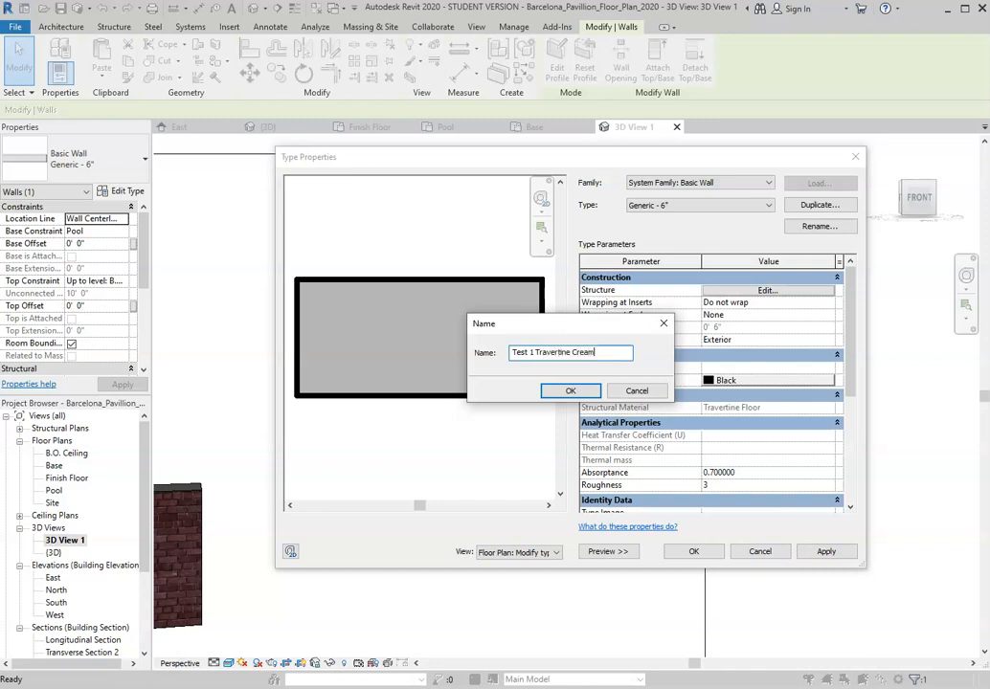
left_click(571, 392)
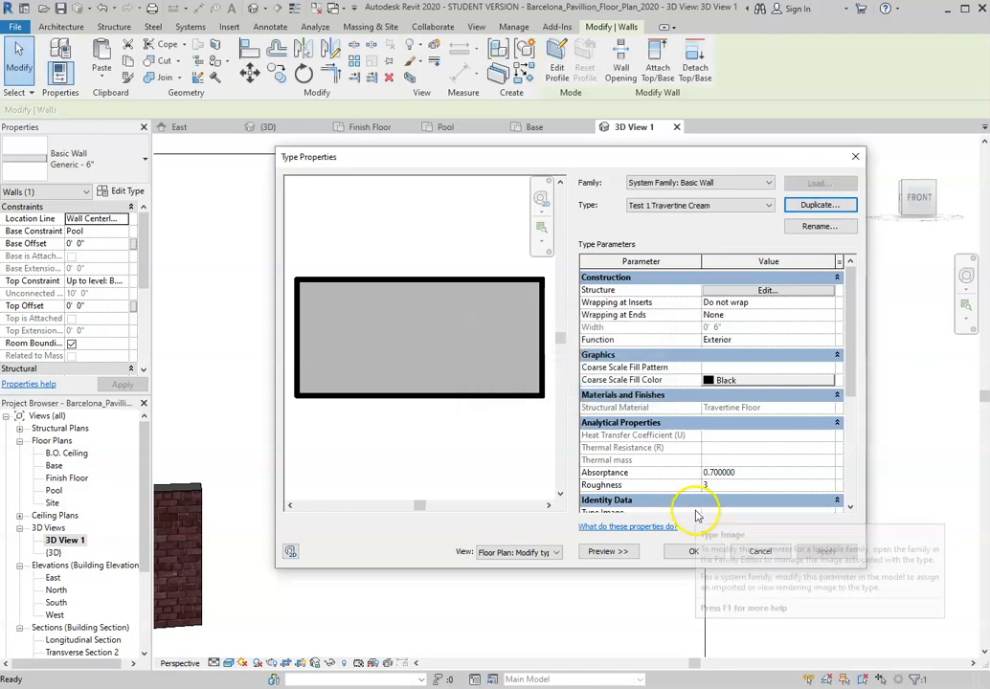
left_click(691, 556)
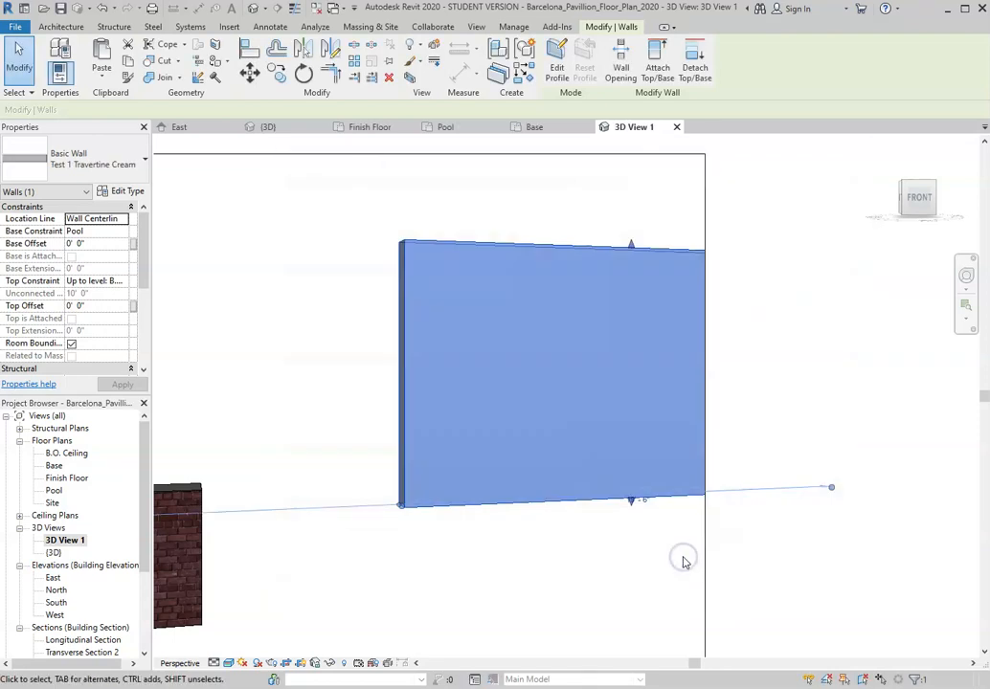
Examine the travertine wall's surface texture up close and beside the brick wall in the 3D view.
scroll(565, 500, "down", 2)
scroll(564, 490, "up", 1)
left_click(564, 490)
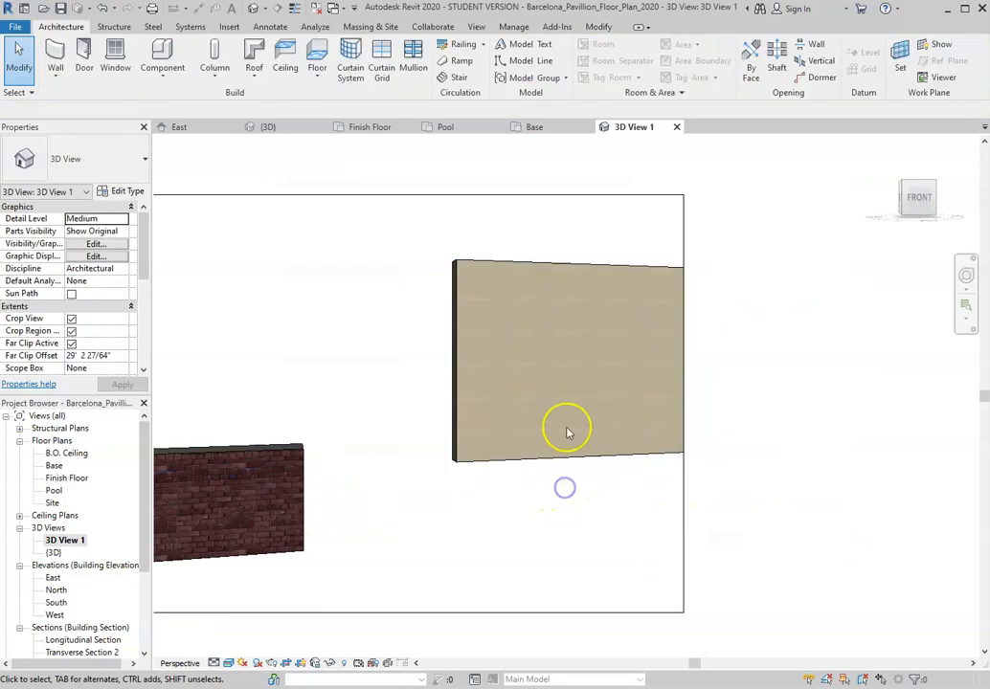
scroll(574, 393, "up", 3)
scroll(575, 388, "up", 4)
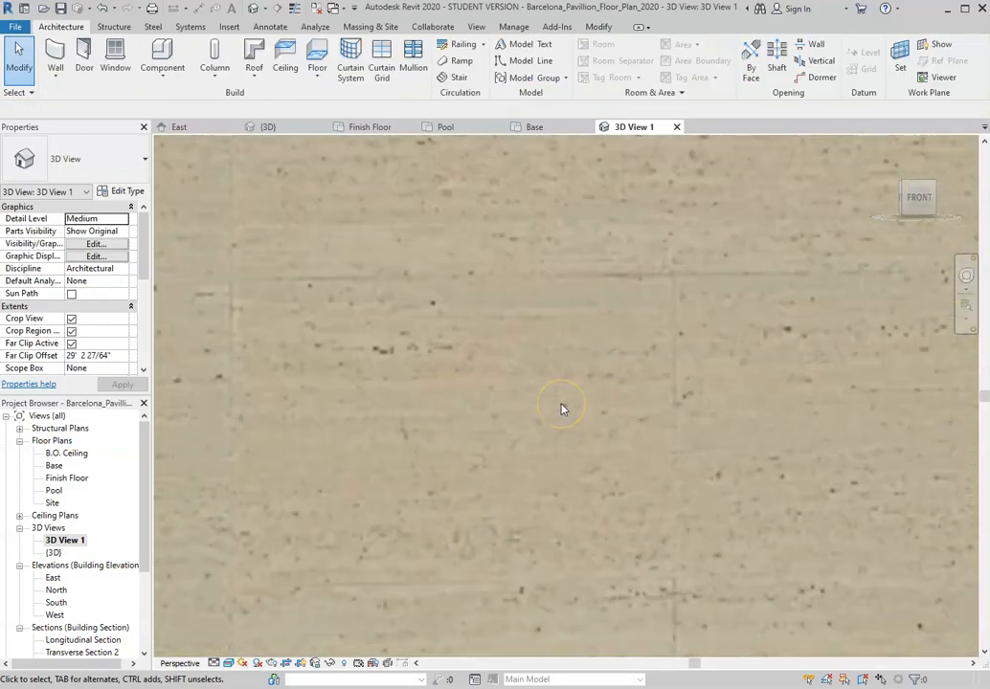
scroll(563, 414, "down", 4)
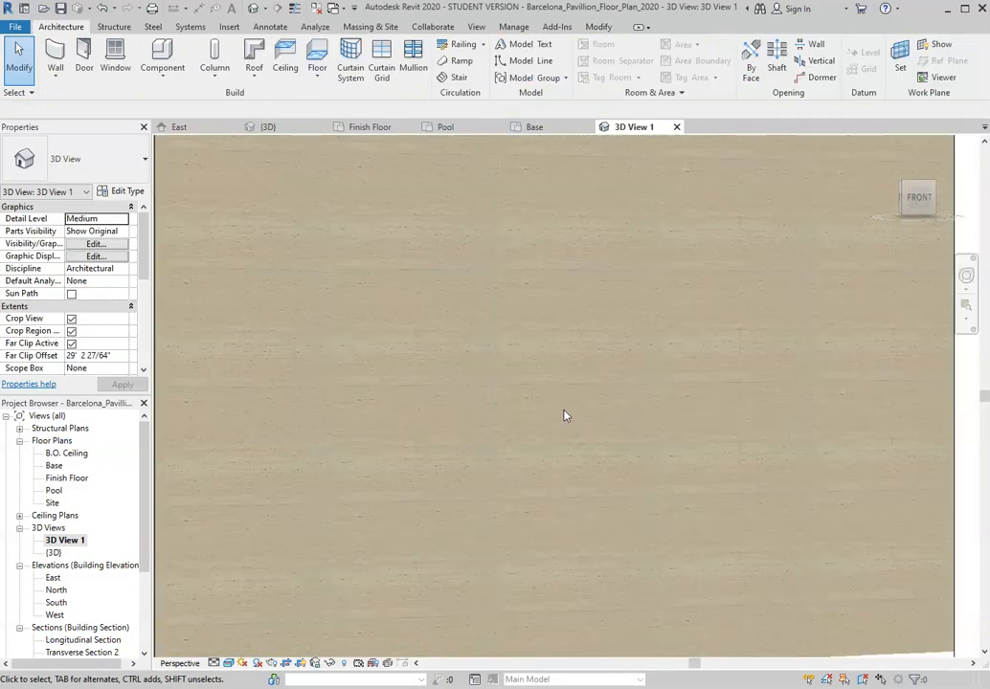
scroll(560, 411, "up", 2)
left_click(559, 330)
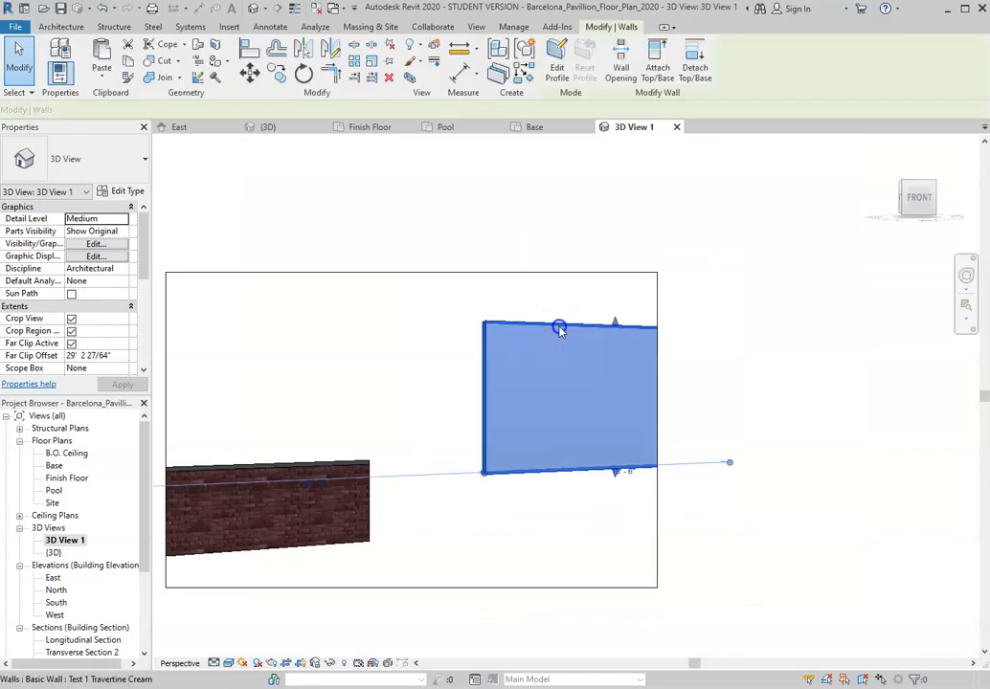
key("Escape")
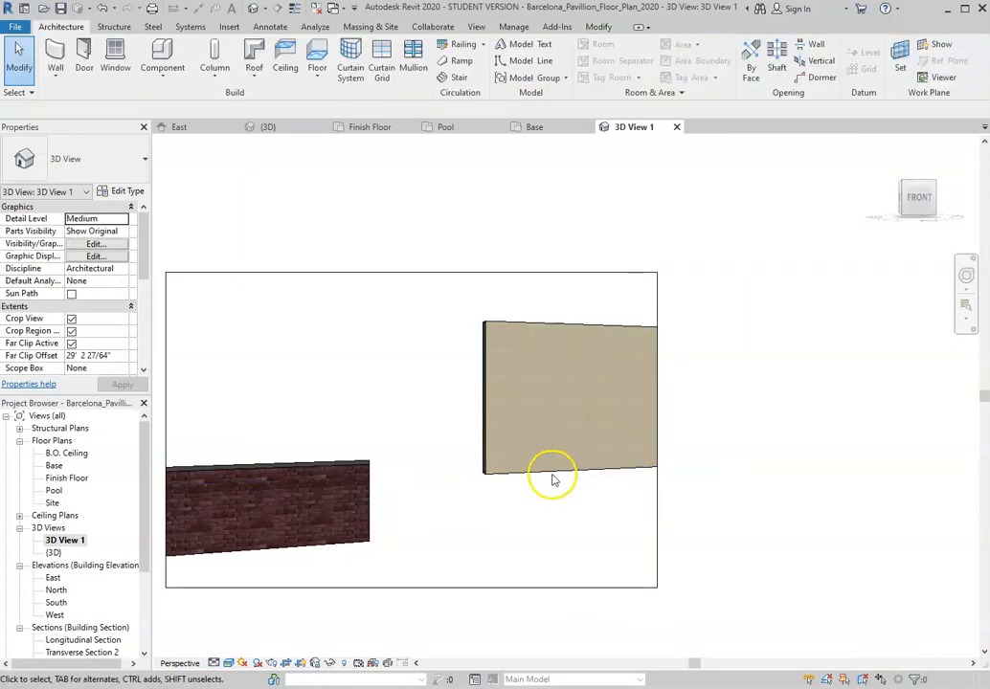
scroll(411, 500, "down", 3)
scroll(493, 503, "up", 2)
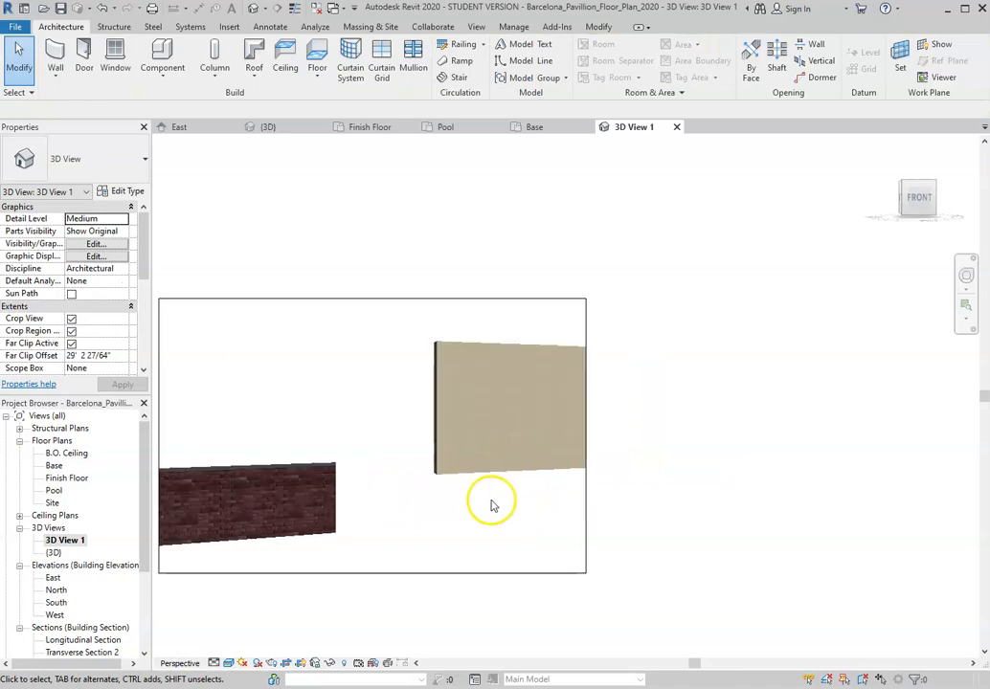
Extend the right side of the 3D view's crop region well past the end of the travertine wall.
left_click(585, 502)
scroll(457, 494, "down", 1)
left_click_drag(514, 461, 848, 461)
left_click(588, 509)
scroll(526, 475, "down", 3)
scroll(526, 478, "up", 2)
left_click(484, 485)
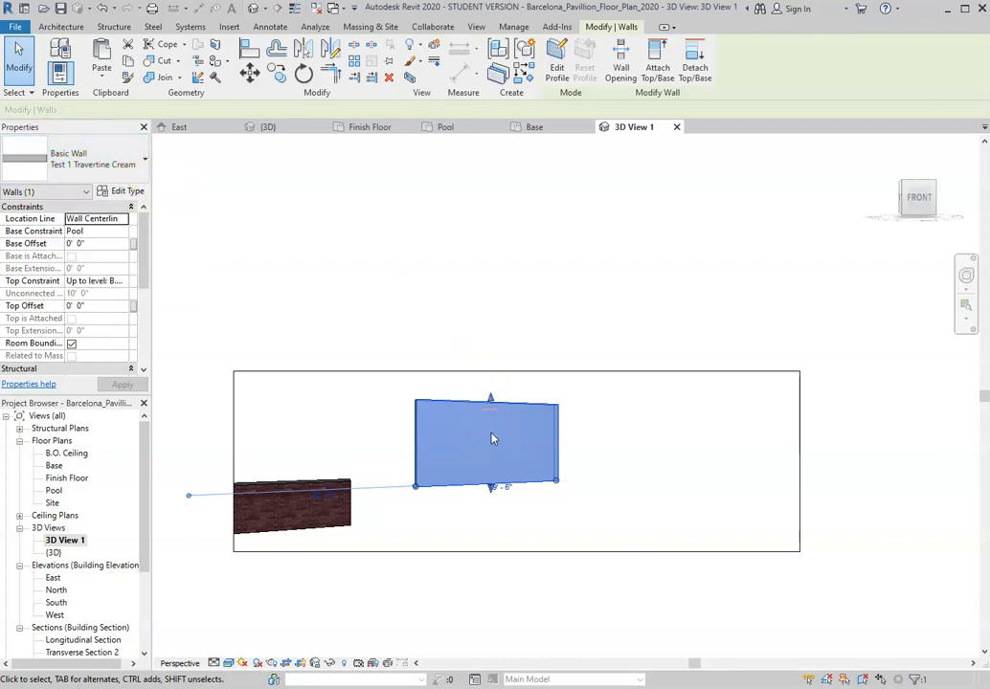
key("Escape")
Copy the travertine wall and place the pasted copy to its right, leaving a small gap between them.
scroll(544, 445, "up", 2)
left_click(488, 507)
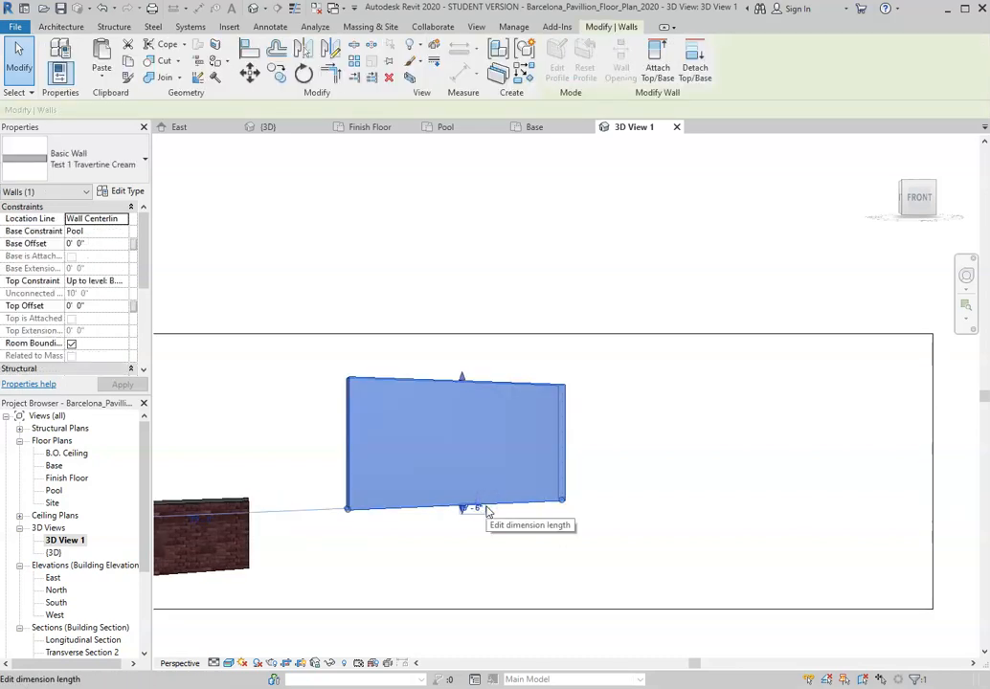
left_click(505, 504)
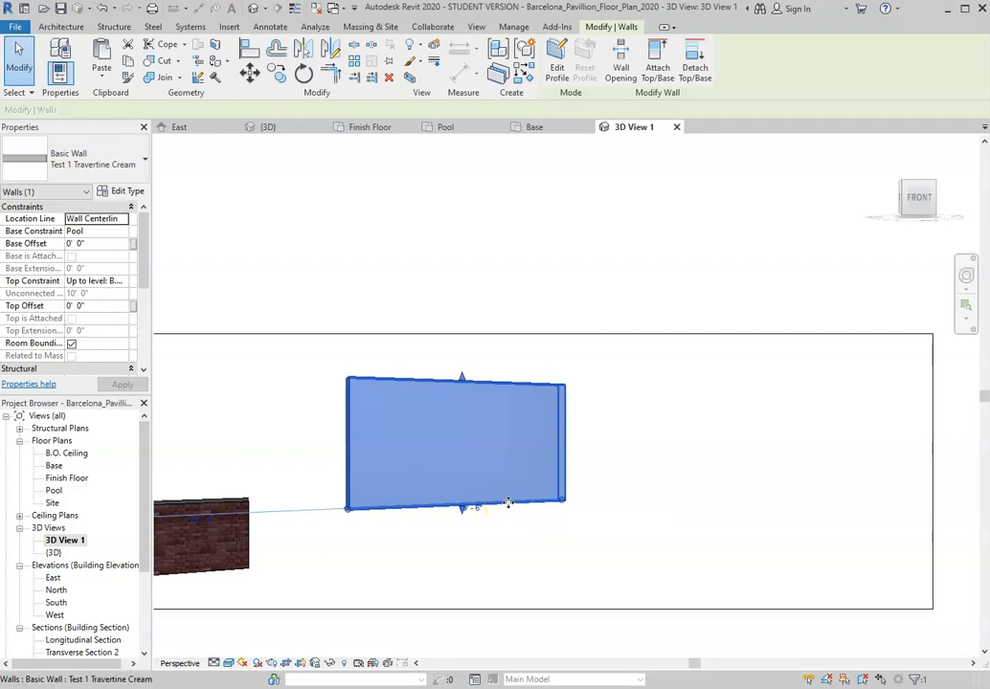
key("ctrl+c")
key("ctrl+v")
left_click(518, 526)
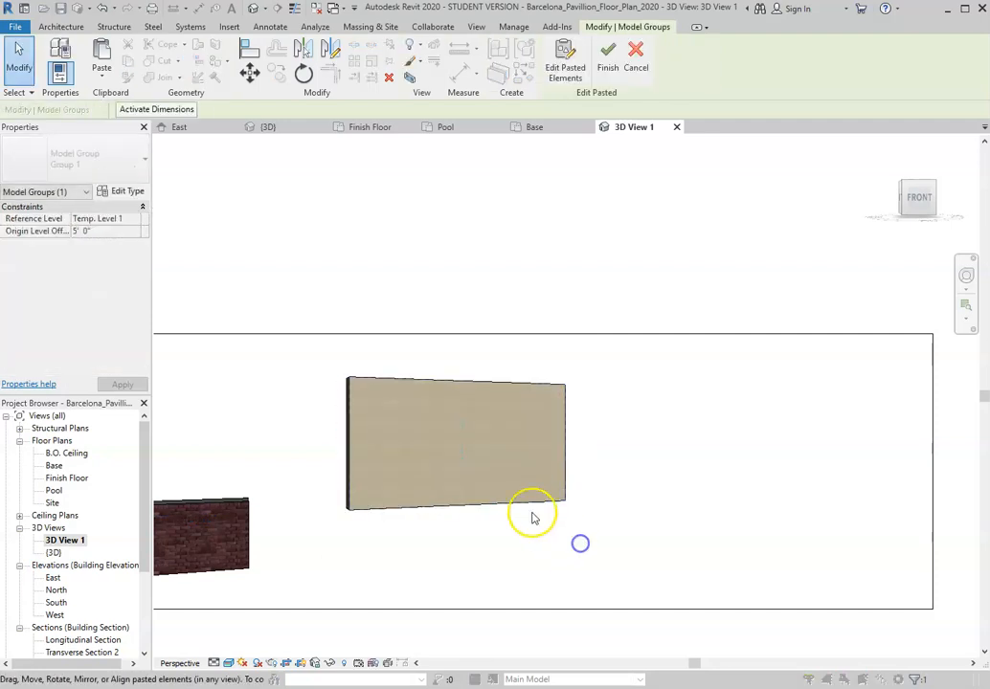
left_click_drag(528, 504, 741, 498)
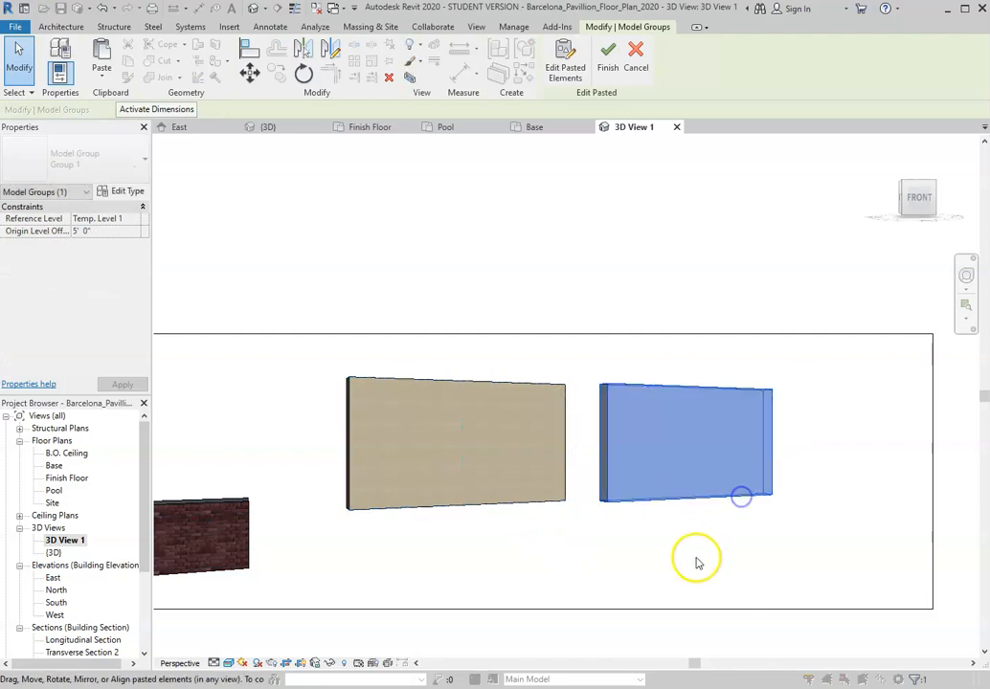
left_click(695, 560)
Duplicate the copied wall's type as Test 2 Travertine.
scroll(823, 436, "up", 4)
scroll(522, 435, "up", 2)
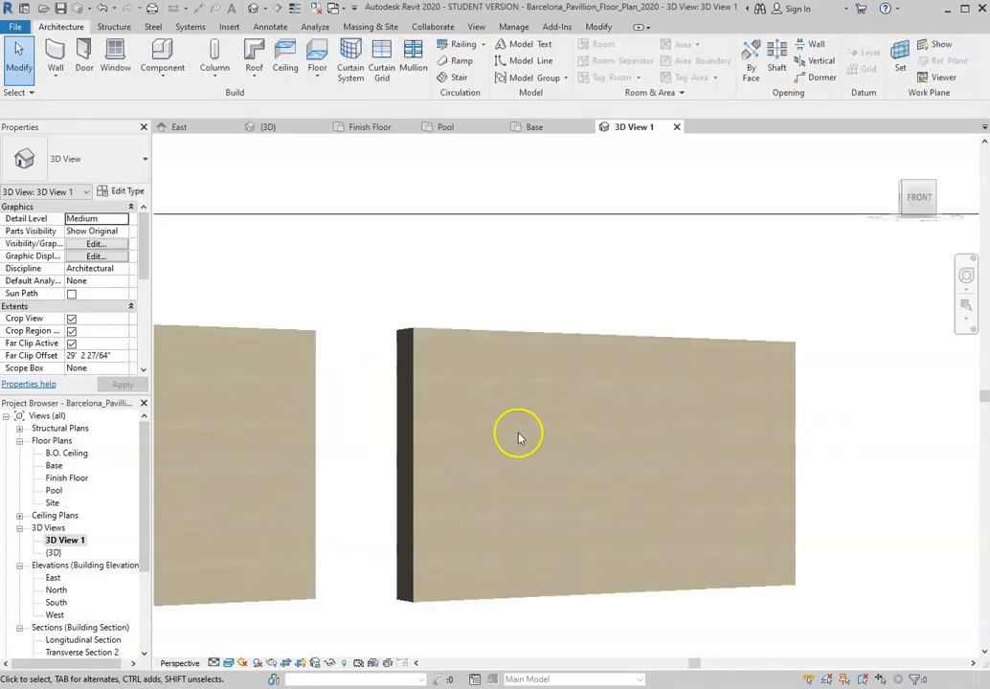
left_click(541, 337)
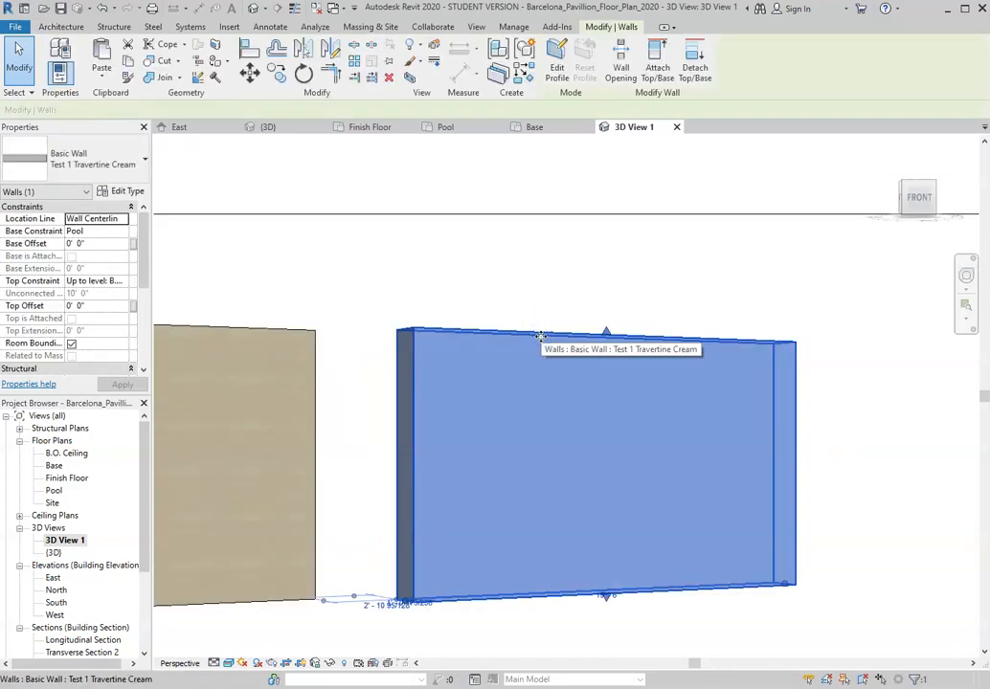
left_click(127, 192)
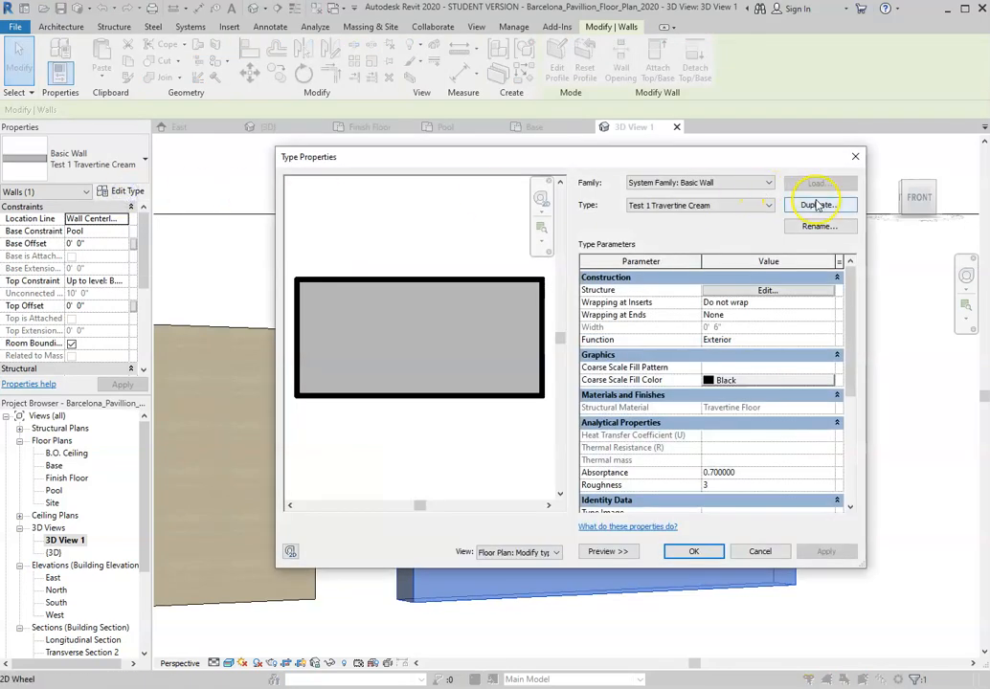
left_click(819, 205)
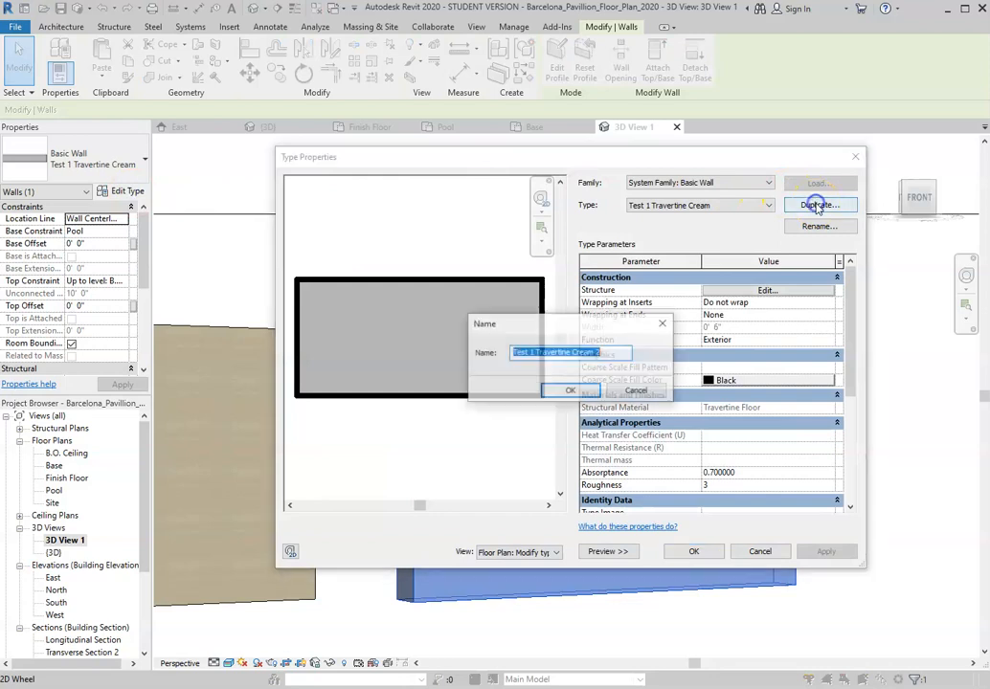
left_click(533, 353)
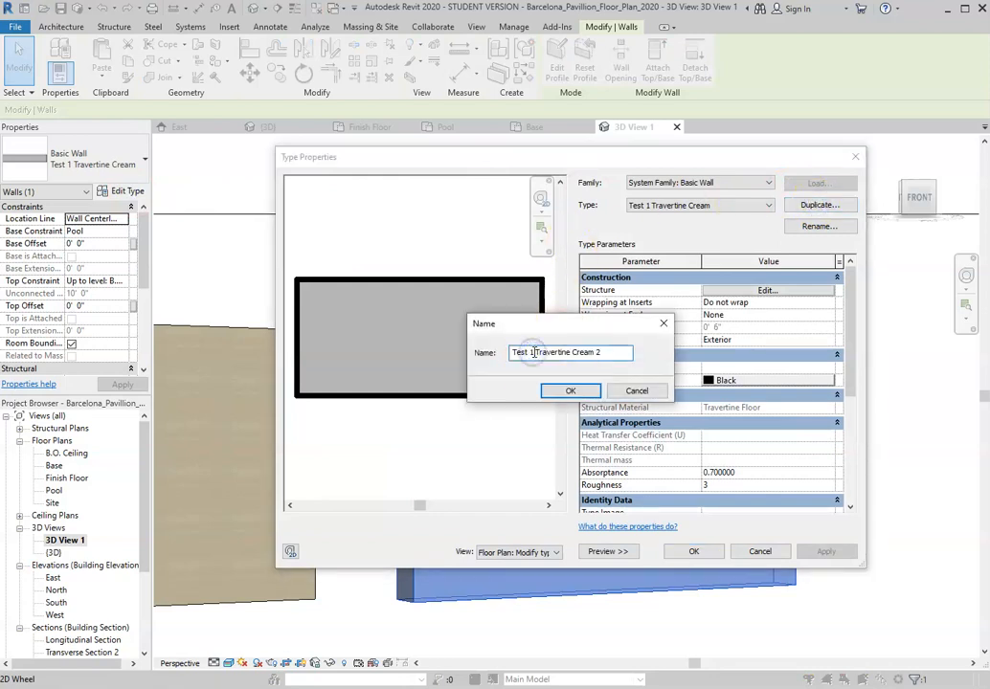
type("2")
left_click_drag(626, 351, 576, 352)
key("BackSpace")
left_click(570, 391)
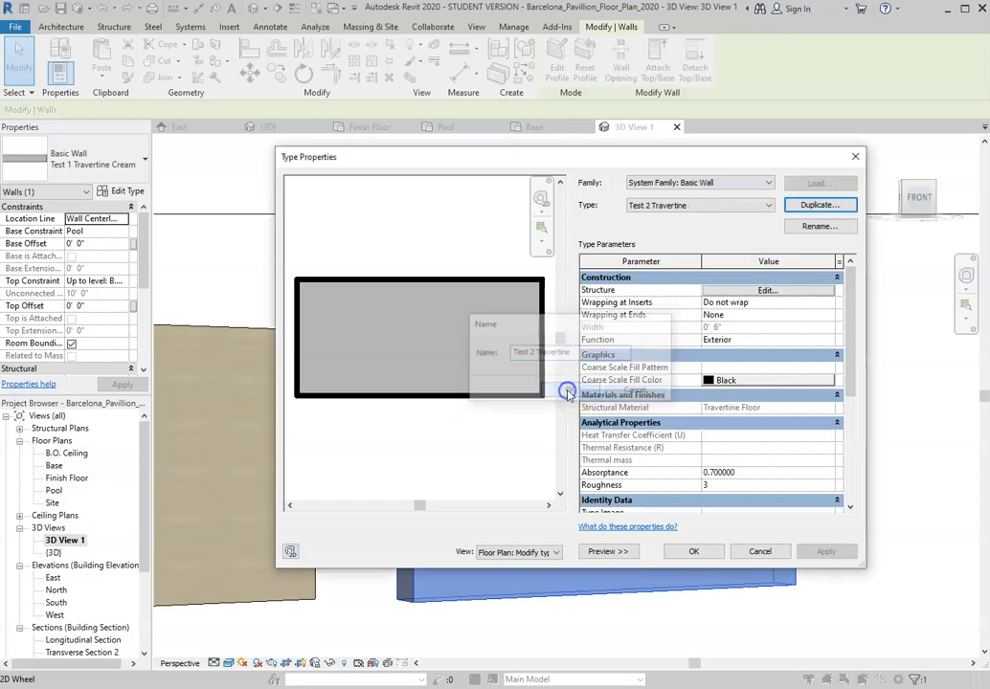
Open the material of the Test 2 Travertine type's structure layer and create a new material for it.
left_click(766, 291)
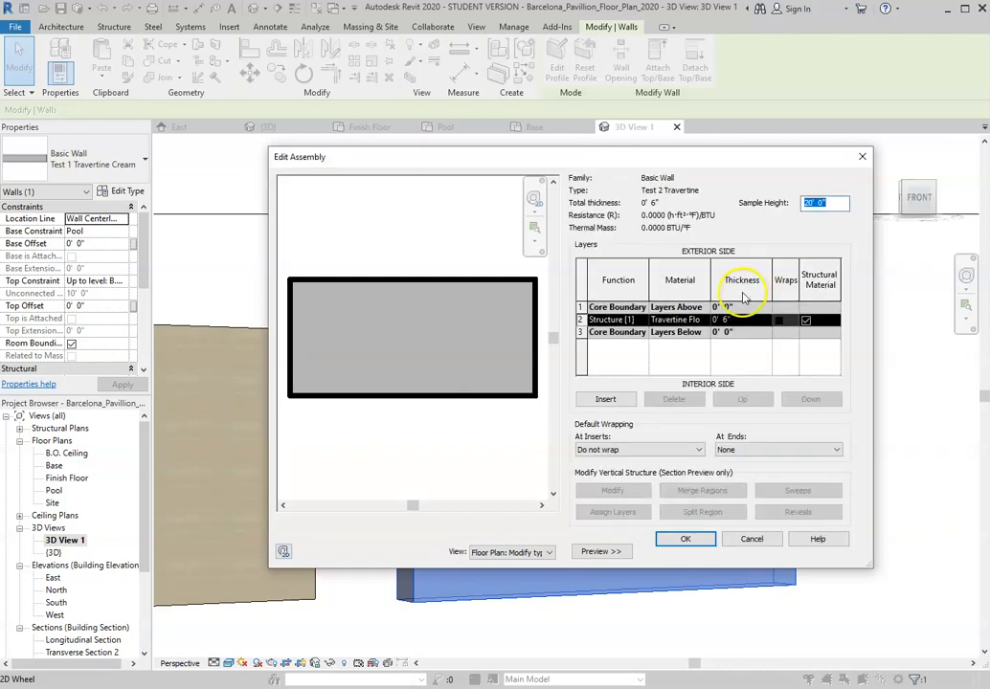
left_click(678, 319)
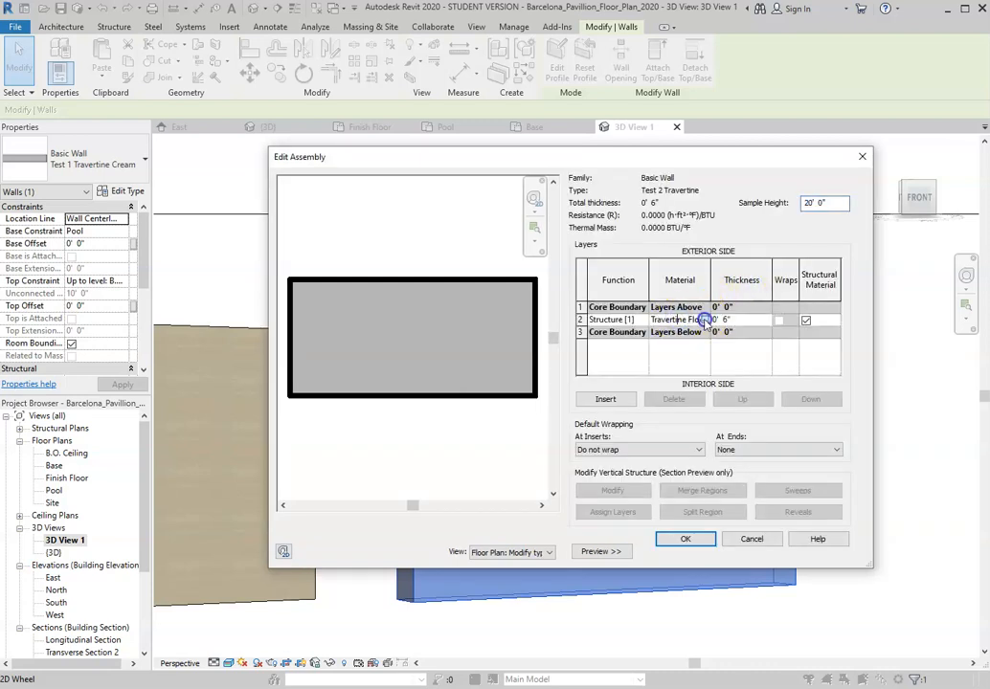
left_click(706, 321)
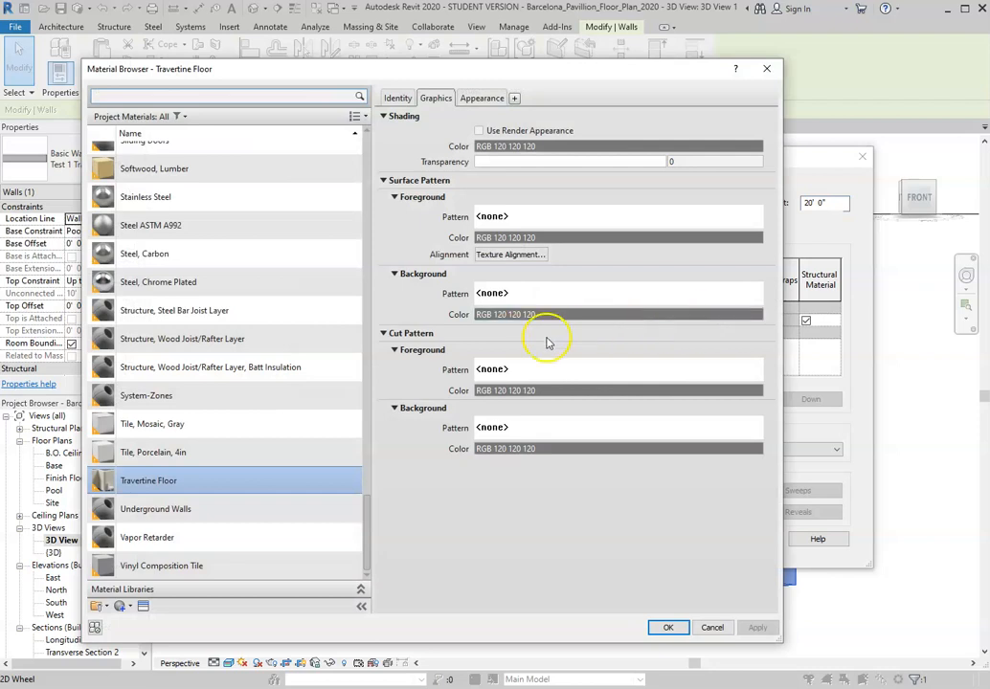
left_click(133, 607)
left_click(139, 617)
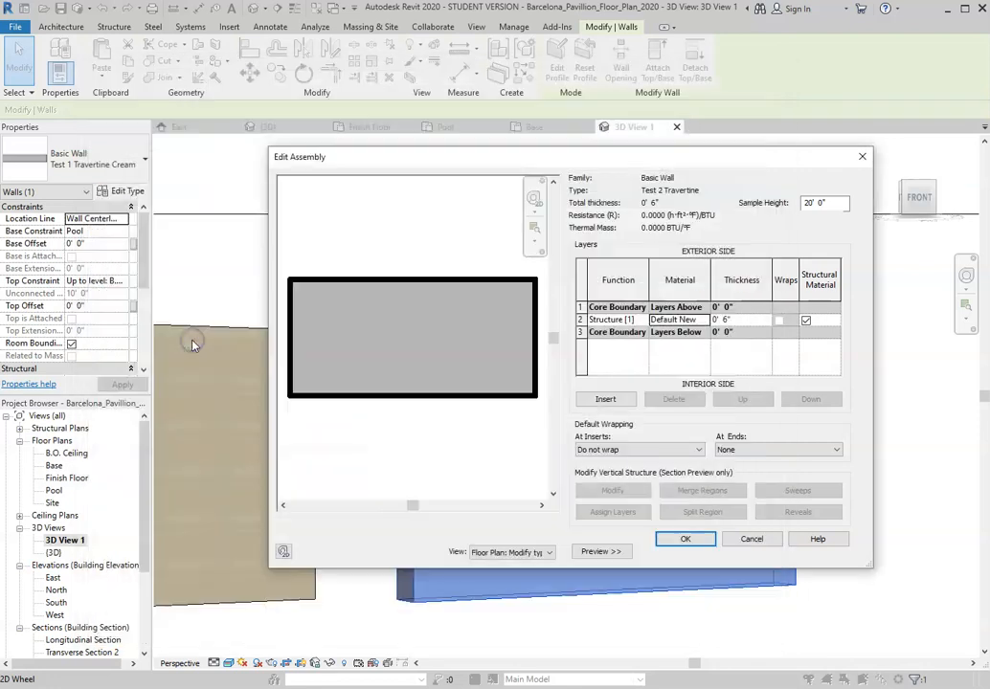
Rename the new material as Floor Travertine 2 and use it for the structure layer.
left_click(691, 322)
left_click(706, 322)
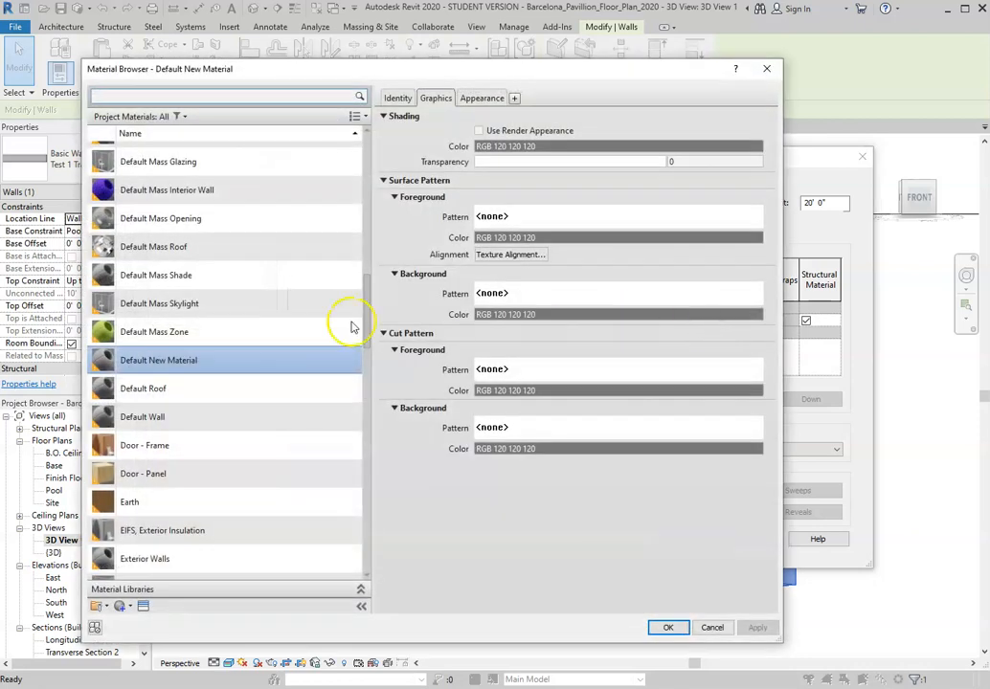
right_click(190, 360)
left_click(210, 400)
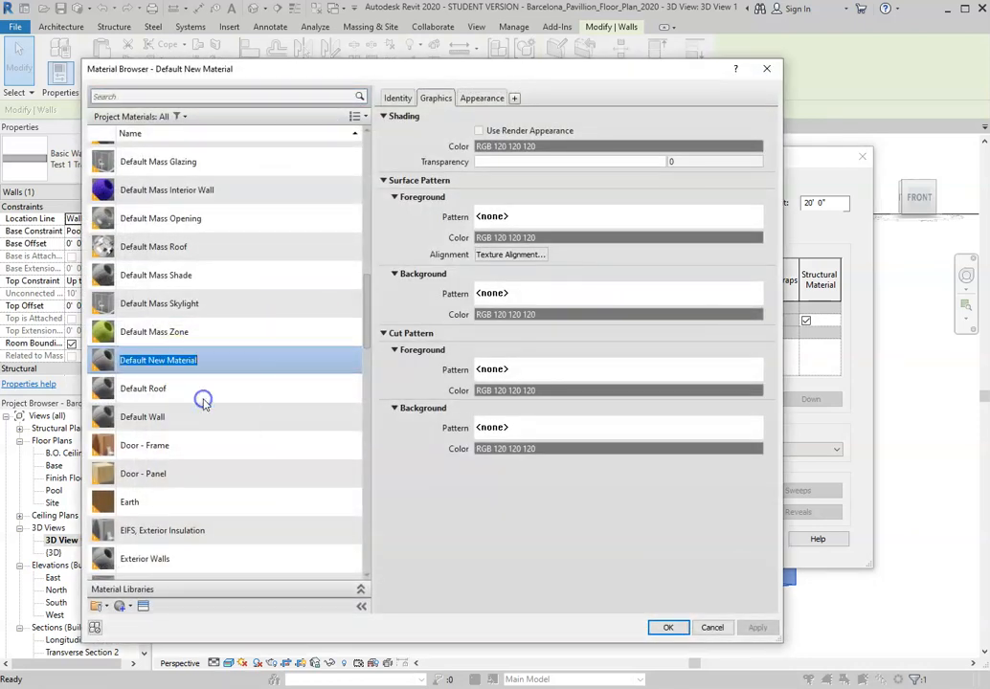
type("Floor Travertine 2")
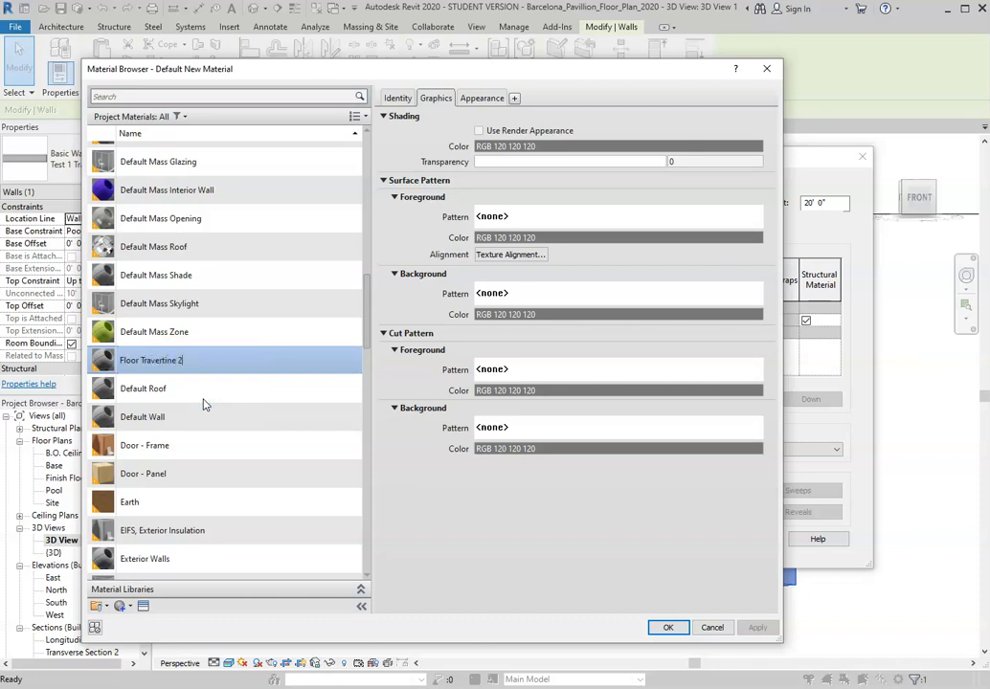
left_click(682, 628)
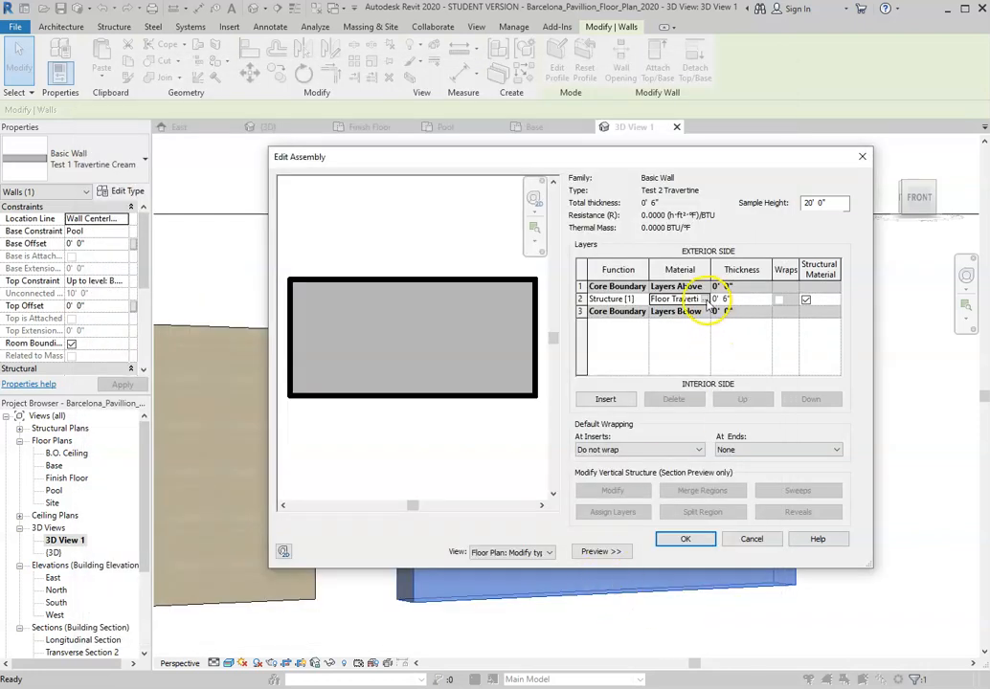
Check the structure layer's full material name, discard the assembly edits, and apply the Test 2 Travertine type to the copied wall.
left_click(705, 301)
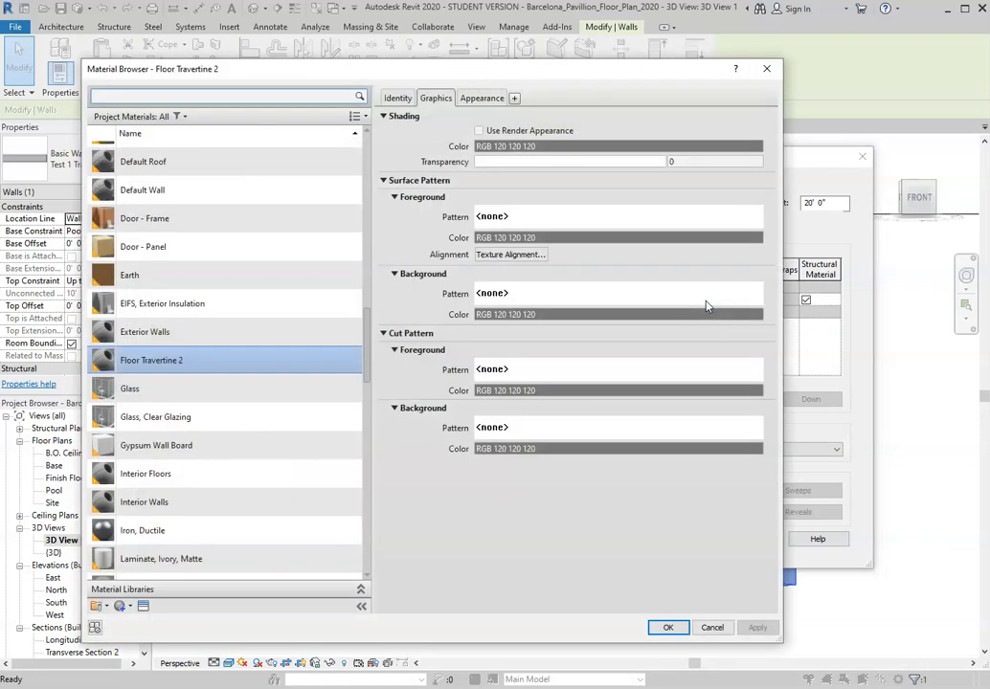
left_click(667, 627)
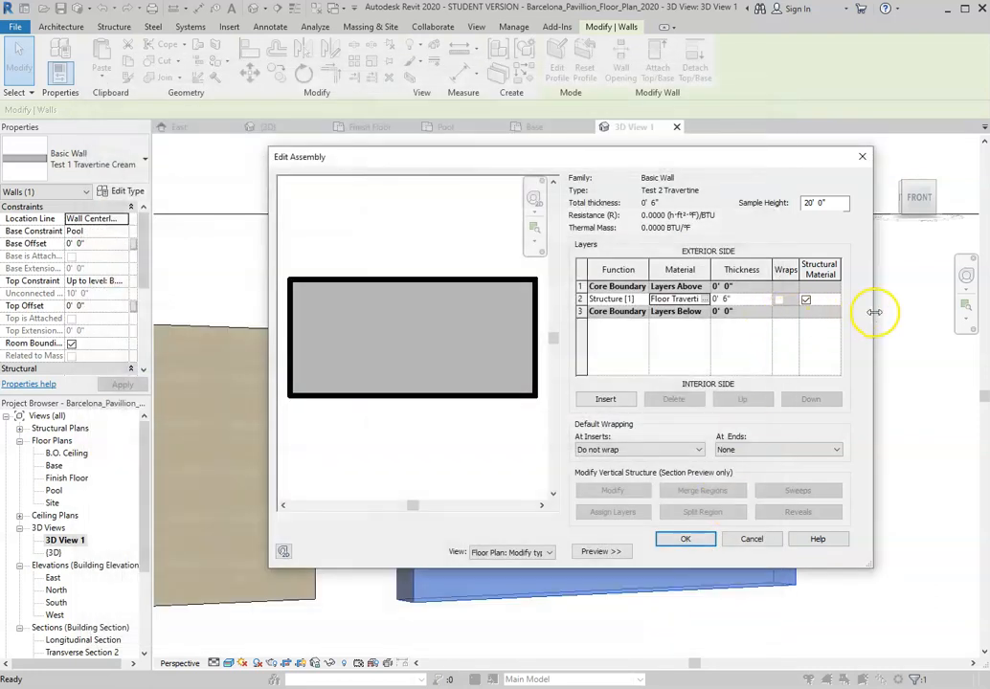
left_click_drag(875, 312, 955, 307)
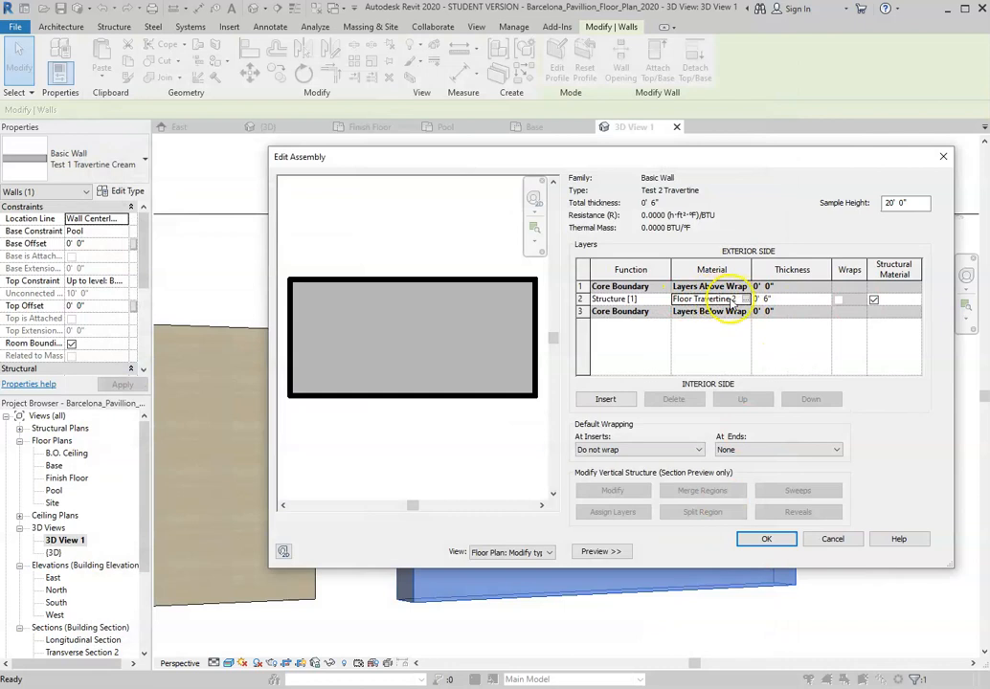
left_click(829, 539)
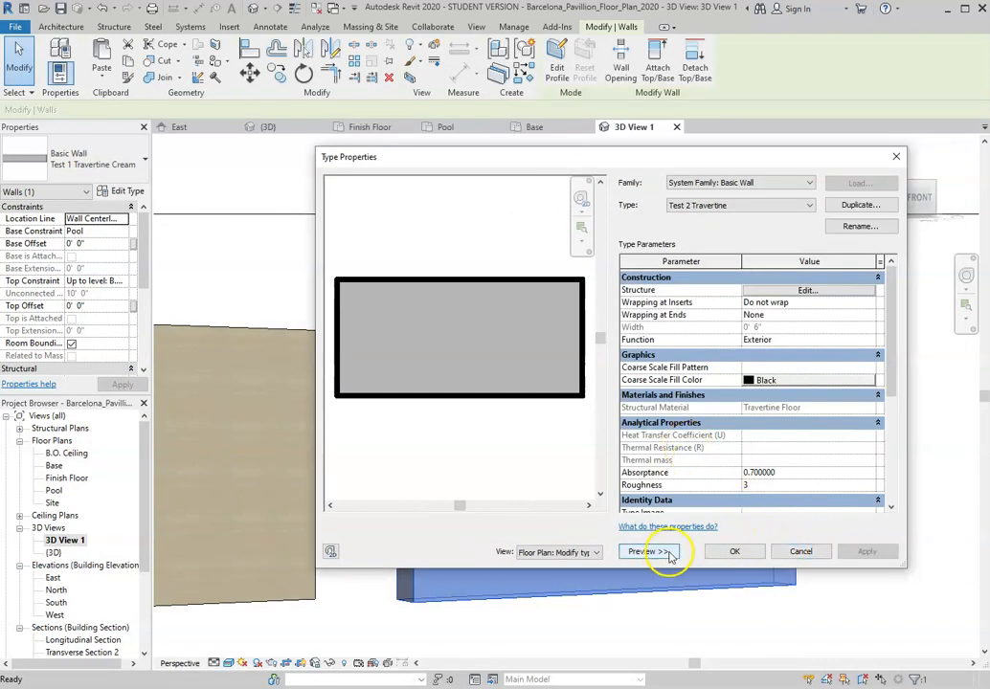
left_click(735, 552)
Compare the wall types of the original and copied travertine walls, and check the structure layer material of Test 1 Travertine Cream.
left_click(294, 314)
left_click(292, 337)
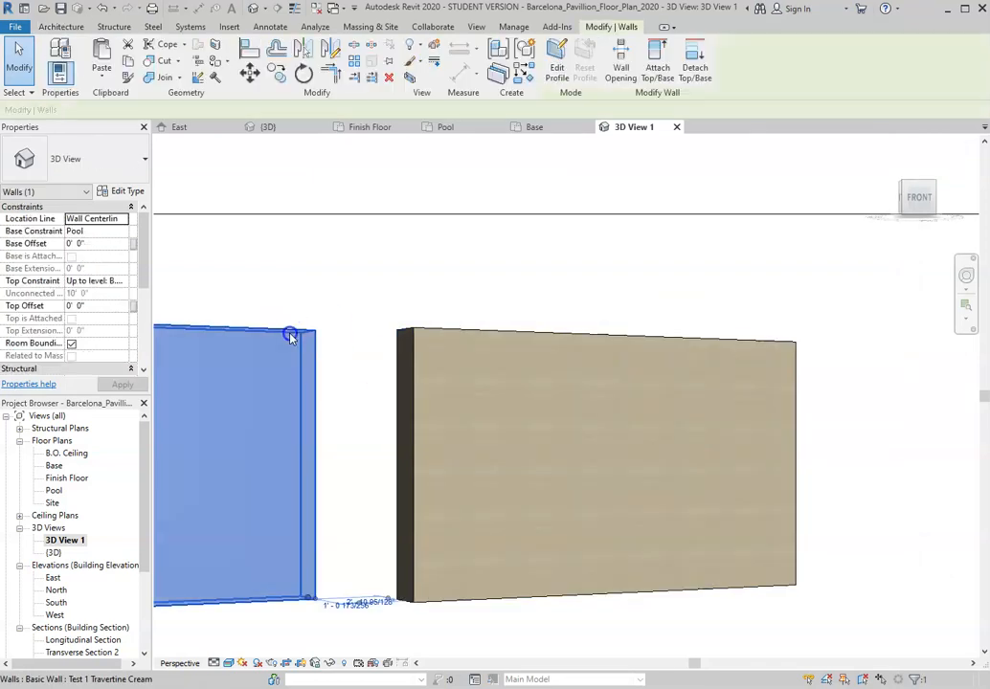
left_click(441, 332)
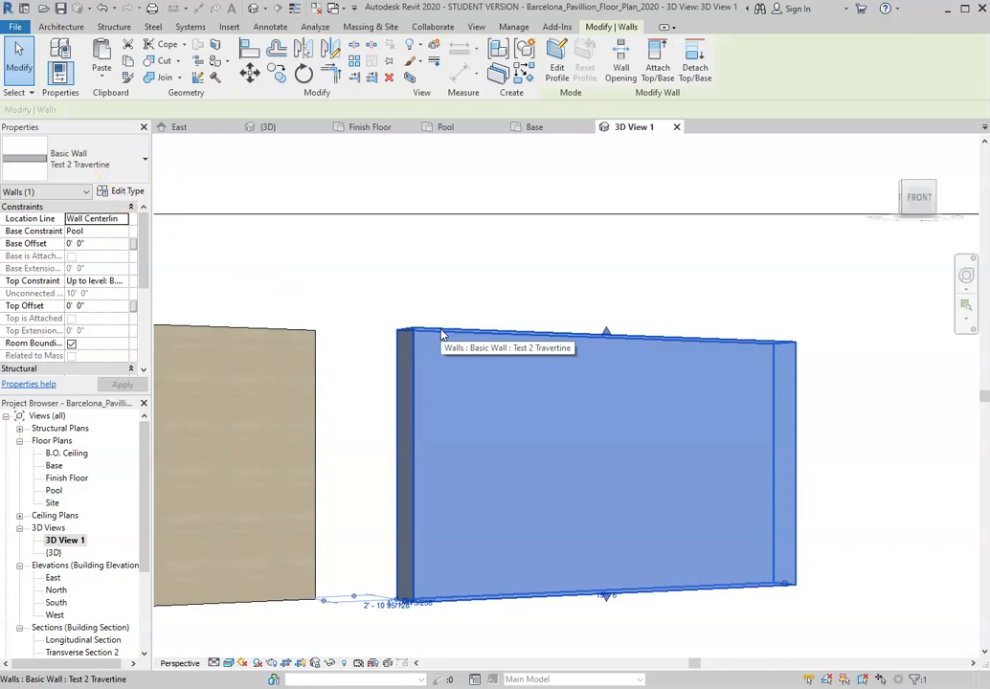
left_click(400, 278)
left_click(298, 331)
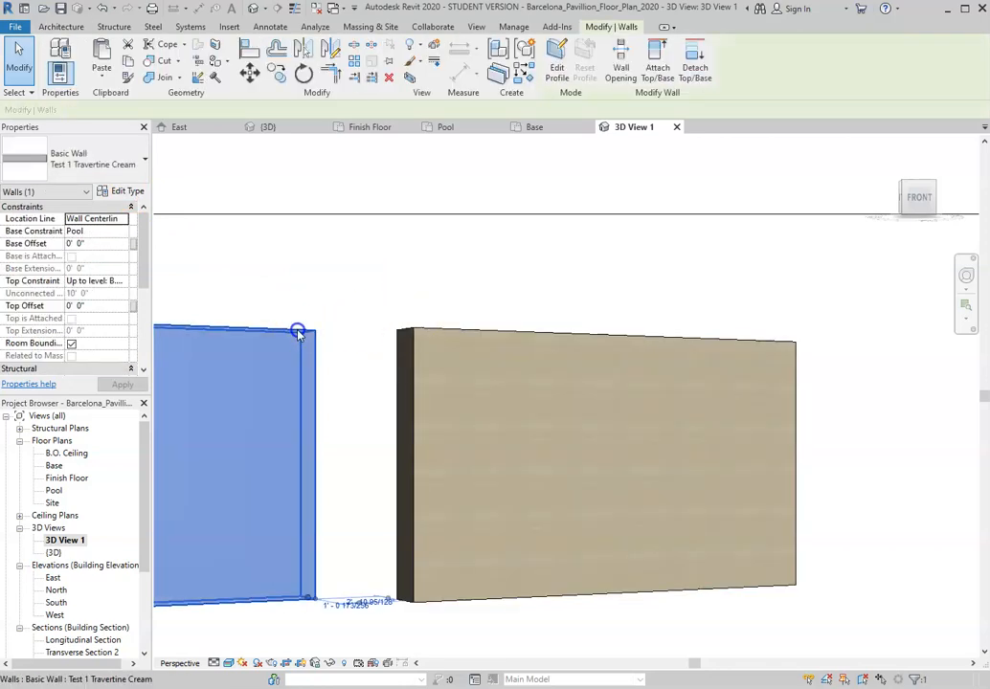
left_click(130, 191)
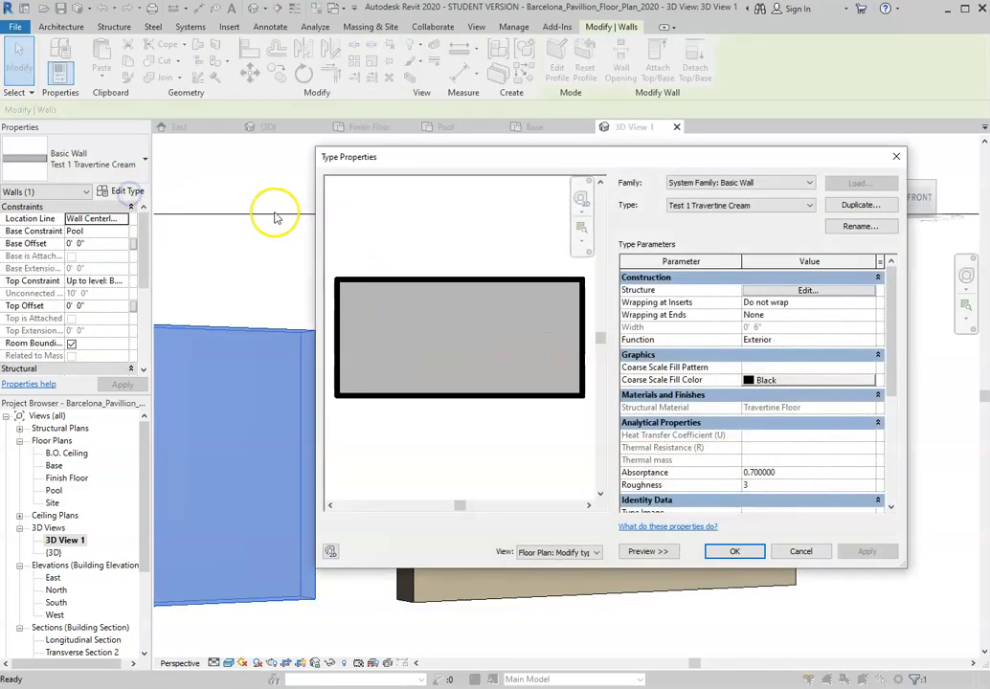
left_click(807, 290)
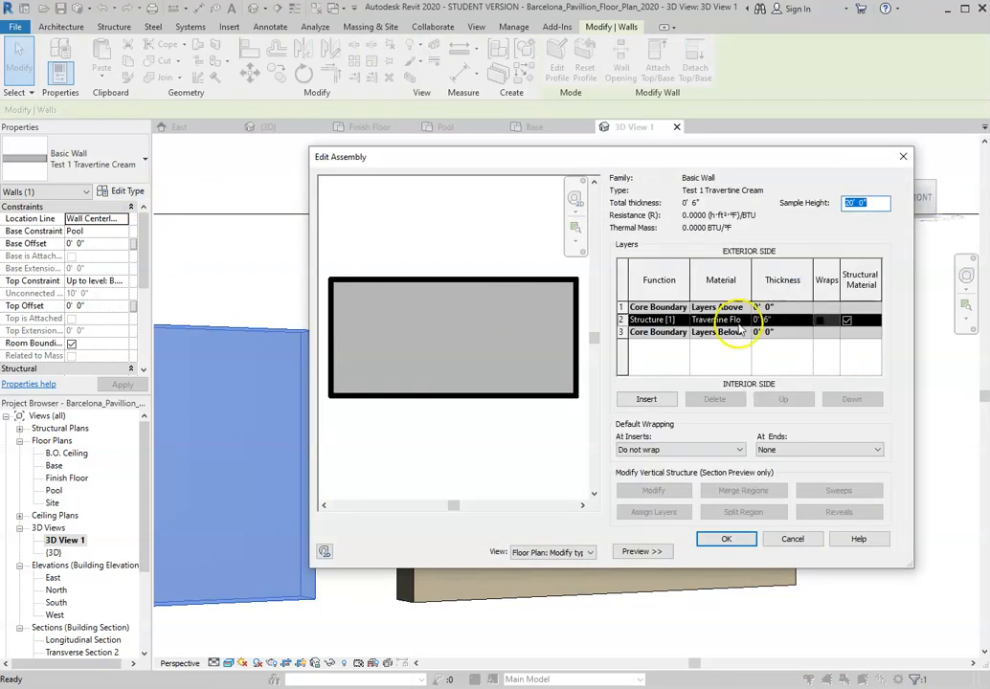
left_click_drag(752, 280, 792, 280)
left_click(725, 539)
left_click(737, 550)
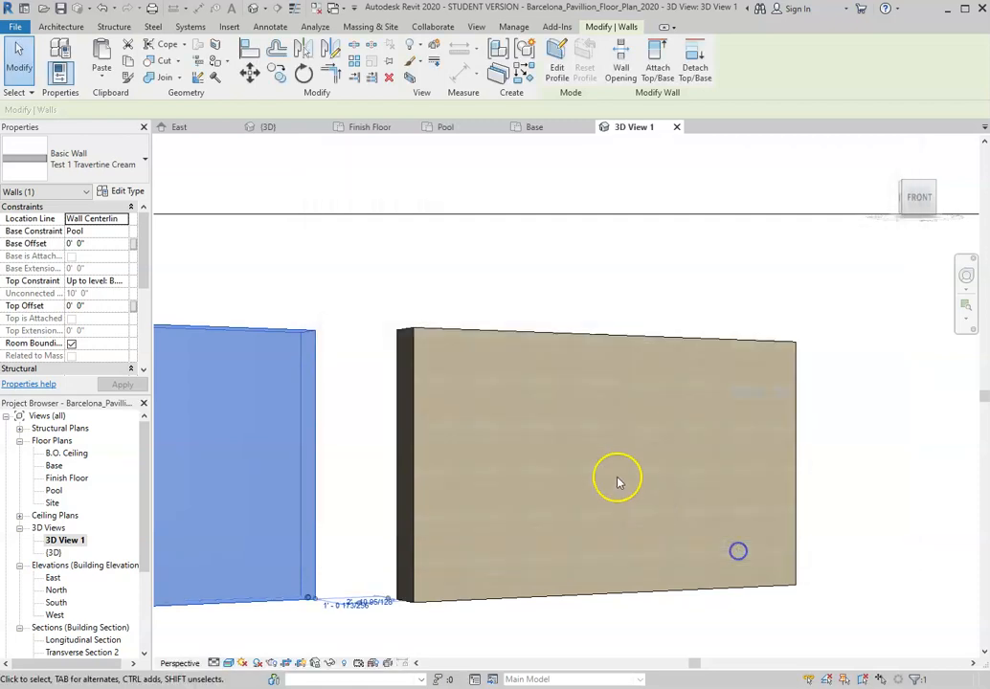
Open the structure layer material of the copied Test 2 Travertine wall and select Floor Travertine 2 from the project materials.
left_click(562, 334)
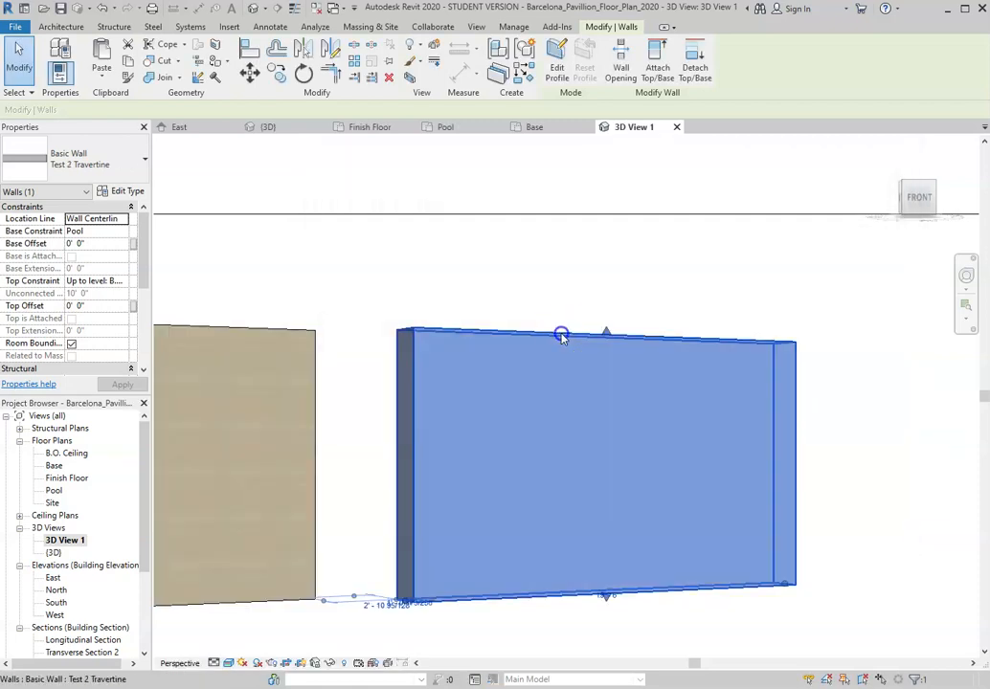
left_click(127, 192)
left_click(809, 292)
left_click(733, 320)
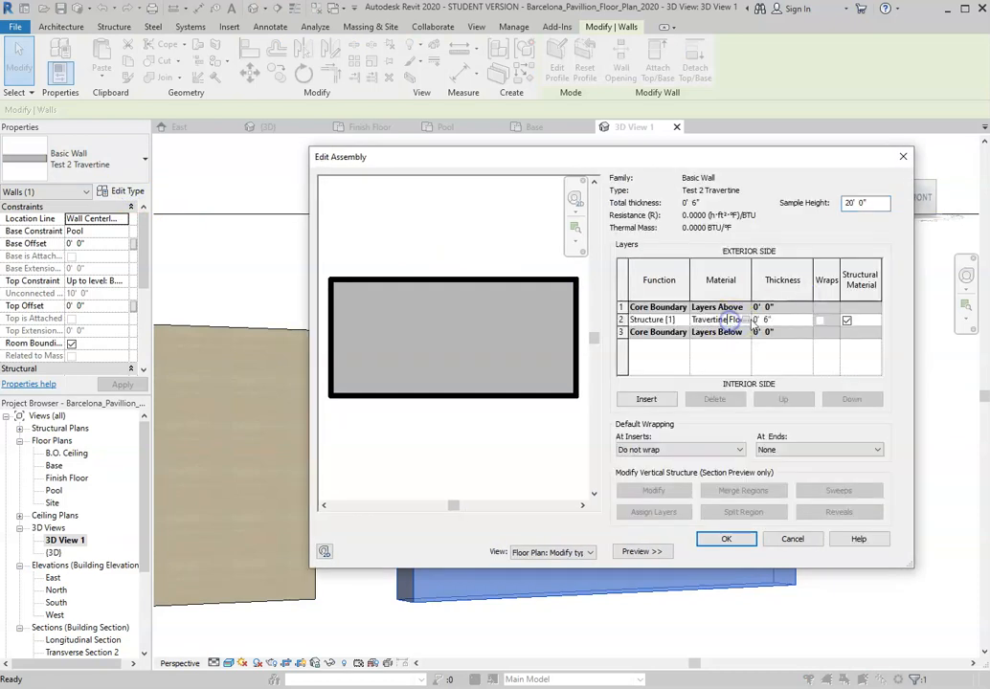
left_click_drag(752, 284, 784, 274)
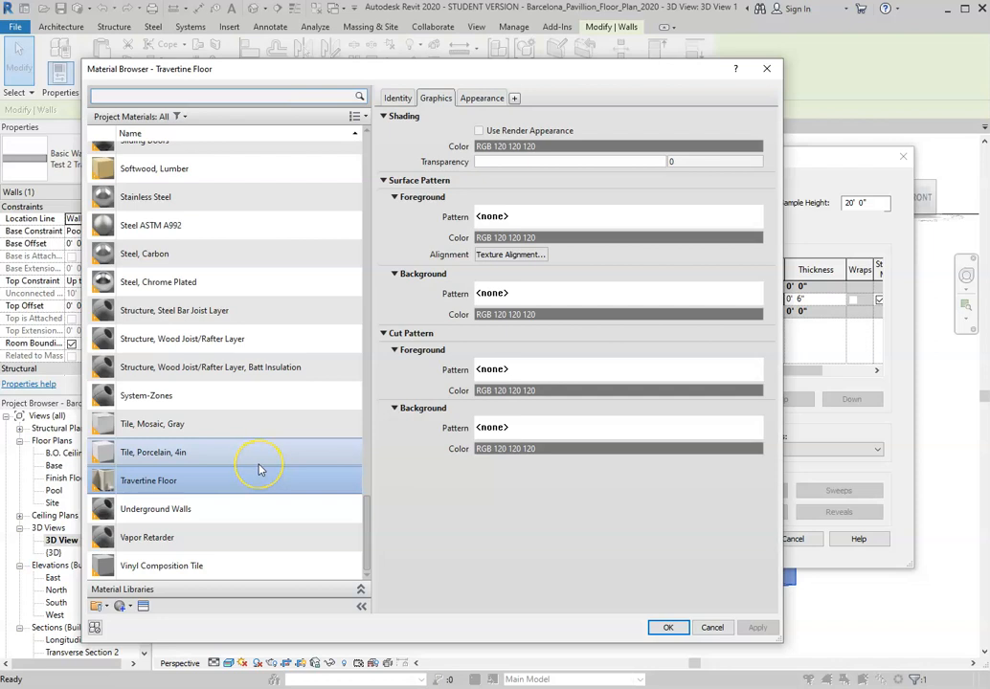
scroll(259, 469, "up", 8)
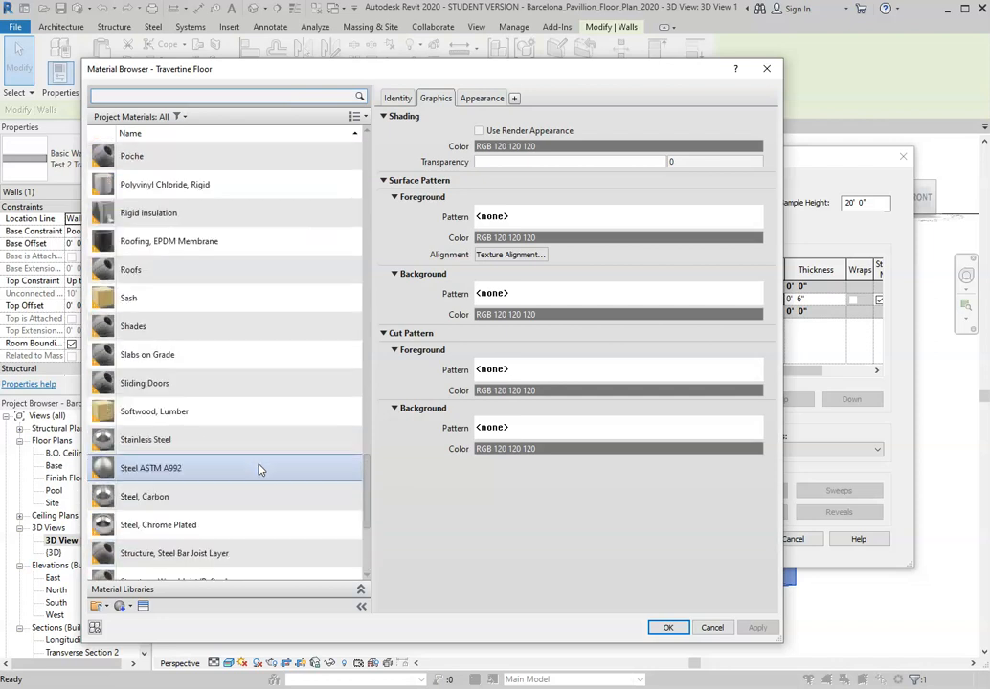
scroll(259, 470, "up", 2)
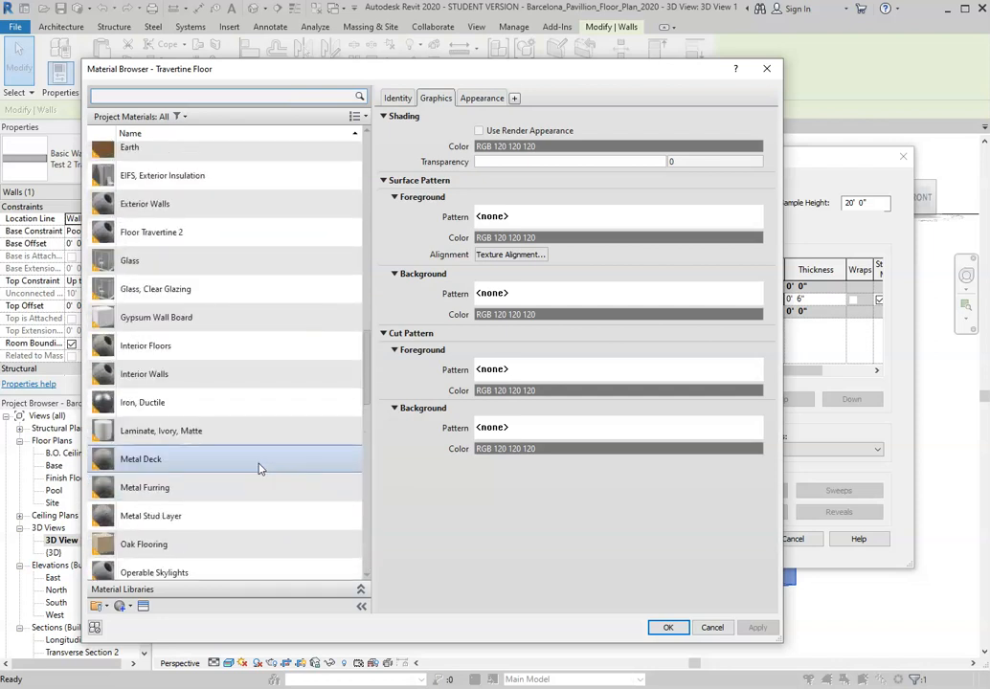
left_click(206, 234)
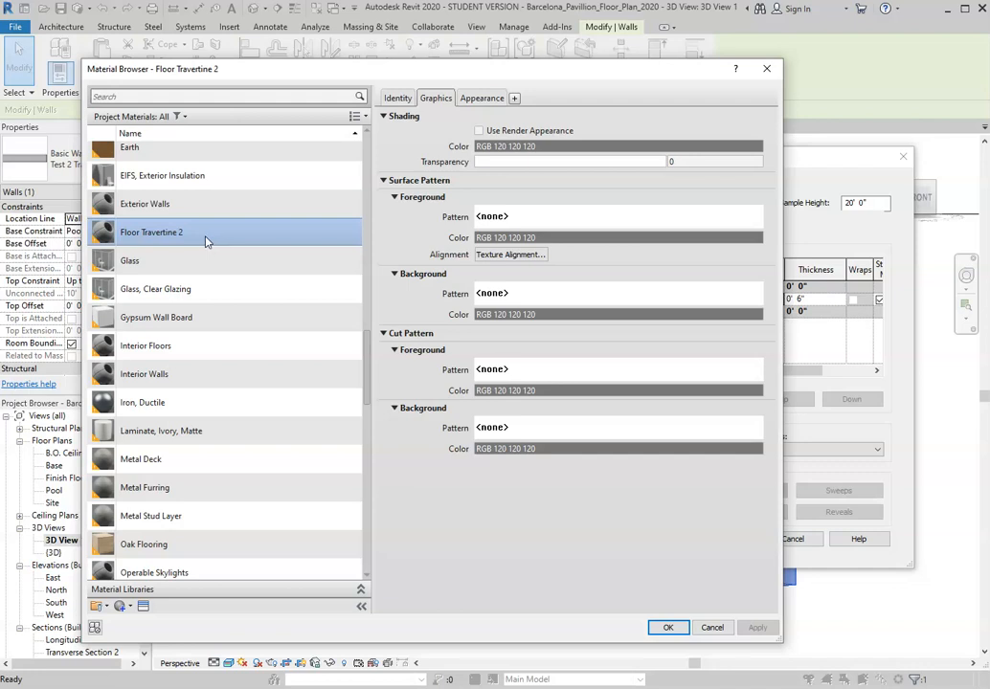
left_click(246, 240)
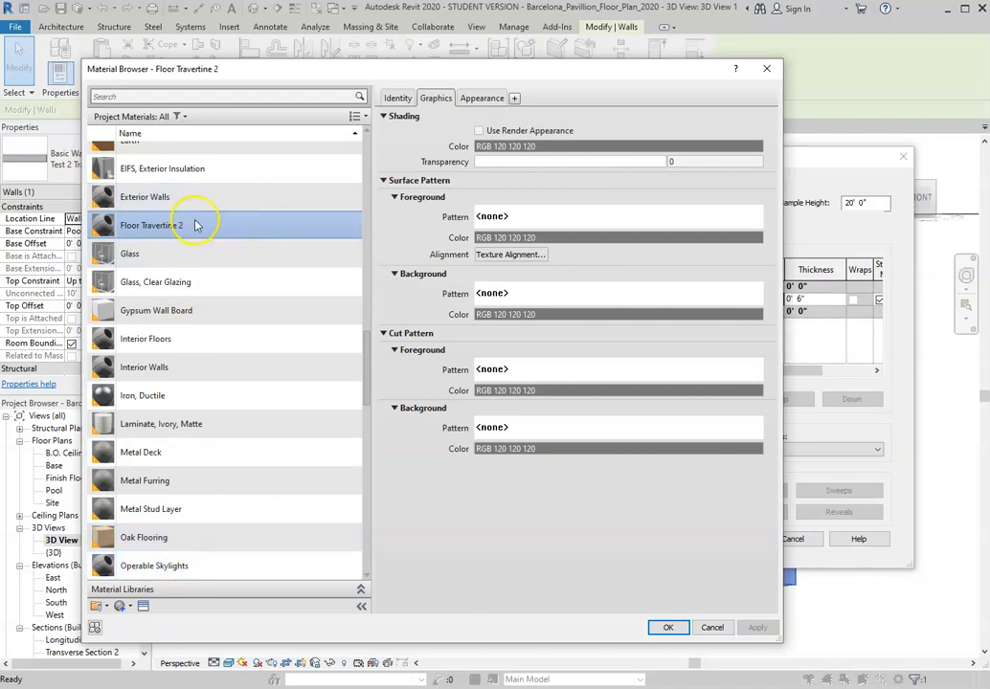
Open the asset library and browse the Masonry: Stone and Stone: Marble appearance assets within Autodesk Physical Assets.
left_click(143, 607)
left_click_drag(723, 301, 708, 6)
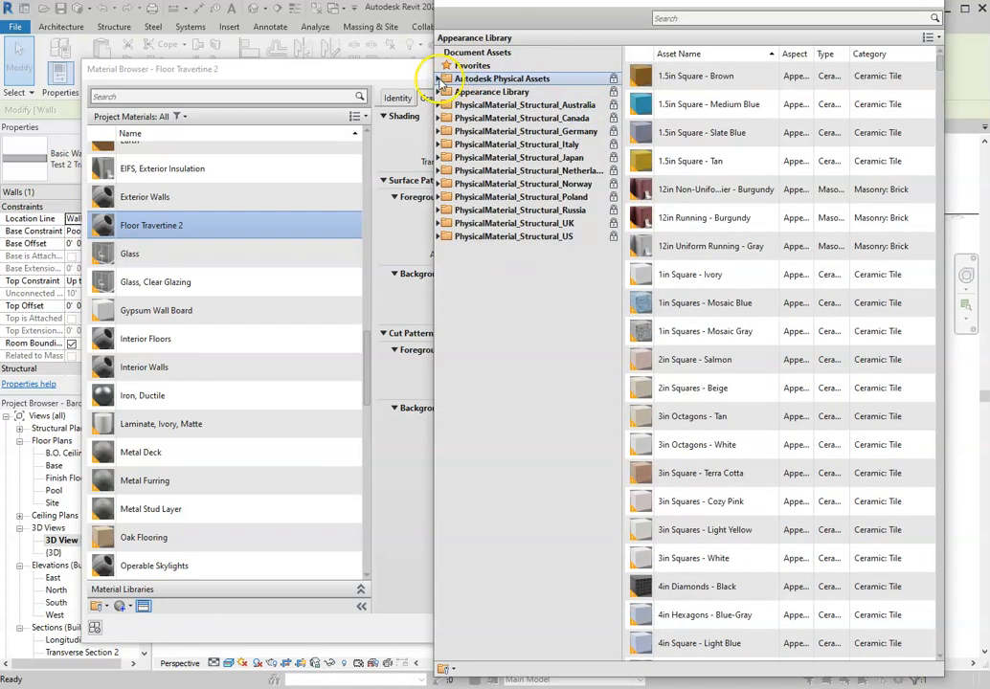
left_click(439, 80)
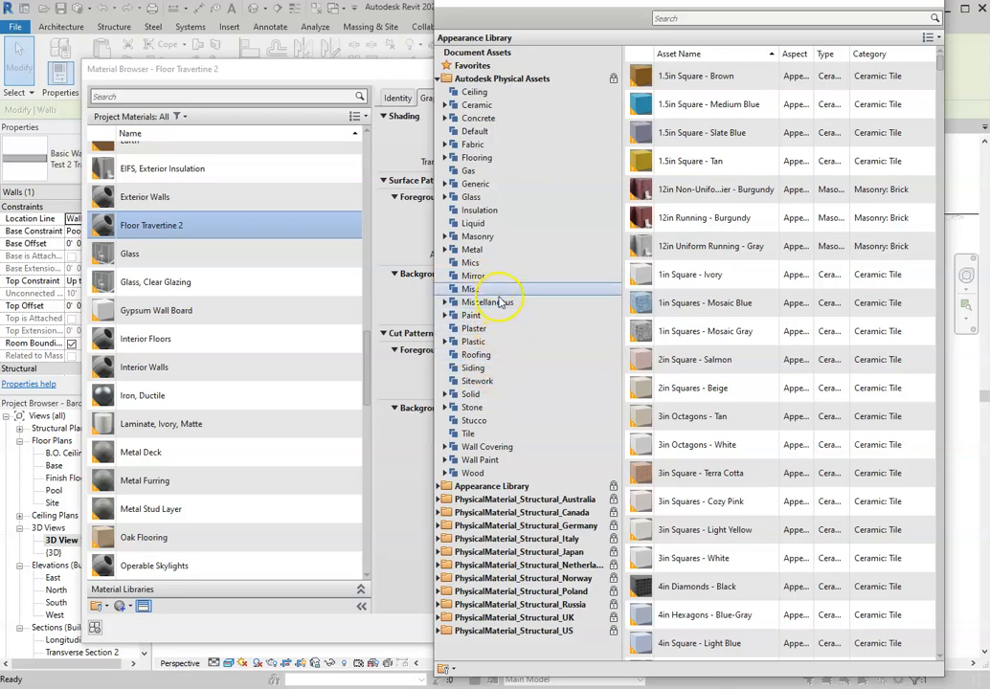
left_click(445, 237)
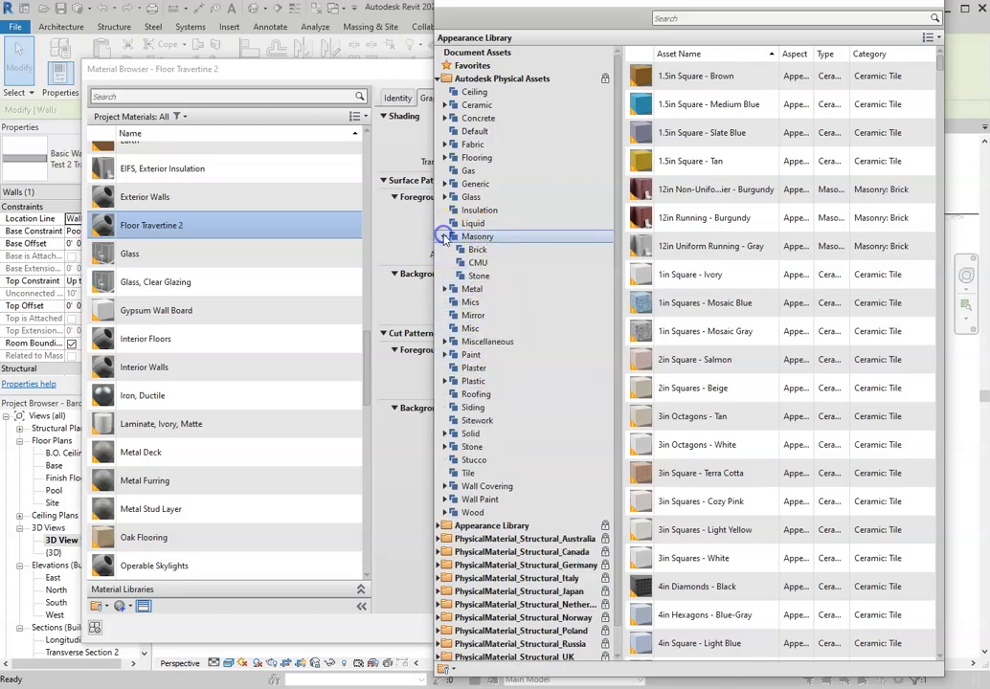
left_click(476, 276)
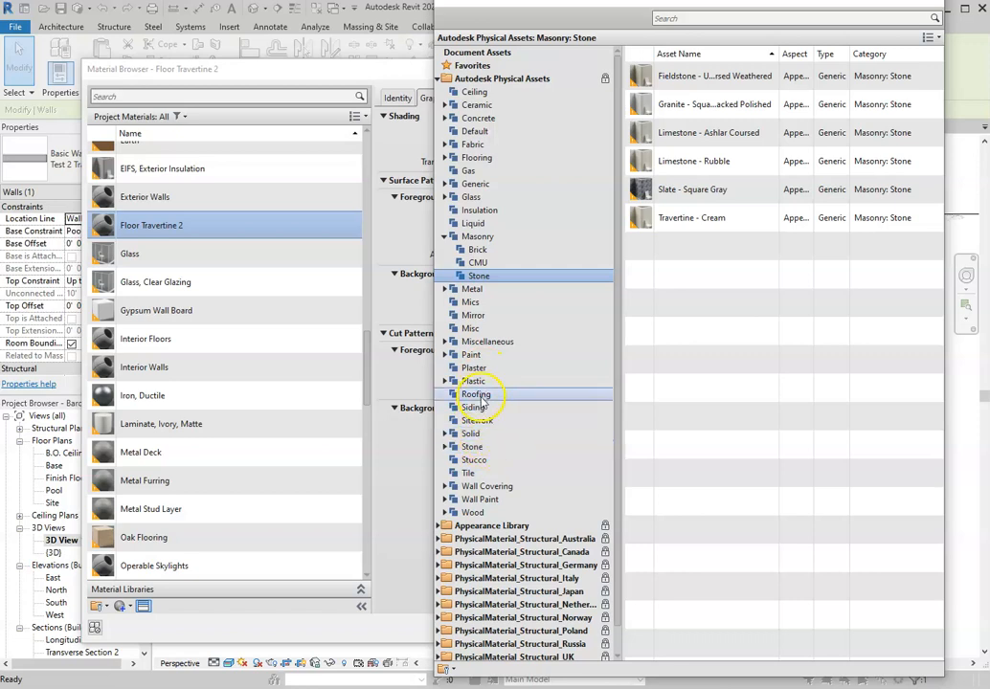
left_click(444, 446)
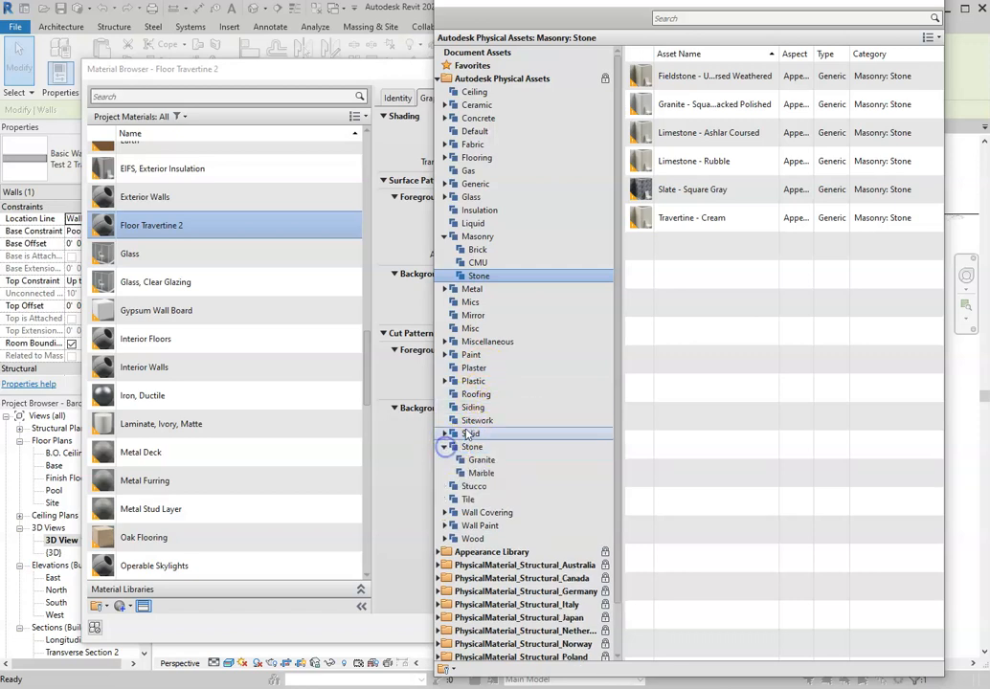
scroll(468, 433, "down", 2)
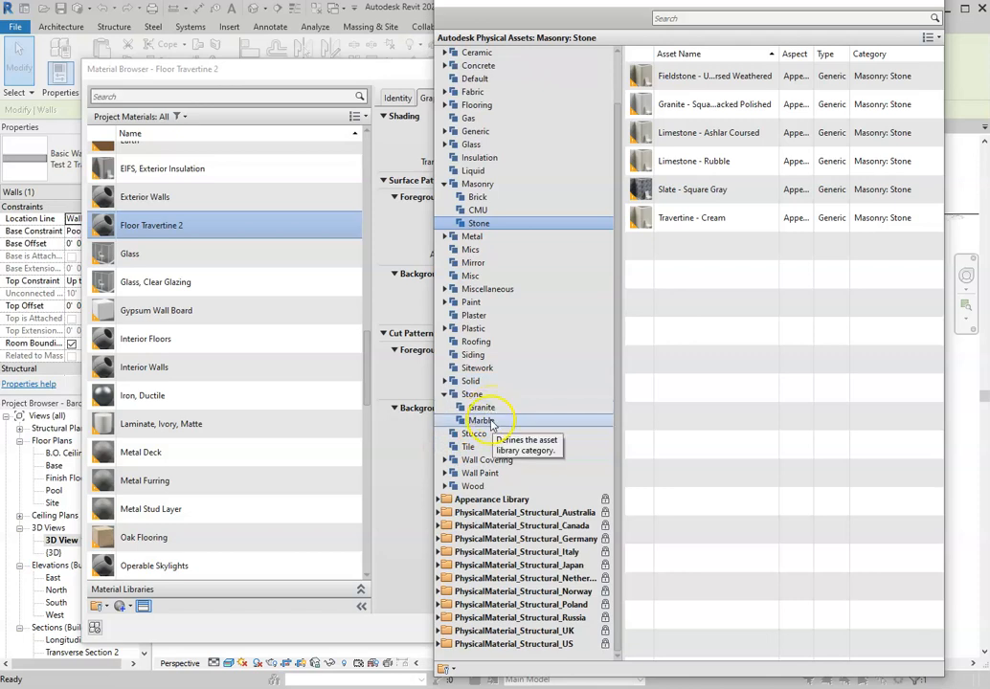
left_click(488, 422)
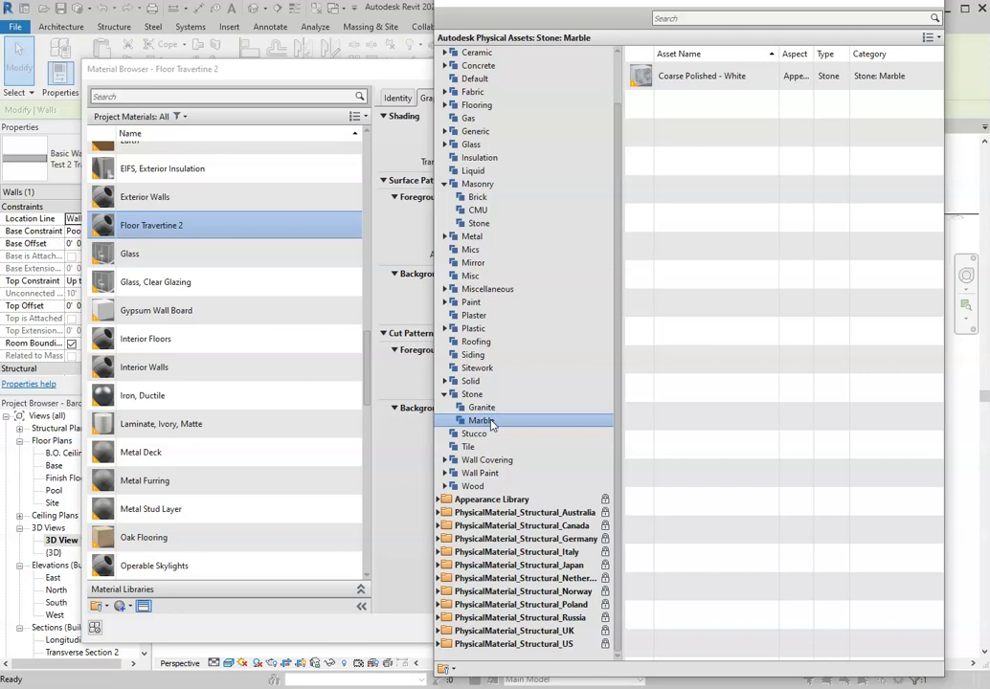
left_click(733, 78)
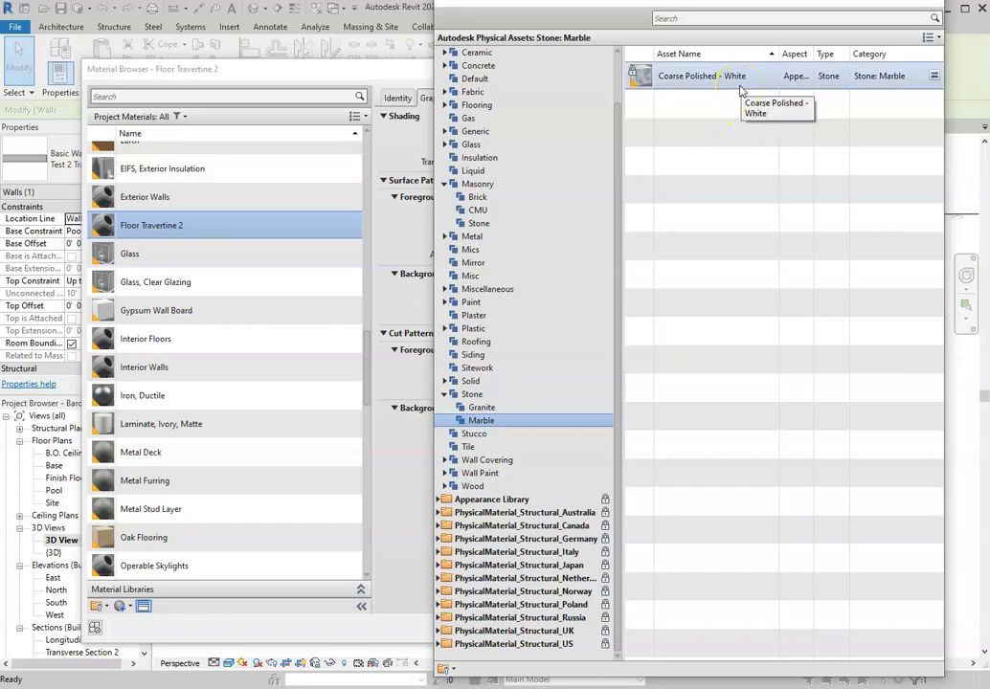
scroll(517, 292, "up", 2)
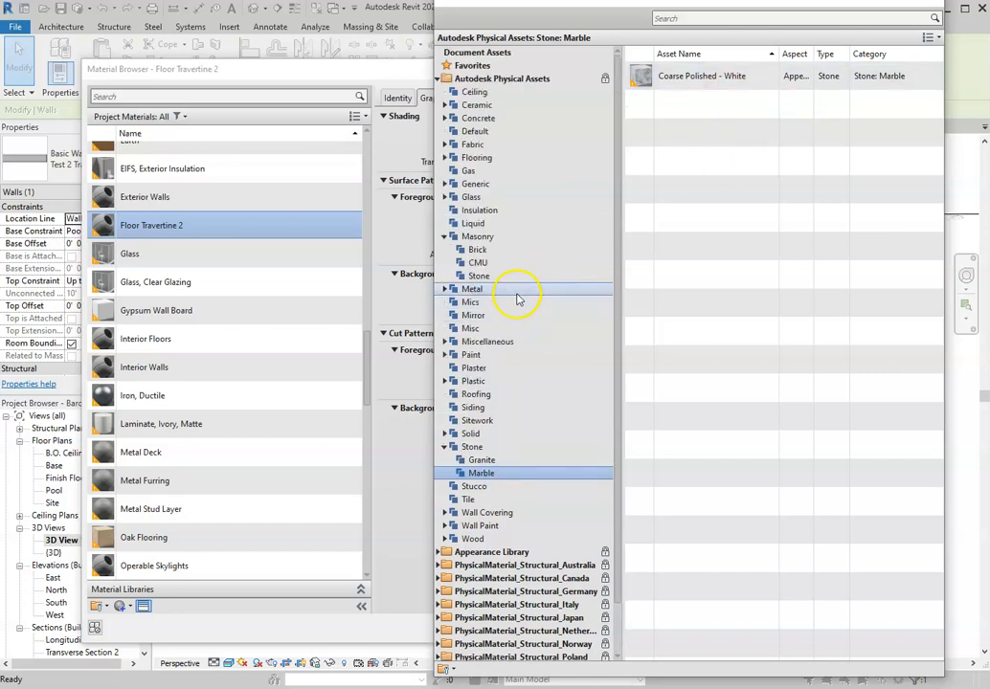
left_click(438, 80)
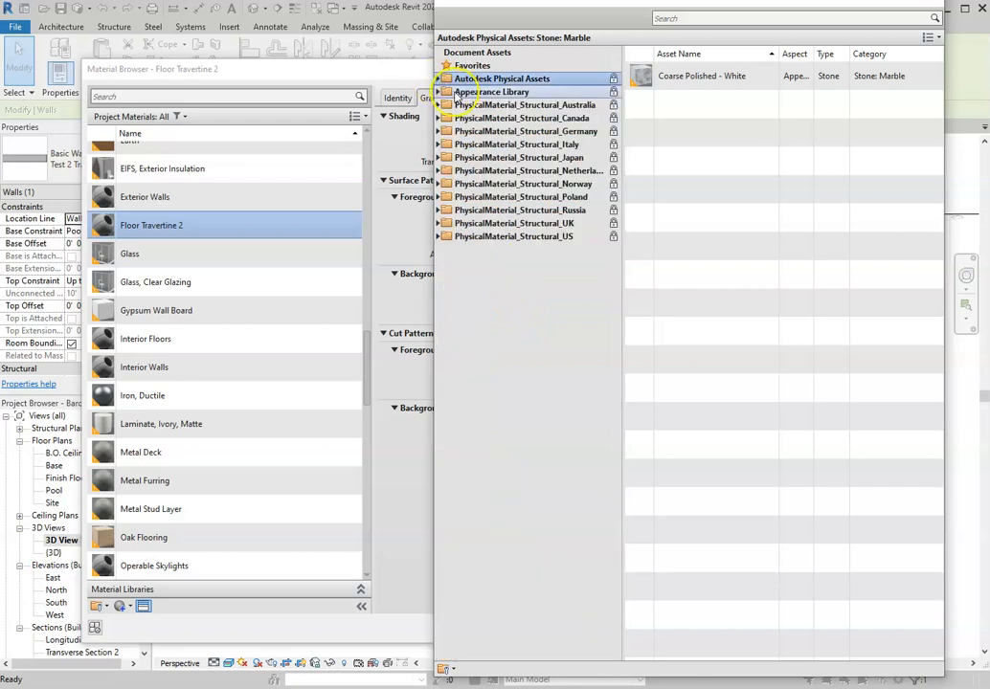
Replace the appearance of Floor Travertine 2 with the Travertine - Cream asset from the Appearance Library's Masonry: Stone category.
left_click(438, 92)
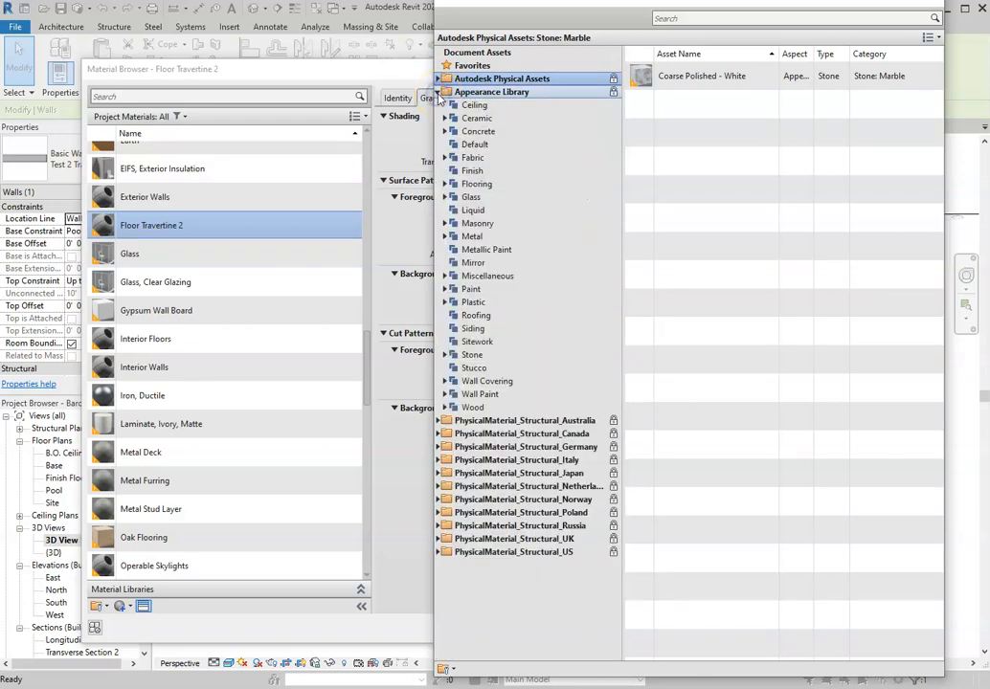
left_click(444, 224)
left_click(452, 262)
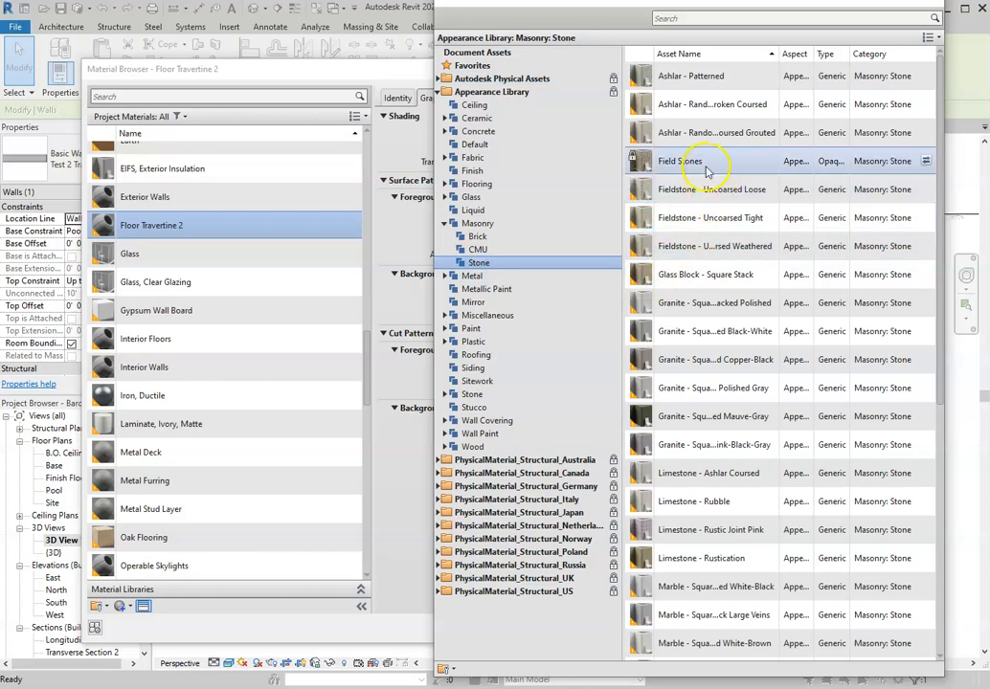
scroll(699, 261, "down", 3)
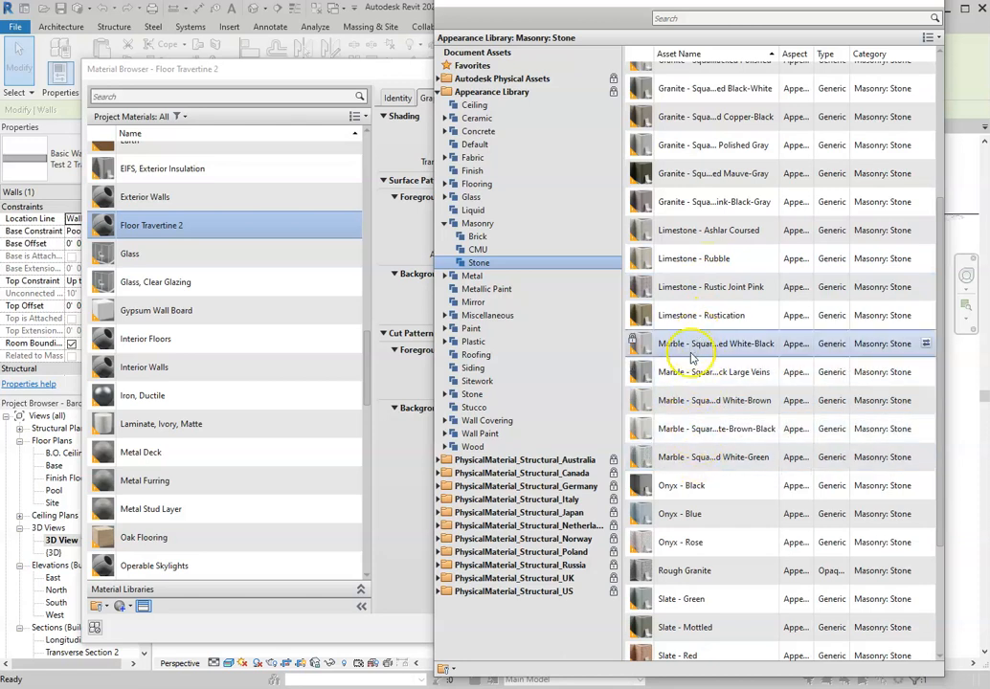
scroll(696, 437, "down", 2)
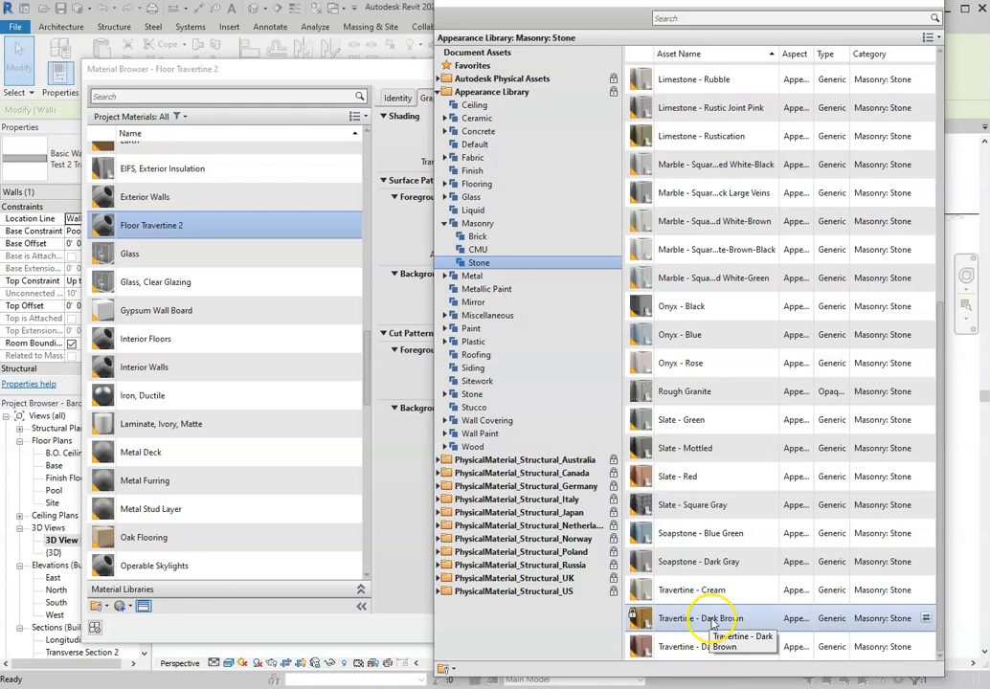
left_click(926, 590)
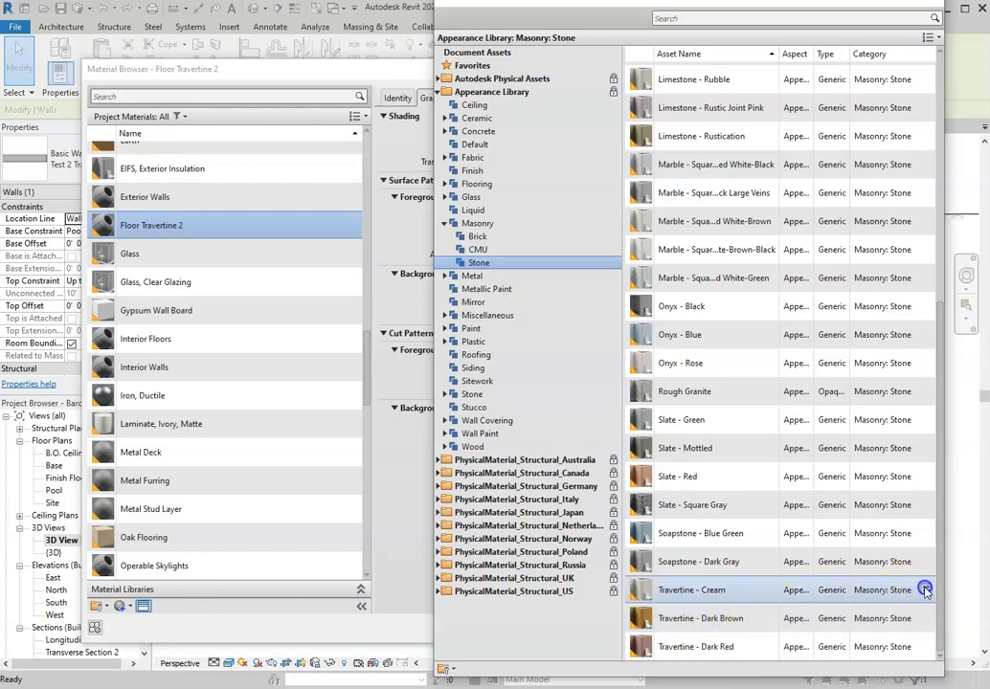
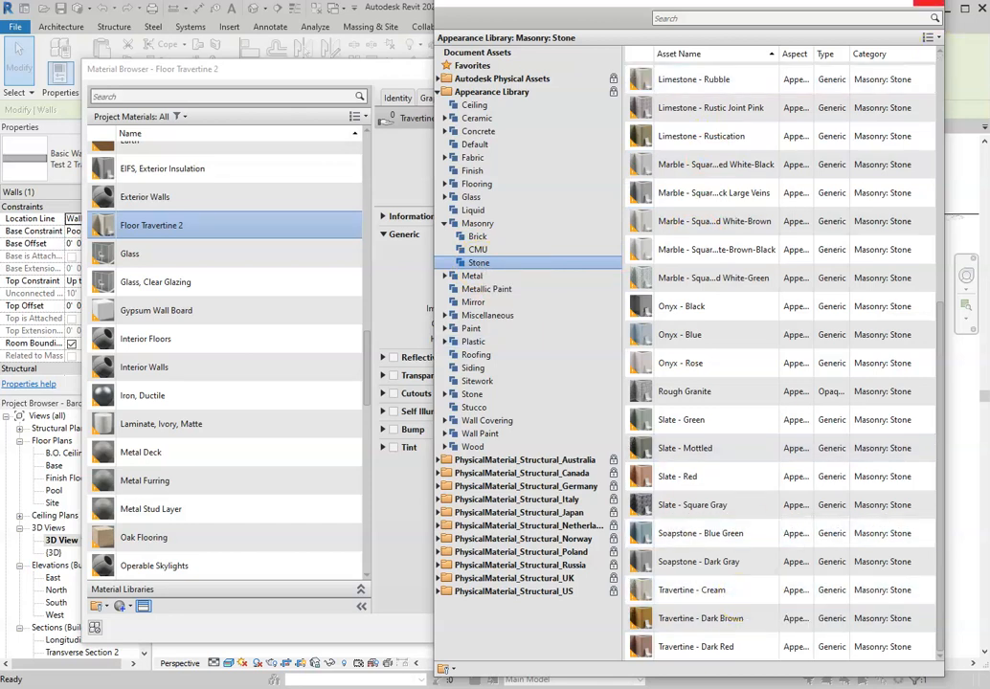
left_click(929, 7)
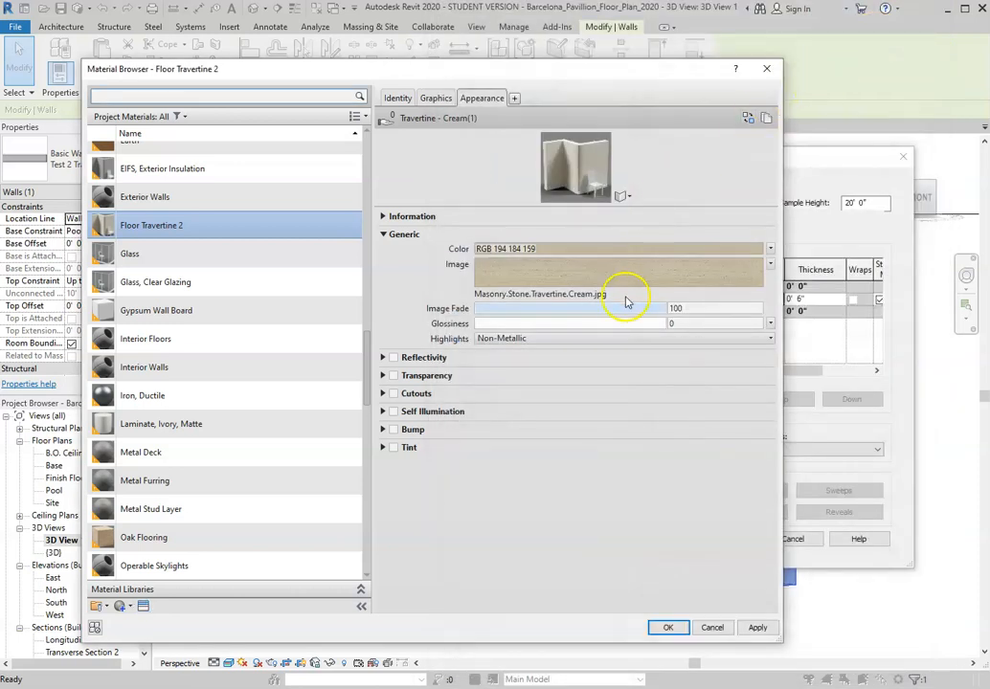
Apply the Floor Travertine 2 material change and accept the wall's structure and type edits.
left_click(757, 628)
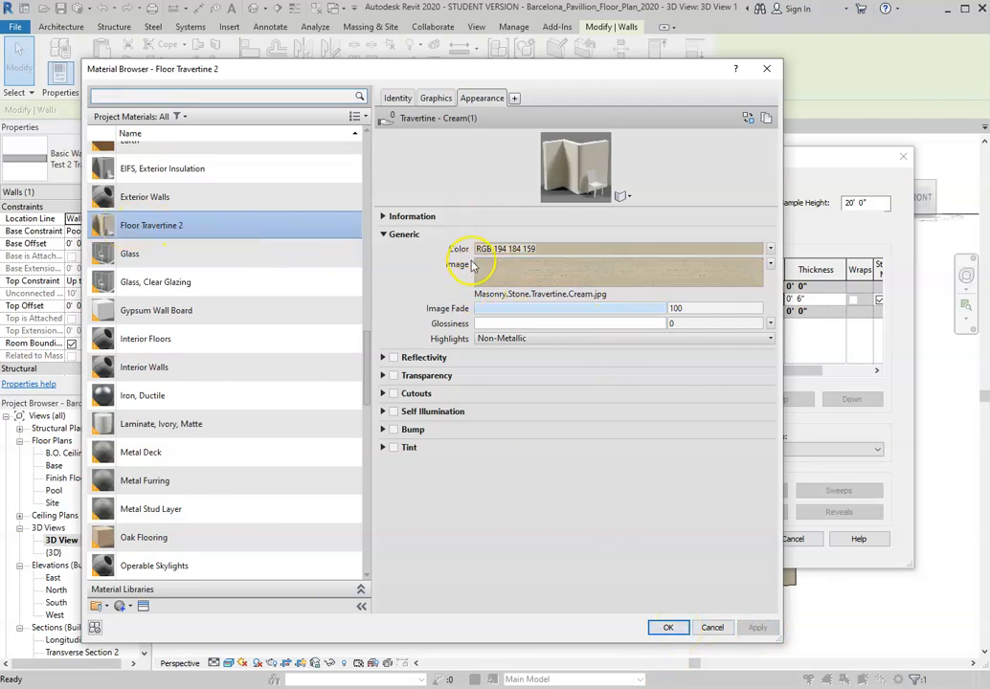
left_click(669, 628)
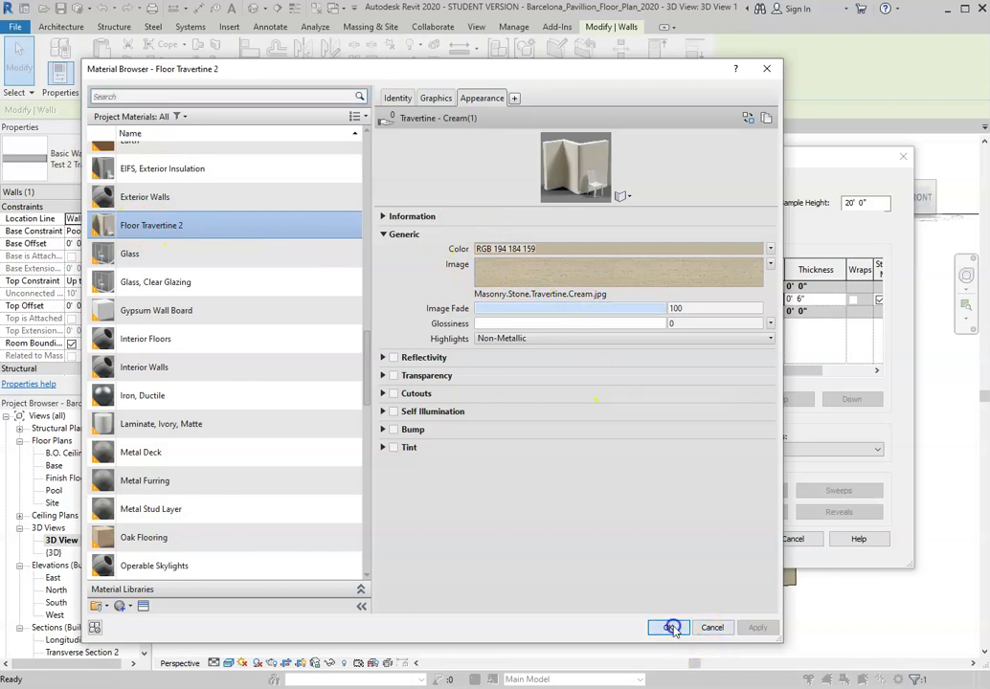
left_click(727, 539)
left_click(735, 551)
left_click(436, 280)
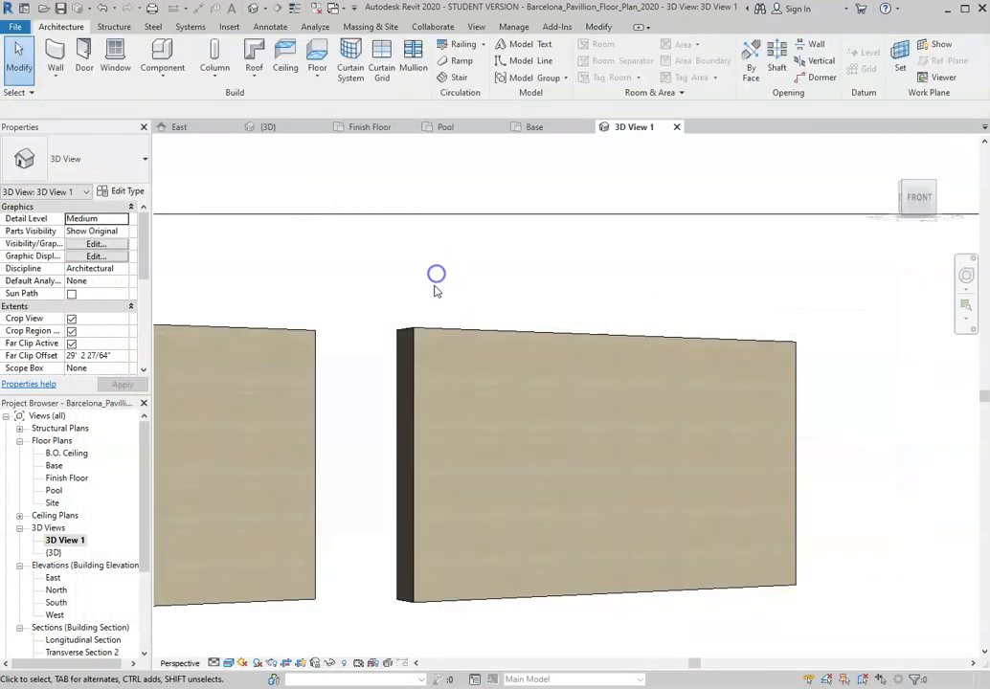
Compare the travertine surfaces of the two test walls up close and within the whole camera view.
scroll(289, 418, "up", 5)
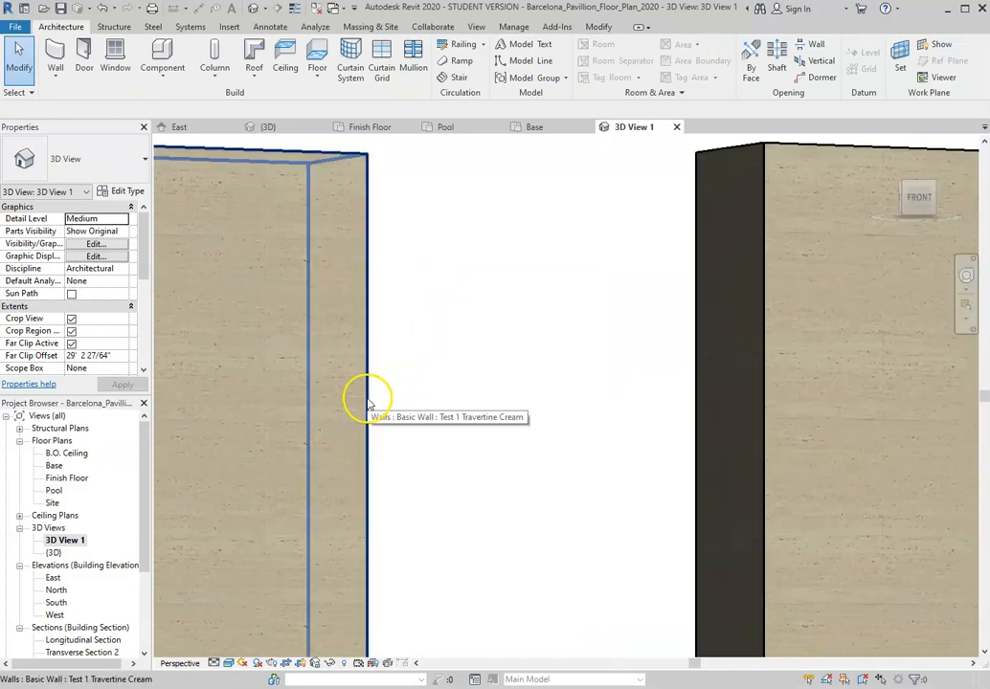
scroll(426, 385, "down", 6)
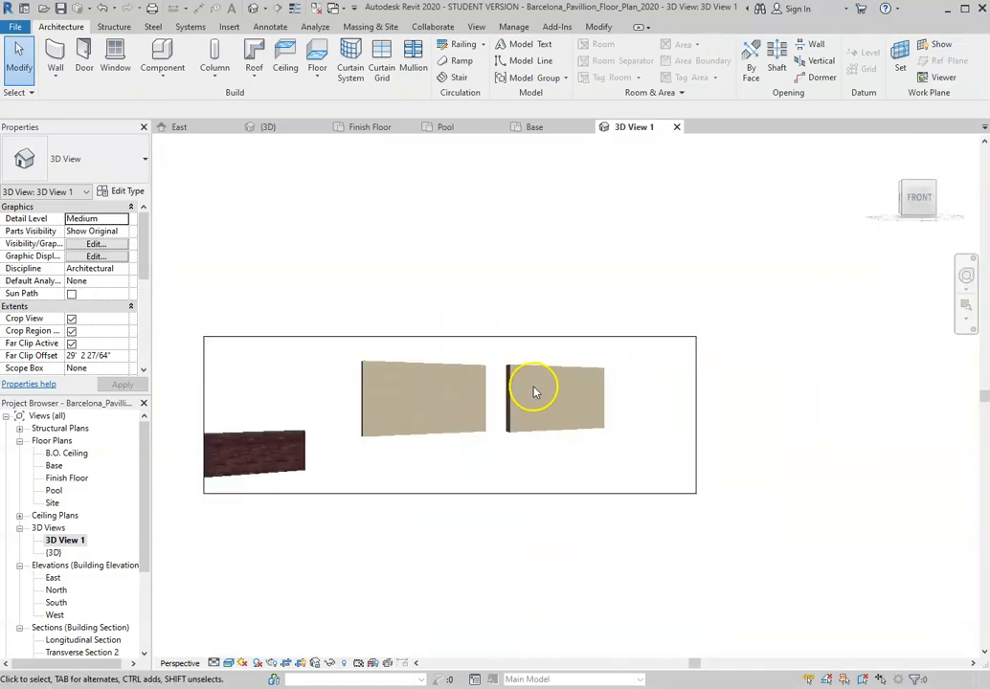
scroll(466, 402, "up", 2)
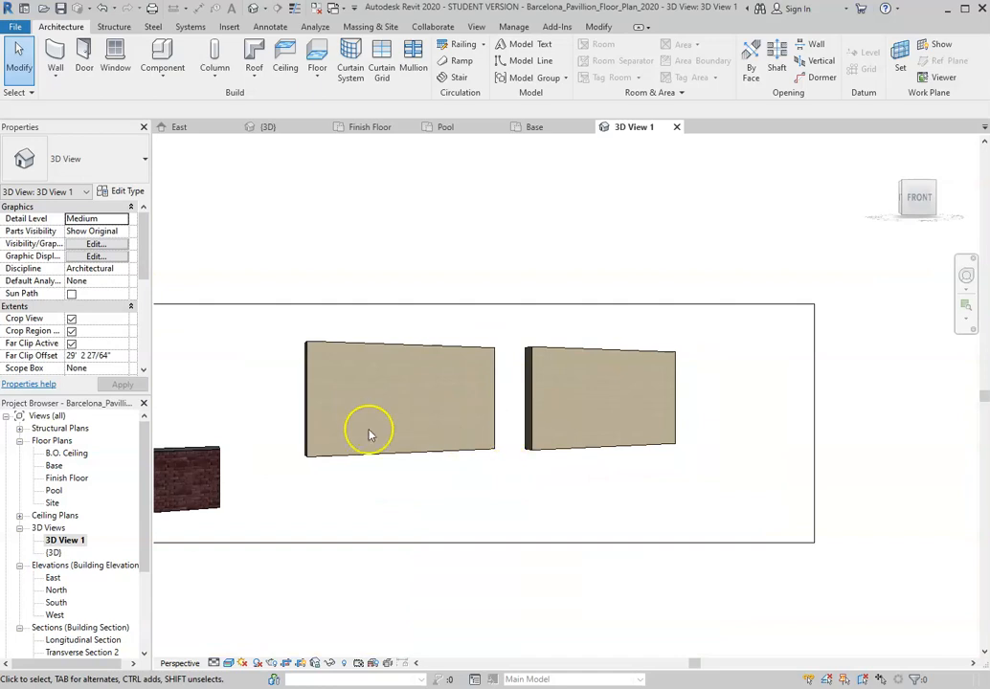
scroll(500, 446, "down", 2)
scroll(446, 469, "up", 1)
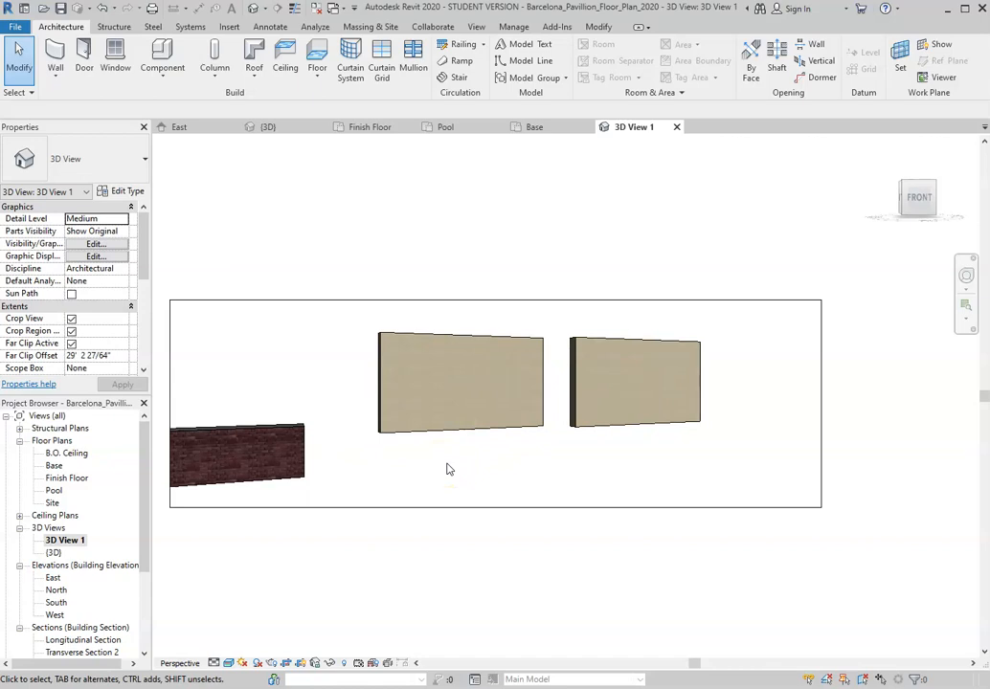
Pull the crop region's right edge in close to the second travertine wall.
left_click(477, 26)
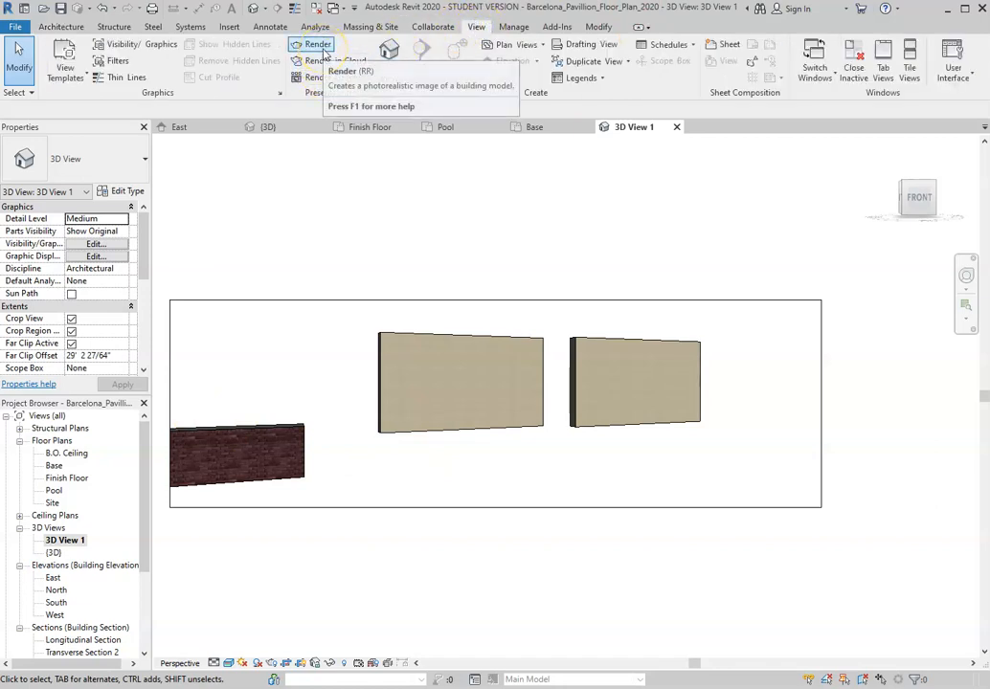
left_click(821, 324)
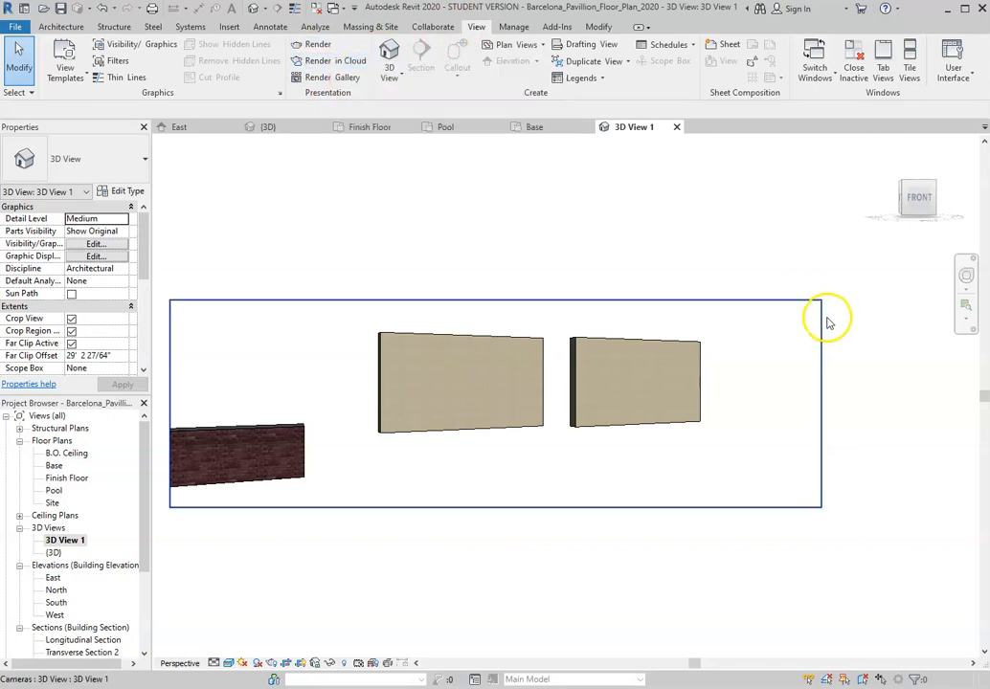
left_click_drag(821, 403, 713, 402)
left_click(287, 450)
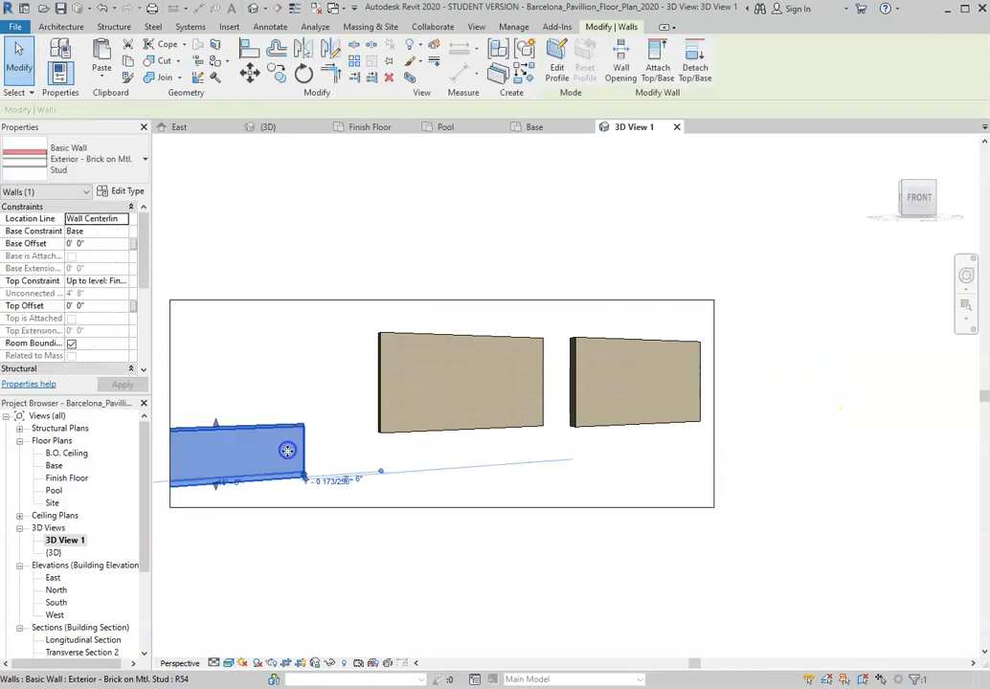
left_click(418, 393)
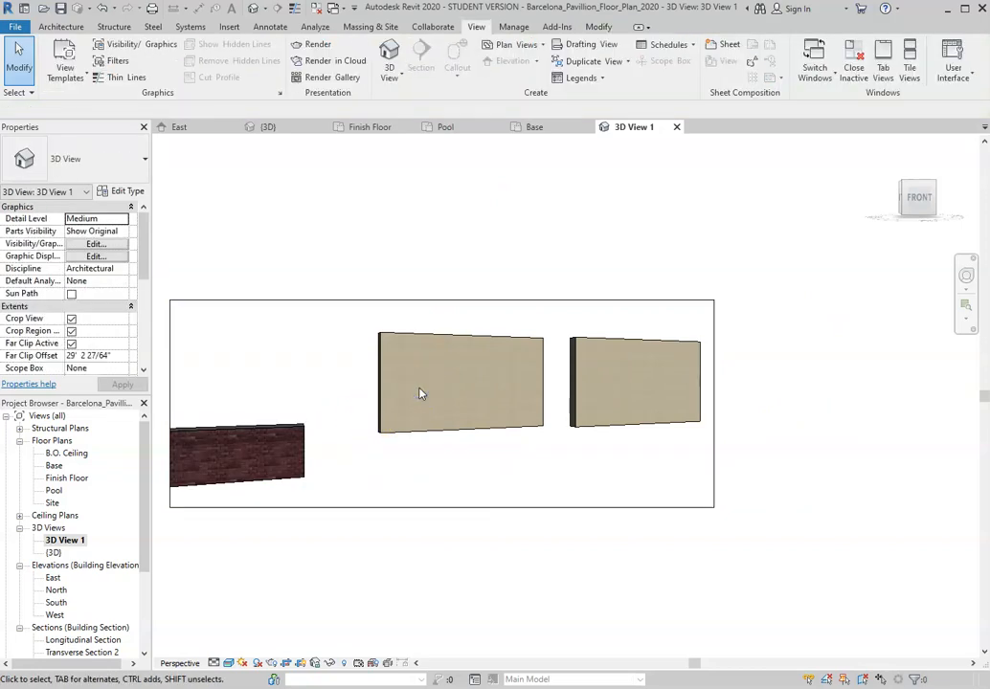
left_click(425, 397)
left_click(387, 325)
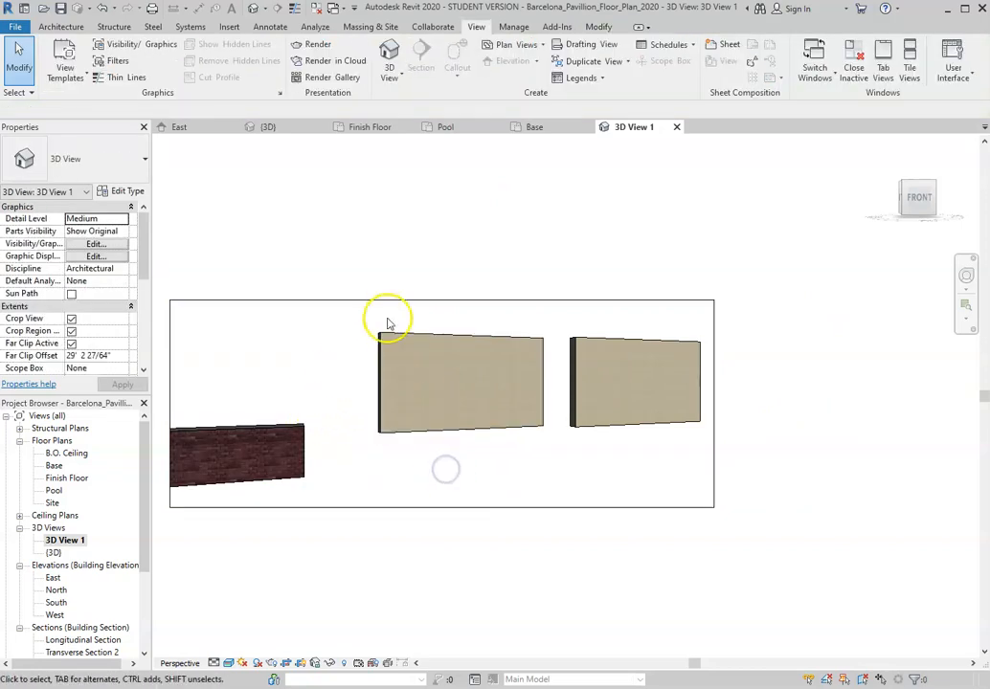
Tighten the crop region on all four sides around the first travertine wall, cutting through the brick wall and the second travertine wall.
left_click(401, 299)
left_click_drag(172, 403, 268, 406)
left_click_drag(714, 404, 617, 400)
left_click_drag(443, 507, 446, 490)
left_click_drag(442, 301, 442, 316)
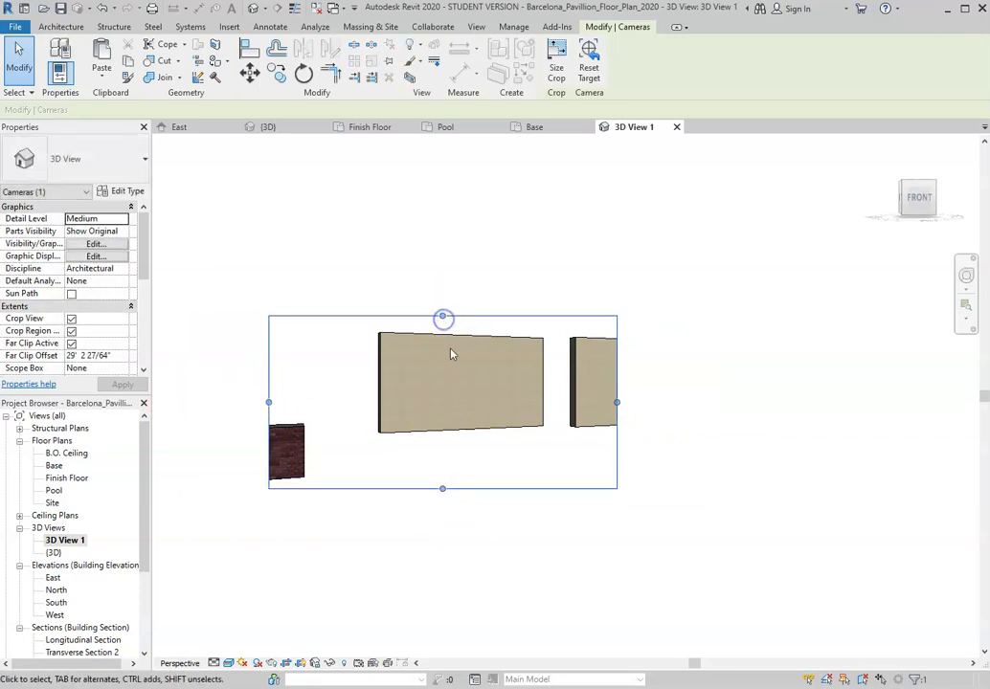
left_click(453, 345)
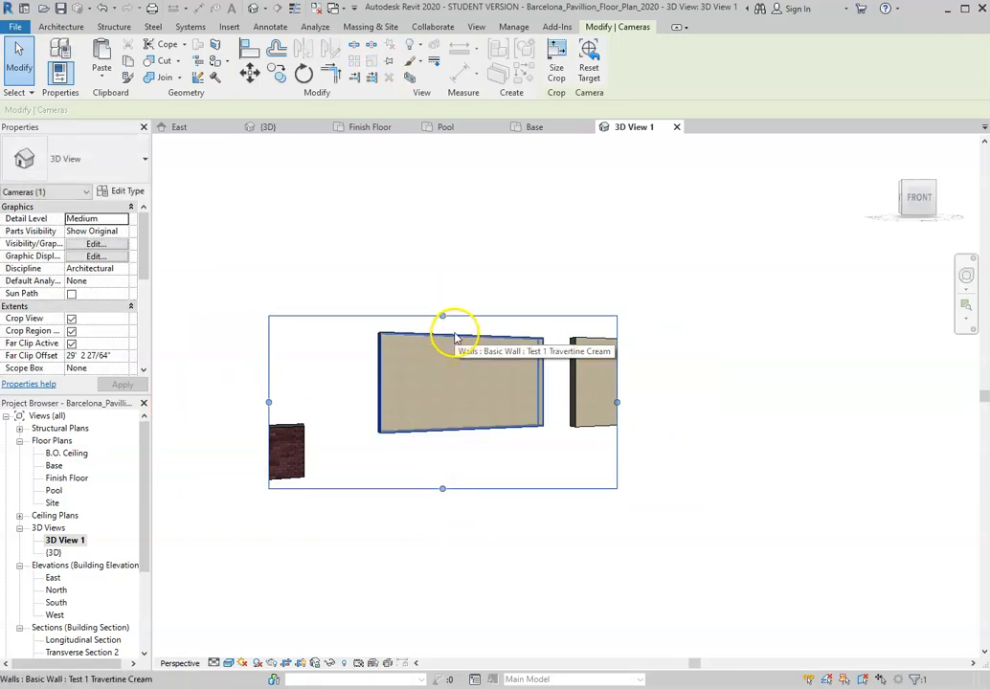
left_click(450, 446)
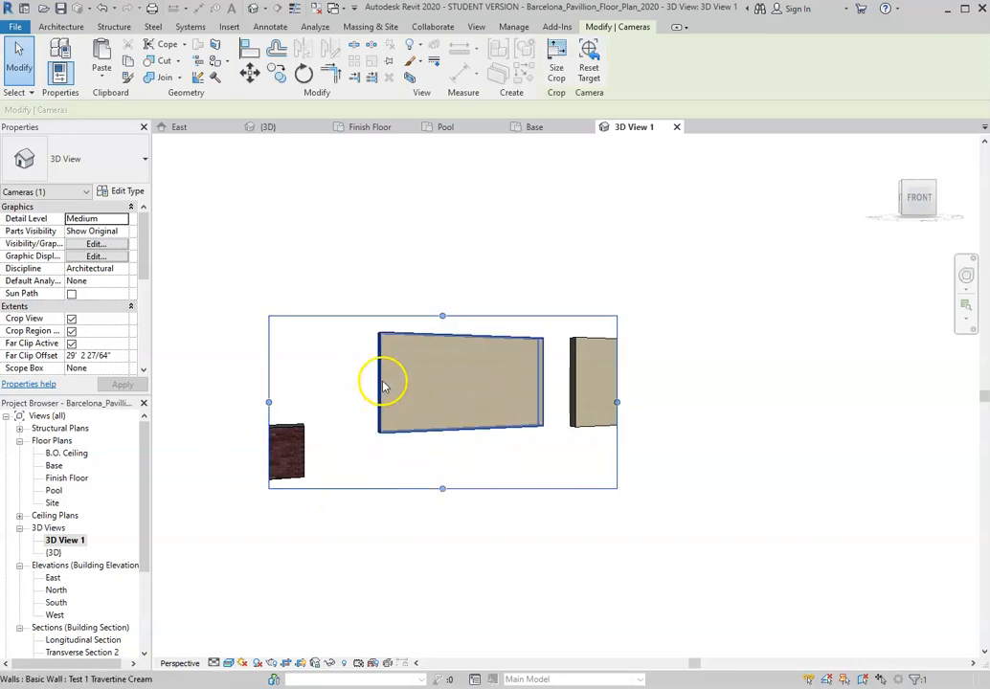
left_click(424, 257)
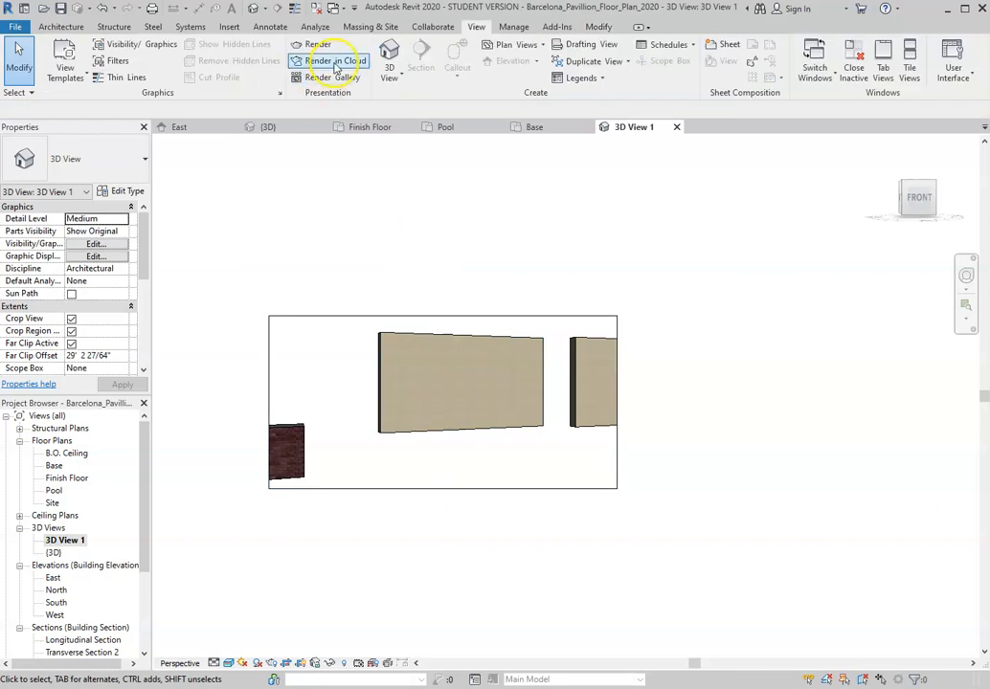
Start the Render command for 3D View 1, save the project, and move the rendering settings beside the cropped walls.
left_click(309, 48)
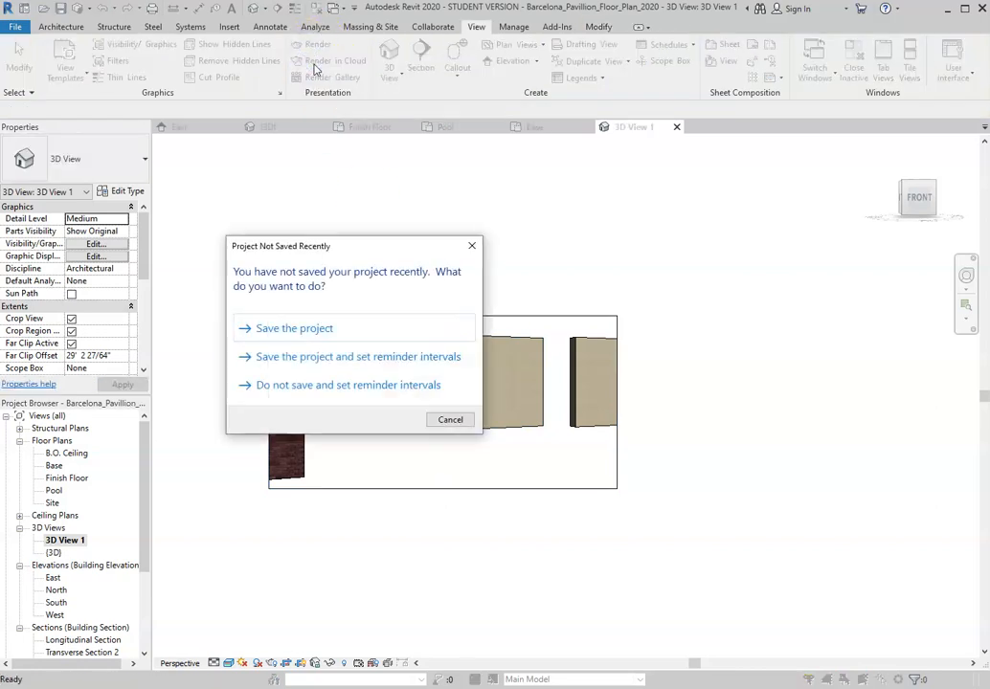
left_click(312, 326)
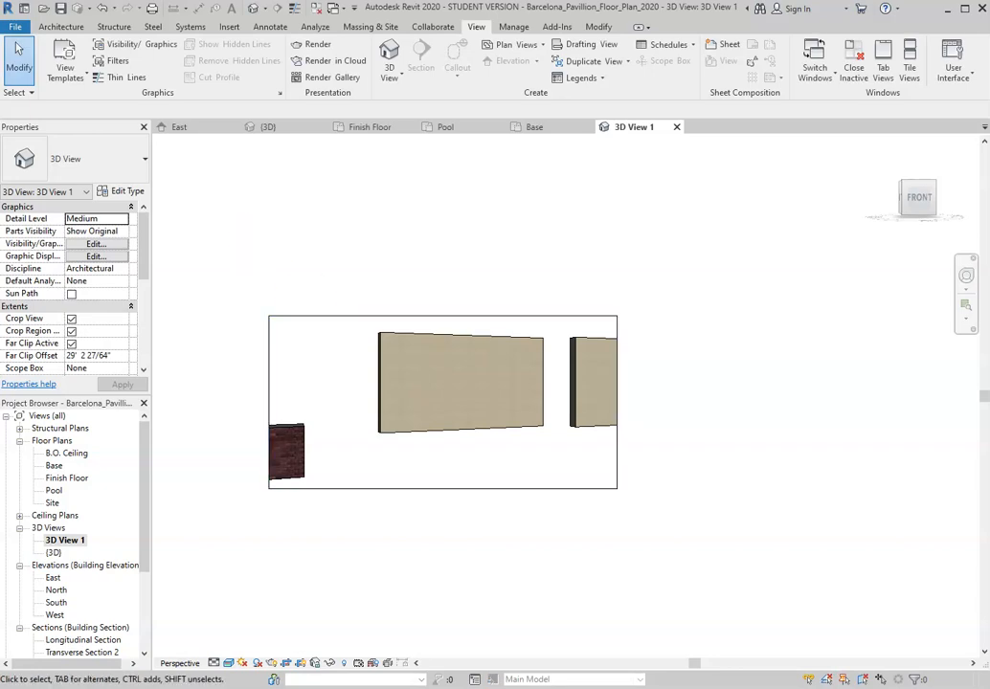
left_click_drag(465, 146, 320, 151)
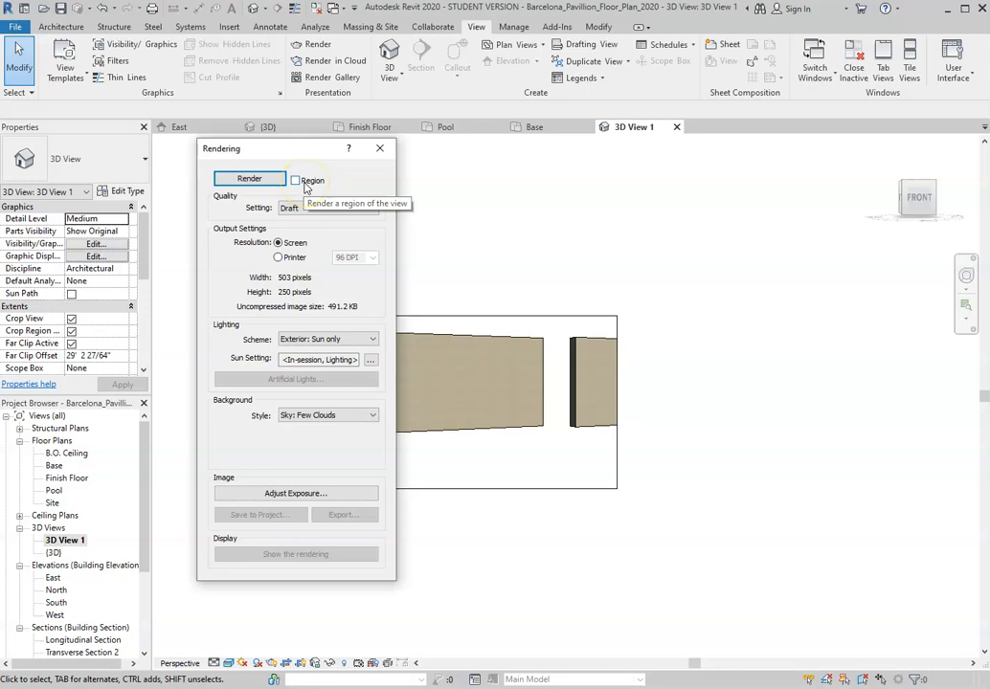
Keep the render quality at Draft and set the output resolution to Printer at 75 DPI.
left_click(457, 393)
left_click(333, 208)
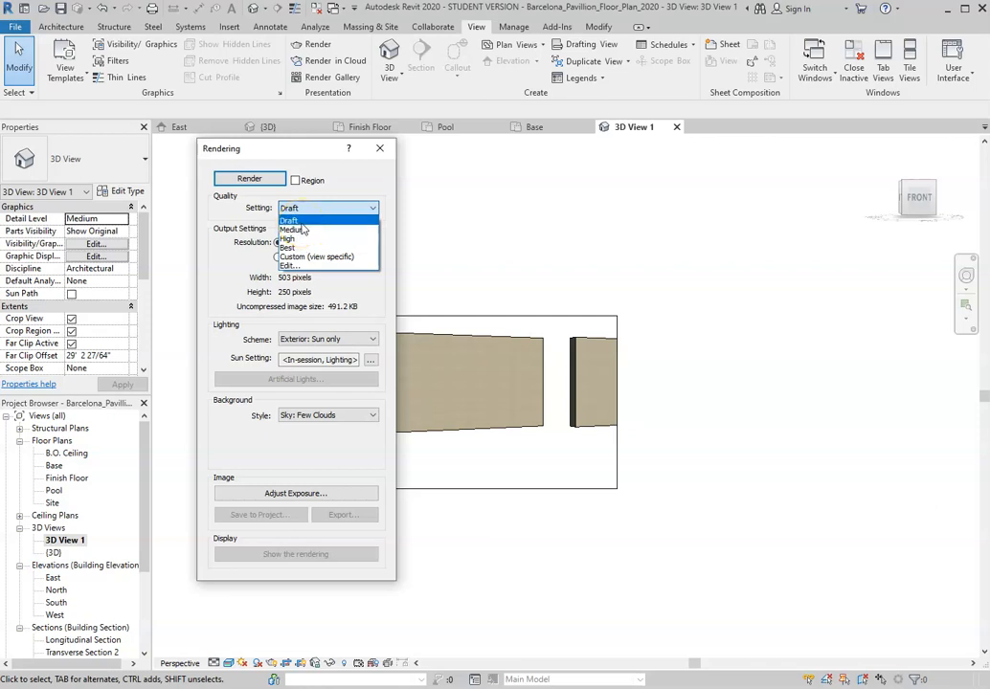
left_click(301, 227)
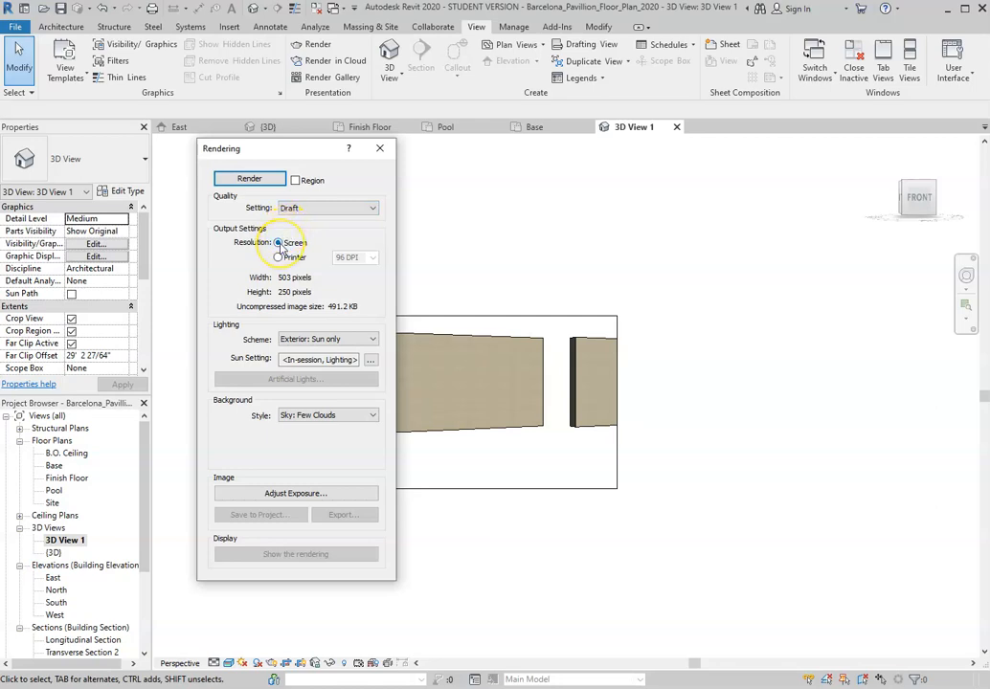
left_click(279, 257)
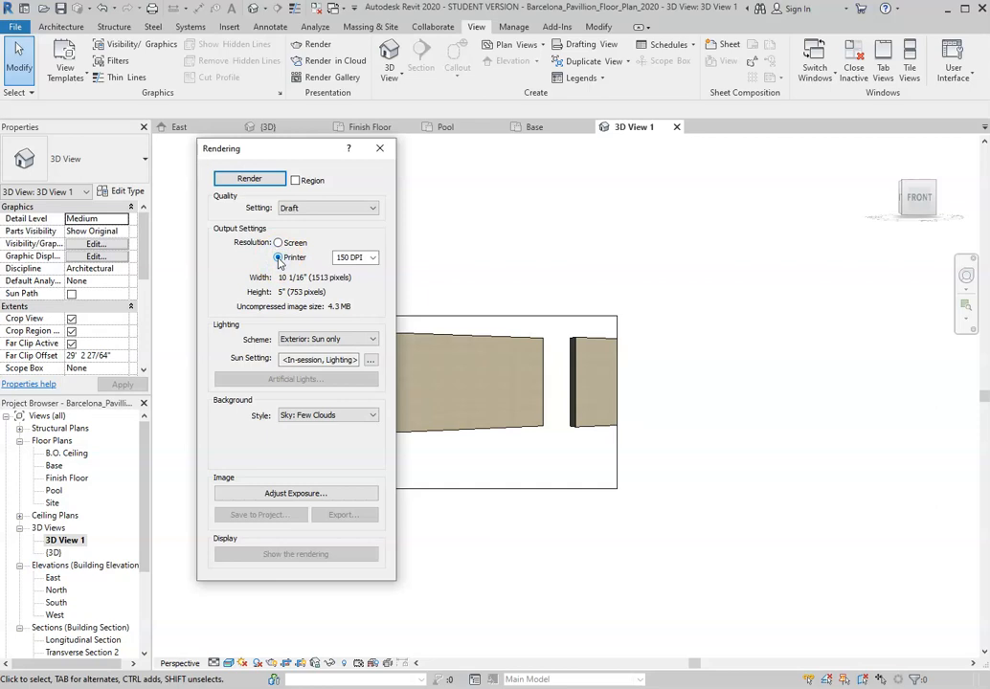
left_click(372, 259)
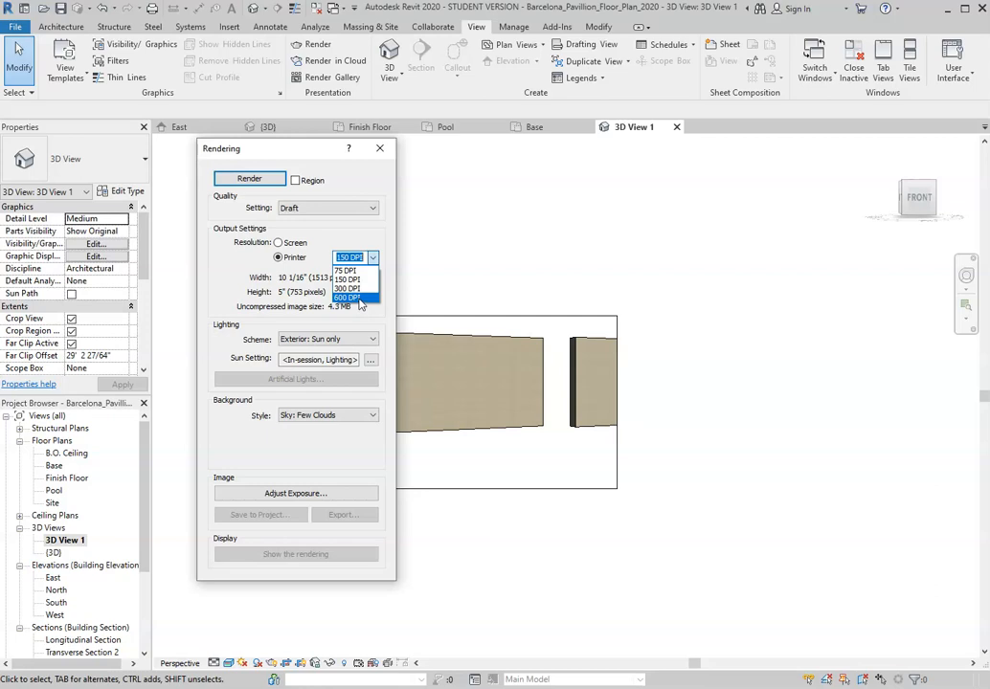
left_click(360, 299)
left_click(360, 271)
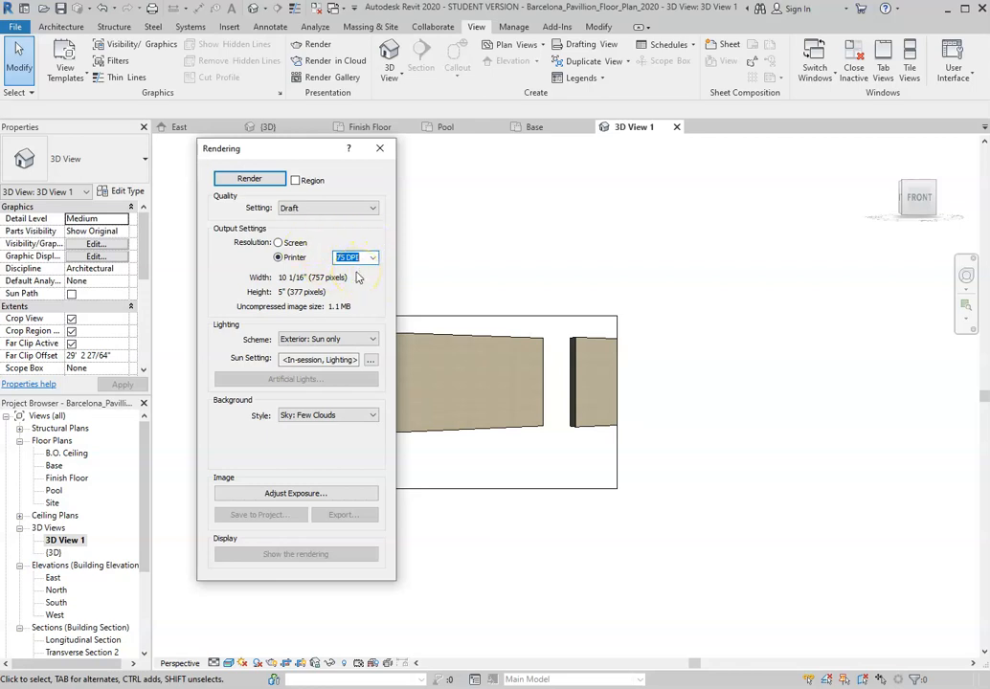
Review the available lighting schemes and choose Exterior: Sun only for the render.
left_click(348, 343)
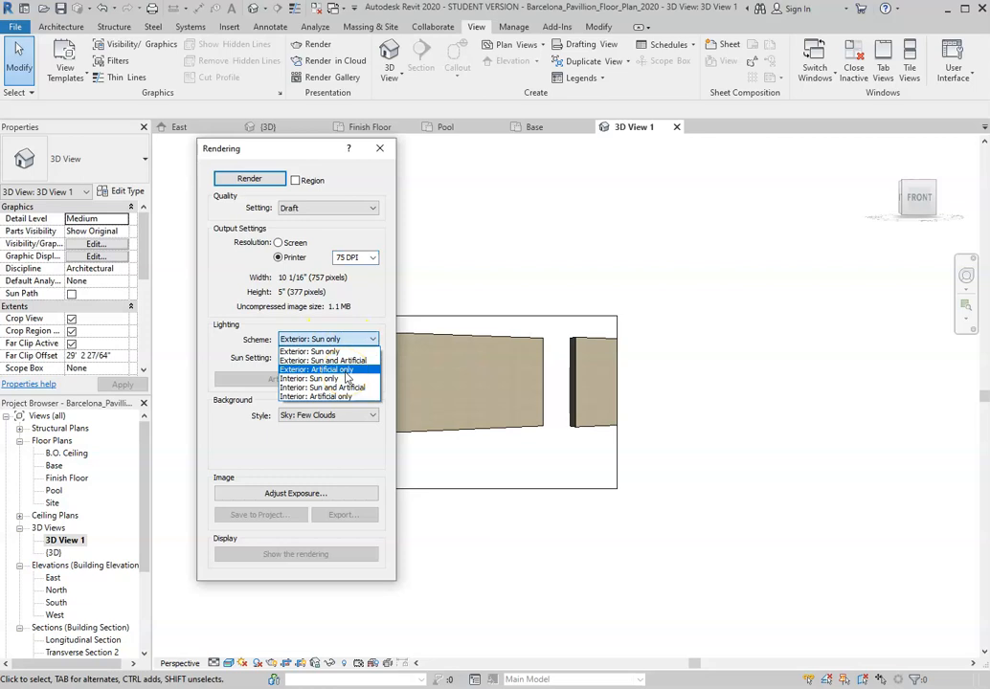
left_click(351, 342)
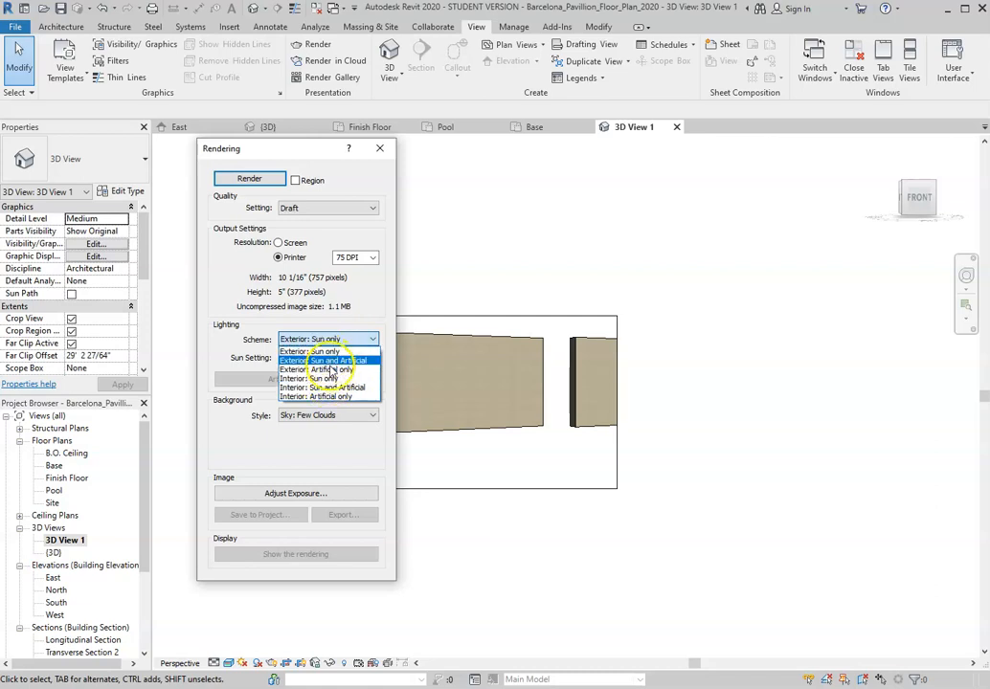
left_click(332, 362)
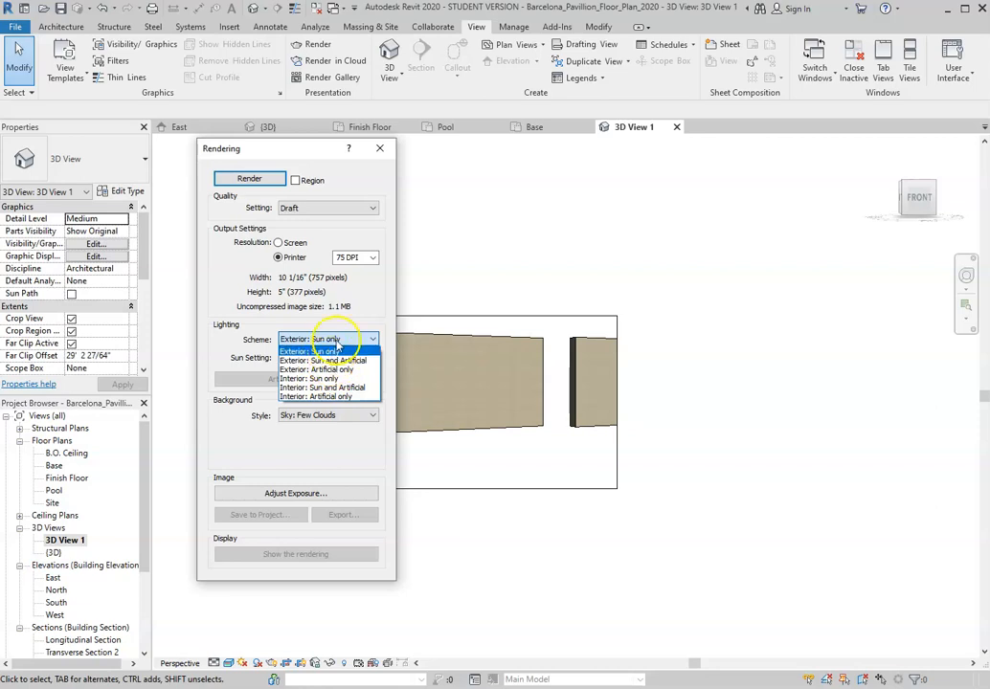
left_click(335, 350)
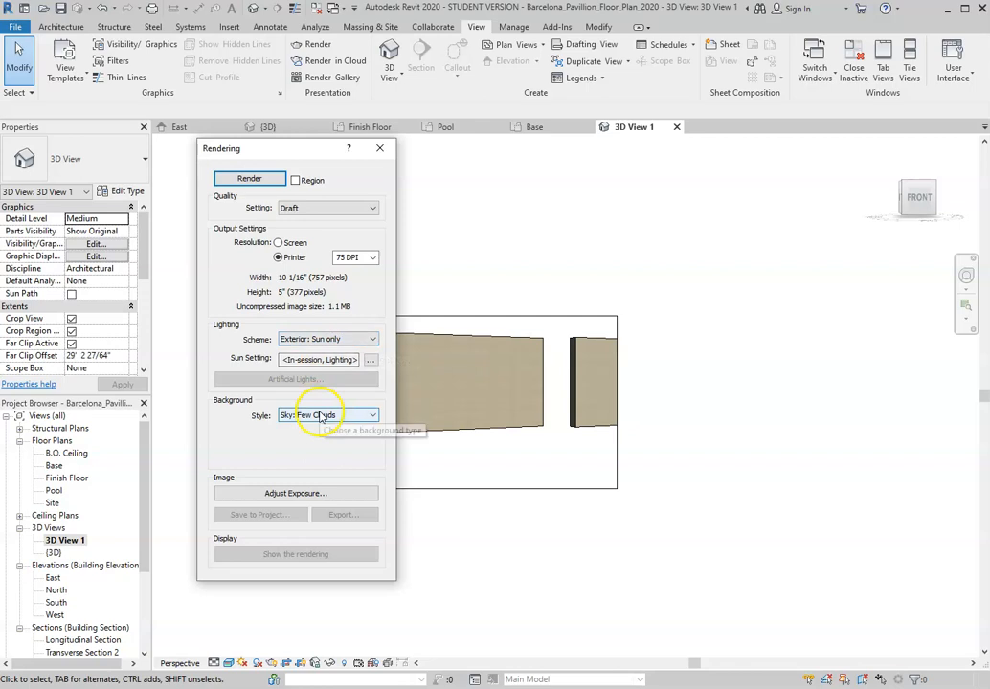
Render the cropped 3D View 1 at Draft quality and close the rendering settings without saving the image.
left_click(284, 494)
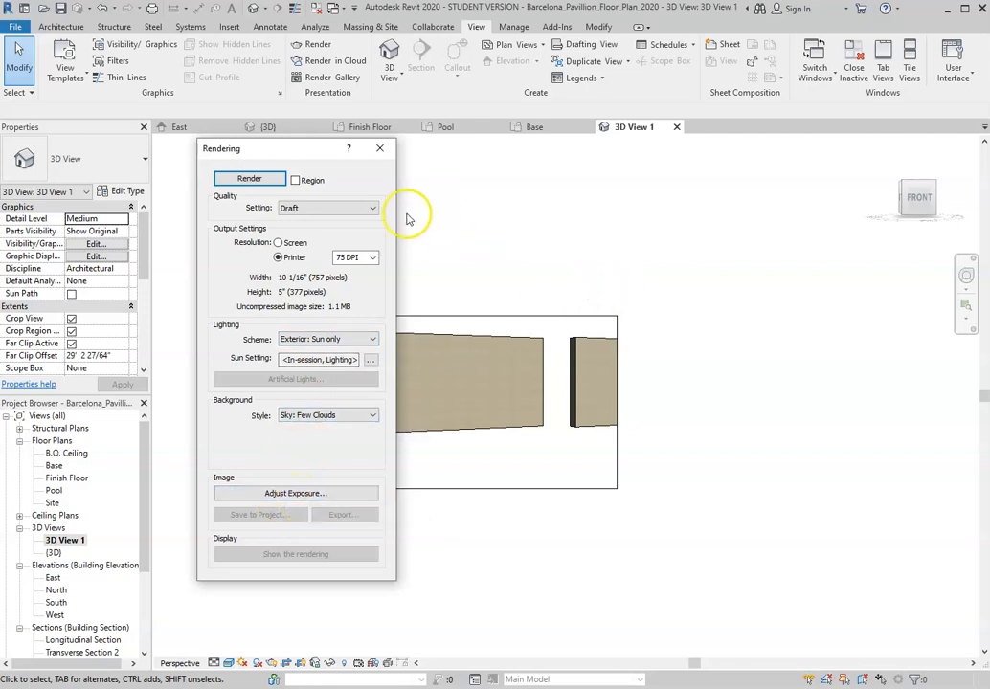
left_click(236, 181)
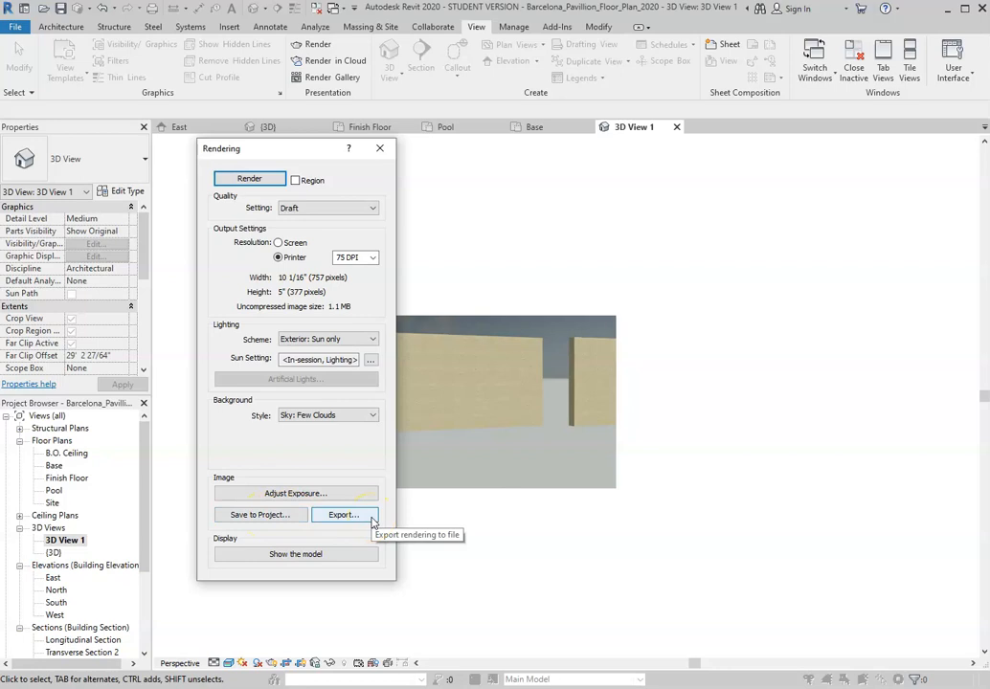
left_click(379, 149)
Render 3D View 1 again with the Draft settings and save the image to the project as Travertine_Test_1.
scroll(432, 362, "up", 5)
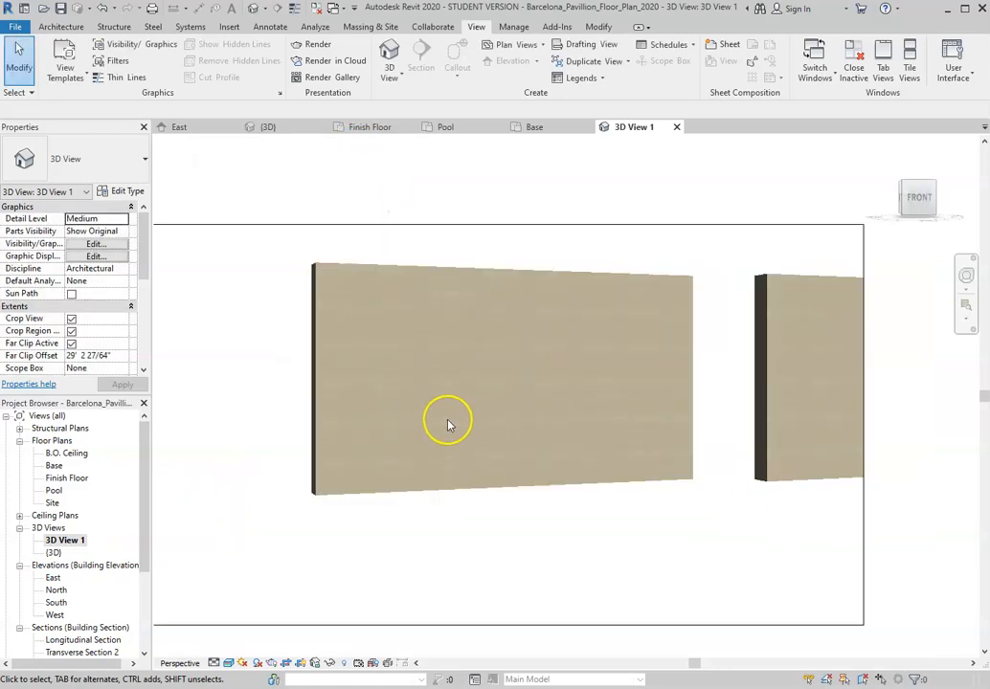
scroll(459, 422, "down", 5)
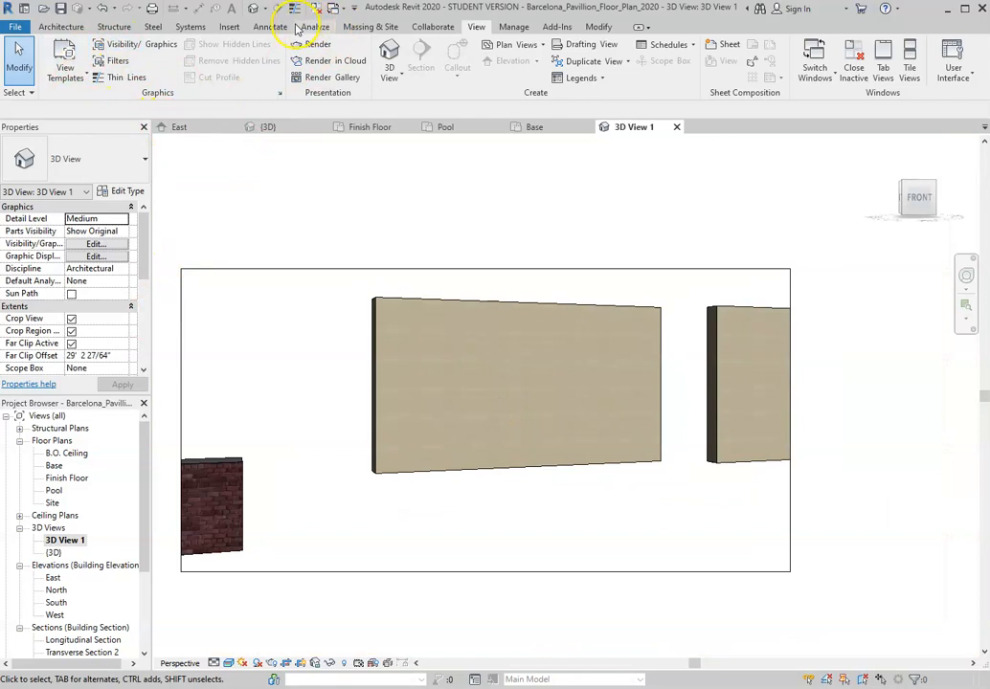
left_click(312, 44)
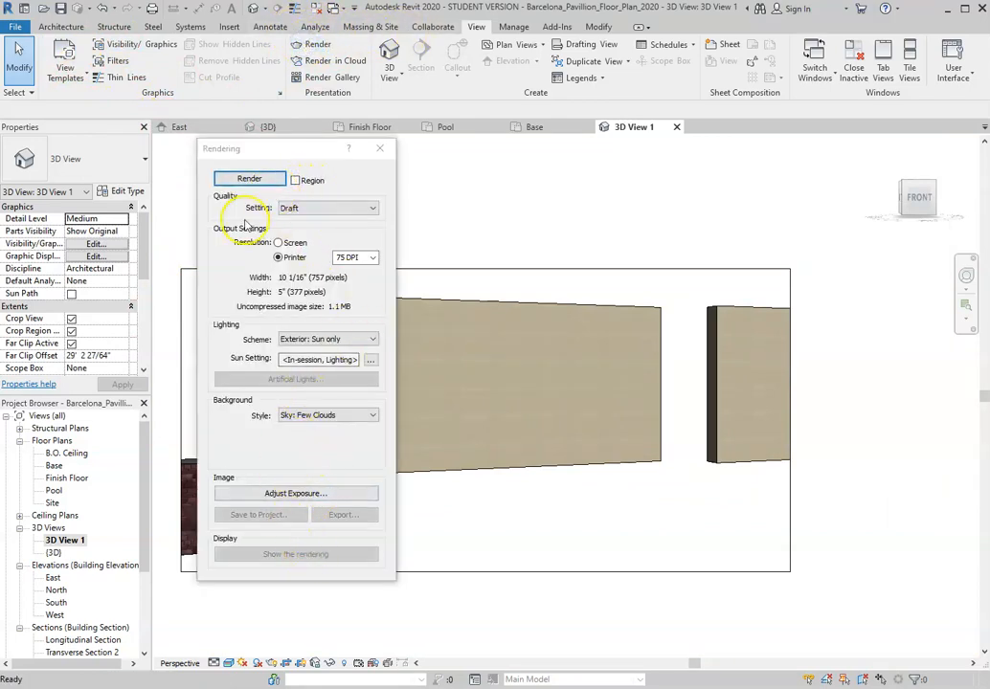
left_click(239, 178)
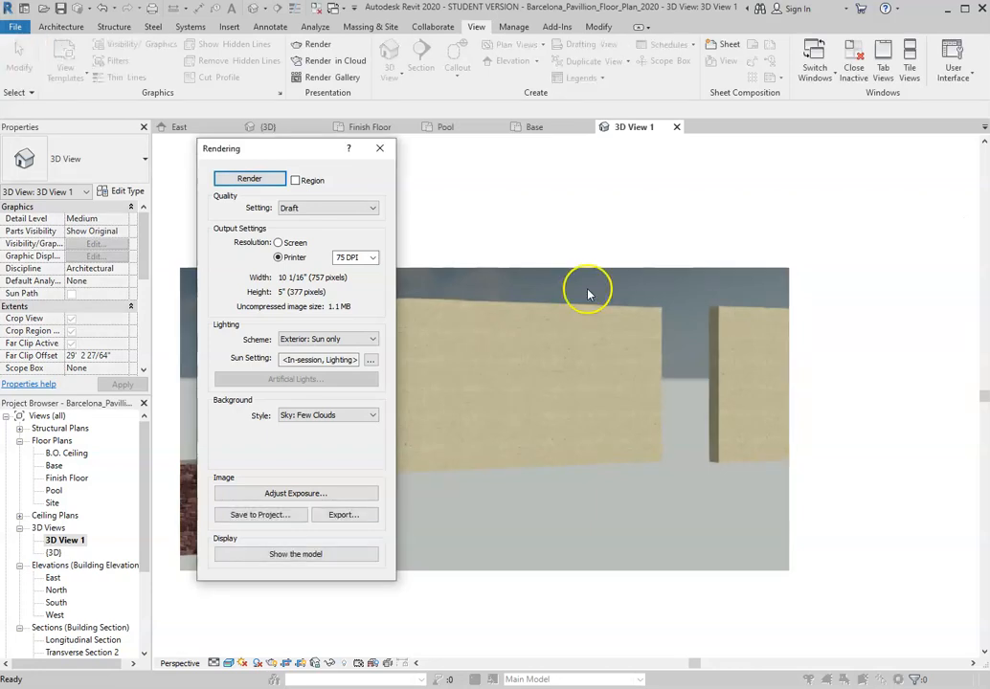
left_click(258, 517)
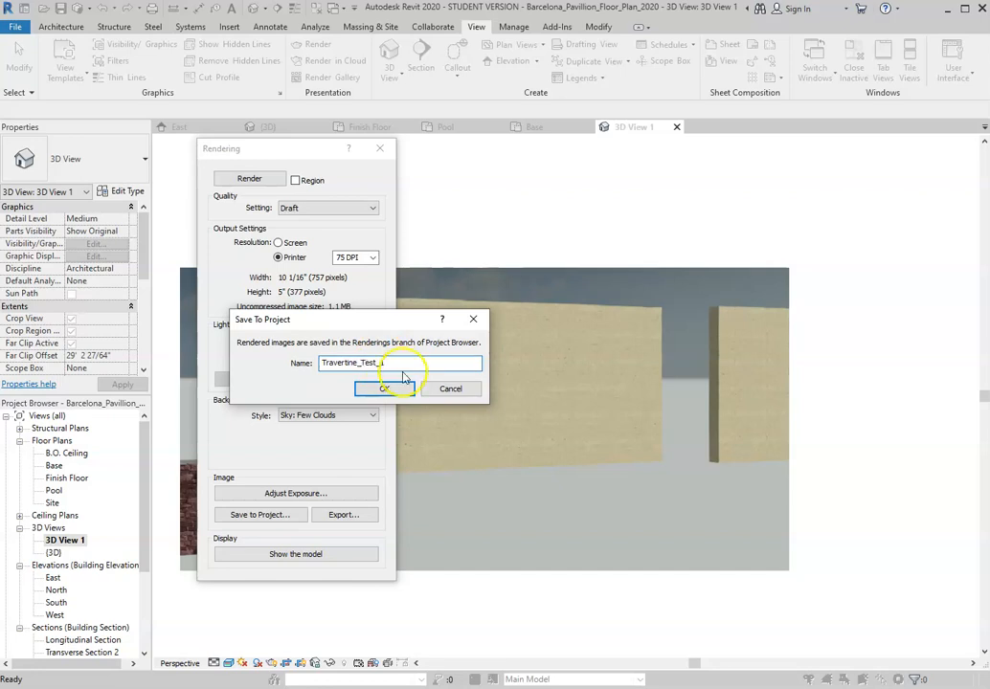
left_click(400, 388)
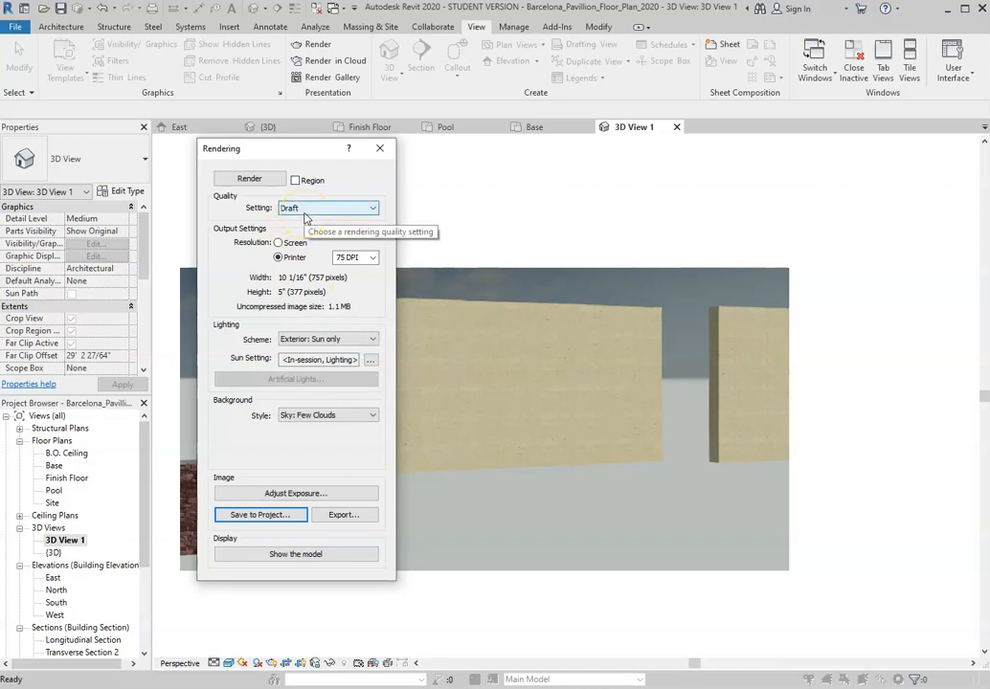
left_click(381, 150)
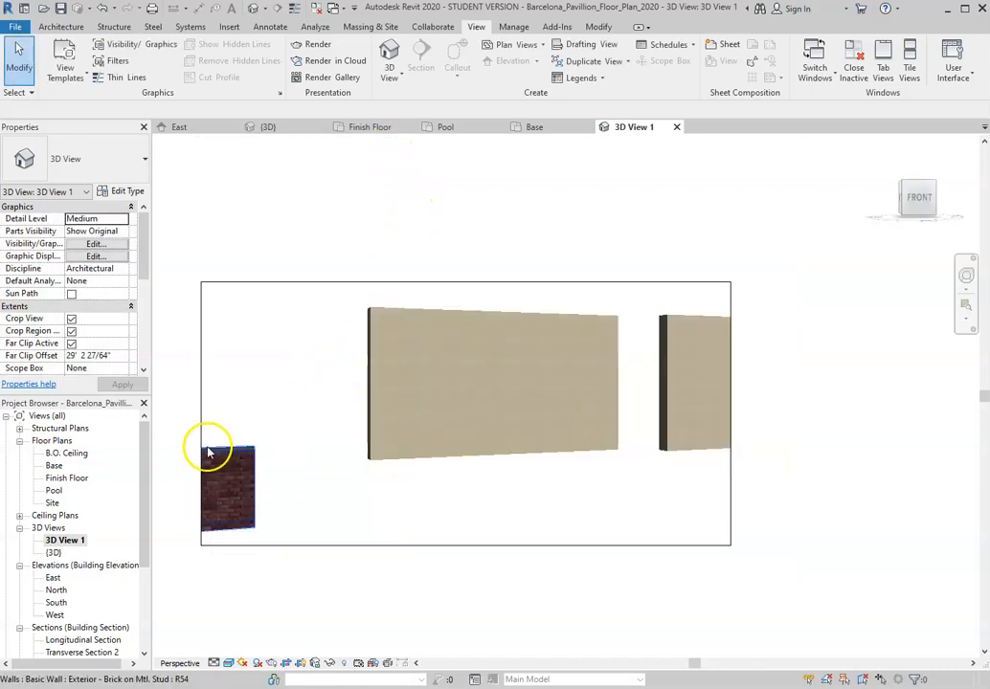
Open the saved Travertine_Test_1 rendering and examine the travertine texture on both walls up close.
scroll(57, 488, "down", 2)
scroll(55, 493, "down", 3)
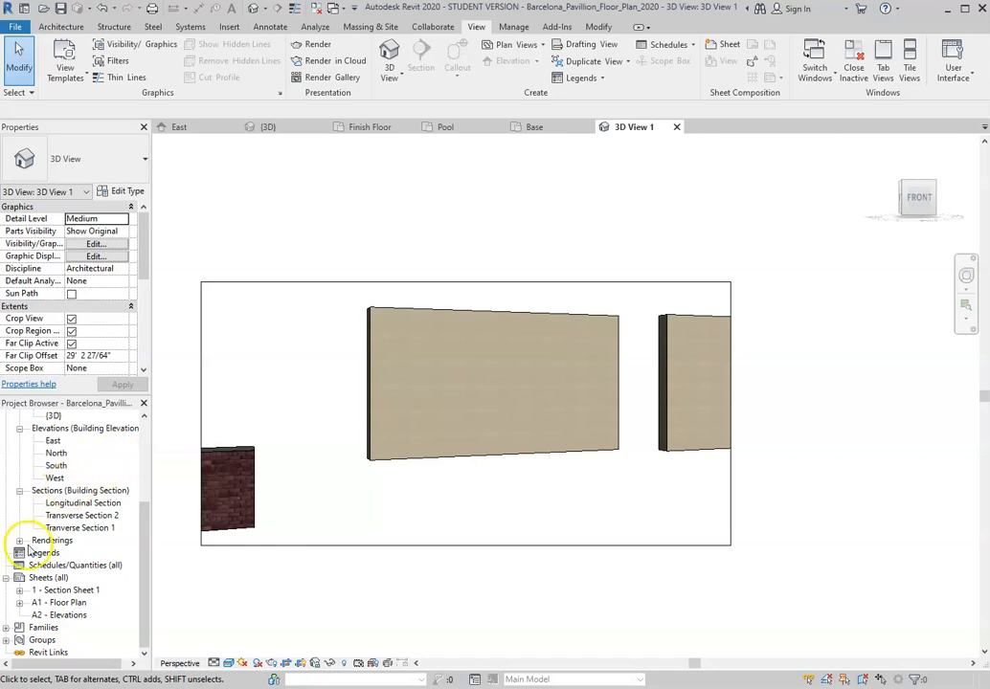
left_click(19, 540)
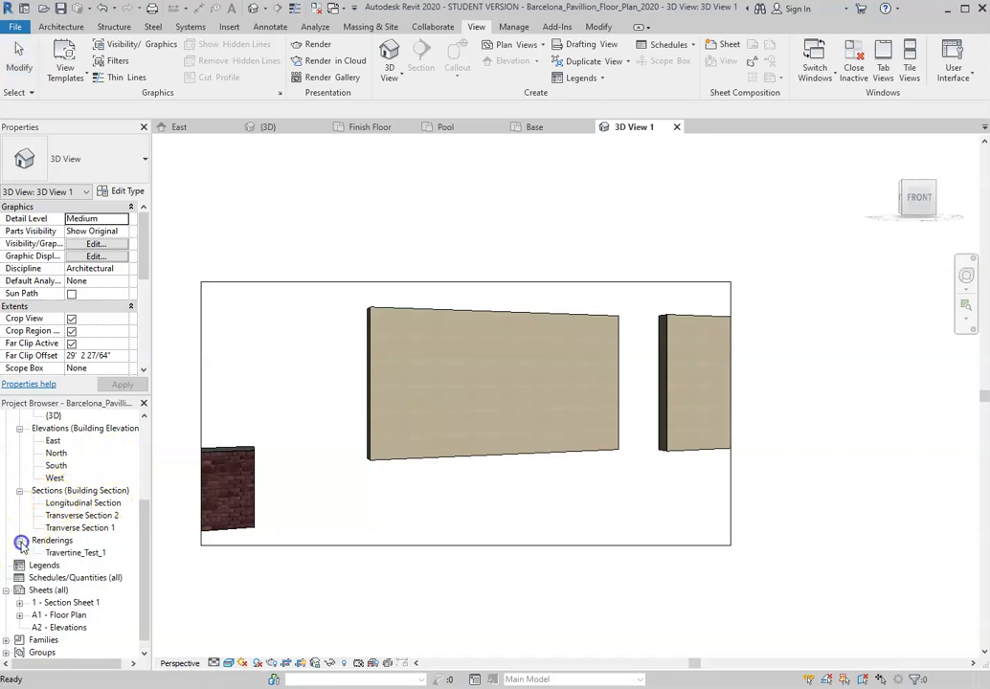
left_click(78, 553)
double_click(79, 560)
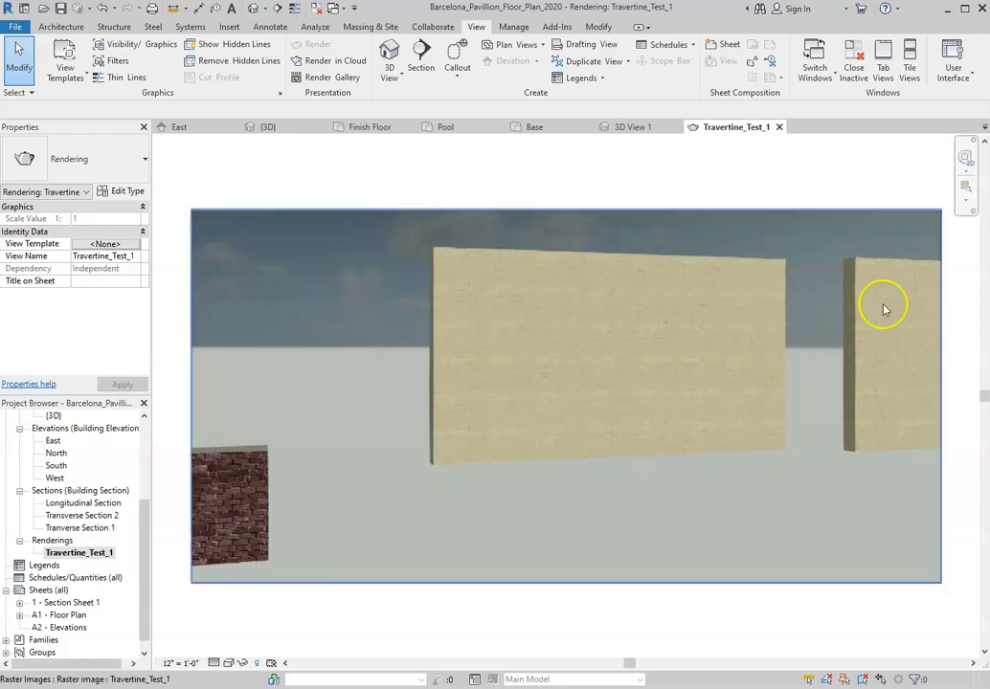
scroll(875, 379, "up", 5)
scroll(718, 392, "down", 3)
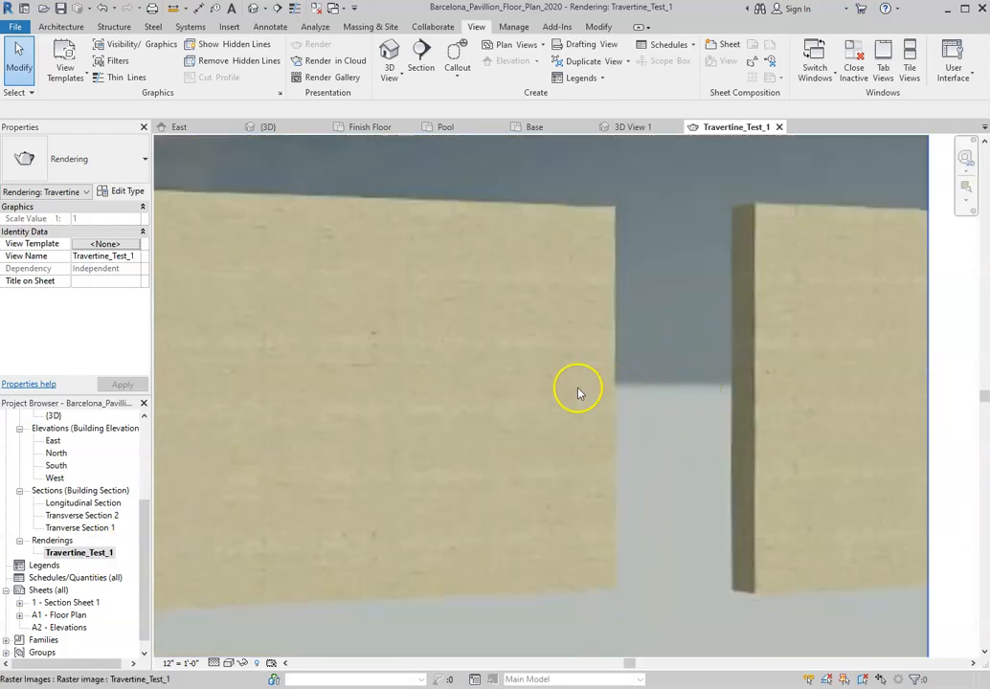
scroll(488, 404, "up", 5)
scroll(493, 404, "up", 2)
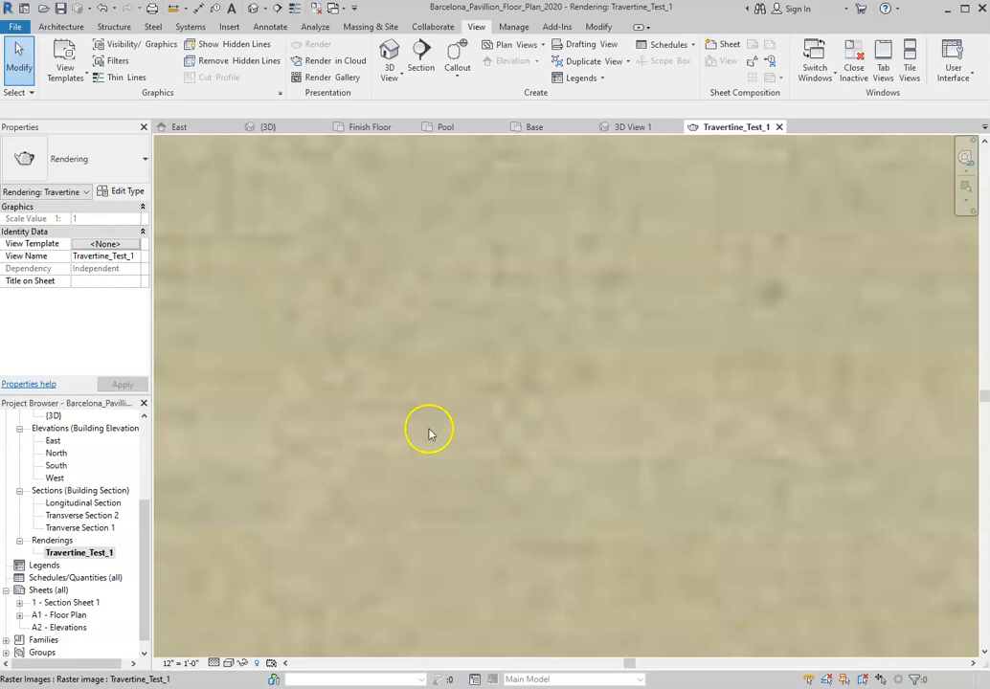
scroll(434, 436, "down", 4)
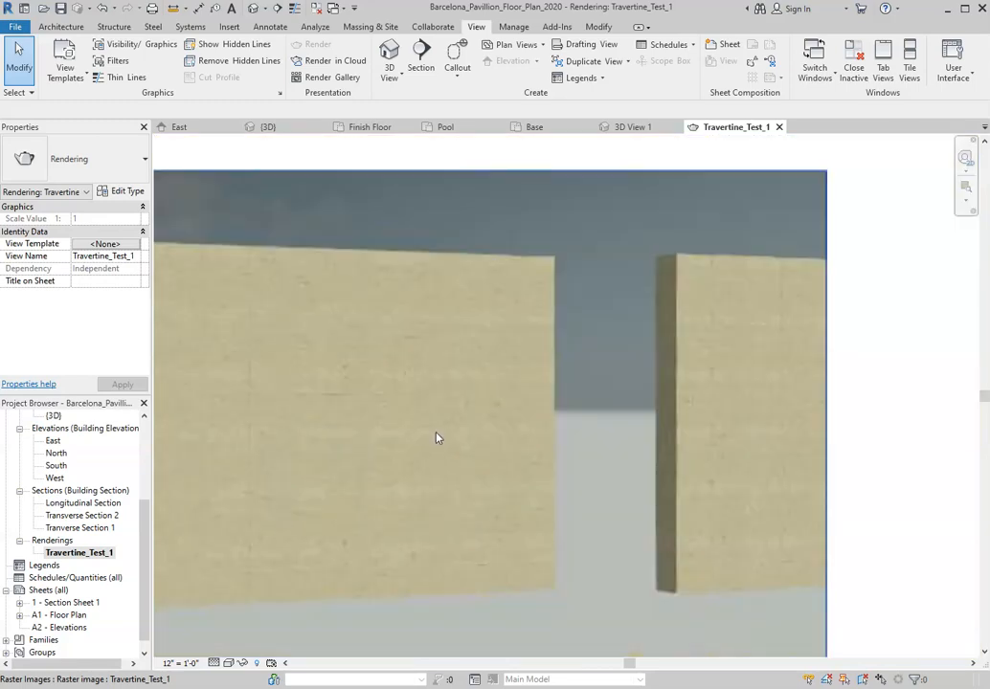
Rename the saved rendering as Travertine_Test_1_Draft.
left_click(81, 553)
right_click(82, 554)
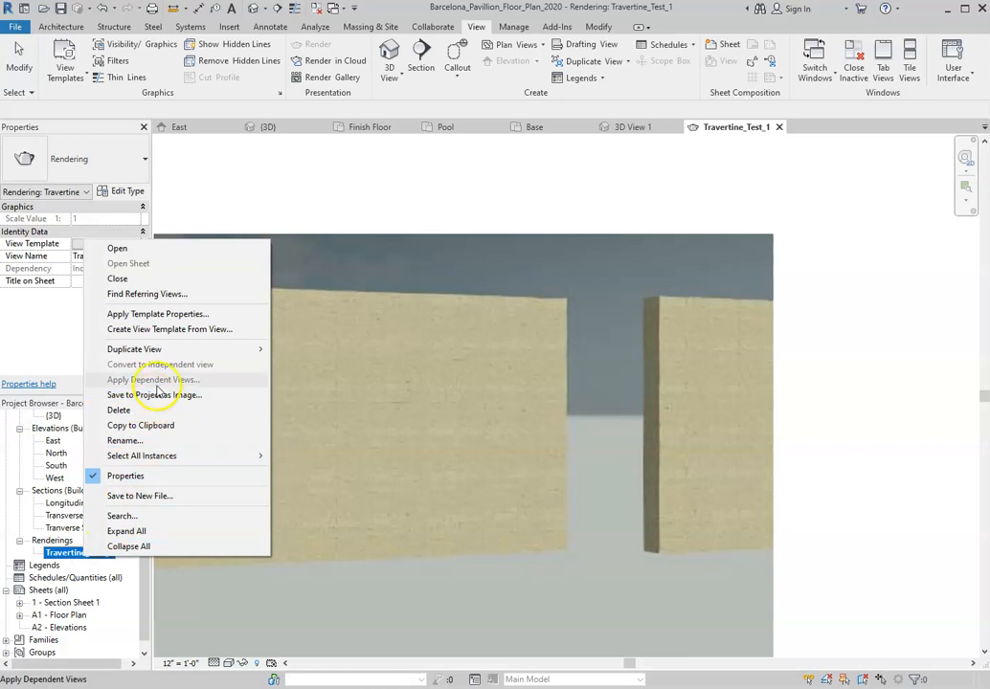
left_click(130, 441)
left_click(113, 552)
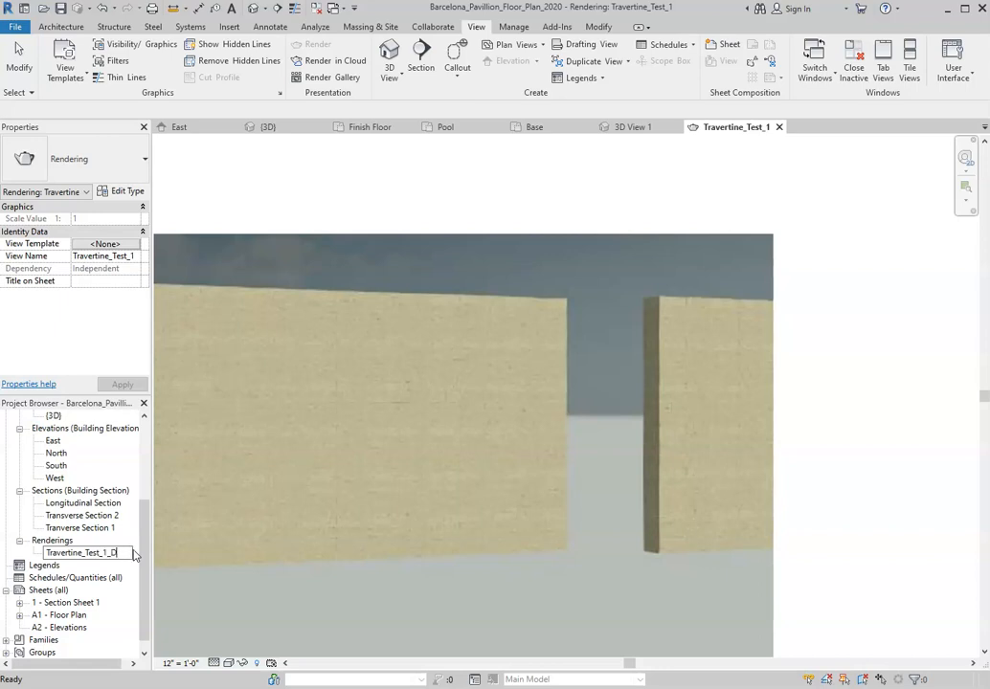
left_click(360, 615)
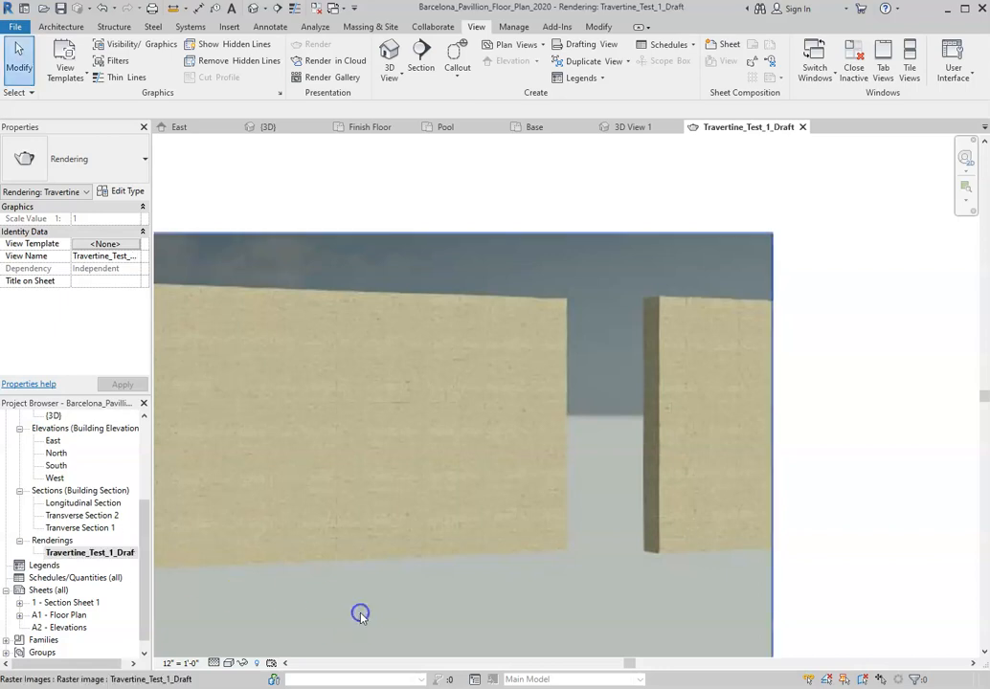
Look over the walls in the draft rendering and return to 3D View 1.
scroll(441, 438, "up", 2)
scroll(443, 455, "down", 3)
scroll(575, 453, "down", 1)
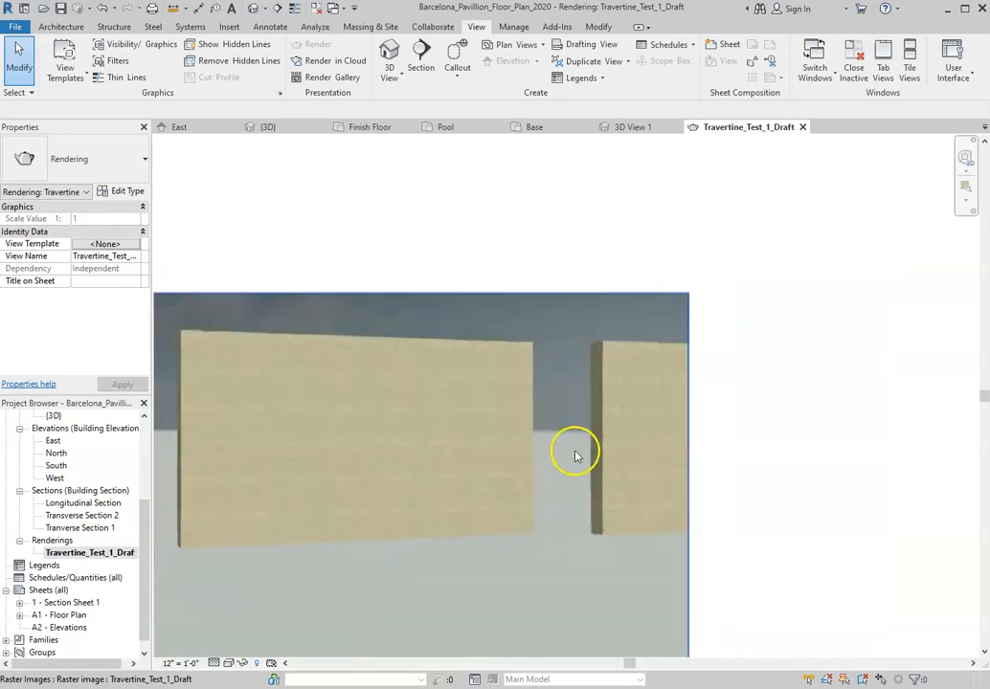
scroll(553, 489, "up", 2)
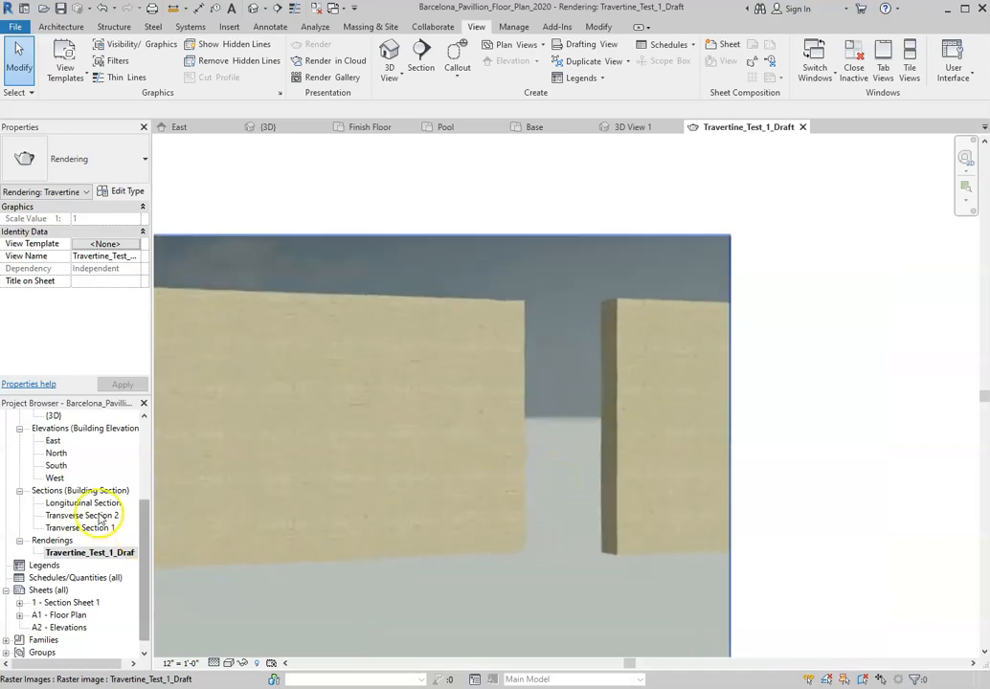
scroll(69, 453, "up", 1)
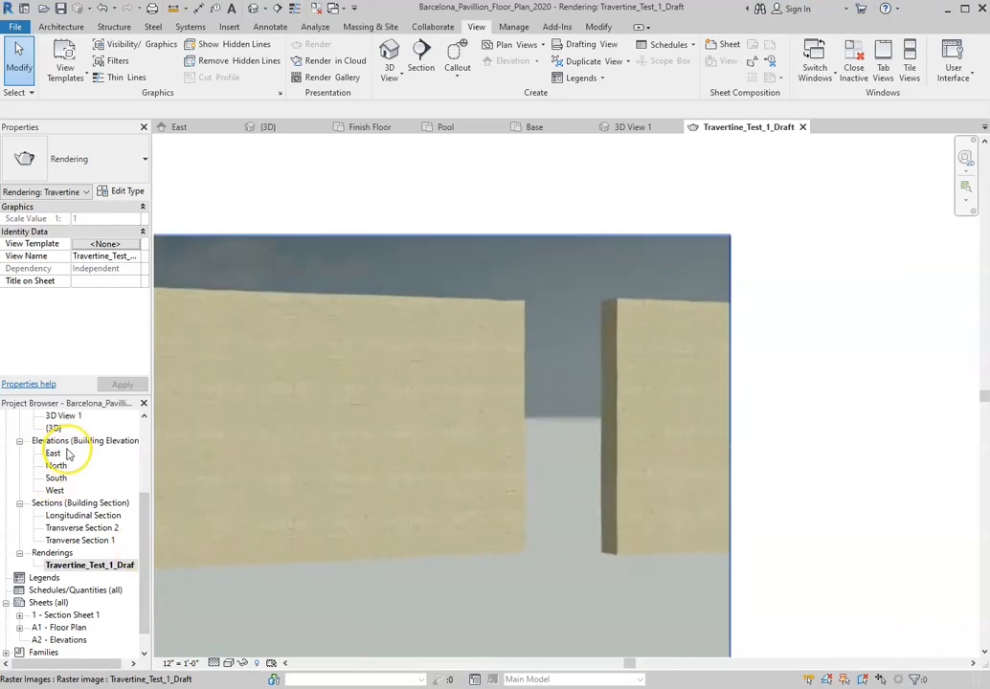
scroll(69, 453, "up", 1)
left_click(73, 430)
double_click(73, 431)
middle_click_drag(656, 343, 392, 337)
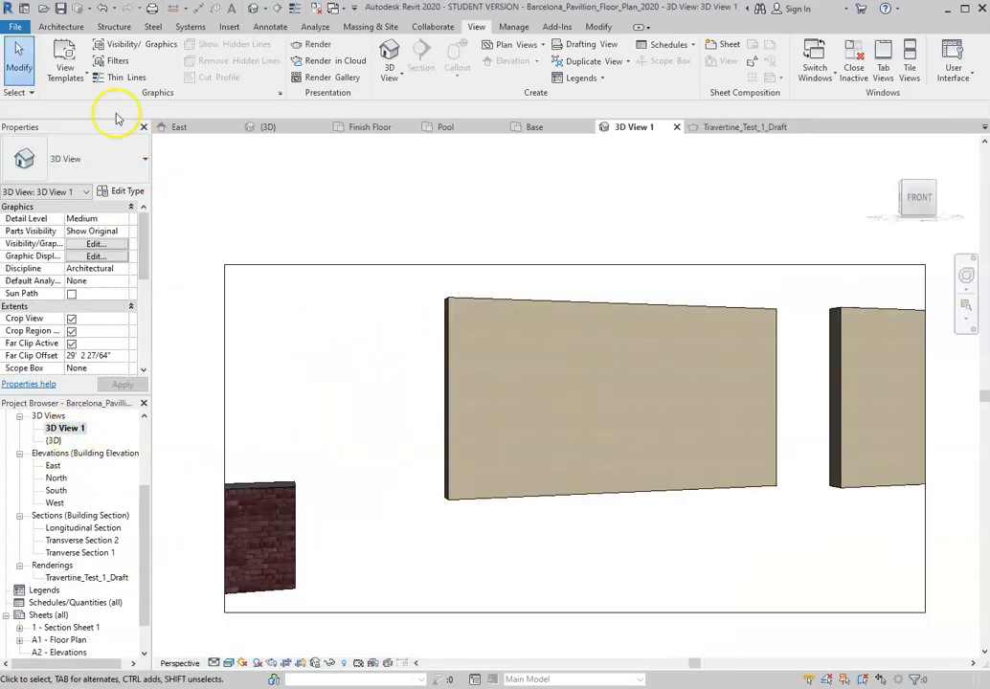
Start the Render command, set the quality to Medium, and switch the output resolution to Screen.
left_click(317, 44)
left_click(308, 210)
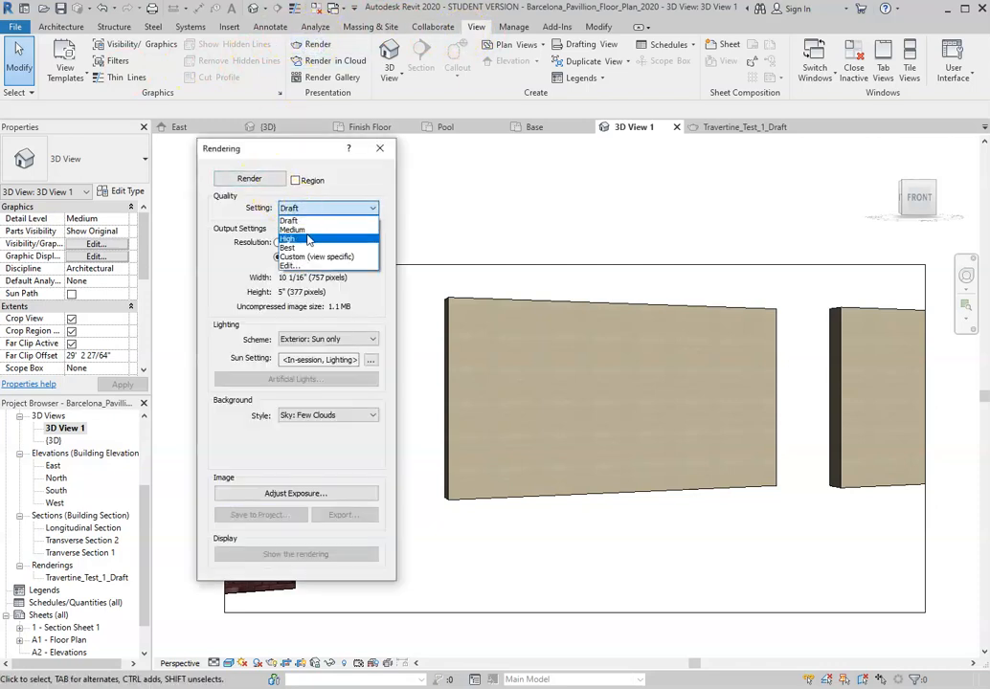
left_click(310, 233)
left_click(373, 259)
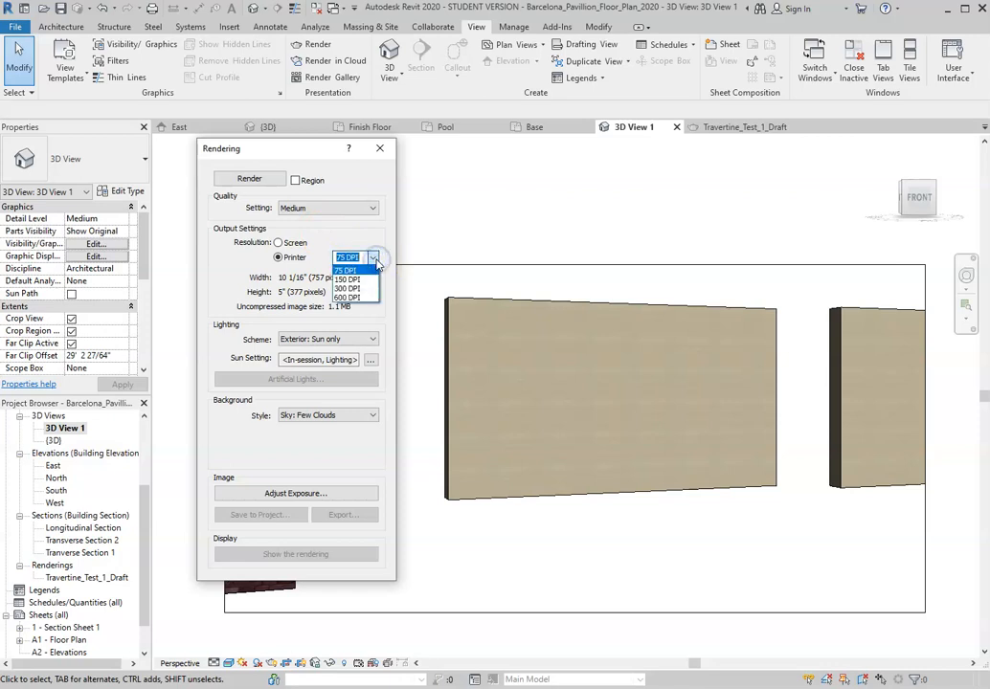
left_click(376, 259)
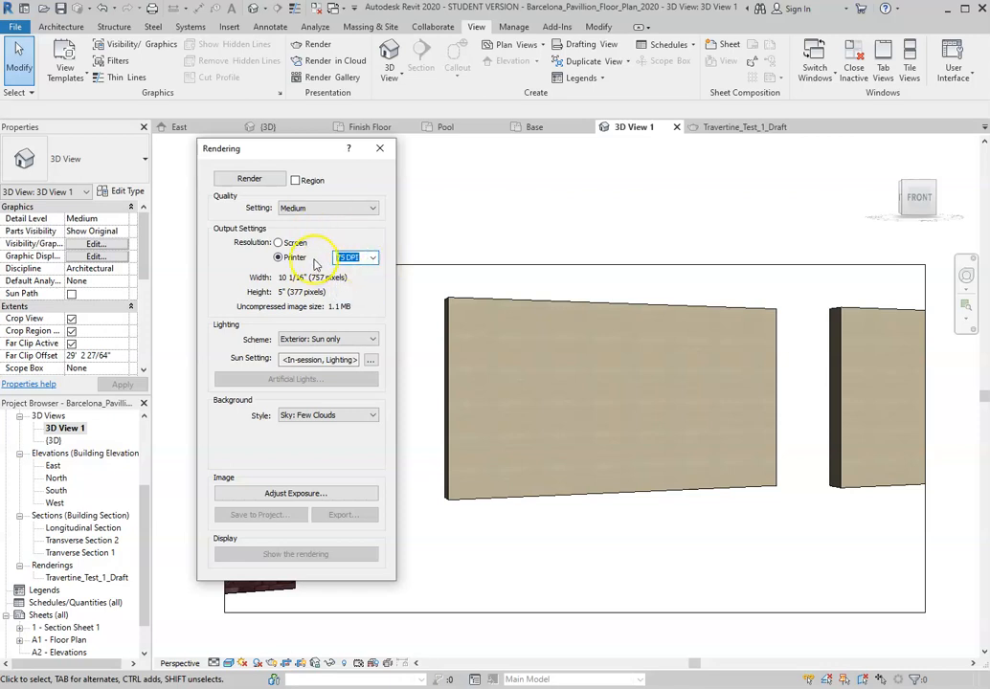
left_click(277, 243)
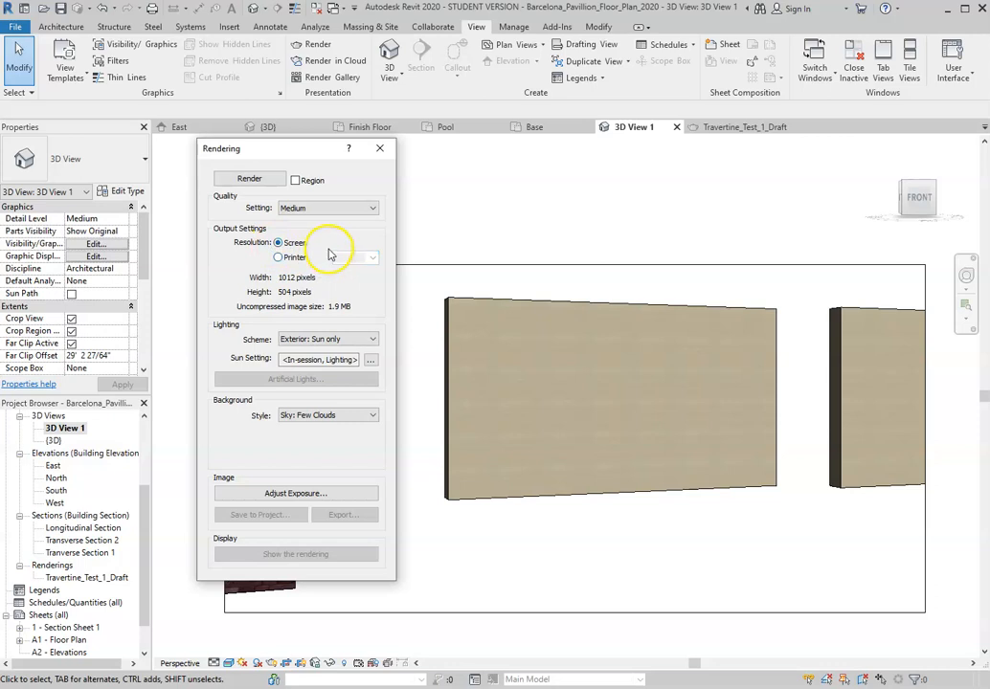
left_click(276, 257)
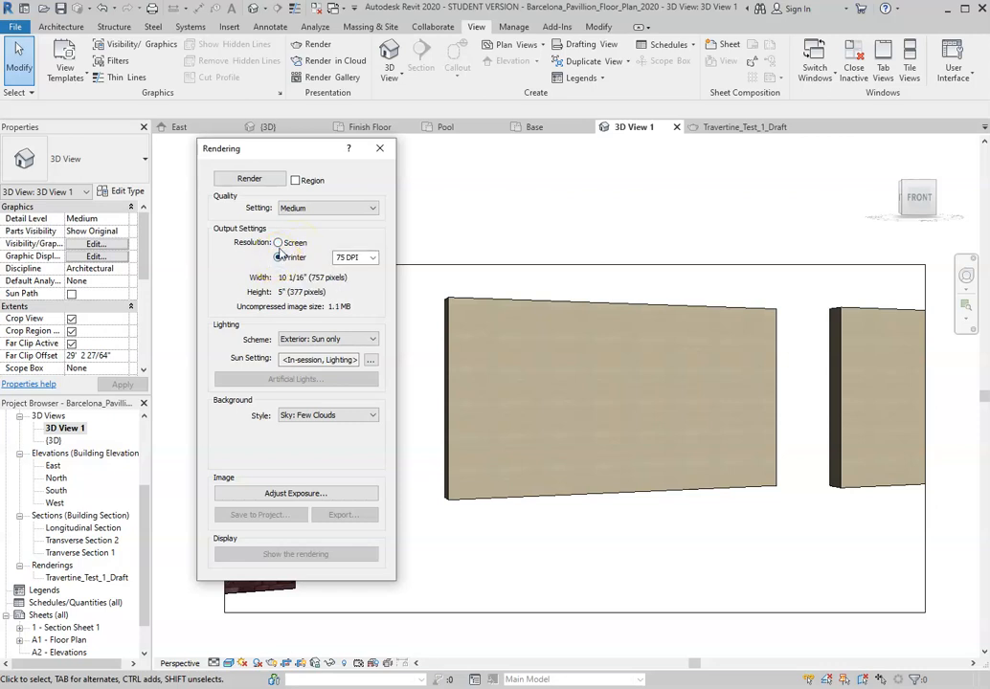
left_click(278, 242)
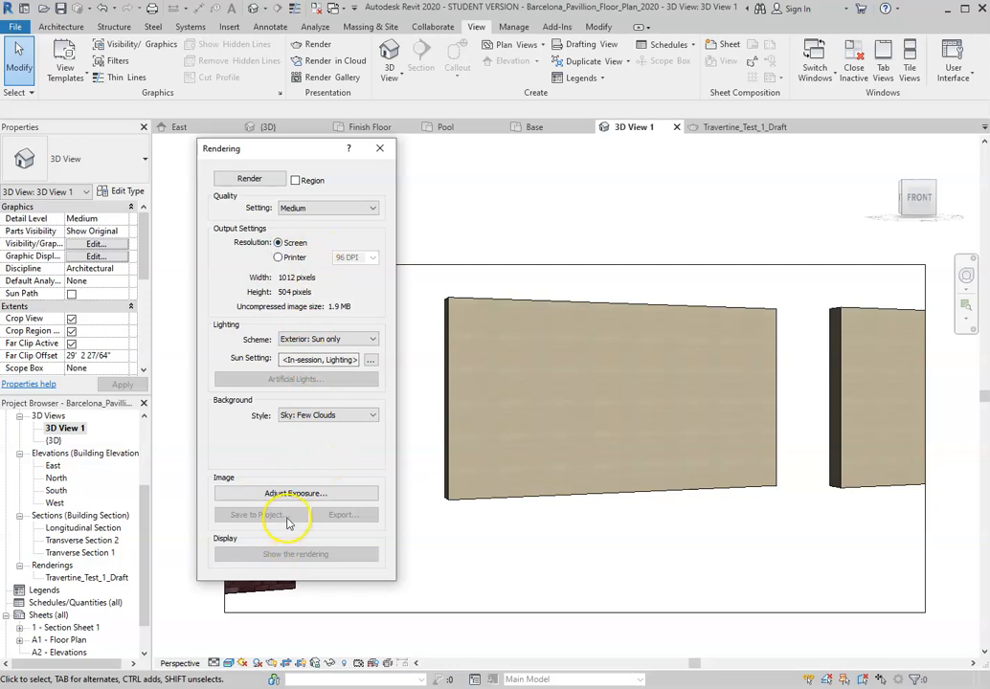
Render the view at Medium quality and save the image to the project as Travertine_Test_2_Med.
left_click(251, 179)
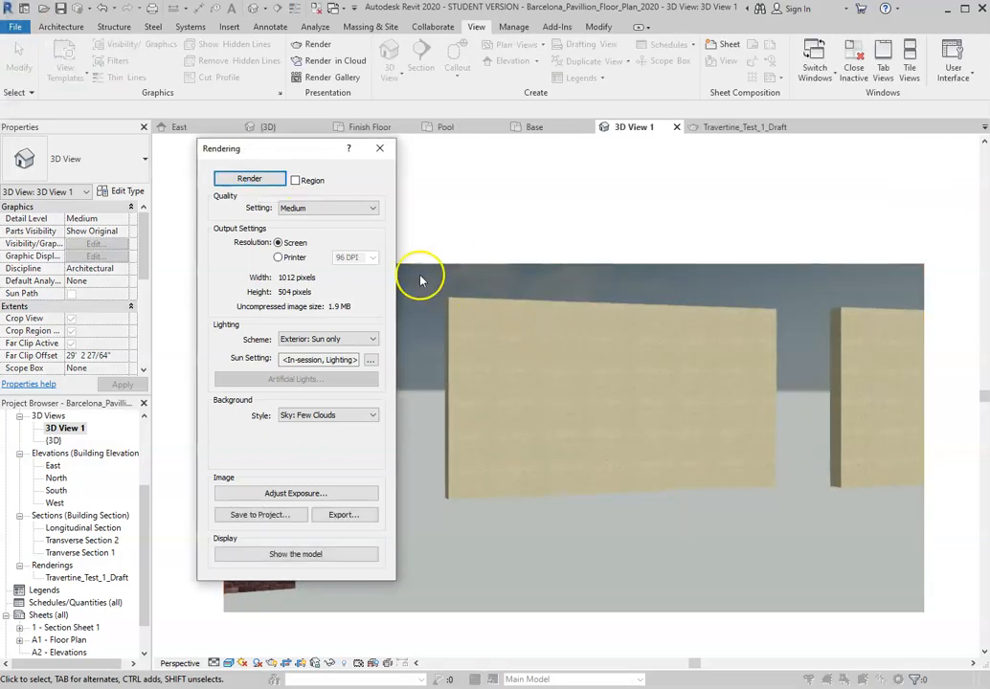
left_click(270, 519)
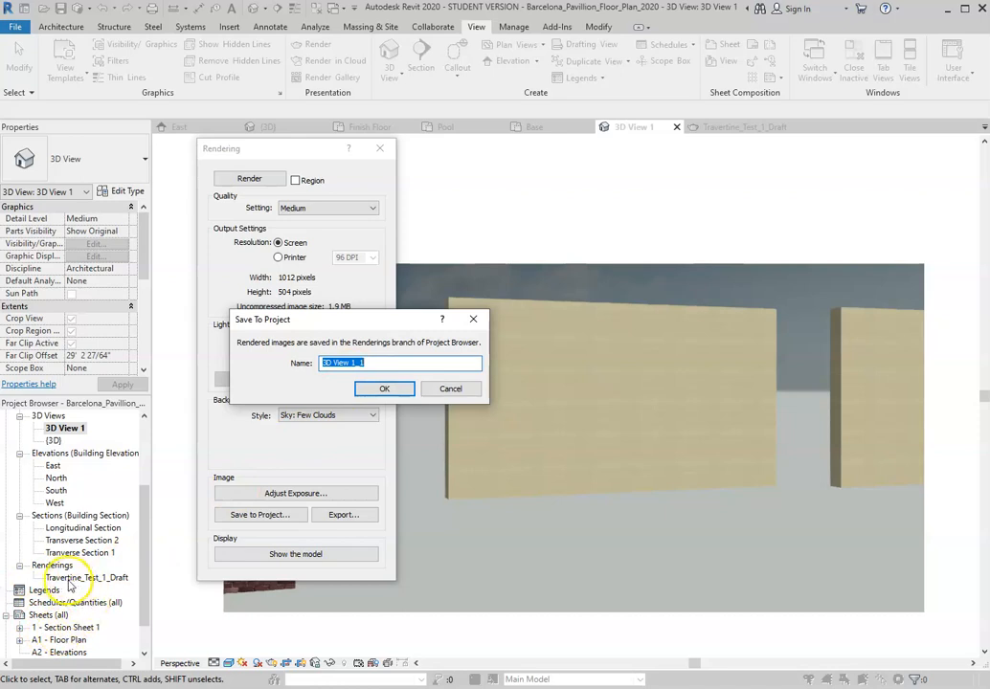
left_click(124, 582)
type("Travertine_Test_2_Med")
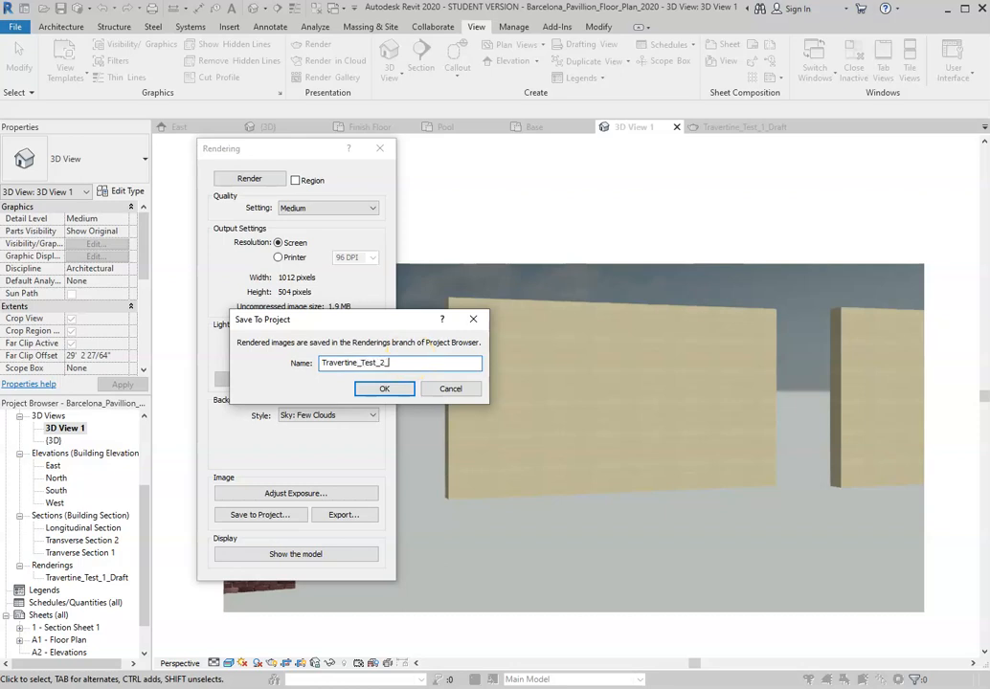
left_click(384, 389)
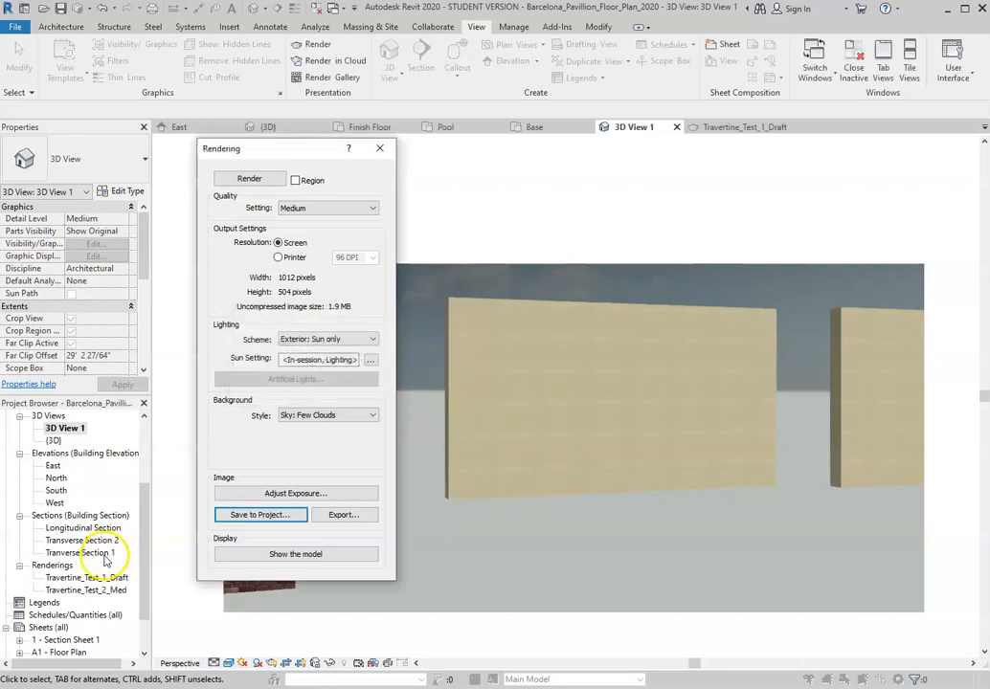
left_click(380, 149)
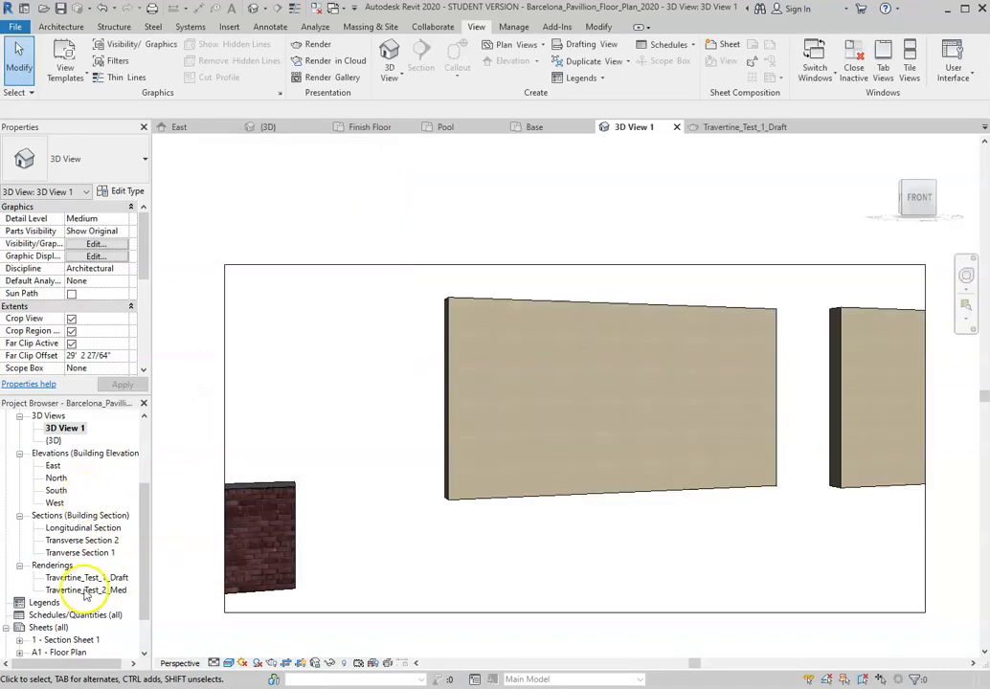
Compare the wall texture in the Travertine_Test_2_Med rendering with that in Travertine_Test_1_Draft.
double_click(86, 590)
scroll(779, 333, "up", 5)
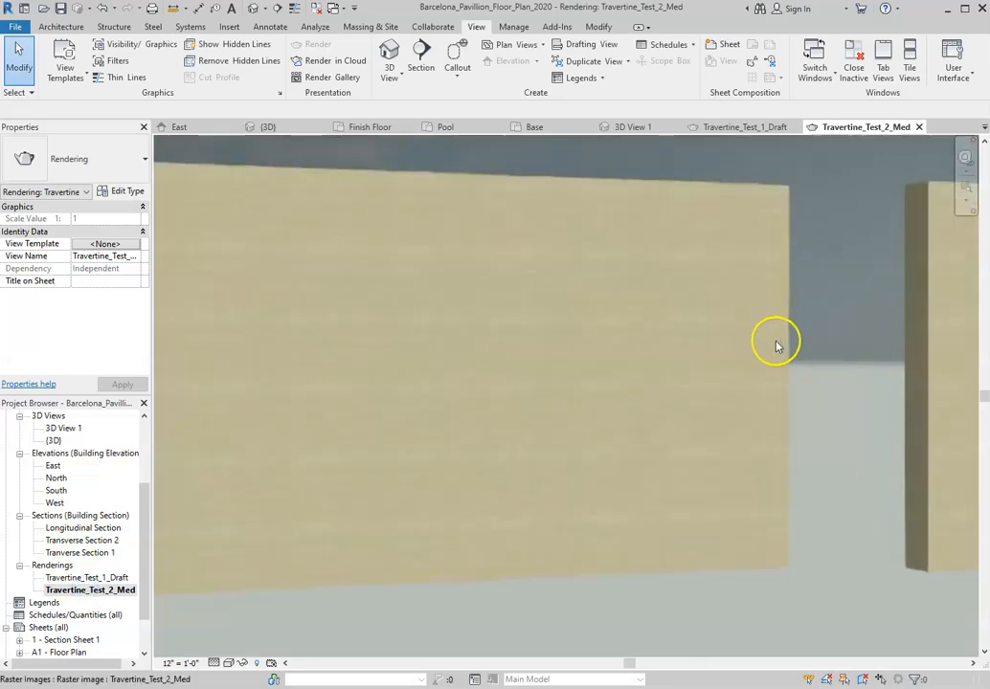
scroll(640, 360, "down", 3)
double_click(88, 577)
scroll(345, 440, "up", 3)
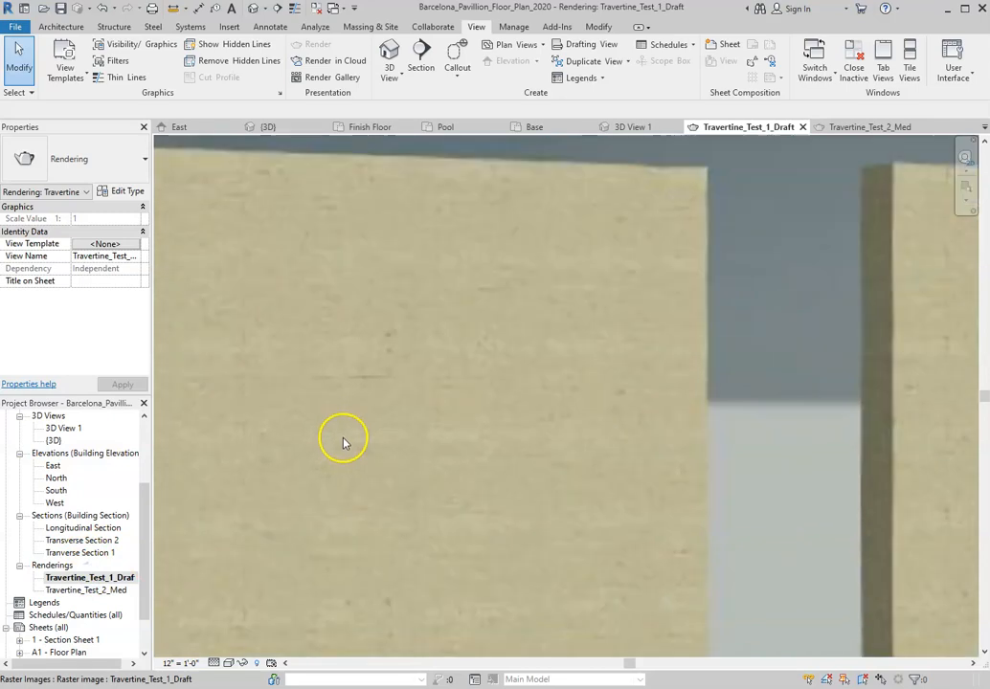
Alternate between the Travertine_Test_1_Draft and Travertine_Test_2_Med renderings to examine the differences in the wall's grain up close.
left_click(112, 590)
double_click(112, 592)
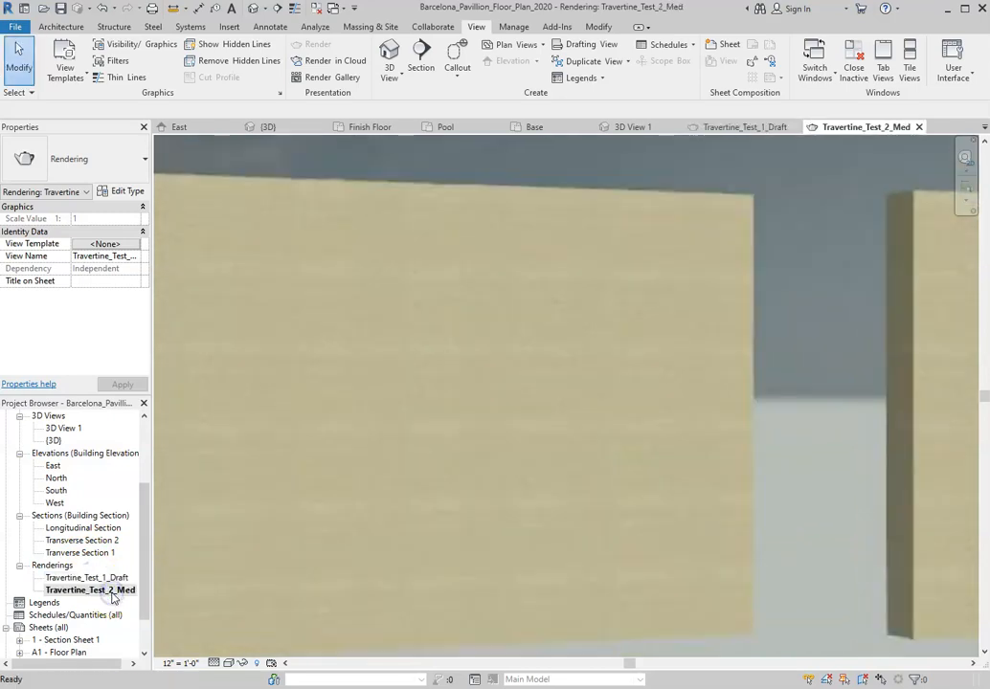
scroll(360, 500, "up", 2)
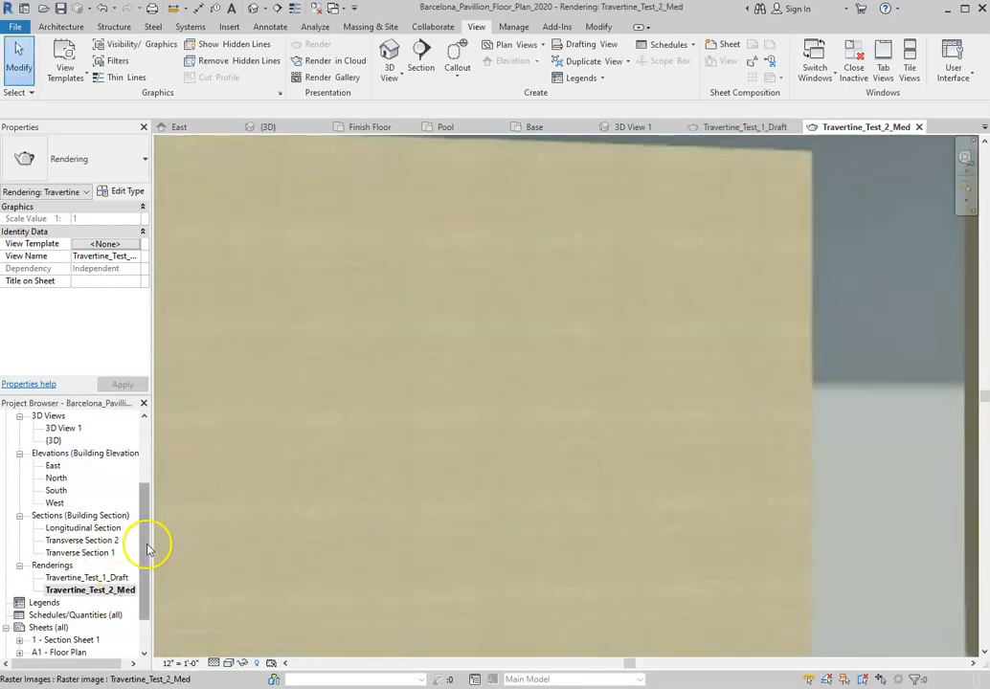
left_click(112, 578)
double_click(112, 579)
scroll(309, 522, "up", 2)
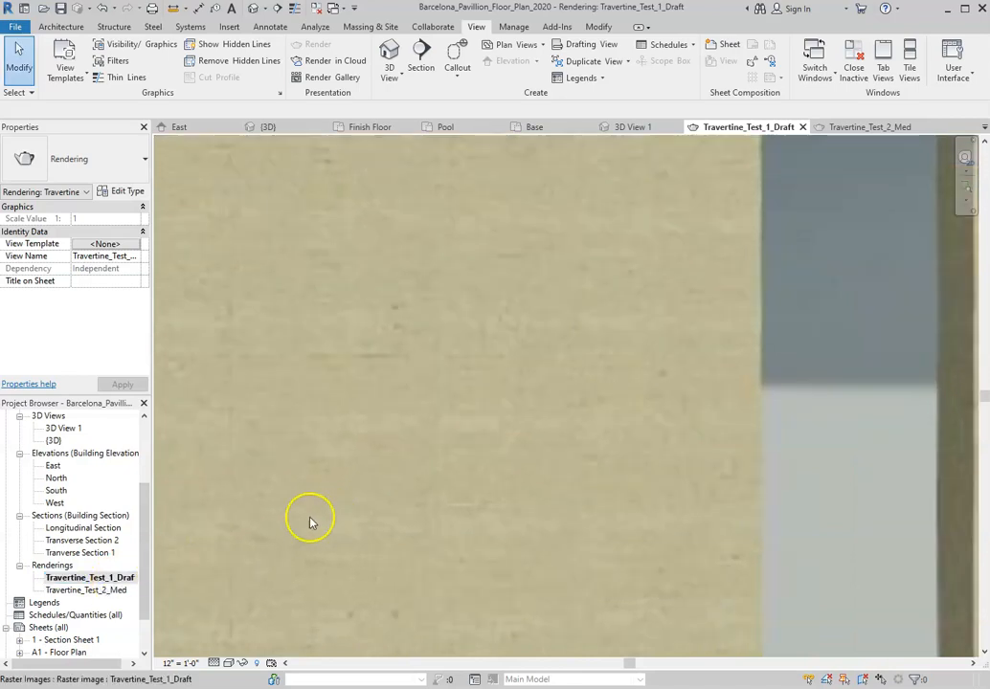
double_click(113, 590)
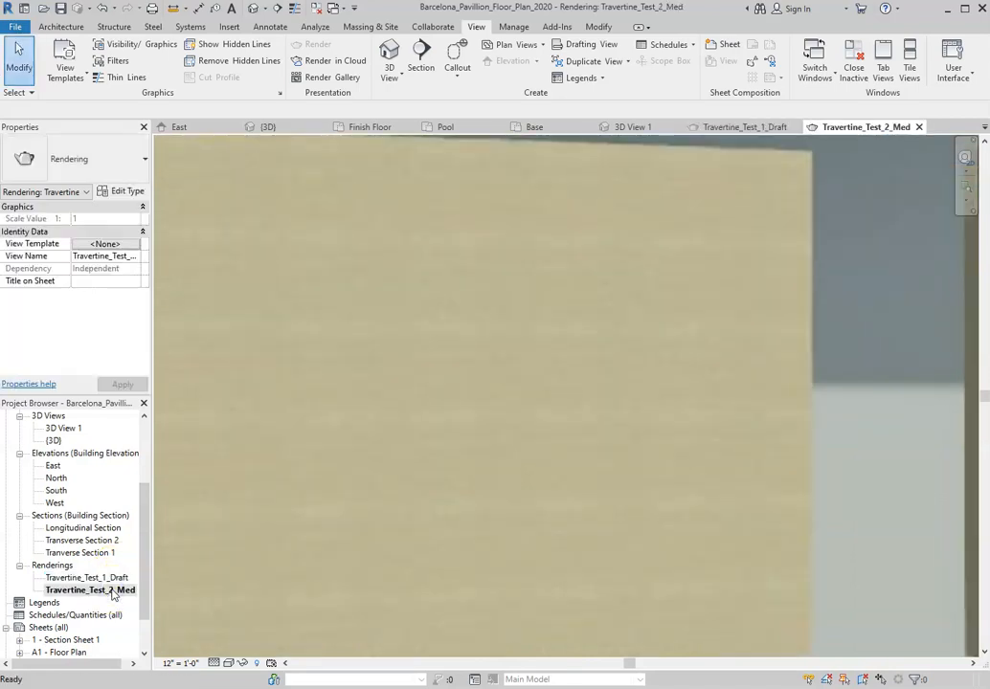
double_click(116, 578)
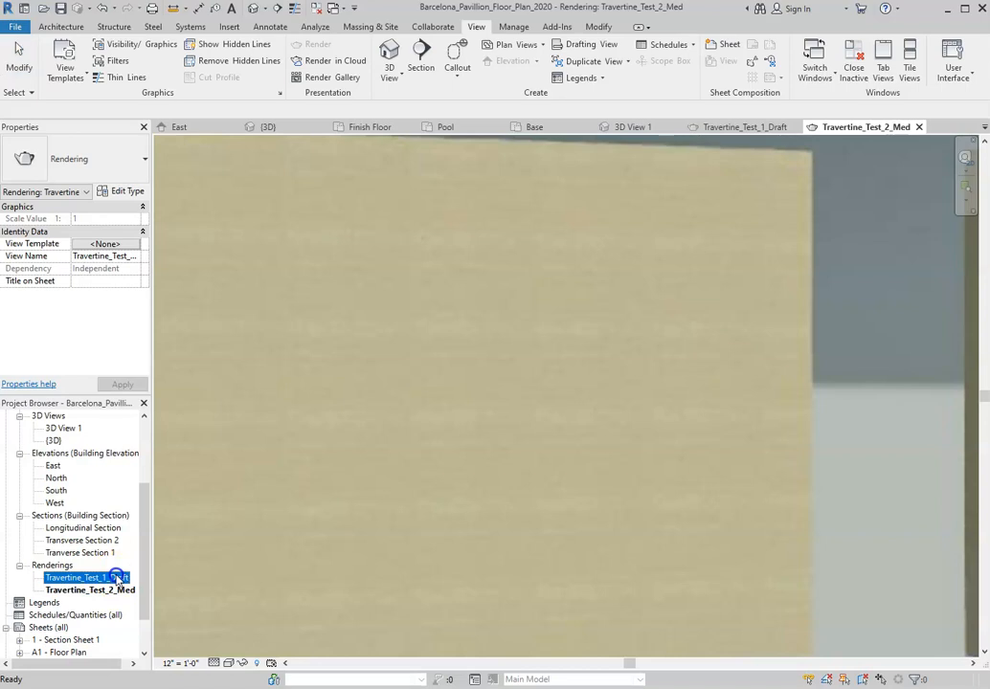
double_click(113, 591)
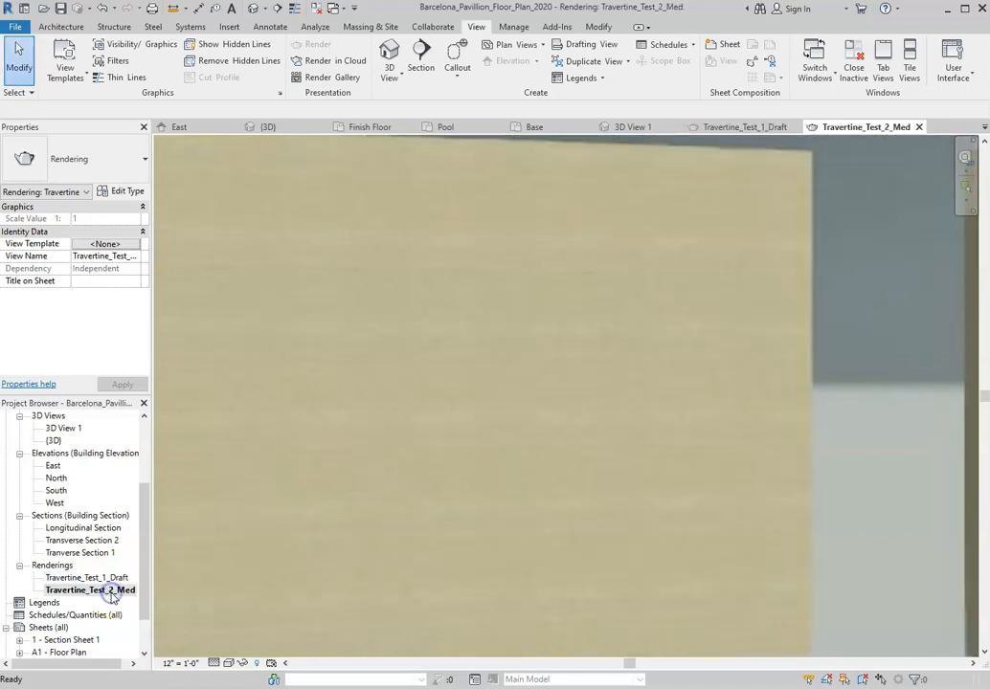
scroll(543, 331, "down", 3)
scroll(457, 338, "down", 1)
scroll(395, 367, "up", 4)
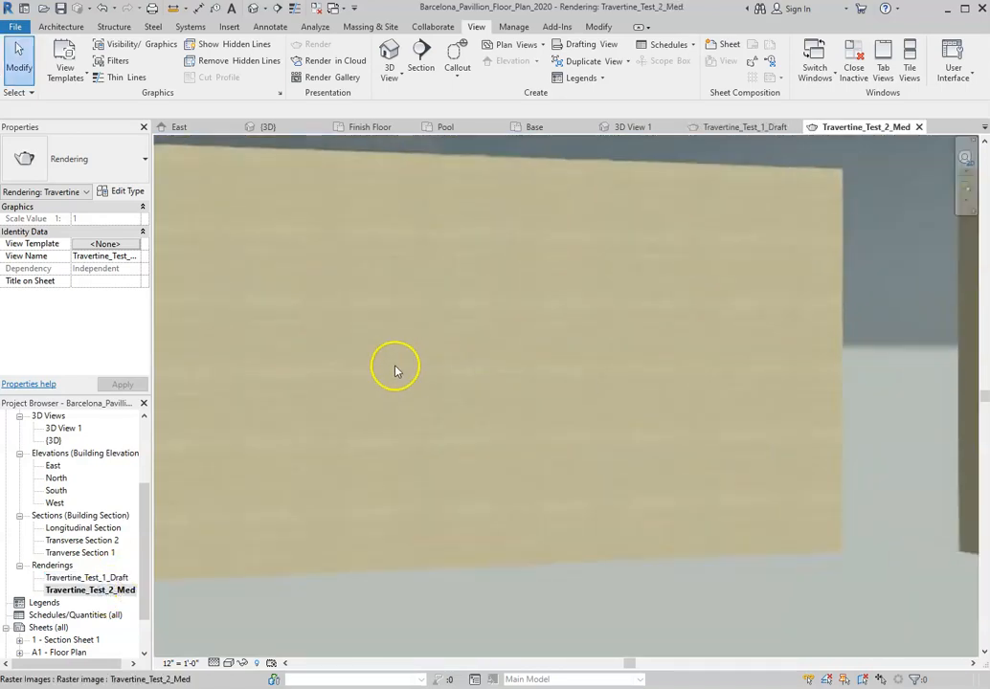
scroll(346, 354, "down", 2)
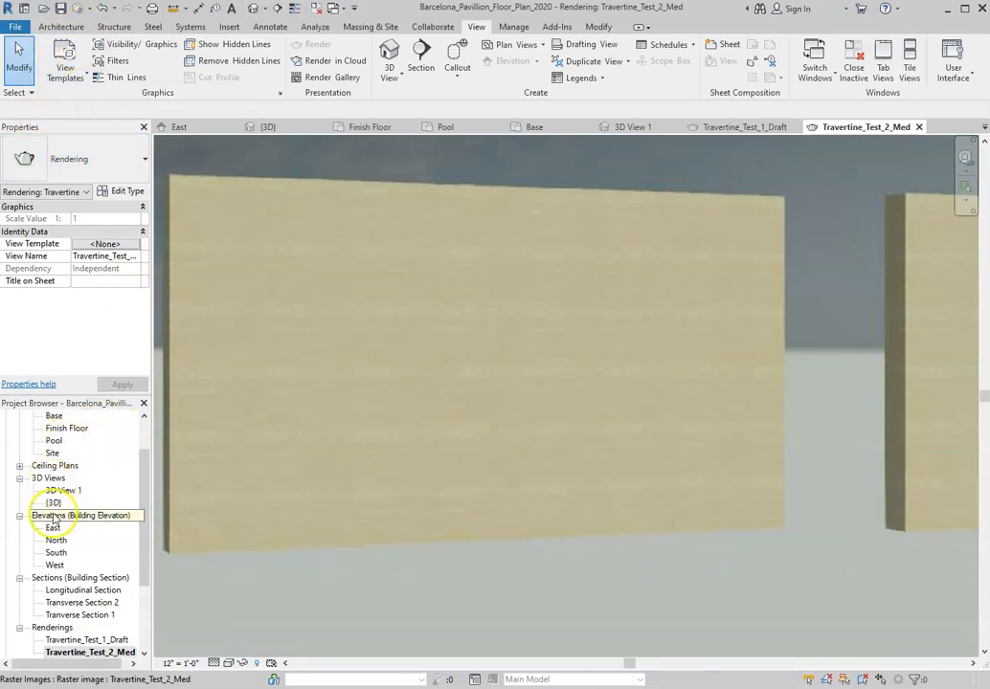
Return to 3D View 1 and render it at High quality with Screen resolution.
double_click(63, 490)
scroll(872, 368, "up", 2)
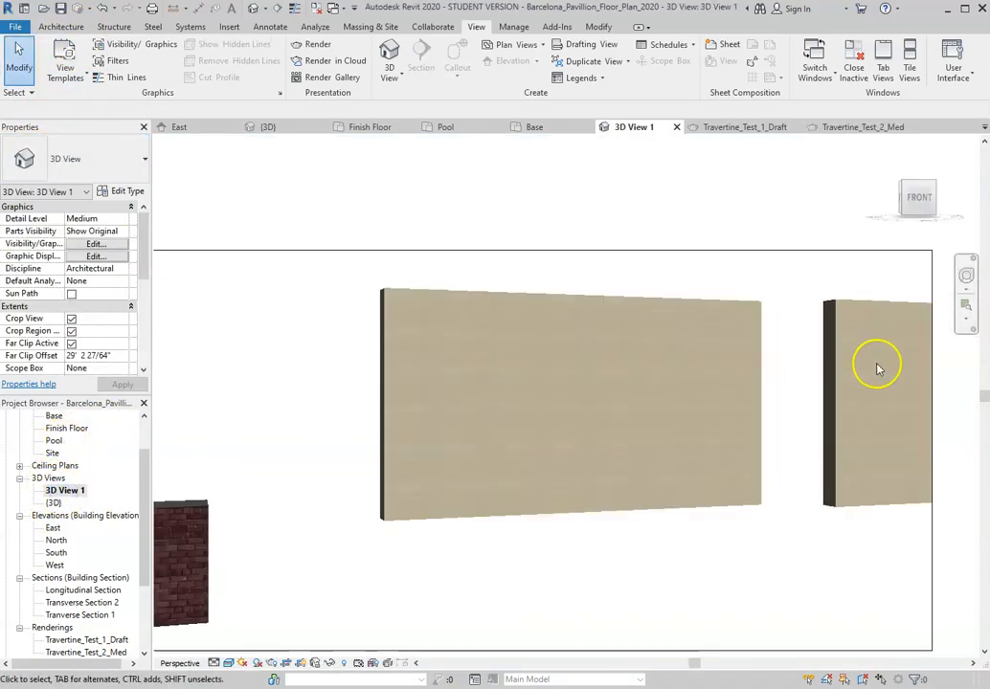
scroll(821, 386, "down", 2)
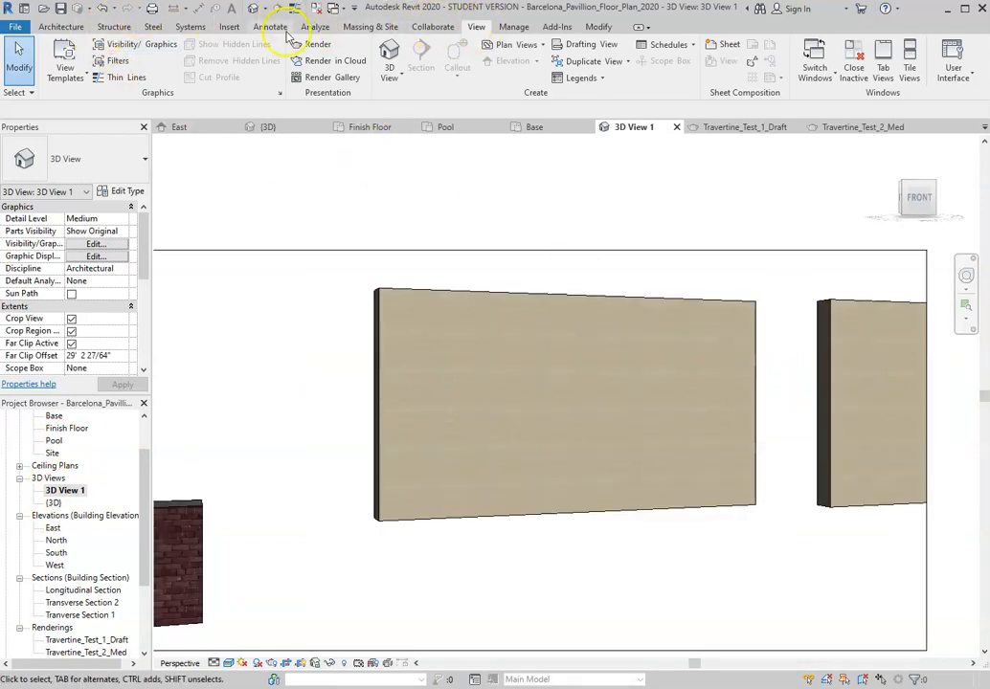
left_click(318, 44)
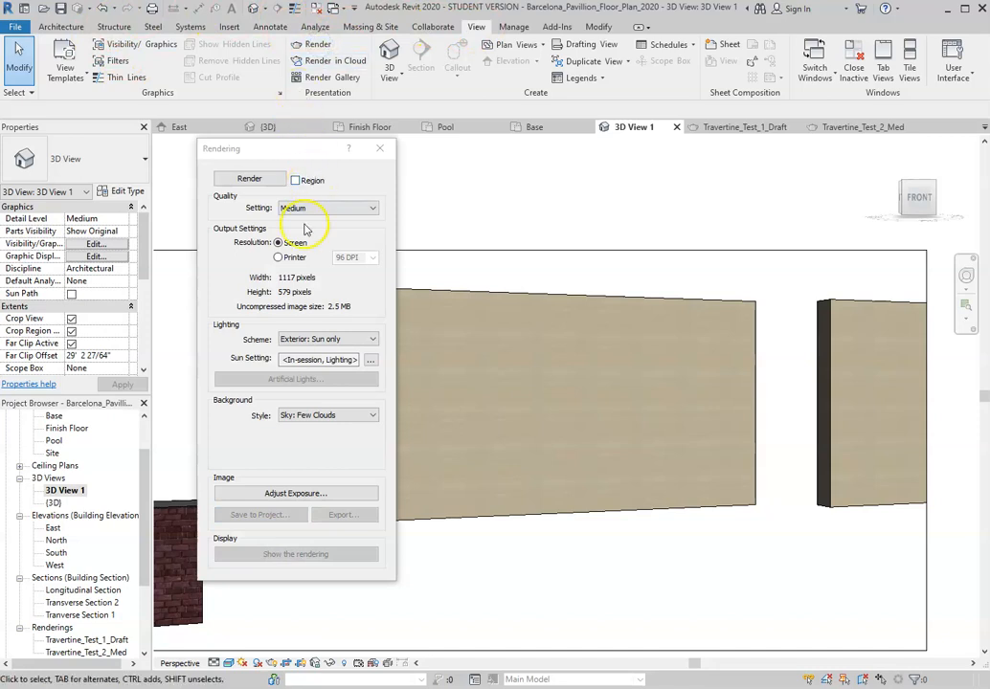
left_click(312, 209)
left_click(307, 243)
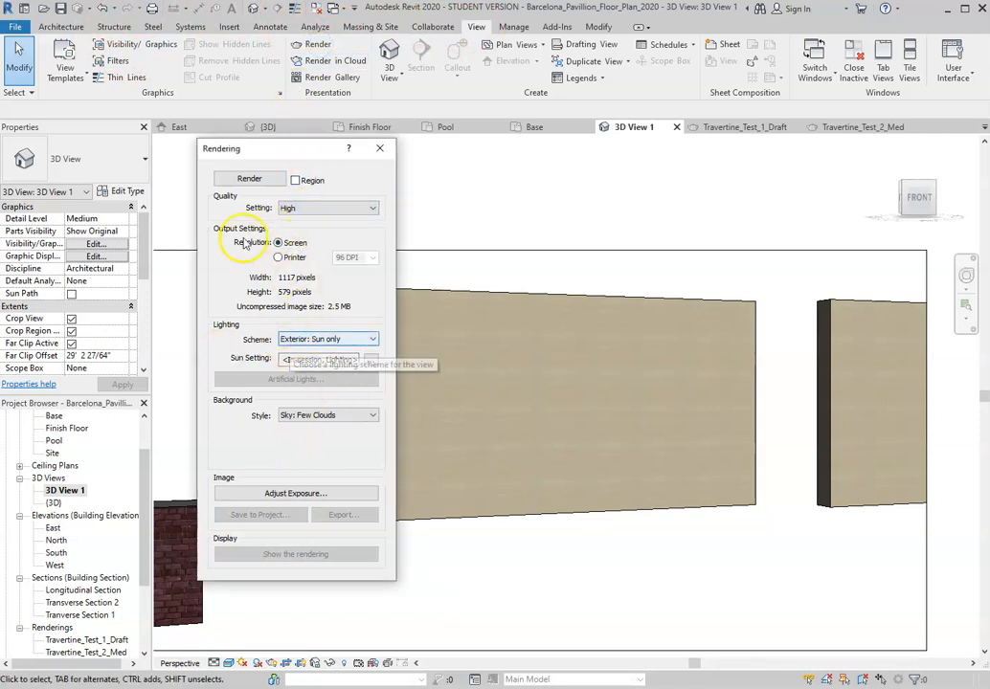
left_click(255, 182)
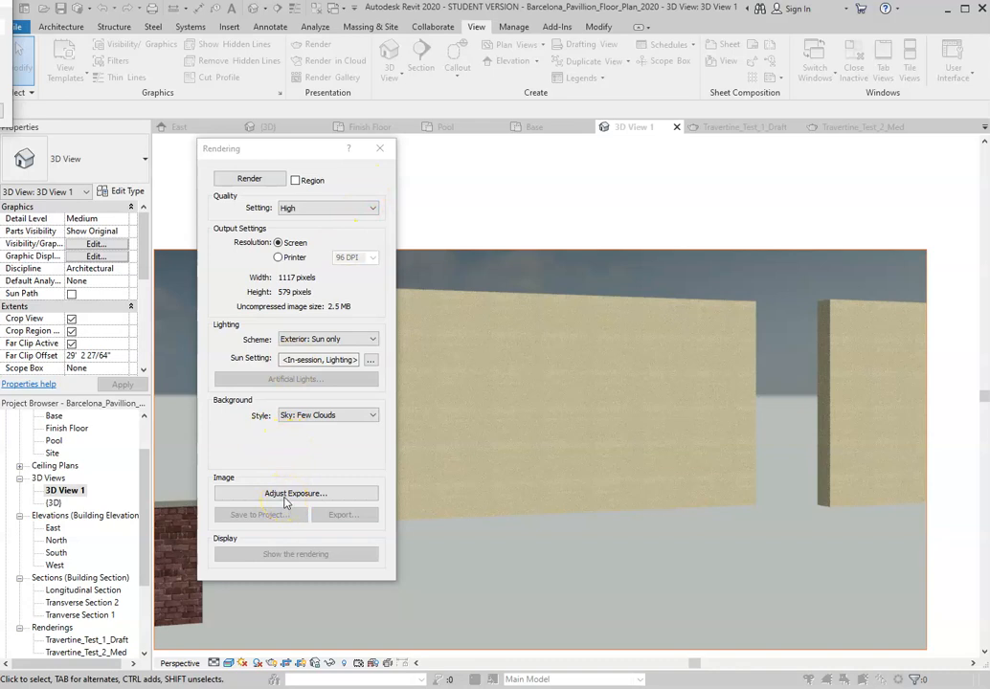
left_click_drag(678, 263, 685, 484)
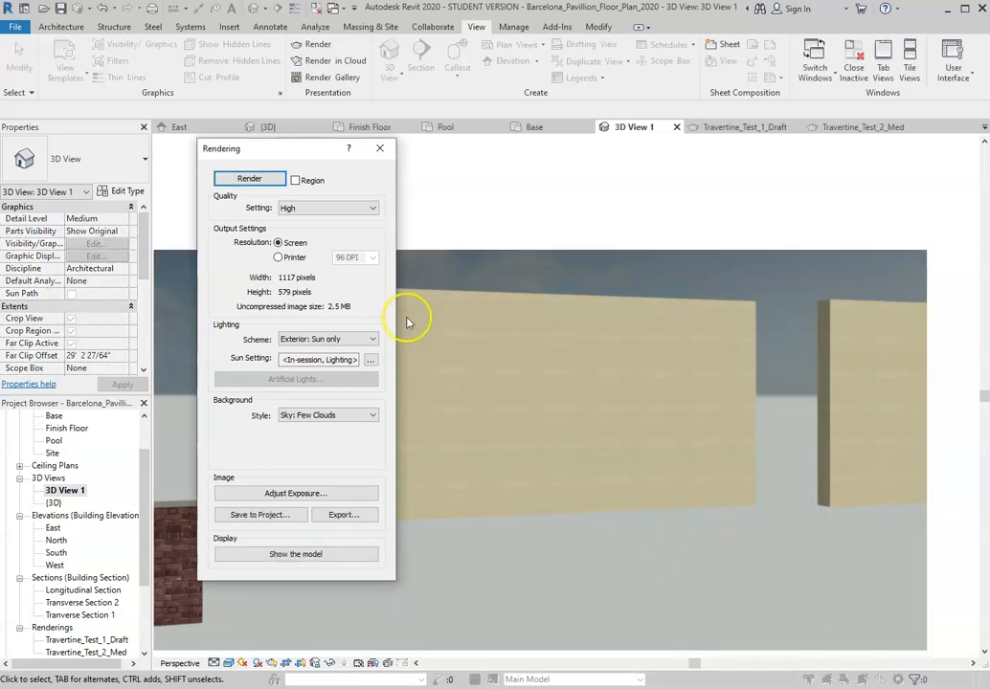
Try an exposure adjustment on the rendered image with Highlights 0.23 and Saturation 3.79.
left_click(346, 494)
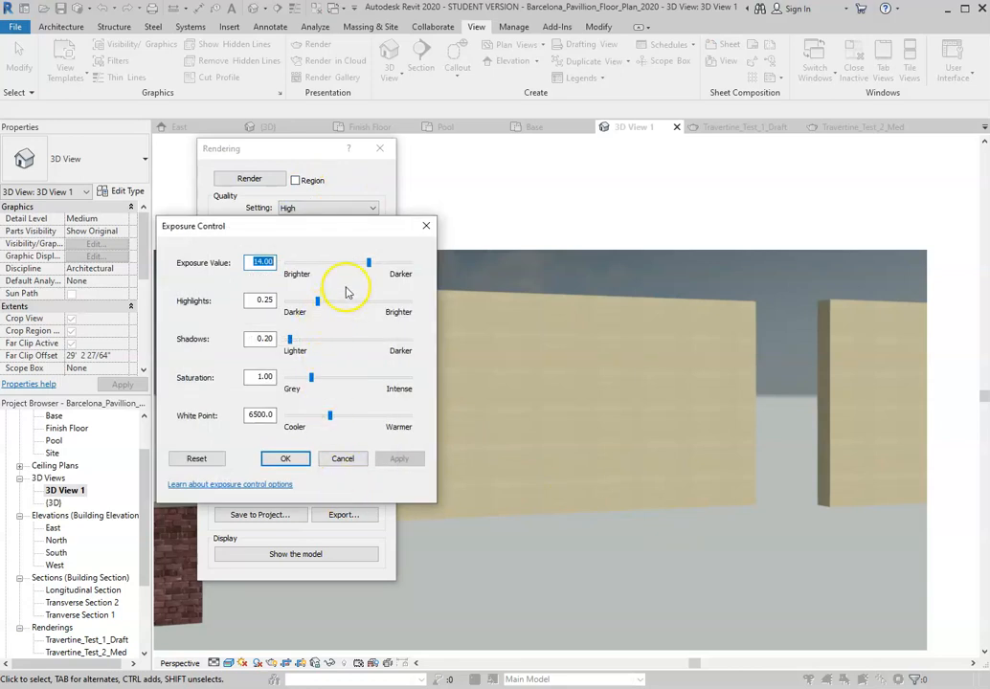
mouse_move(317, 301)
left_mouse_down()
mouse_move(366, 310)
mouse_move(317, 307)
left_mouse_up()
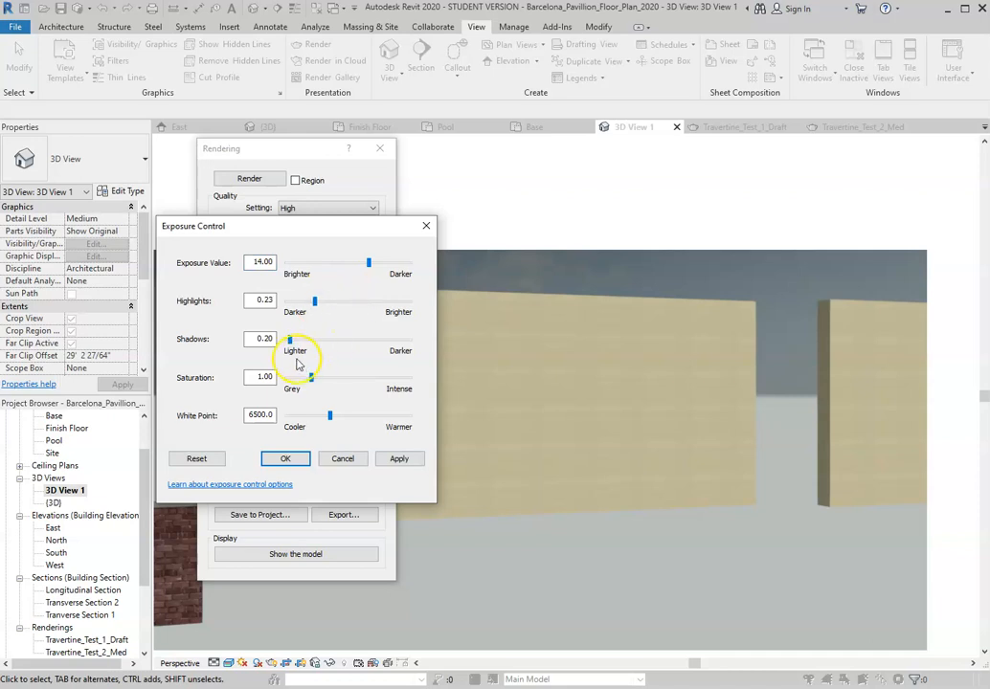
left_click_drag(312, 382, 382, 387)
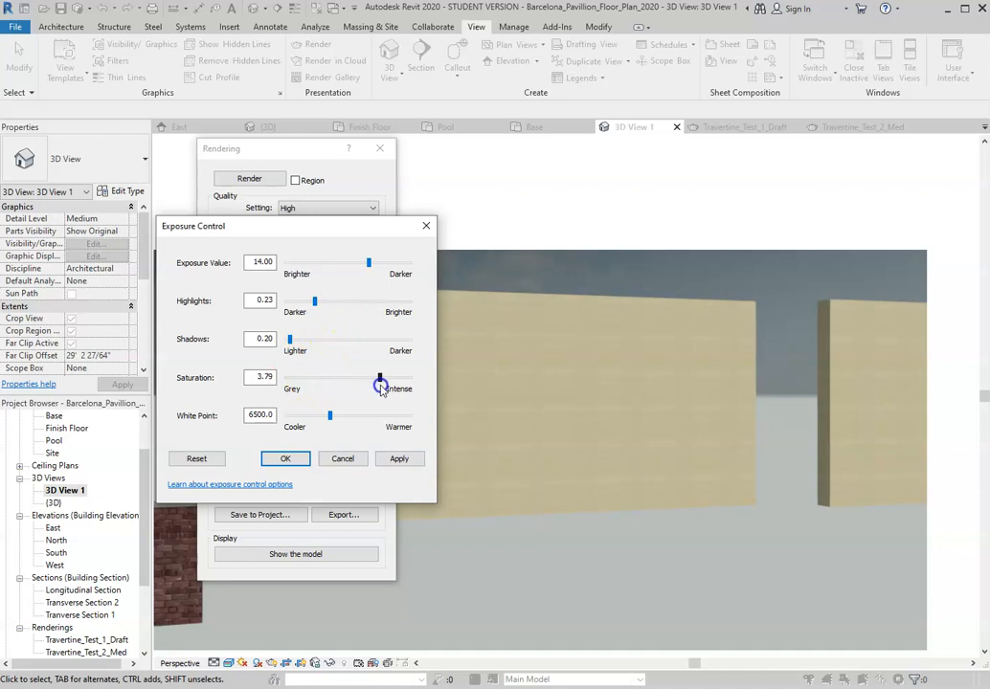
left_click(399, 459)
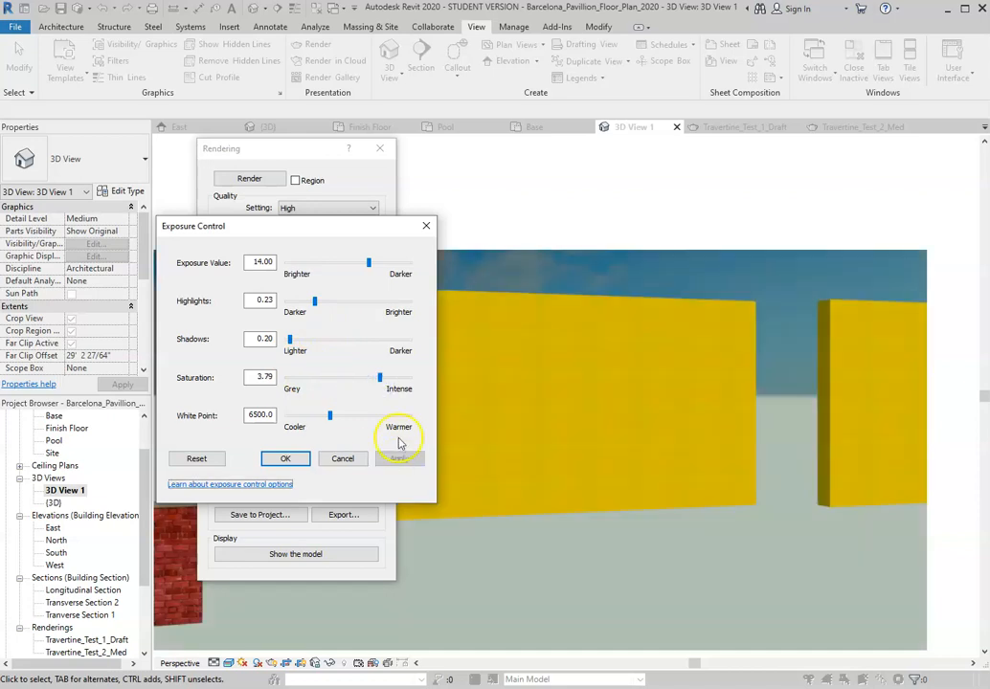
Apply exposure settings of Highlights 0.68, Shadows 0.63, Saturation 1.32 and White Point 6175.3, and close the exposure controls.
left_click_drag(380, 381, 328, 414)
left_click(399, 458)
left_click(400, 462)
mouse_move(290, 339)
left_mouse_down()
mouse_move(303, 339)
mouse_move(318, 303)
mouse_move(370, 300)
left_mouse_up()
left_click(398, 459)
left_click(342, 461)
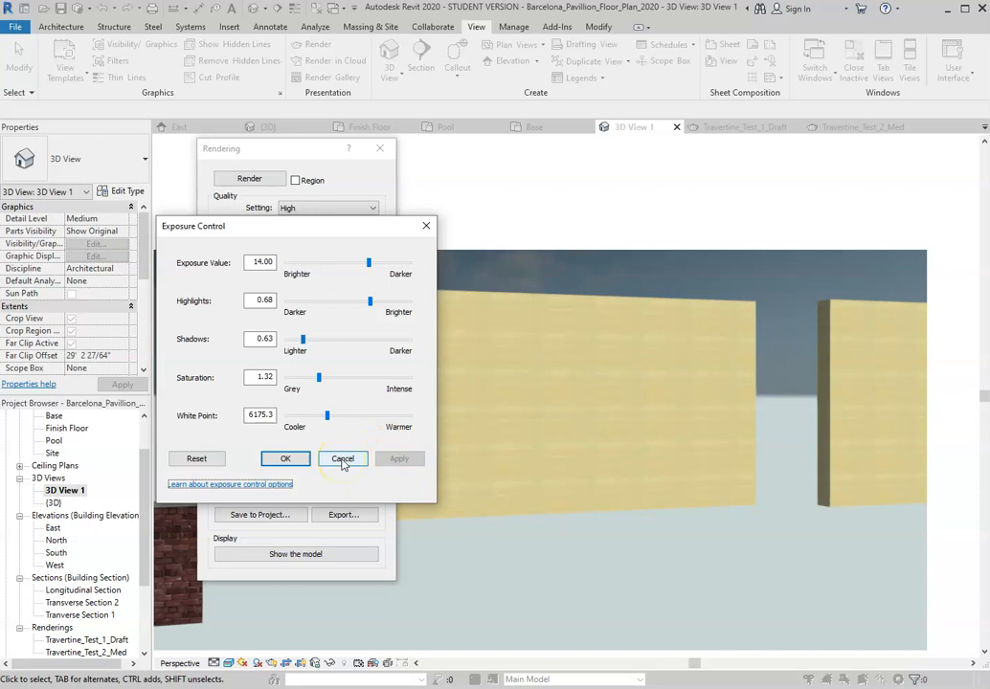
left_click(342, 460)
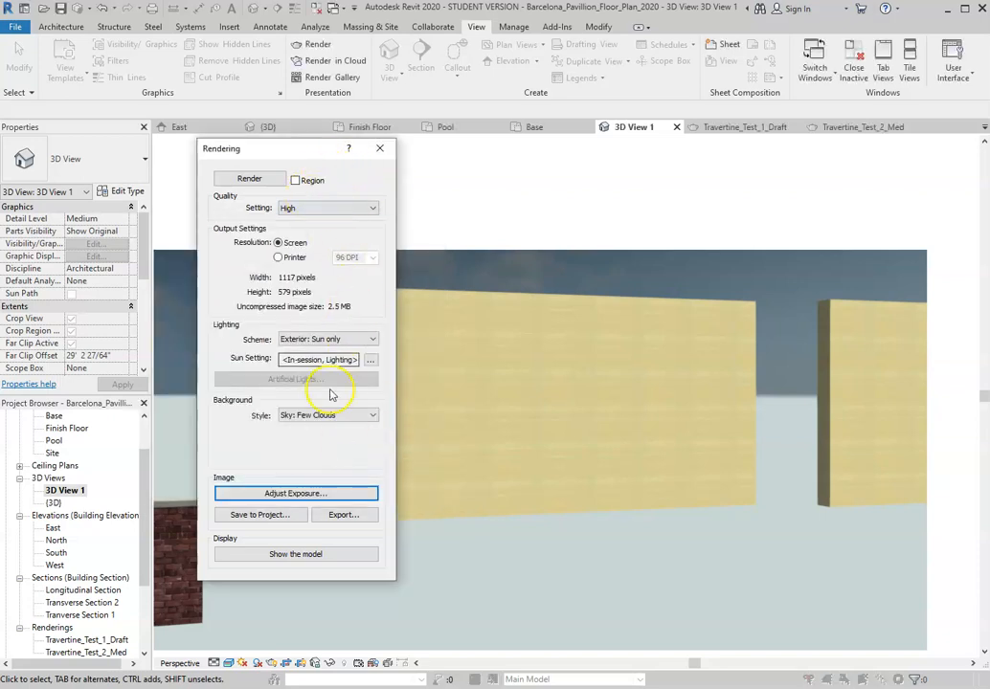
Render the view again at High quality with the adjusted exposure and stop the rendering early.
left_click(259, 181)
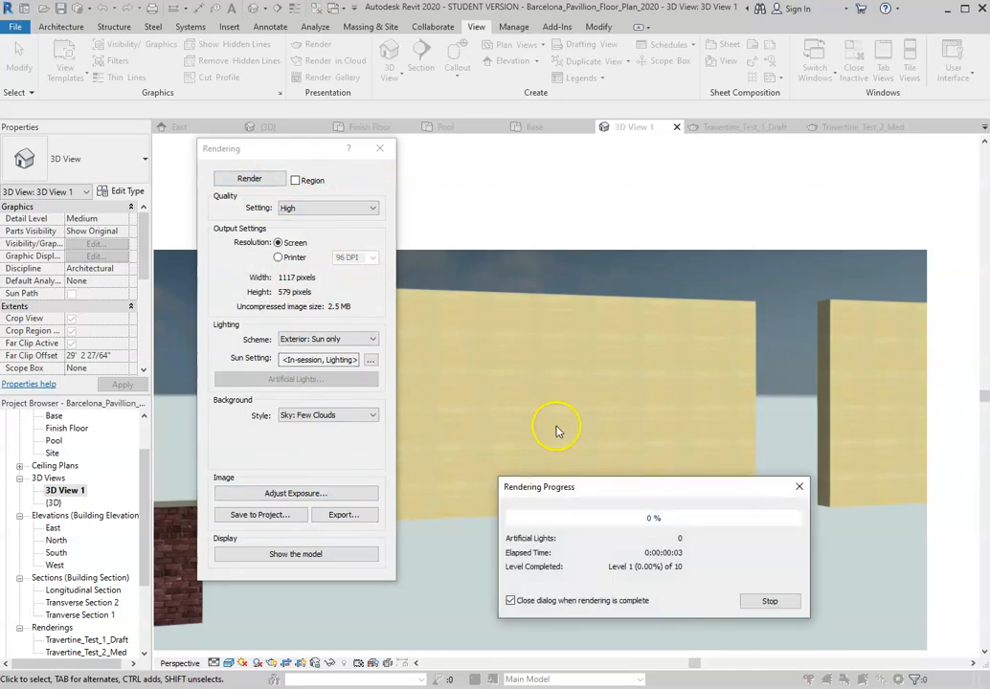
left_click(769, 601)
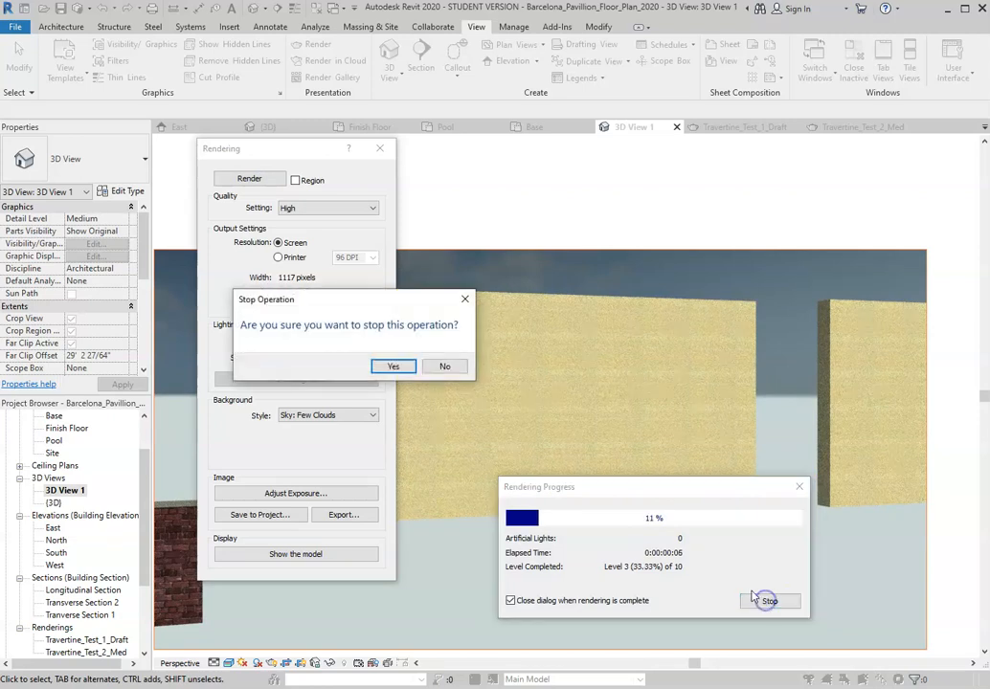
left_click(391, 366)
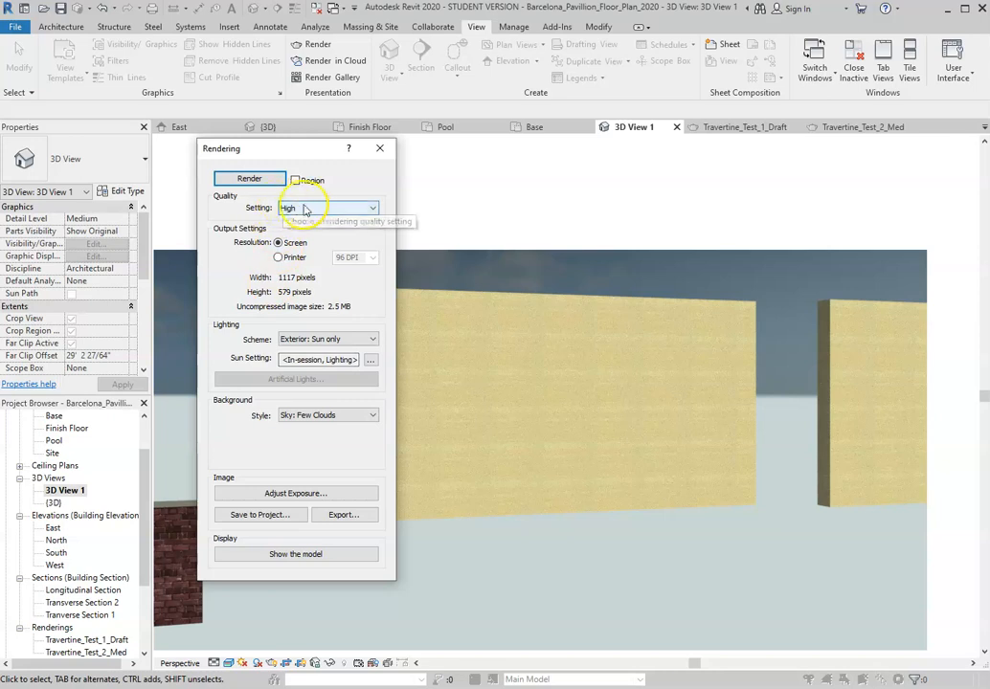
Save the rendered image to the project as Travertine_Test_3_High and close the rendering settings.
left_click(260, 515)
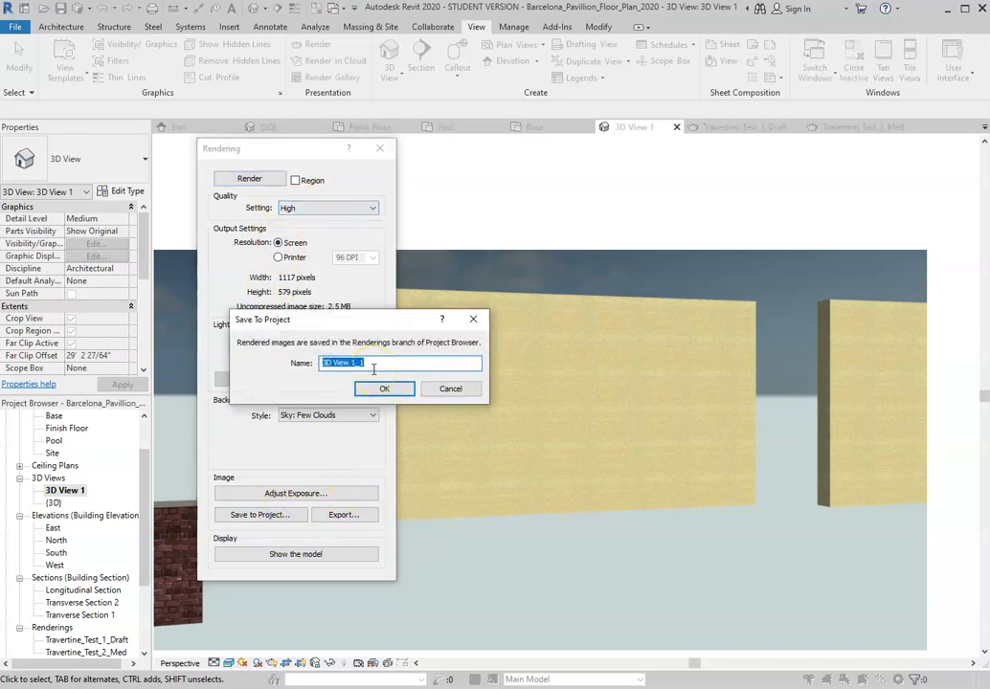
type("Travertine_Test_3_High")
left_click(383, 388)
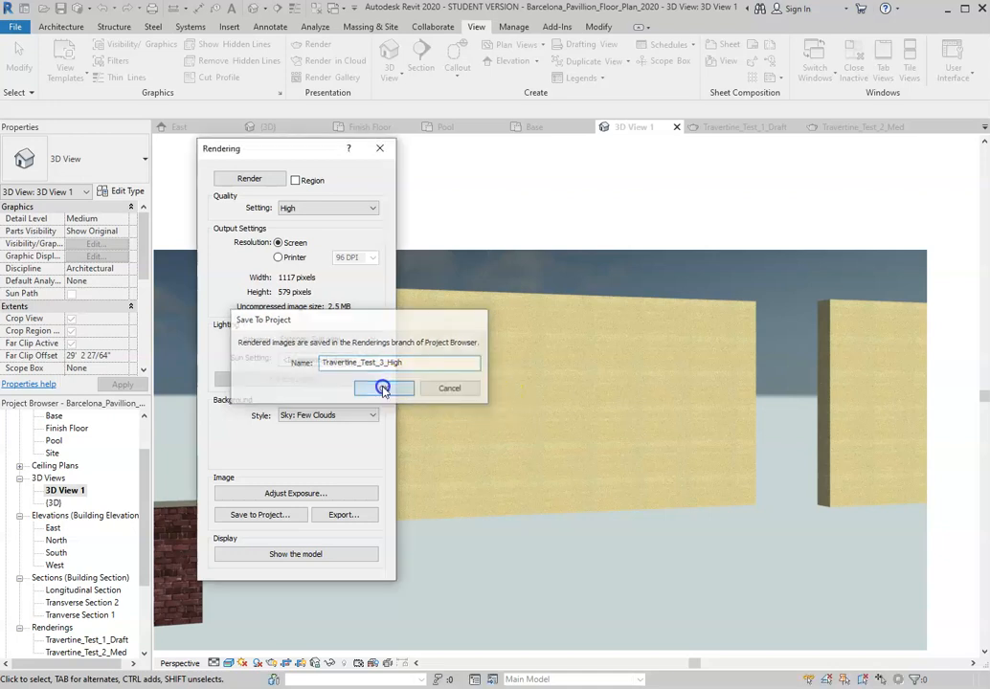
left_click(379, 147)
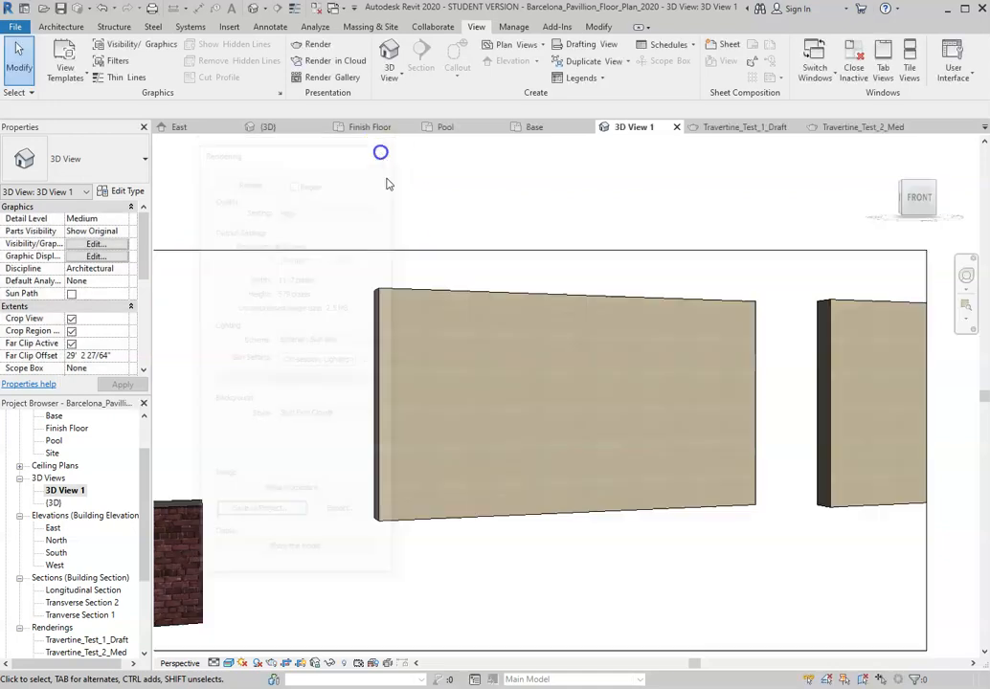
Open the Travertine_Test_3_High rendering and examine the travertine wall texture up close.
scroll(76, 599, "down", 1)
double_click(85, 628)
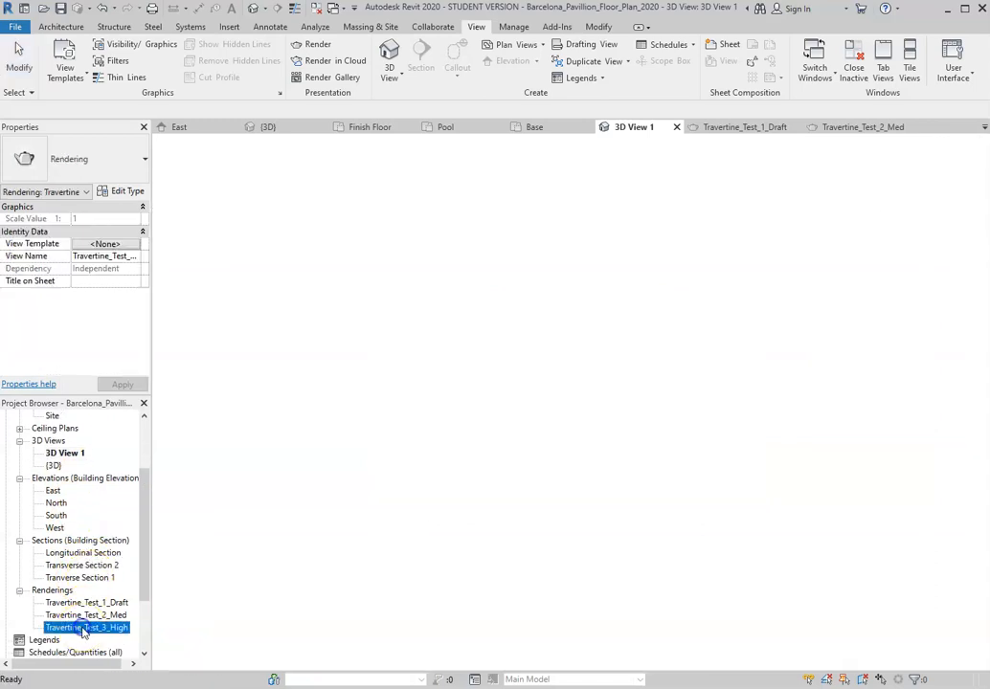
scroll(818, 328, "up", 2)
scroll(795, 326, "up", 1)
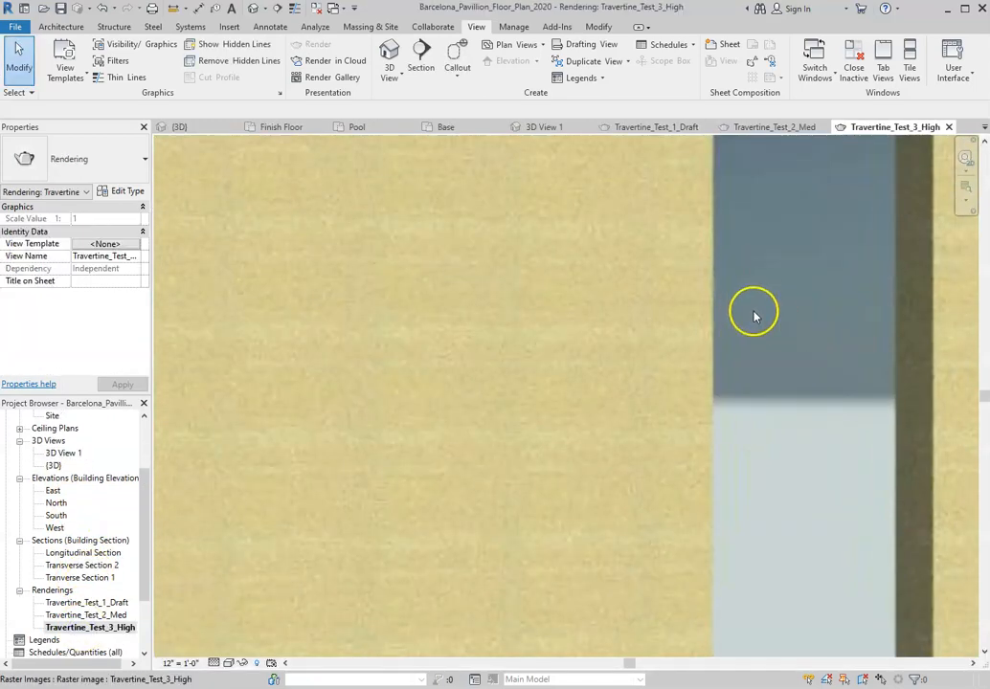
scroll(652, 383, "down", 1)
scroll(648, 464, "up", 1)
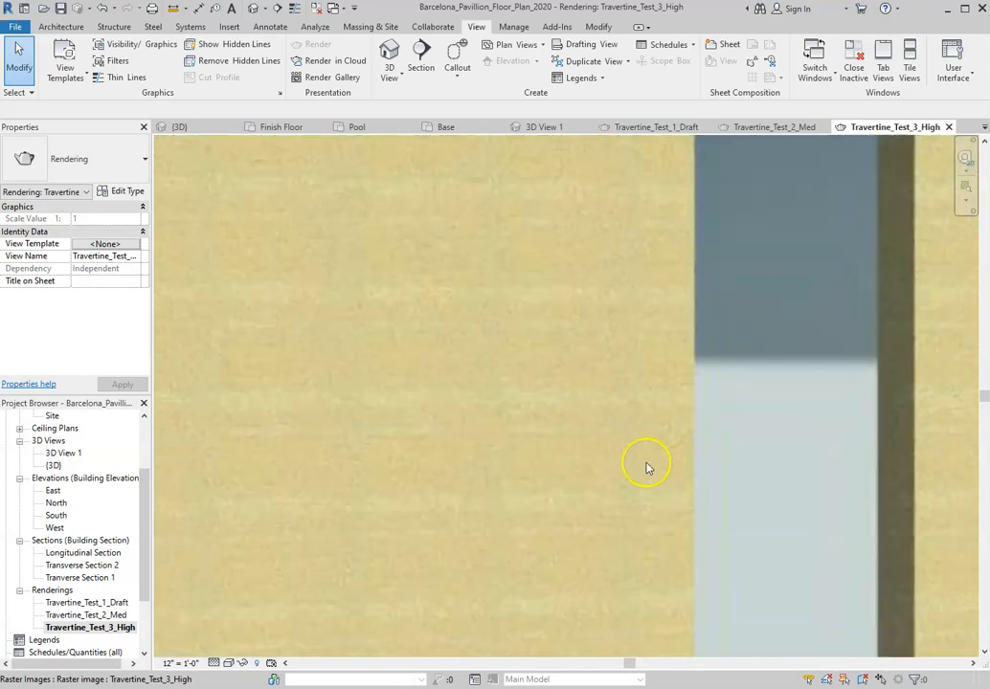
scroll(647, 466, "down", 1)
Compare the wall texture in the Travertine_Test_2_Med and Travertine_Test_1_Draft renderings with that in Travertine_Test_3_High.
double_click(87, 615)
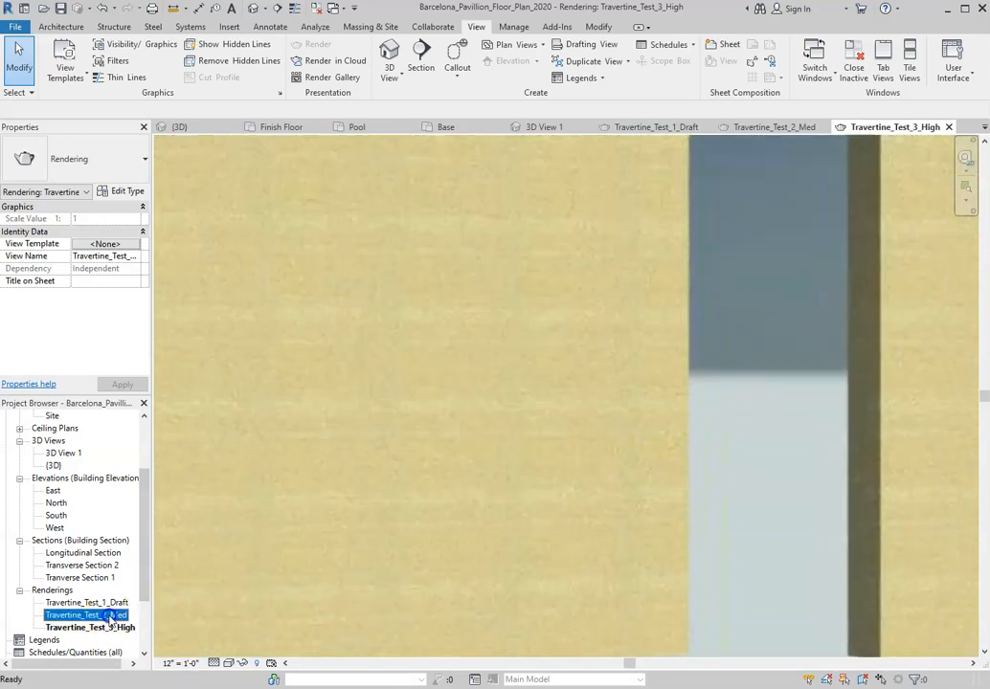
scroll(670, 412, "up", 2)
scroll(799, 377, "up", 1)
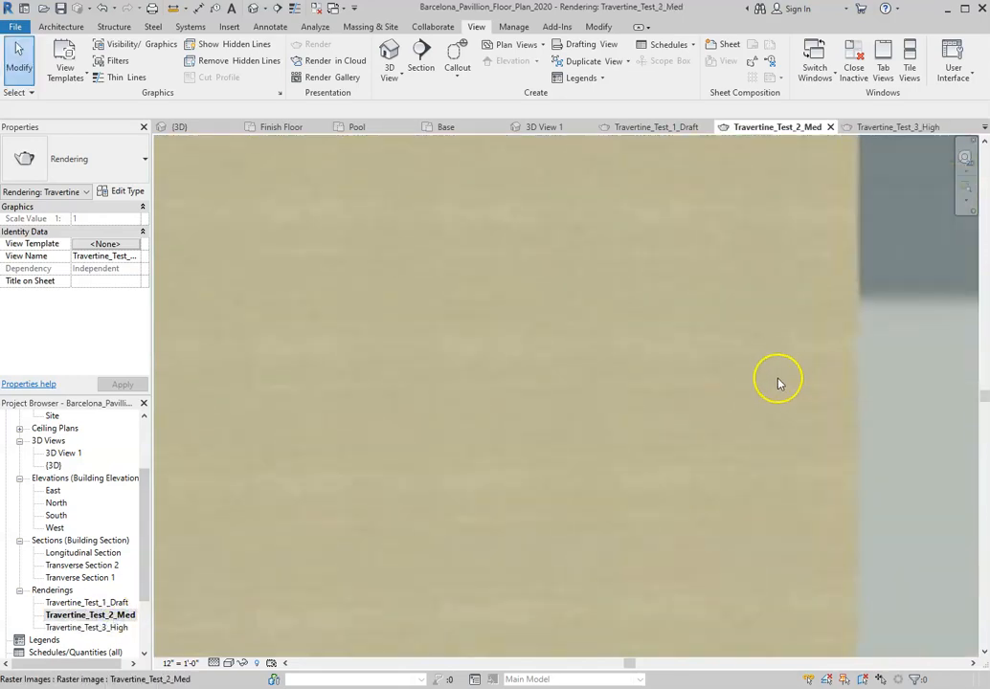
double_click(110, 603)
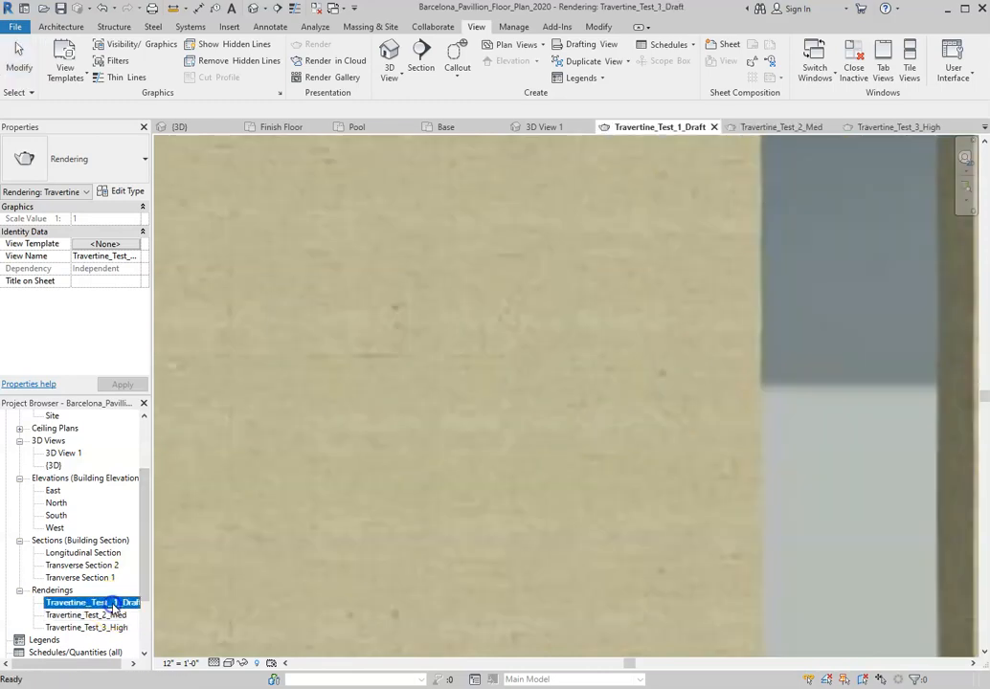
left_click(99, 628)
double_click(99, 628)
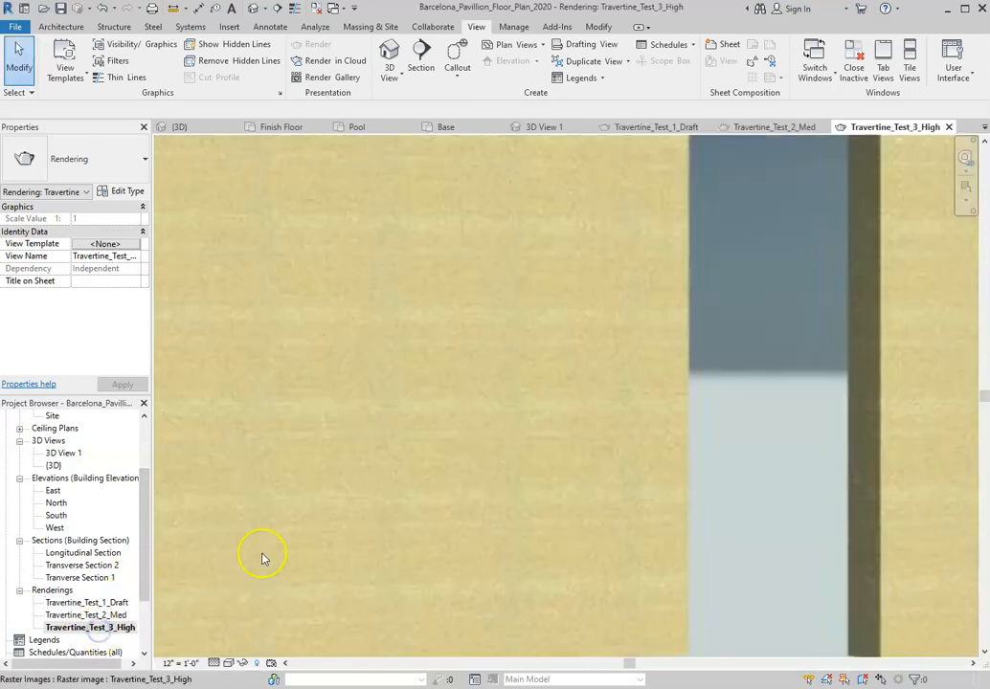
scroll(531, 397, "down", 2)
scroll(524, 403, "up", 2)
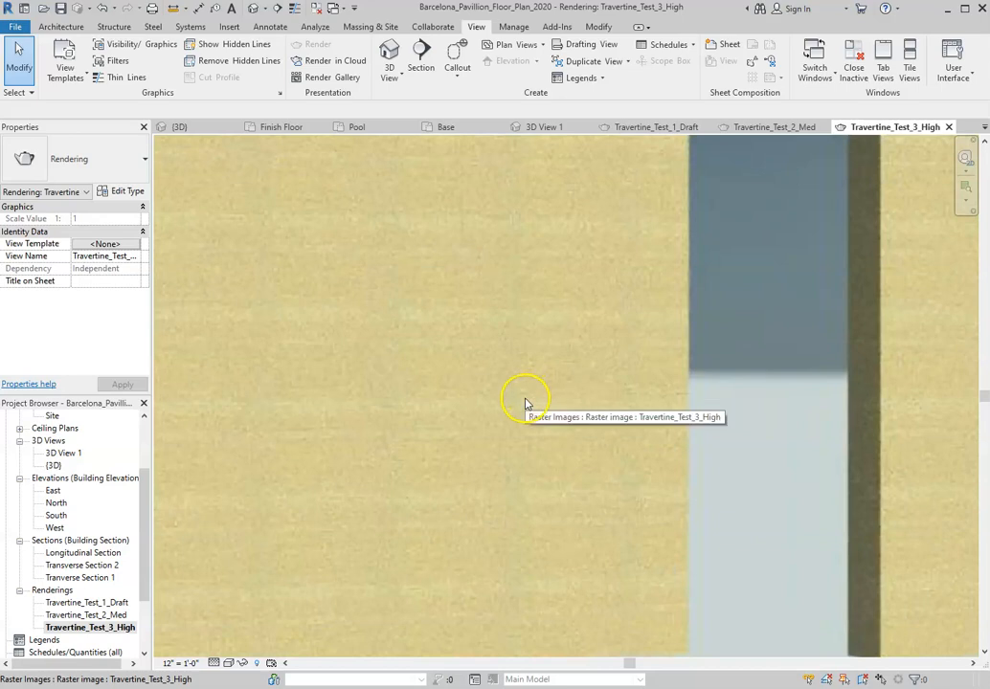
Examine the travertine and brick walls in the Travertine_Test_3_High rendering, both in close-up and as a whole image.
scroll(601, 389, "down", 4)
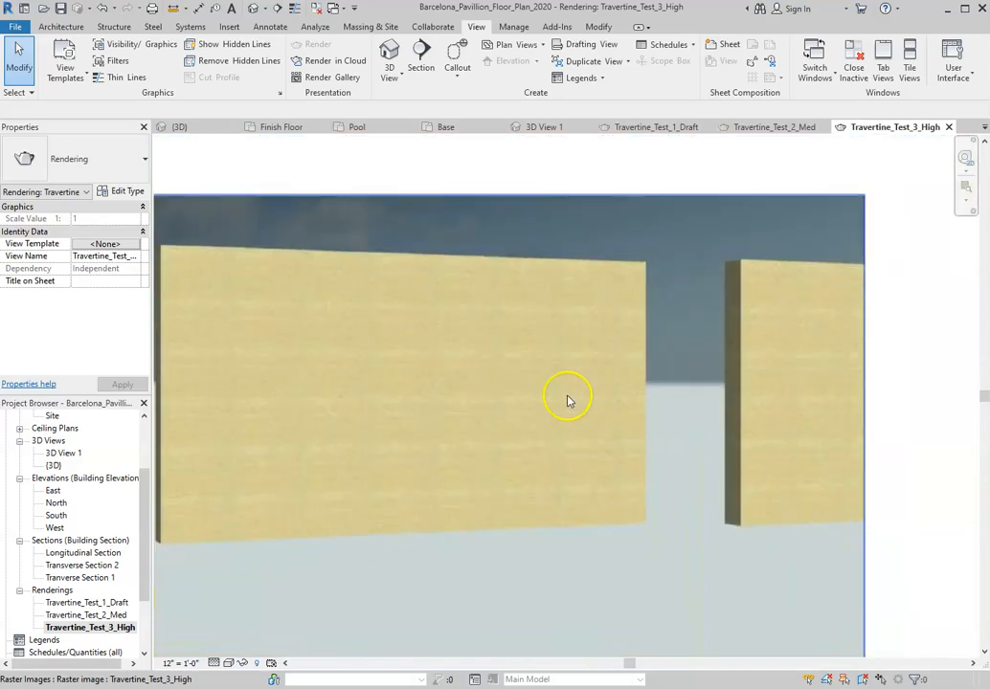
scroll(305, 394, "up", 2)
scroll(305, 394, "up", 1)
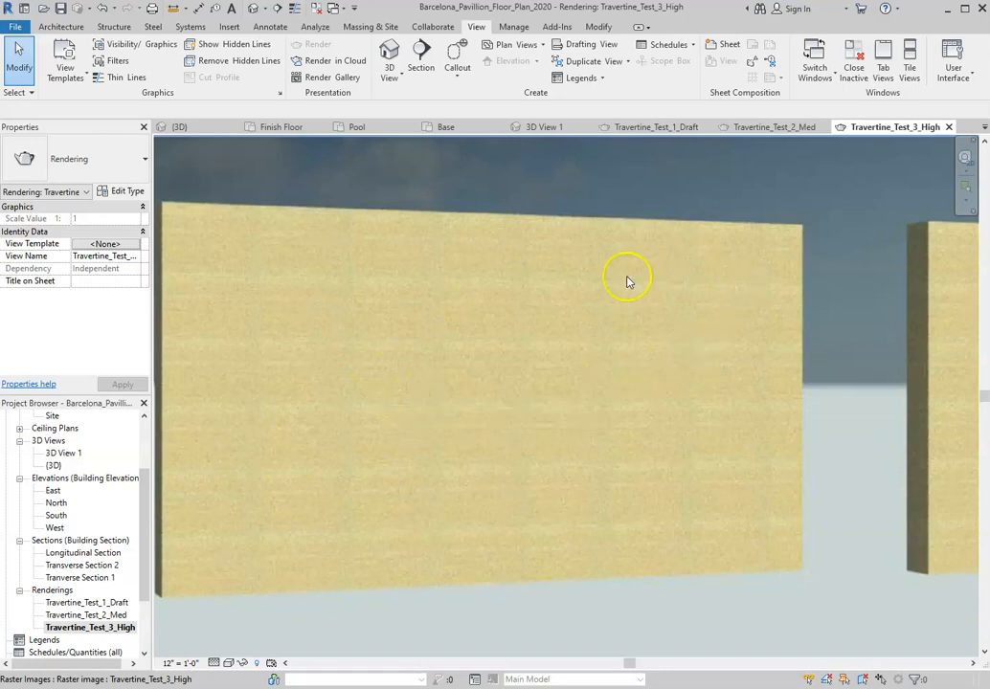
scroll(347, 532, "down", 5)
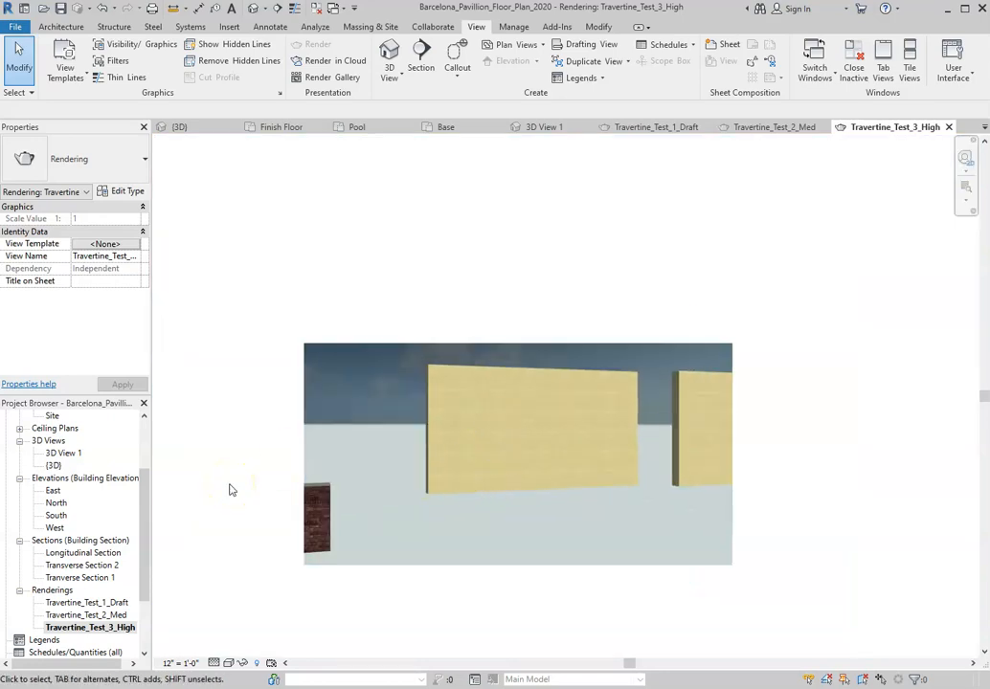
scroll(230, 490, "up", 2)
scroll(228, 520, "down", 1)
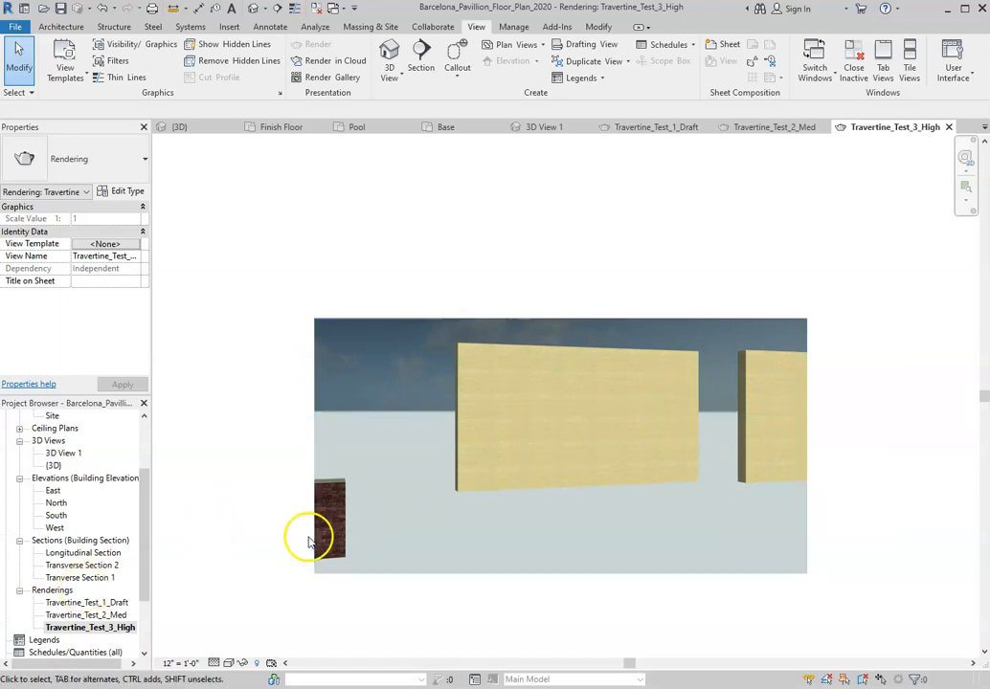
scroll(314, 536, "up", 5)
scroll(347, 539, "up", 8)
scroll(389, 487, "down", 2)
scroll(396, 471, "down", 1)
scroll(393, 497, "up", 1)
scroll(287, 498, "down", 5)
scroll(416, 482, "up", 3)
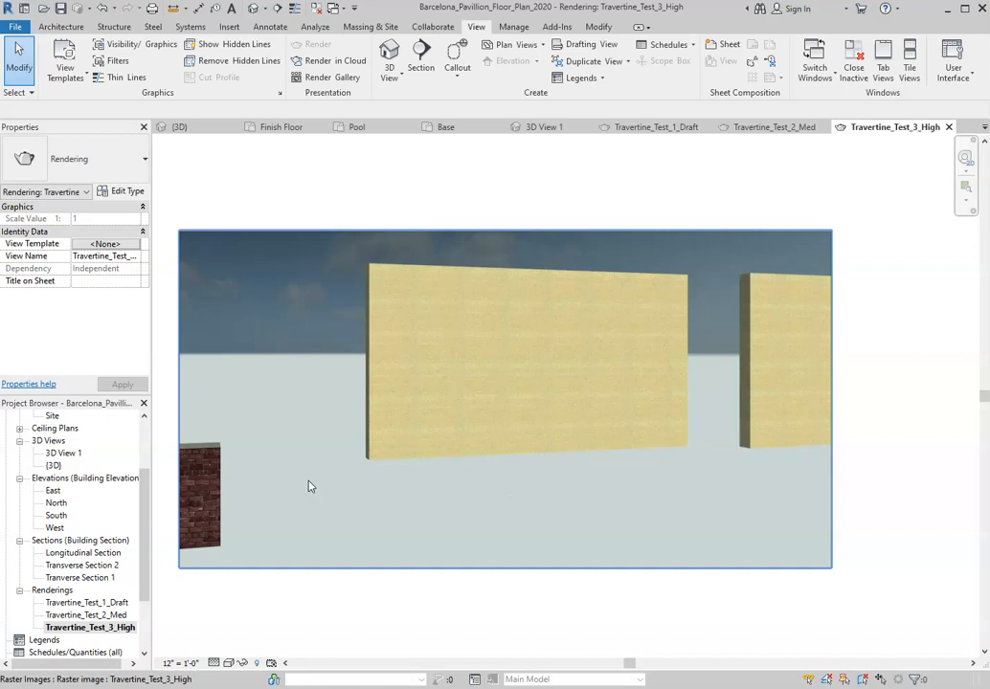
scroll(528, 491, "down", 1)
scroll(424, 475, "up", 1)
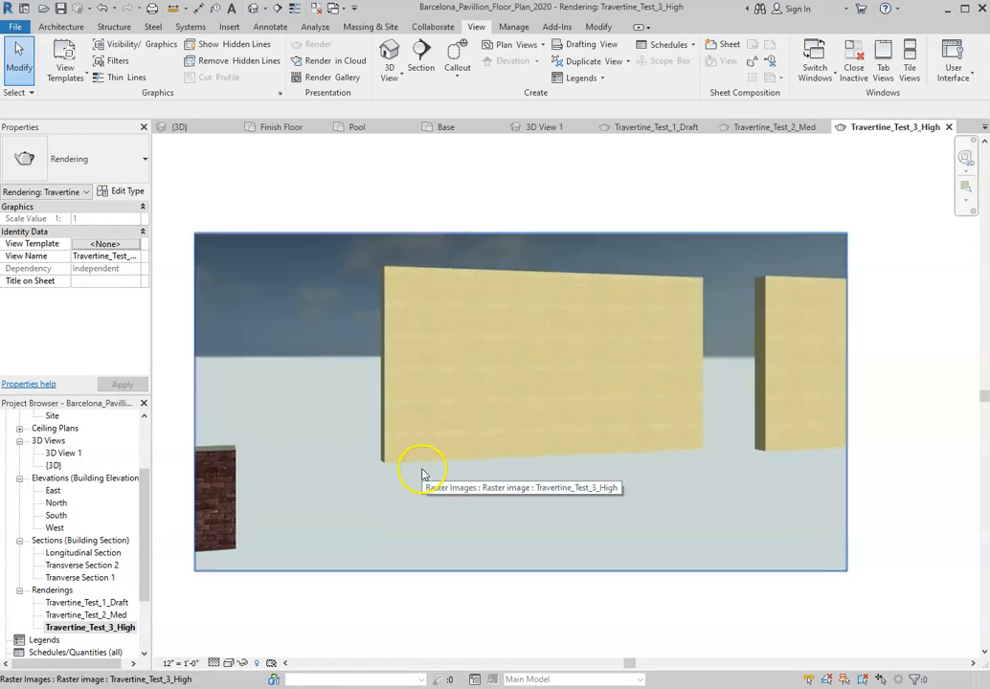